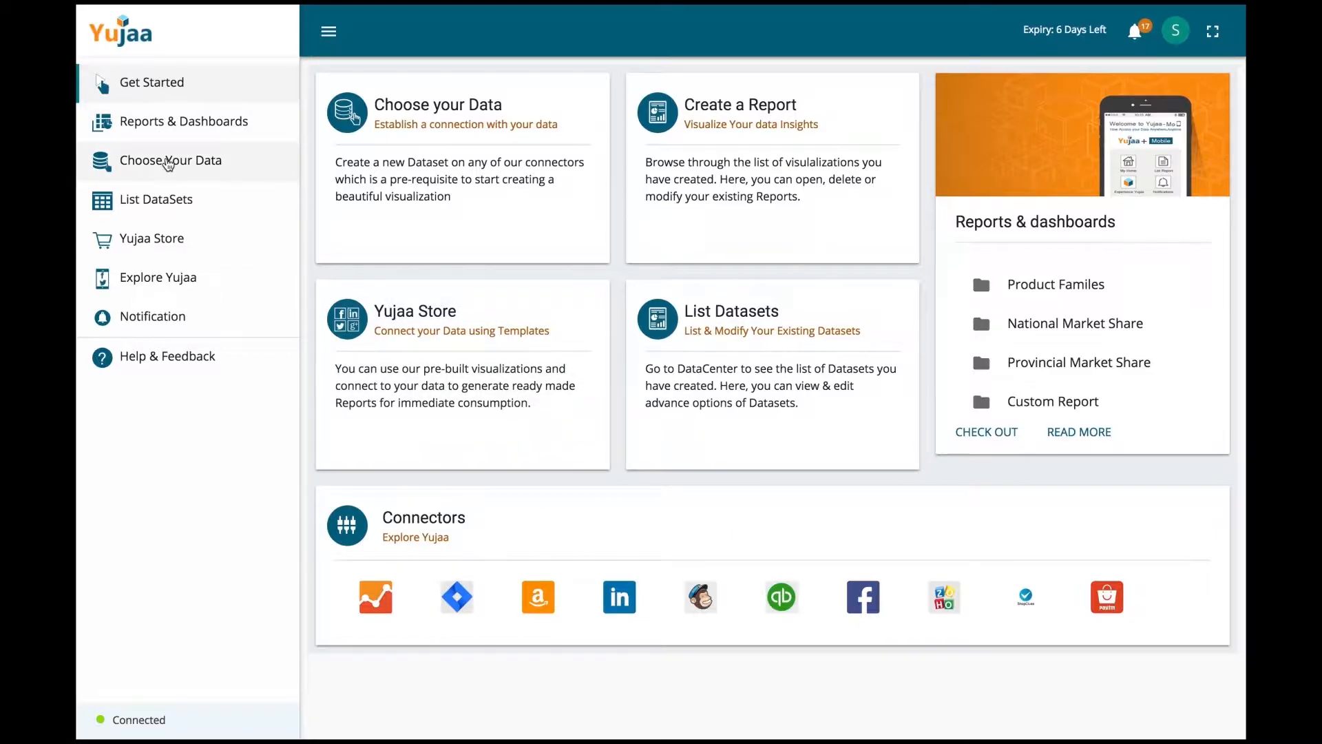
Step: Start a Microsoft Excel data connection named 'Test Hiring Data'
{"action": "left_click", "coordinate": [173, 164]}
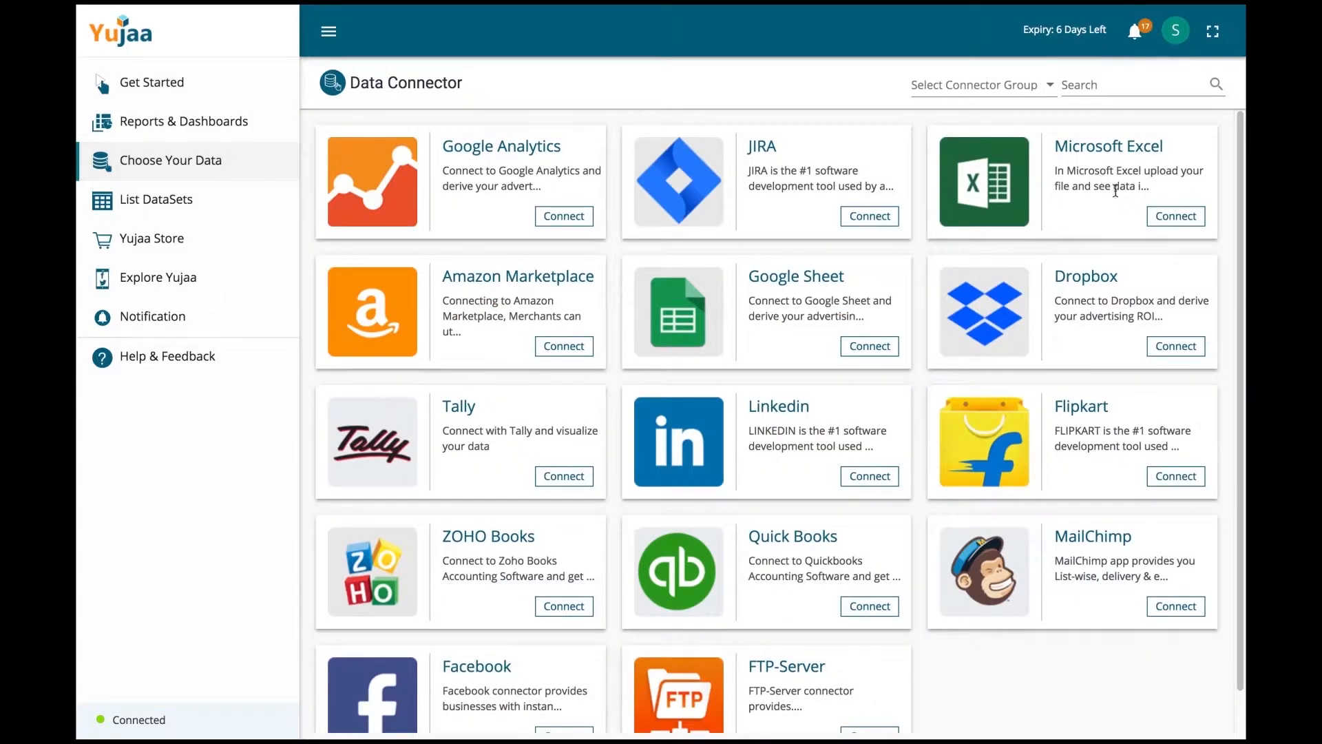
{"action": "left_click", "coordinate": [1179, 215]}
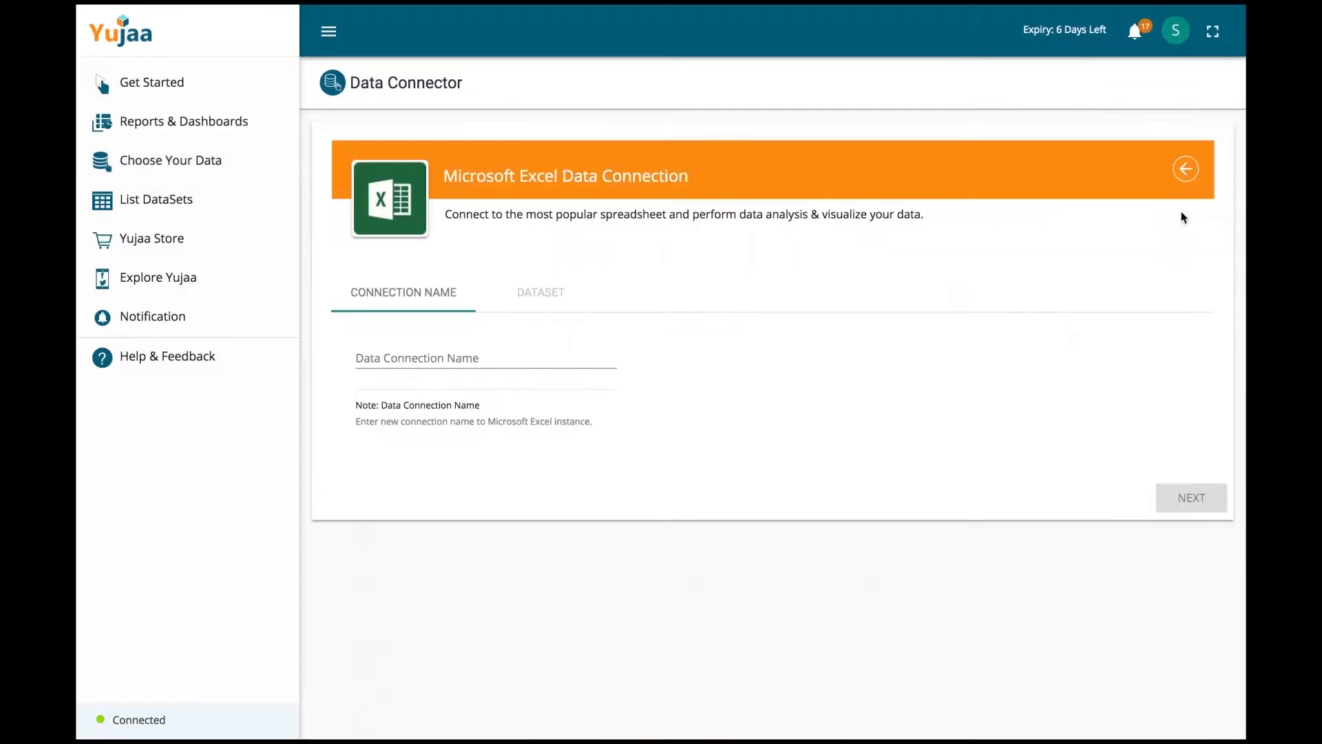
{"action": "left_click", "coordinate": [411, 353]}
{"action": "type", "text": "T"}
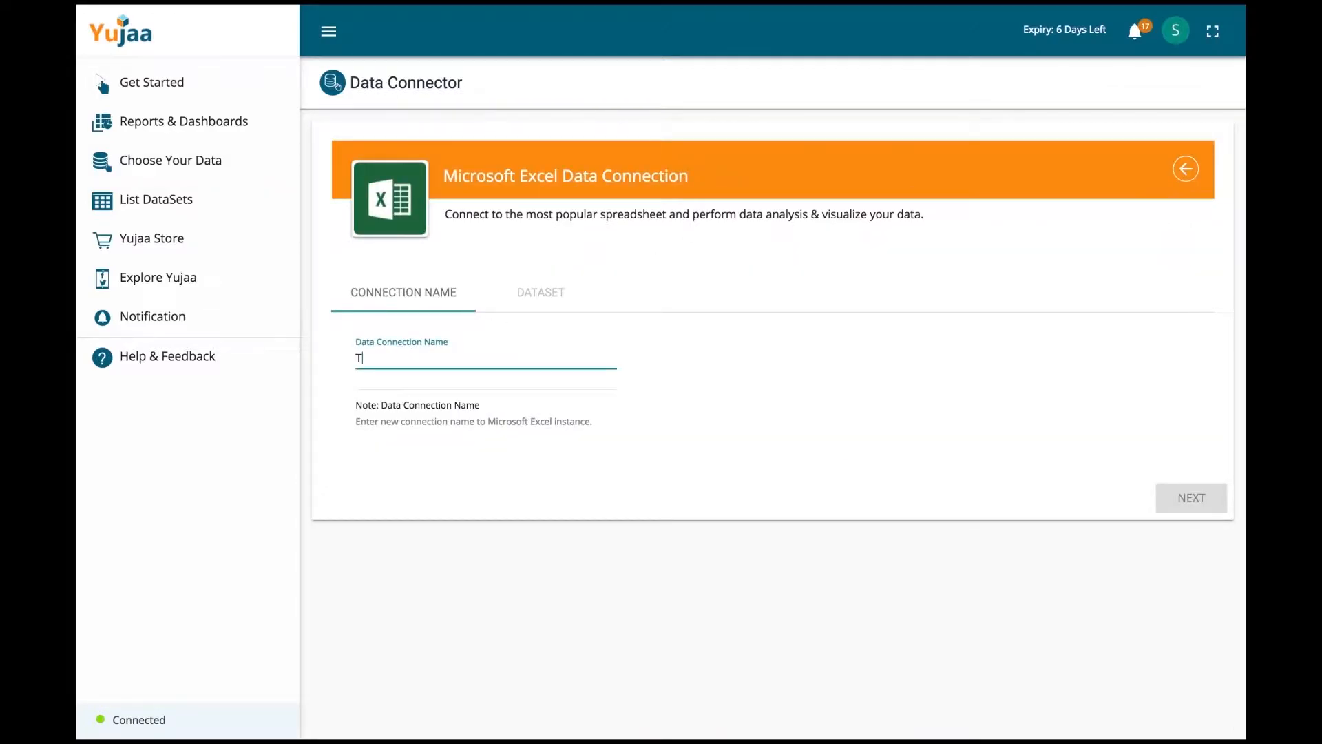
{"action": "type", "text": "est Hri"}
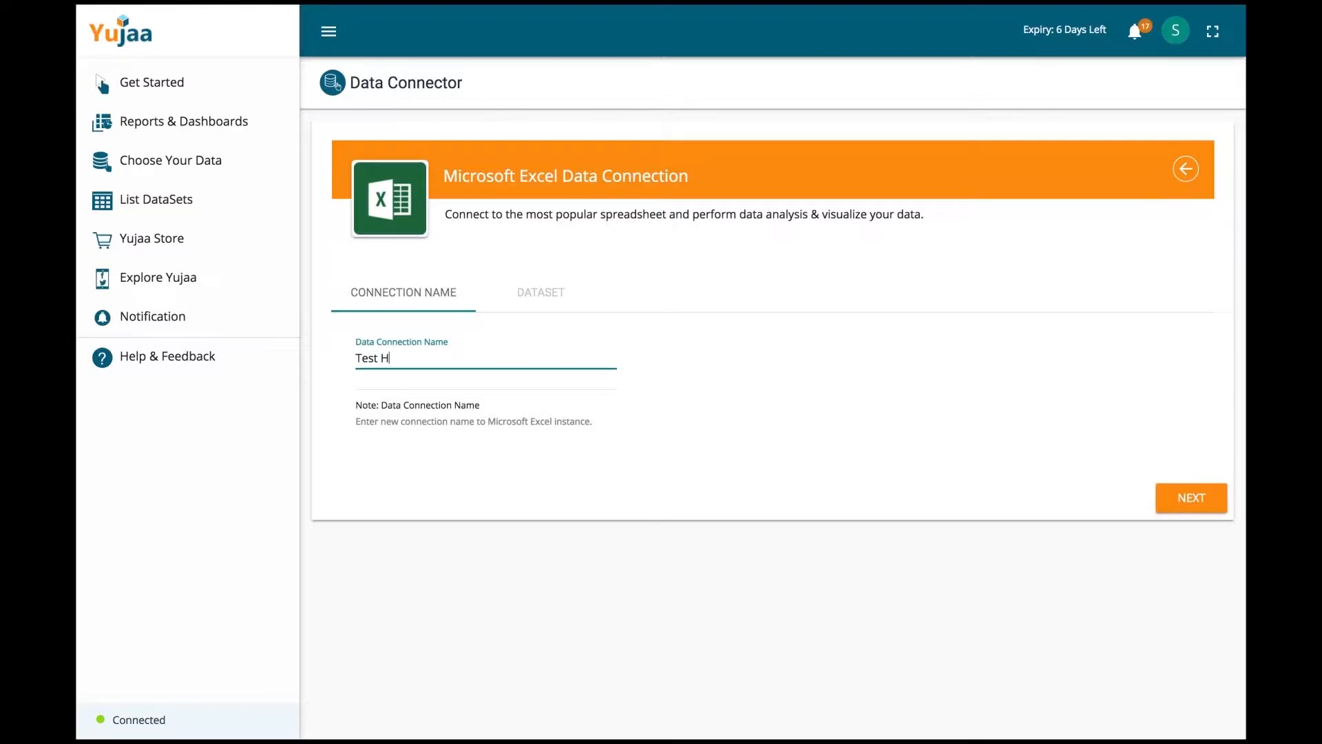
{"action": "key", "text": "BackSpace"}
{"action": "key", "text": "BackSpace"}
{"action": "type", "text": "iring Data"}
{"action": "left_click", "coordinate": [1196, 504]}
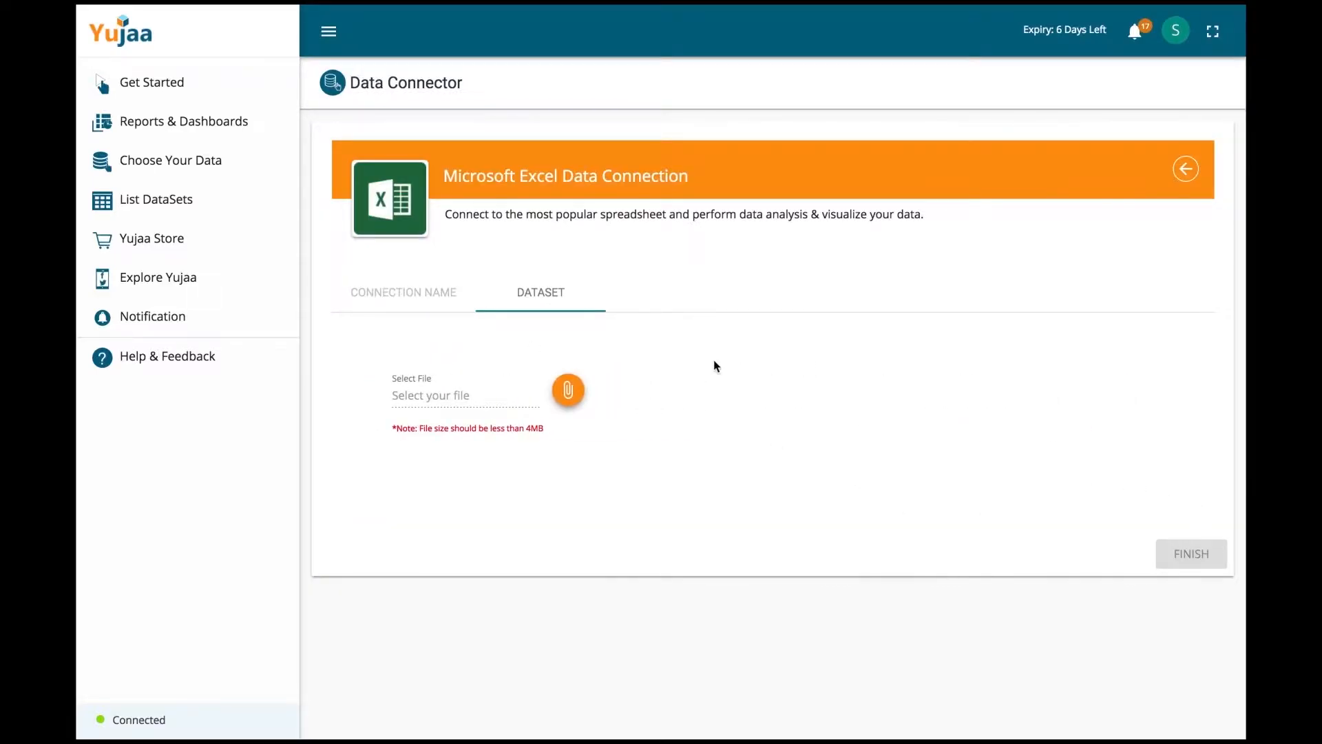
Step: Attach SampleHiringData.xls, use its hiring_data sheet, and finish the connection
{"action": "left_click", "coordinate": [568, 390]}
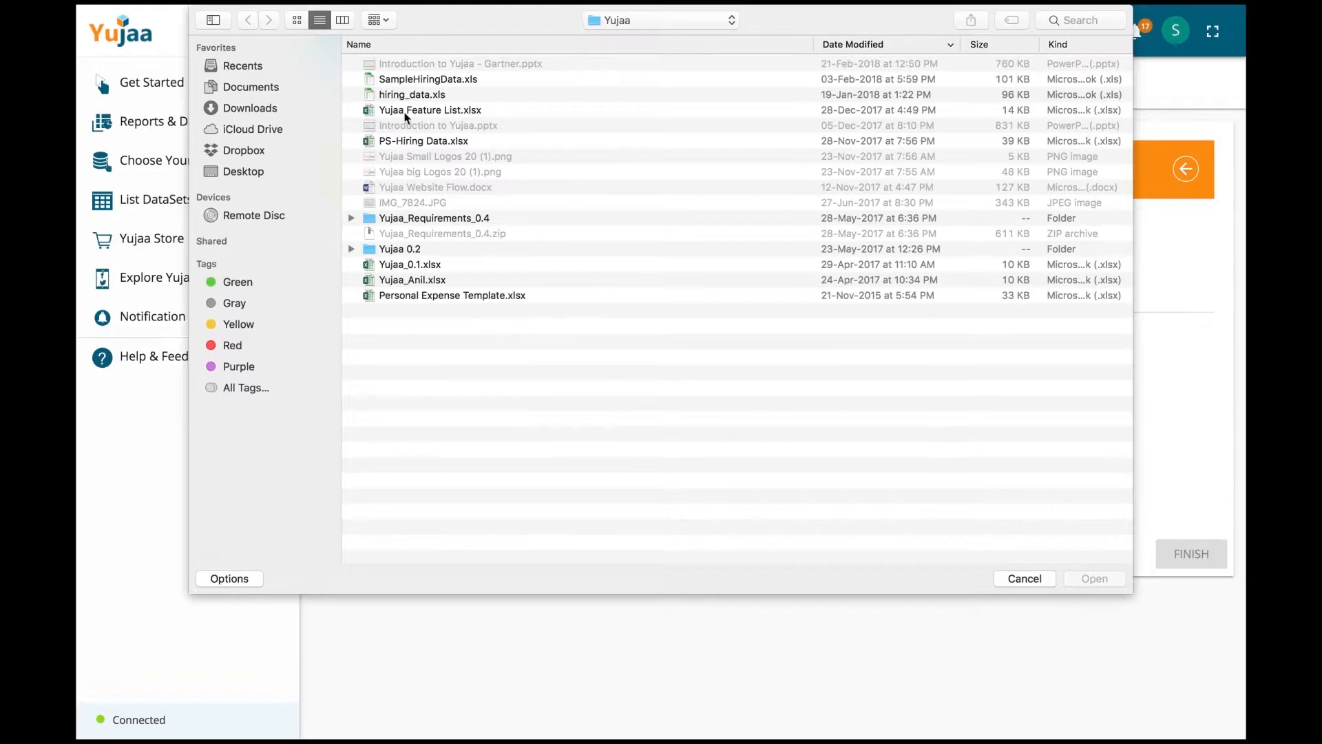
{"action": "double_click", "coordinate": [423, 81]}
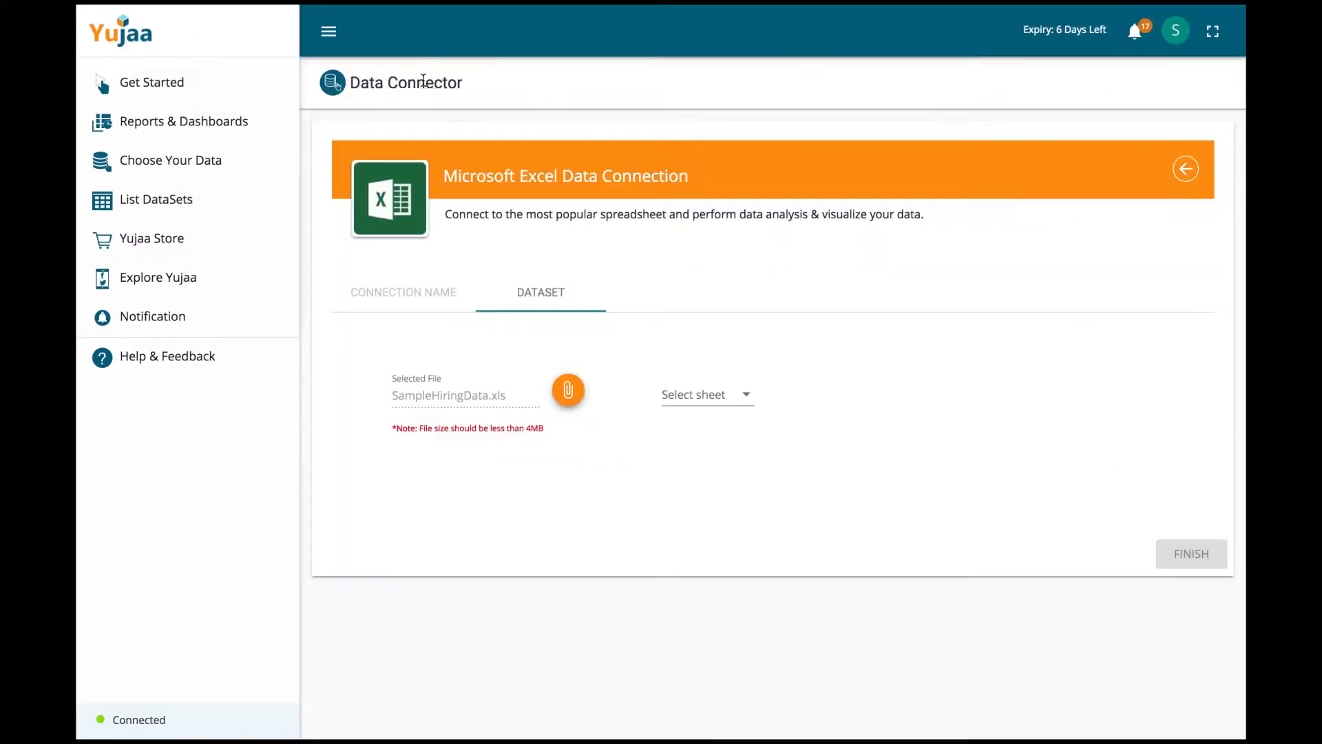
{"action": "left_click", "coordinate": [744, 398]}
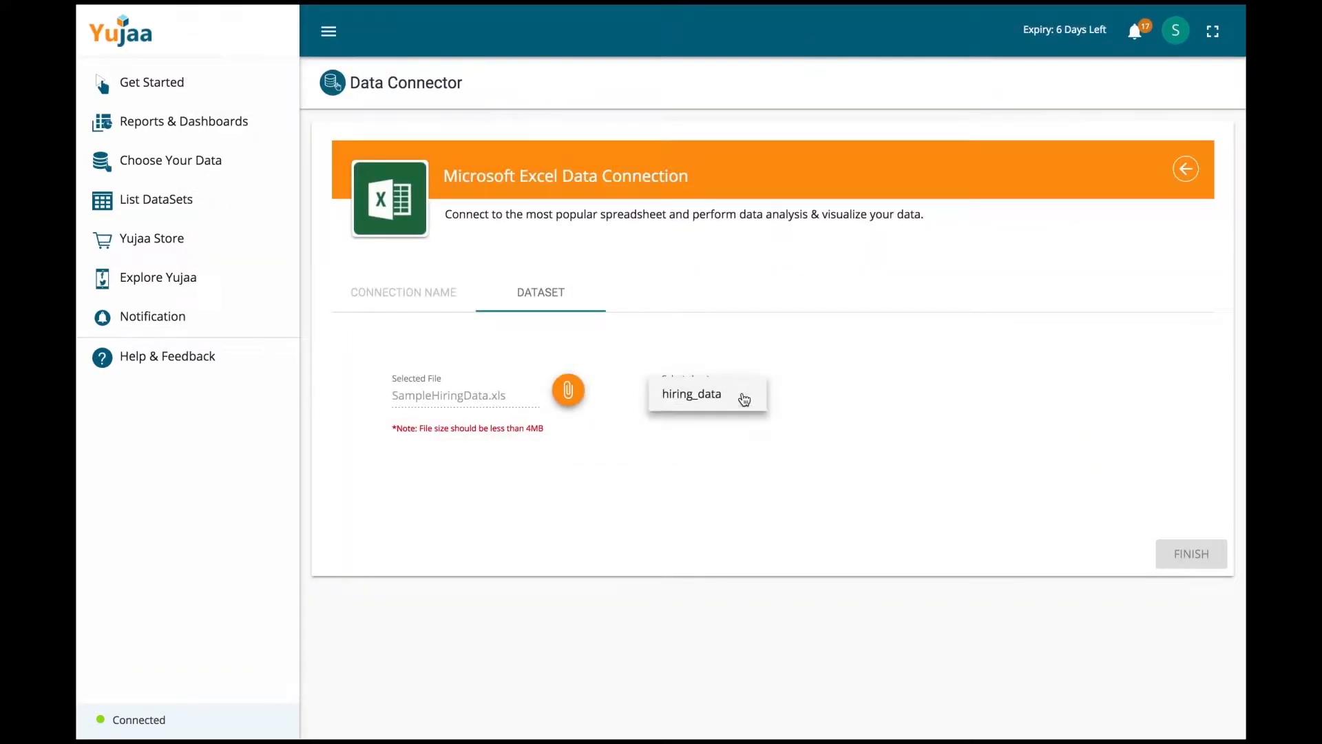
{"action": "left_click", "coordinate": [716, 398]}
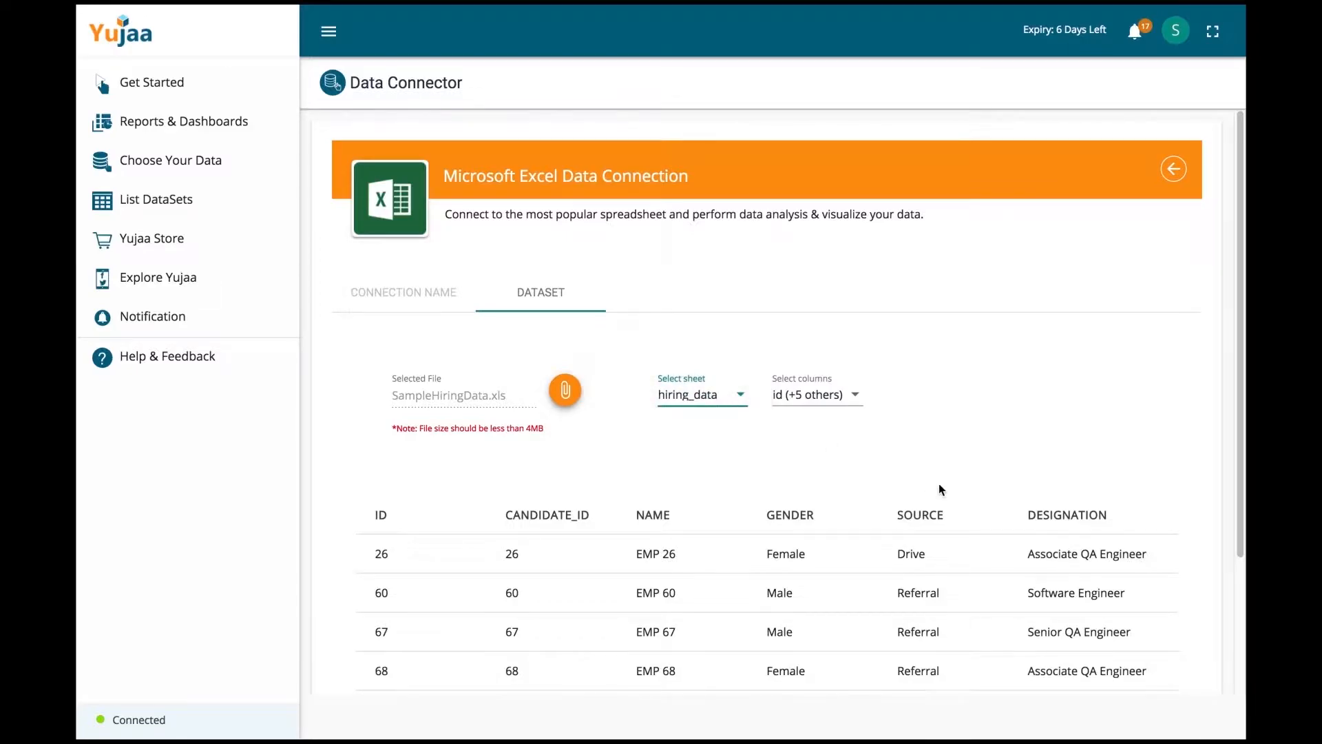
{"action": "scroll", "coordinate": [939, 484], "scroll_direction": "down", "scroll_amount": 3}
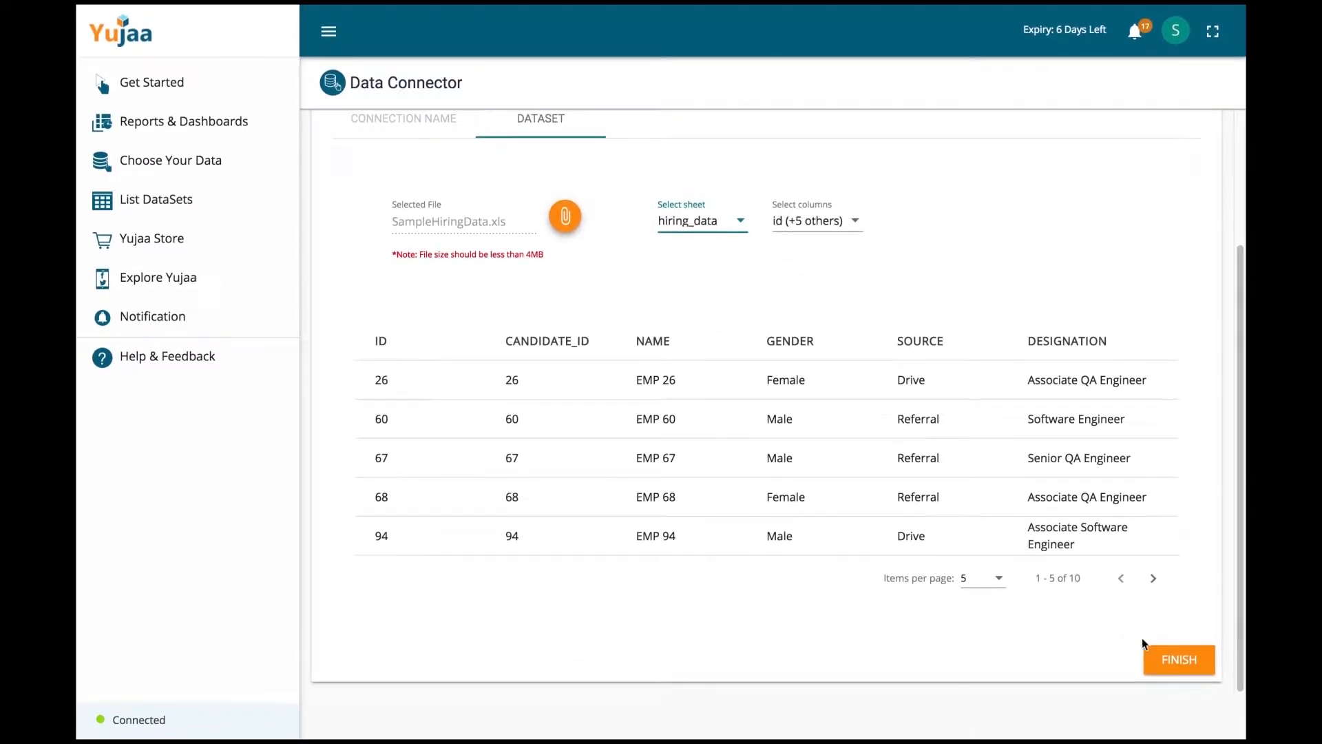
{"action": "left_click", "coordinate": [1179, 661]}
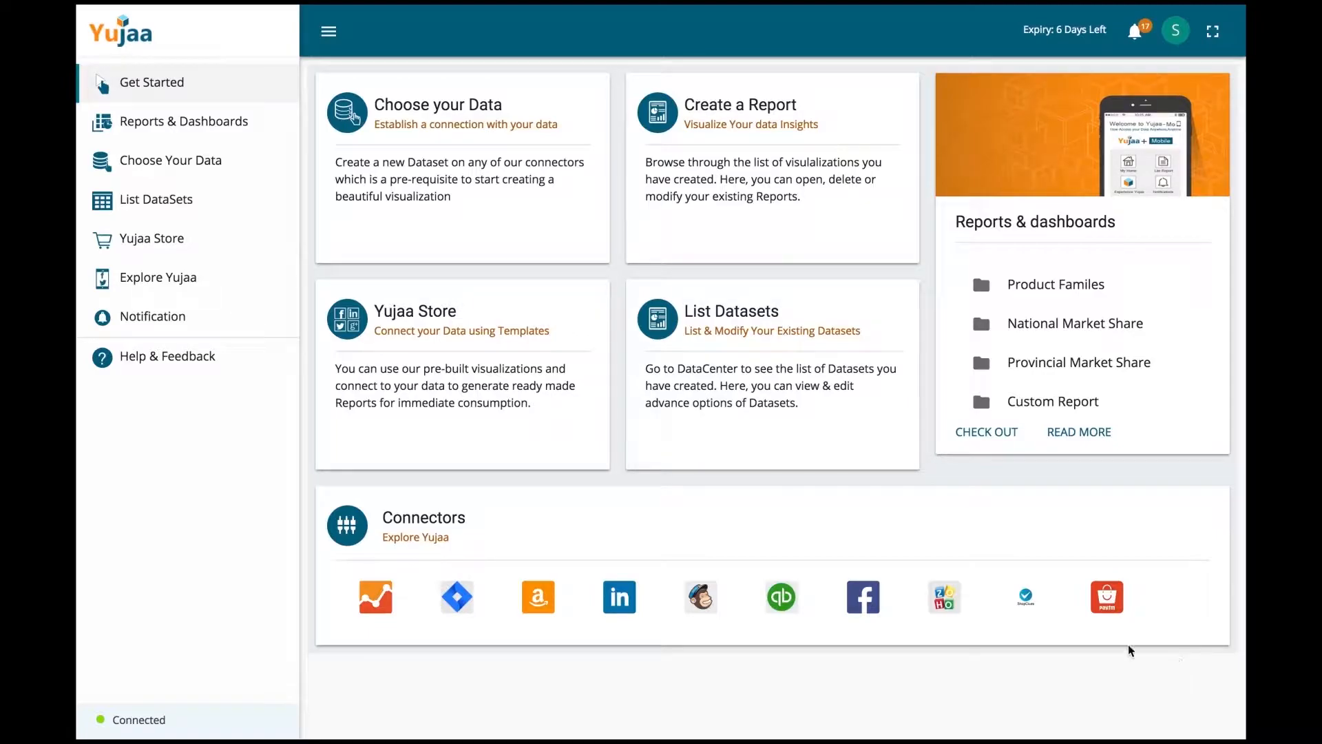
Step: Try the Google Analytics store dashboard and begin selecting a Google account for it
{"action": "left_click", "coordinate": [137, 241]}
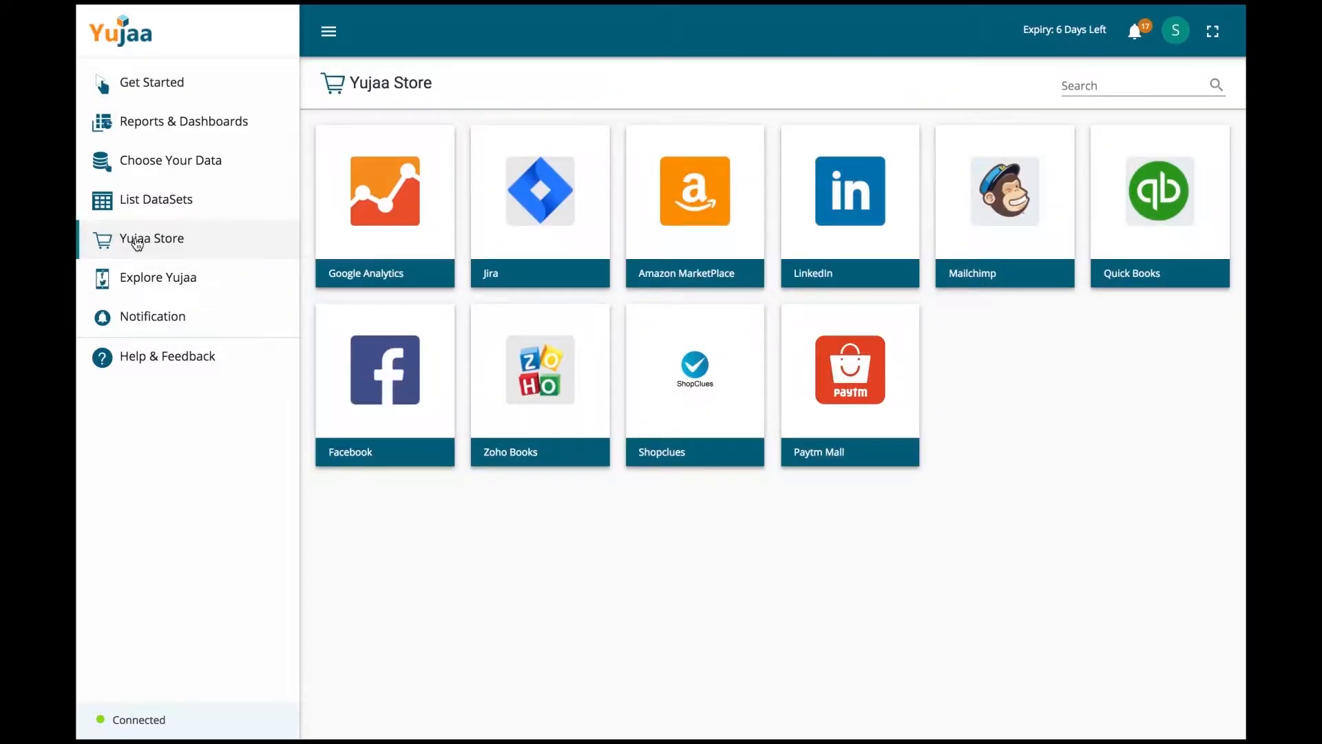
{"action": "left_click", "coordinate": [380, 203]}
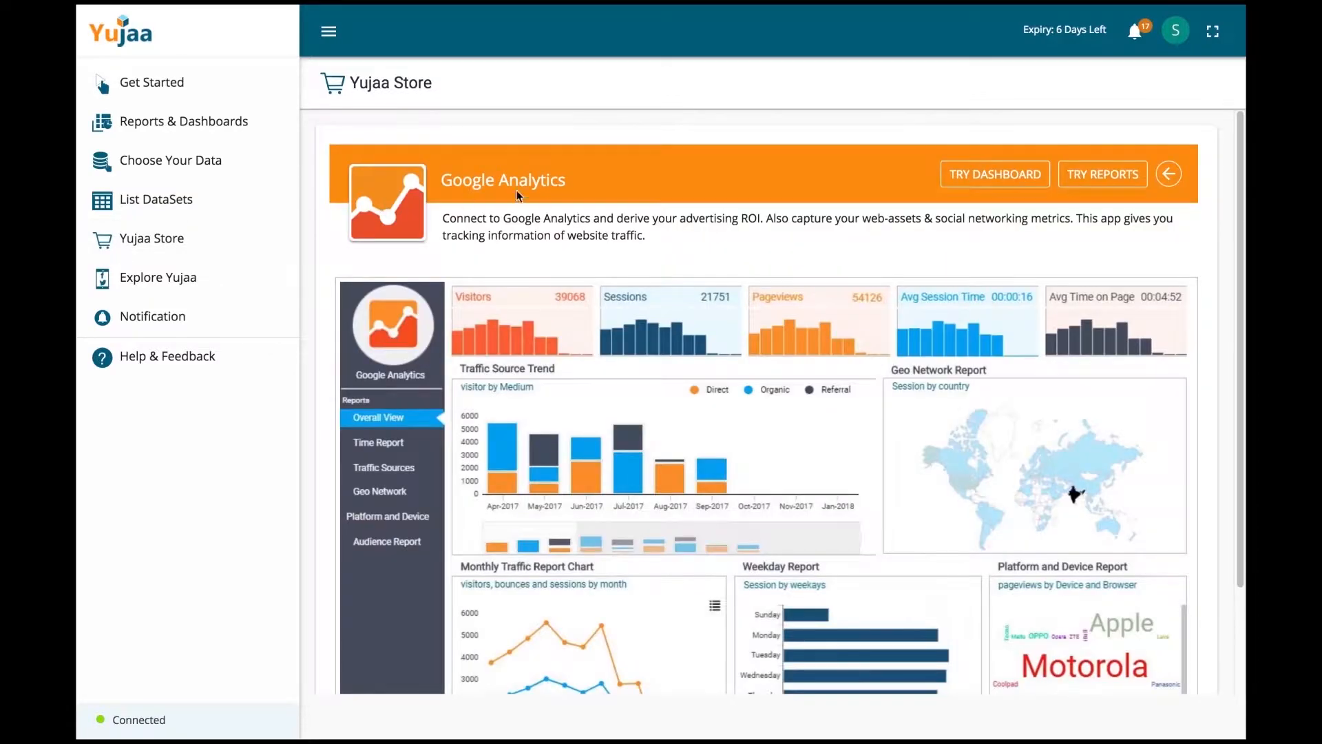
{"action": "left_click", "coordinate": [1007, 176]}
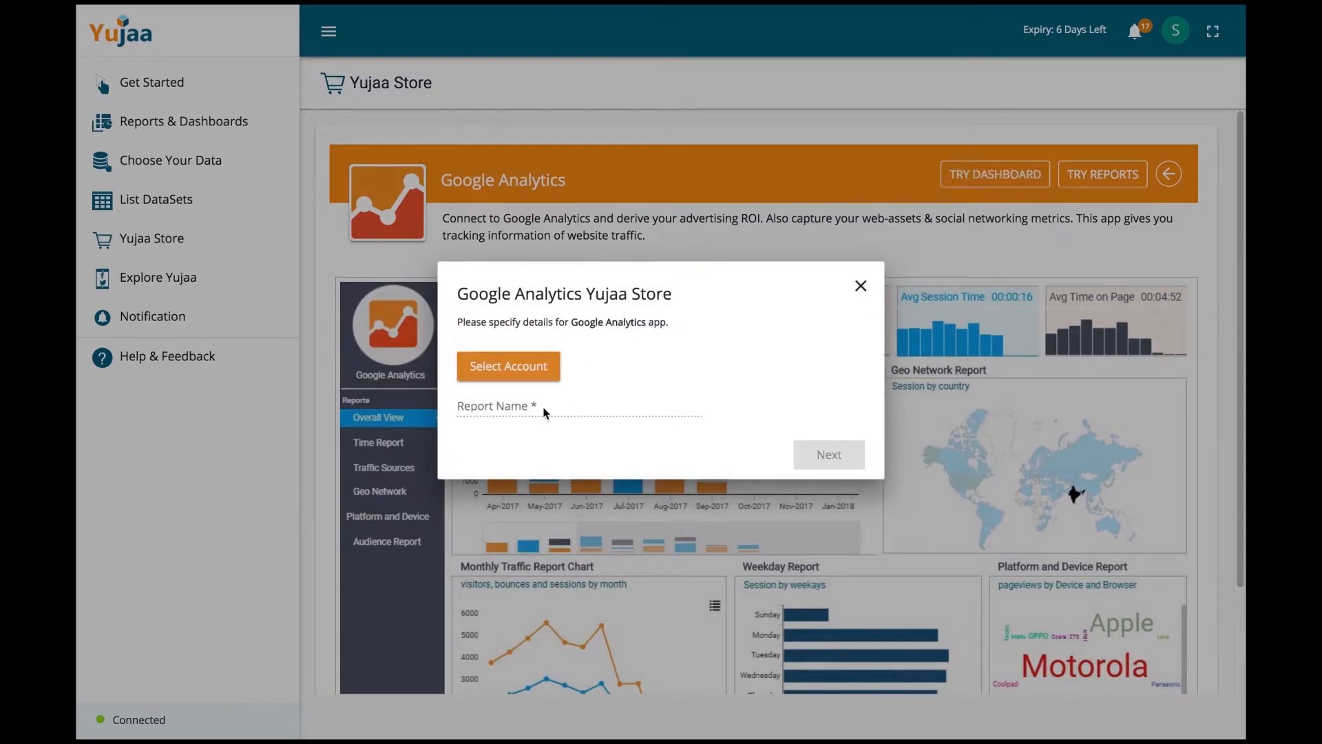
{"action": "left_click", "coordinate": [545, 369]}
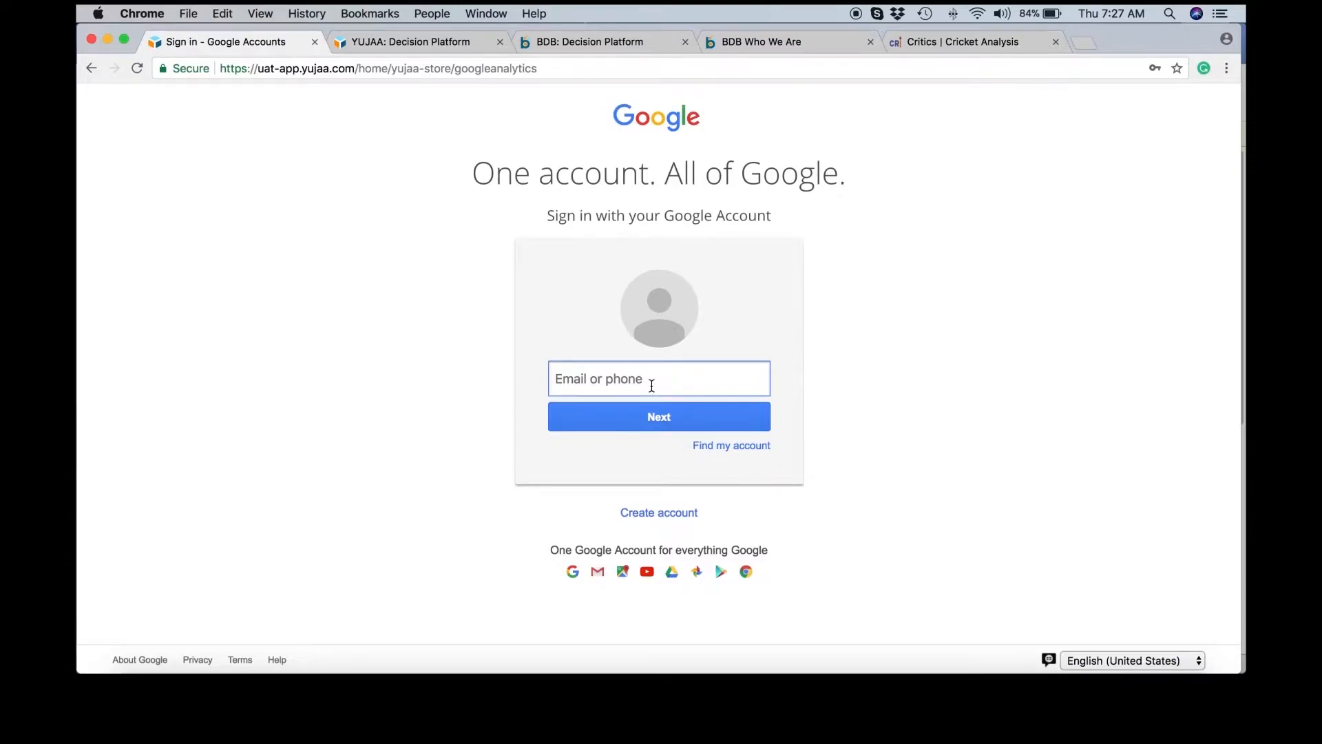
Step: Enter the saved Google account e-mail to reach the password step, then bring up the Word notes
{"action": "type", "text": "b"}
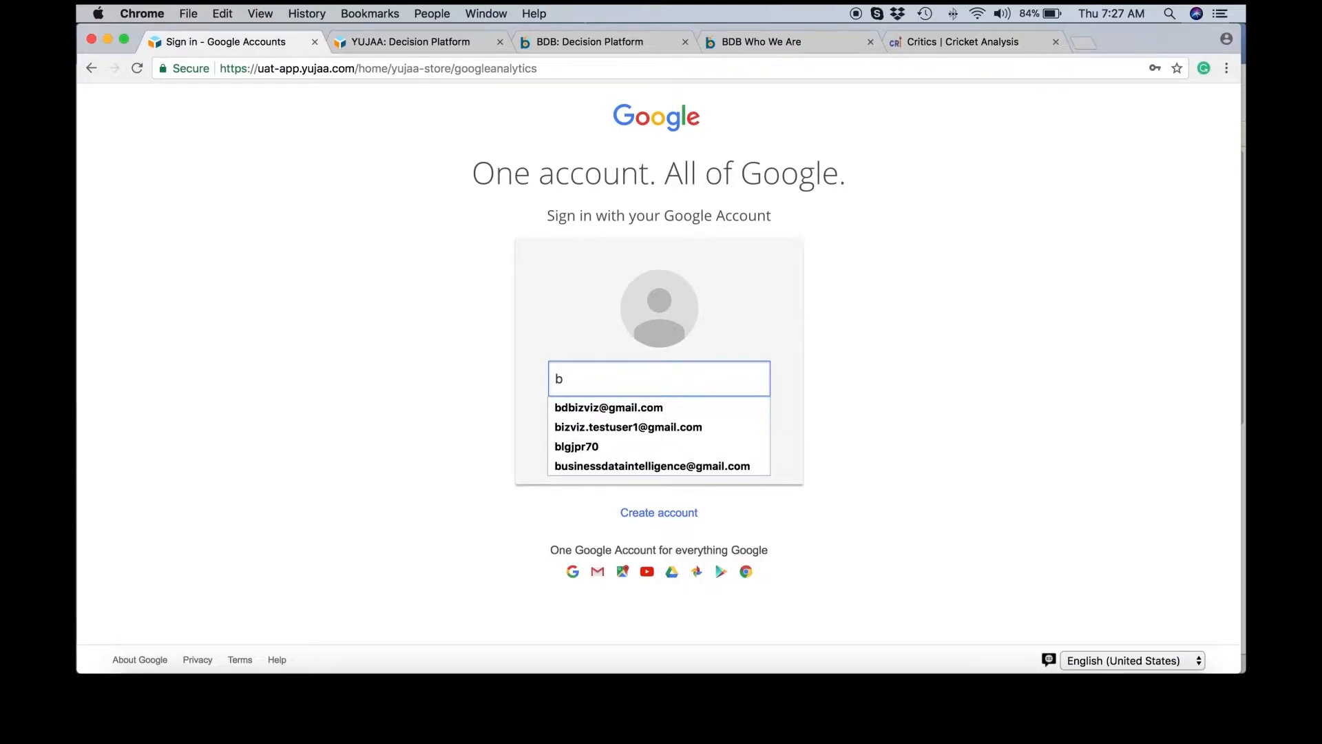
{"action": "left_click", "coordinate": [653, 465]}
{"action": "left_click", "coordinate": [657, 418]}
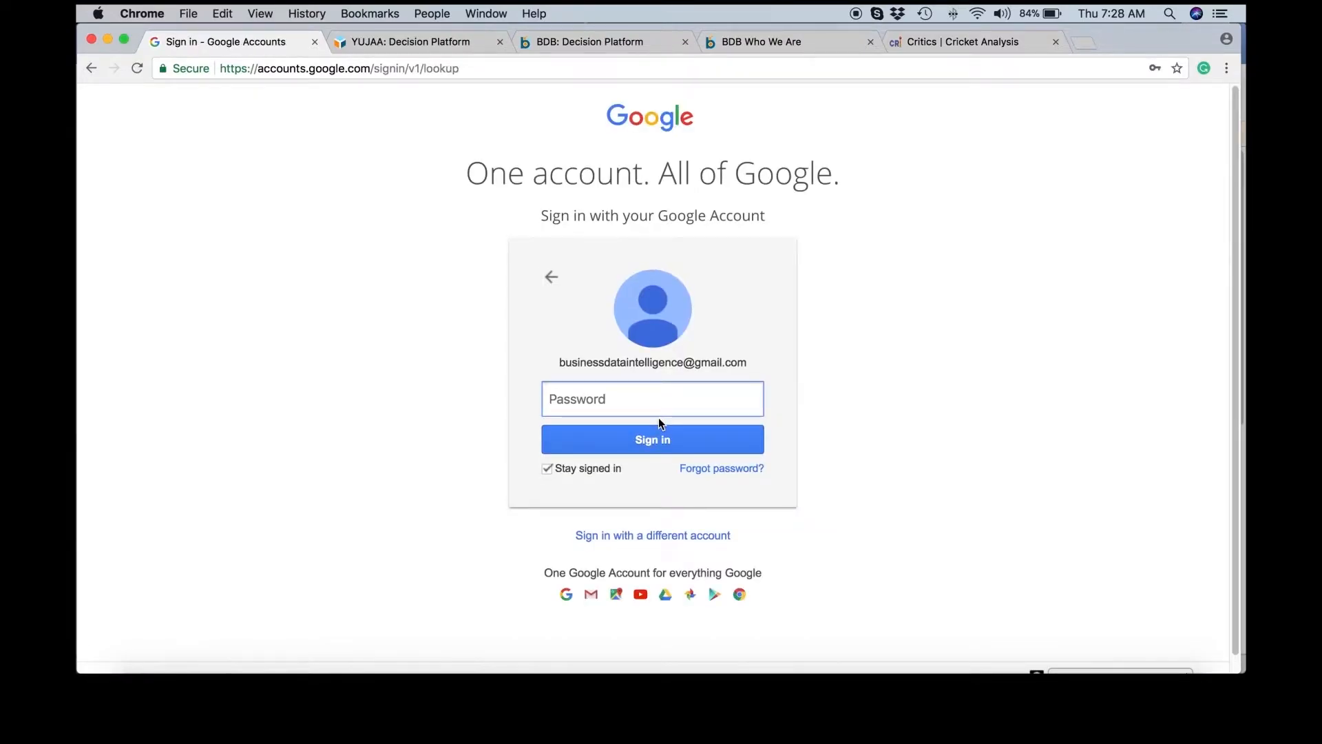
{"action": "key", "text": "super+Tab"}
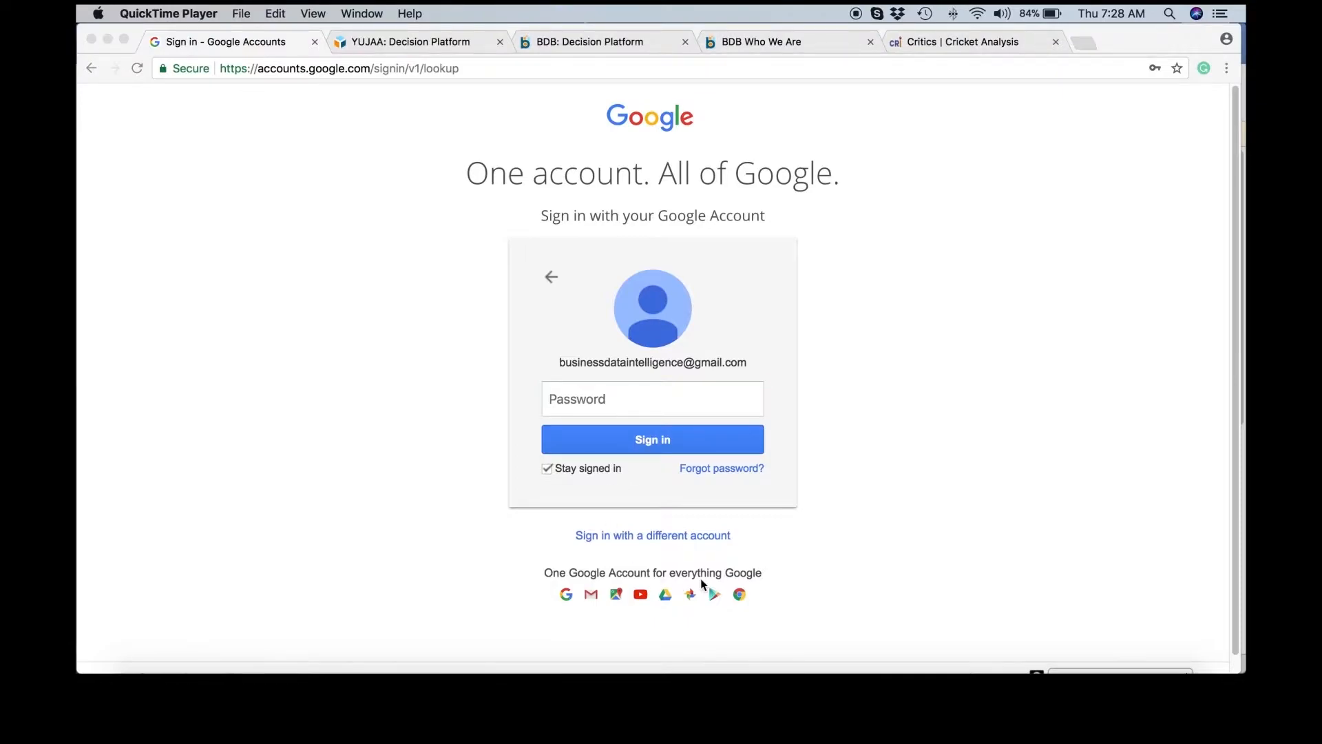
{"action": "left_click", "coordinate": [885, 670]}
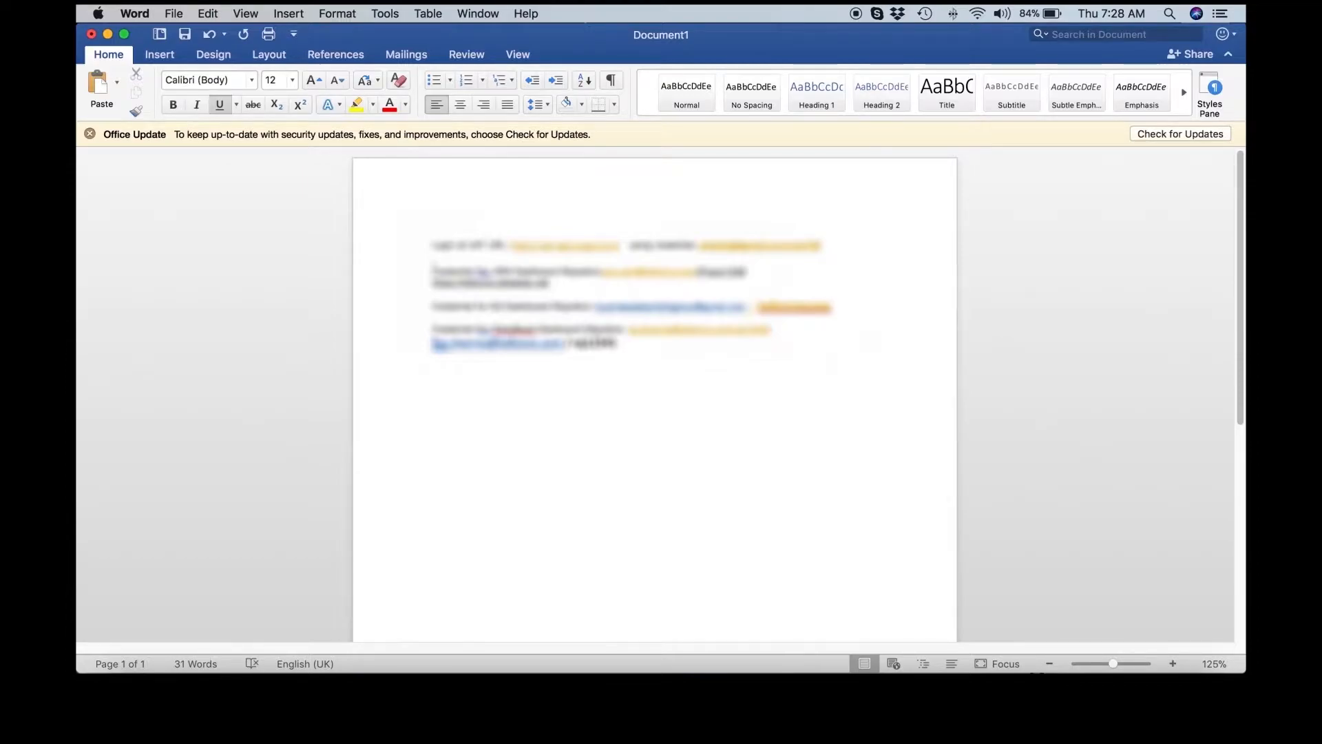
Step: Copy the saved password from the Word notes into the Google sign-in password field
{"action": "double_click", "coordinate": [778, 246]}
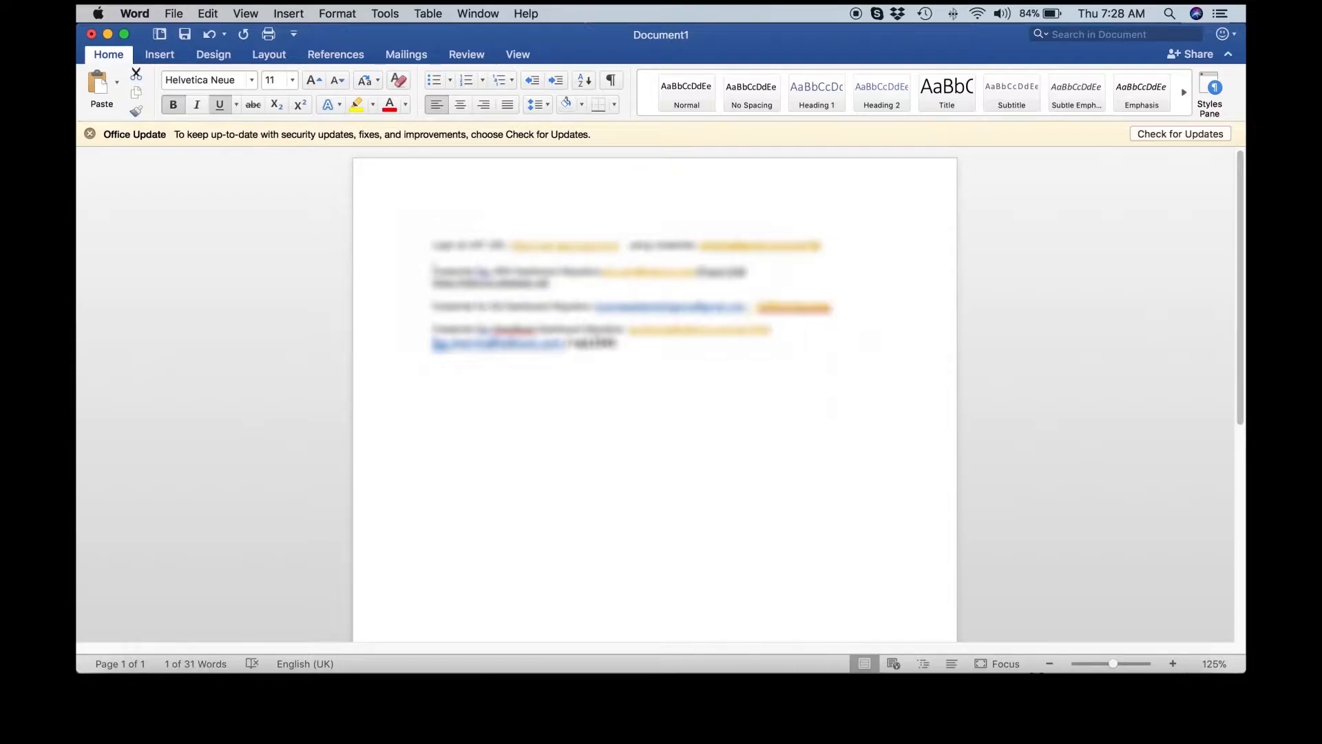
{"action": "key", "text": "super+Tab"}
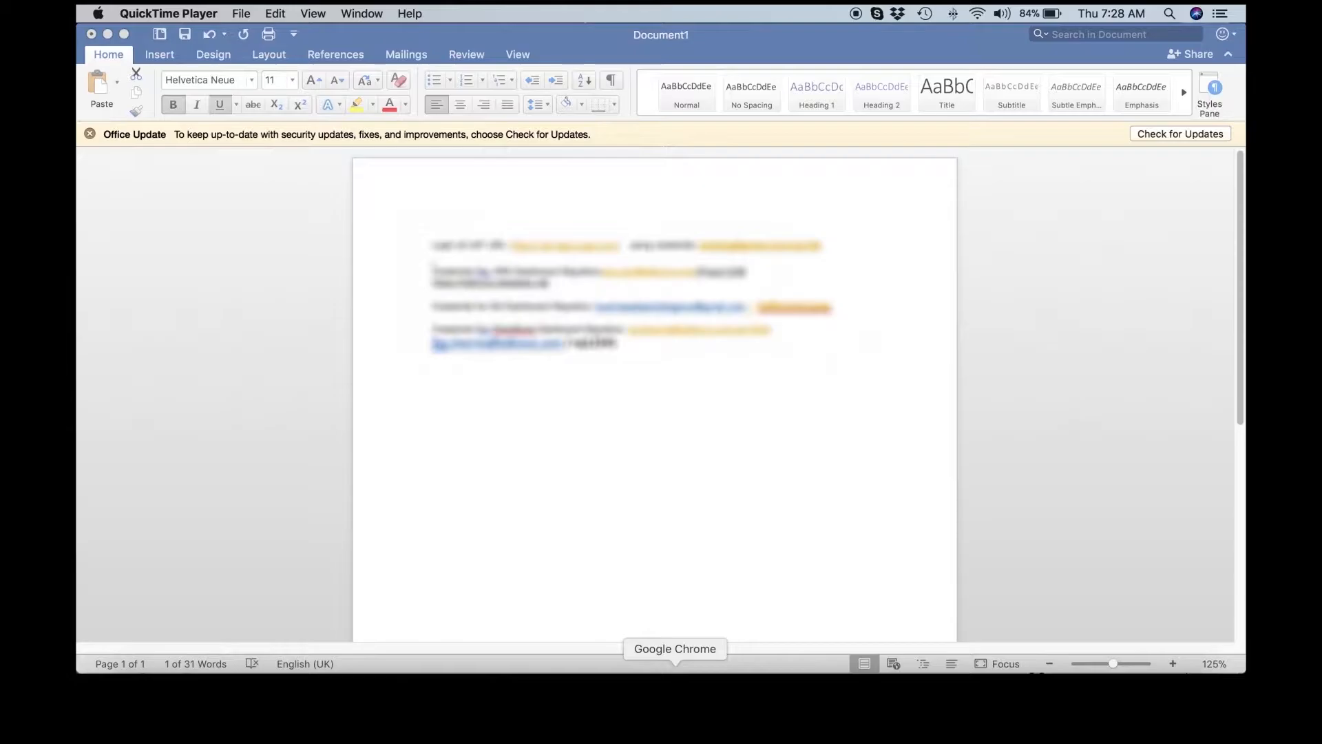
{"action": "left_click", "coordinate": [675, 697]}
{"action": "key", "text": "super+v"}
Step: Complete the Google sign-in and grant BIZVIZ offline access
{"action": "left_click", "coordinate": [662, 441]}
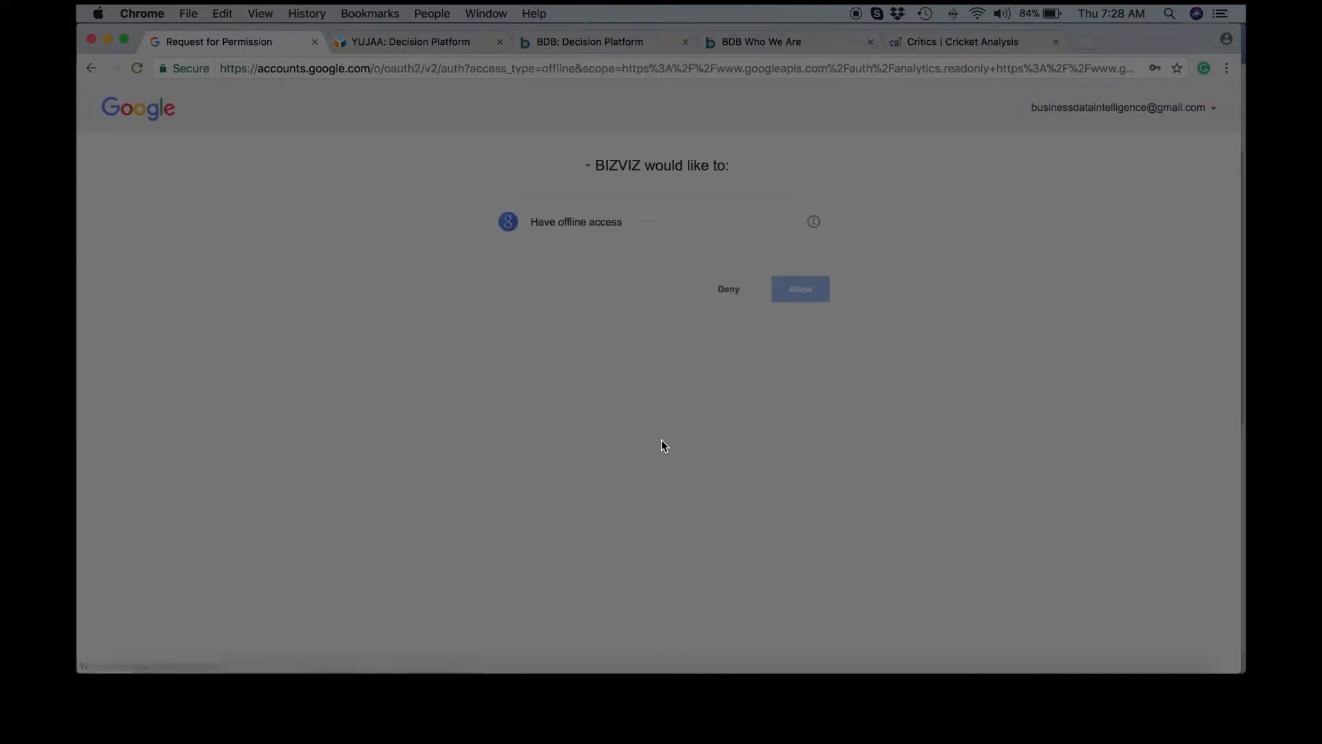
{"action": "left_click", "coordinate": [800, 295]}
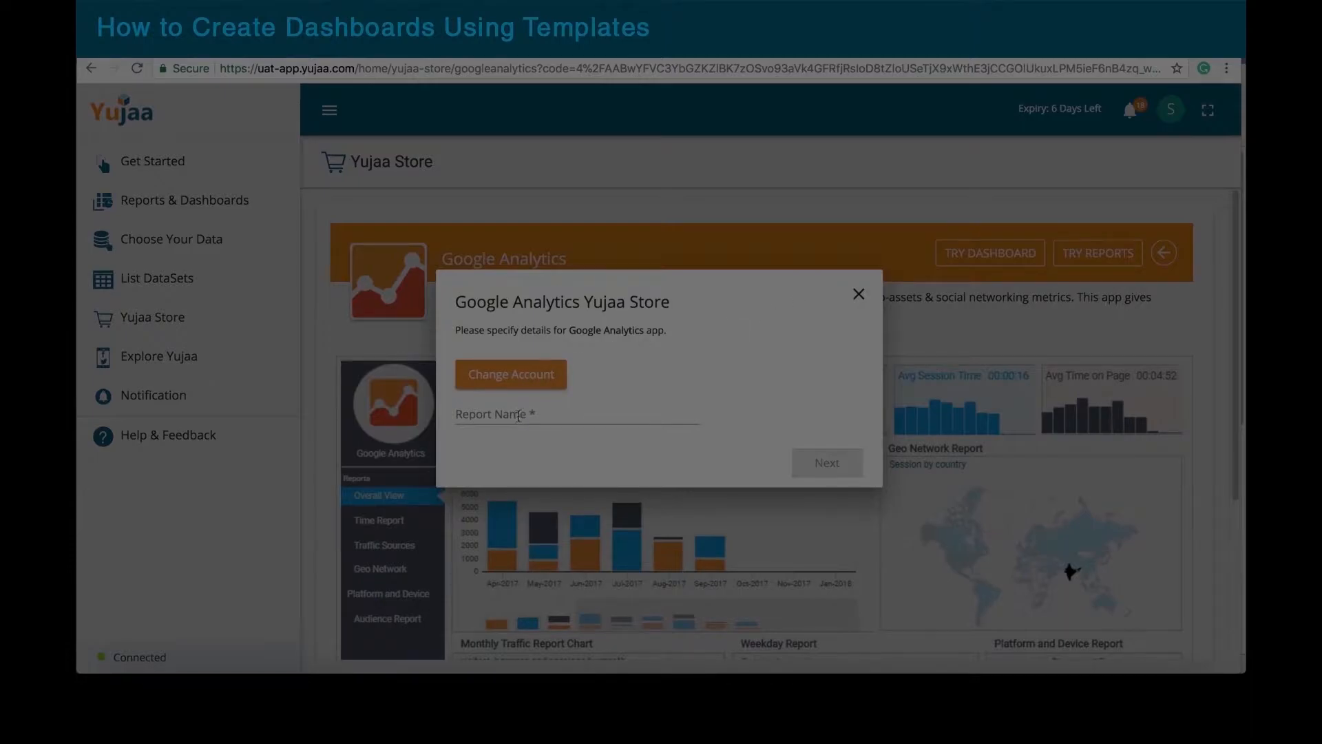
Step: Name the Google Analytics report 'GA Dashboard' and continue
{"action": "left_click", "coordinate": [522, 412]}
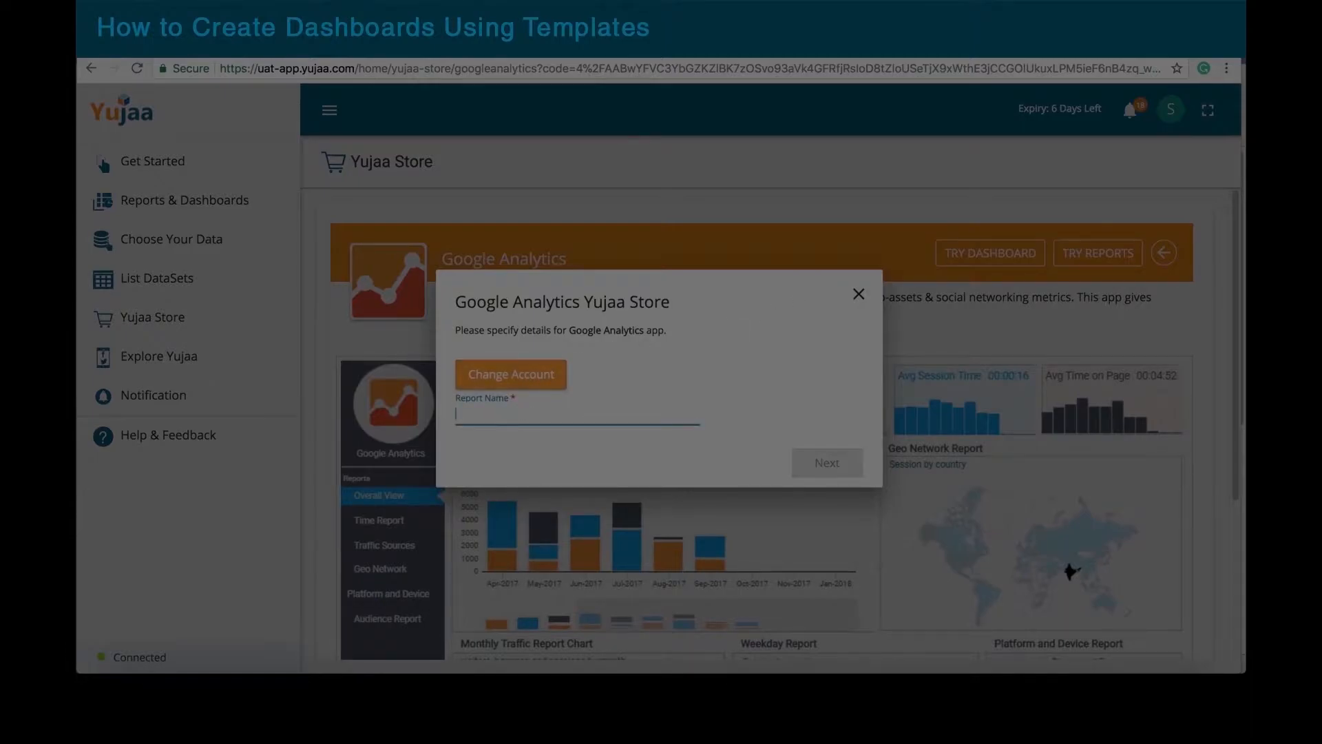
{"action": "type", "text": "GA Report"}
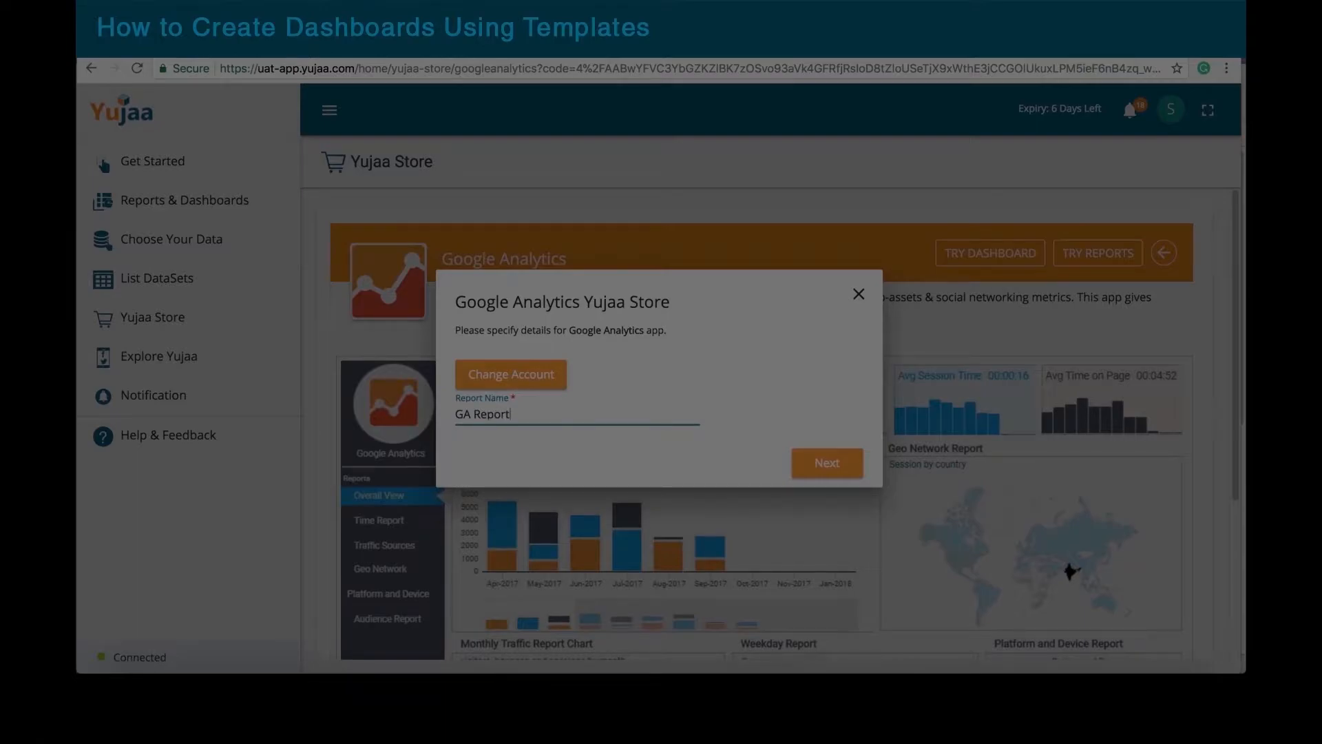
{"action": "key", "text": "BackSpace"}
{"action": "key", "text": "BackSpace"}
{"action": "key", "text": "BackSpace"}
{"action": "key", "text": "BackSpace"}
{"action": "key", "text": "BackSpace"}
{"action": "key", "text": "BackSpace"}
{"action": "type", "text": "Dashboard"}
{"action": "left_click", "coordinate": [829, 468]}
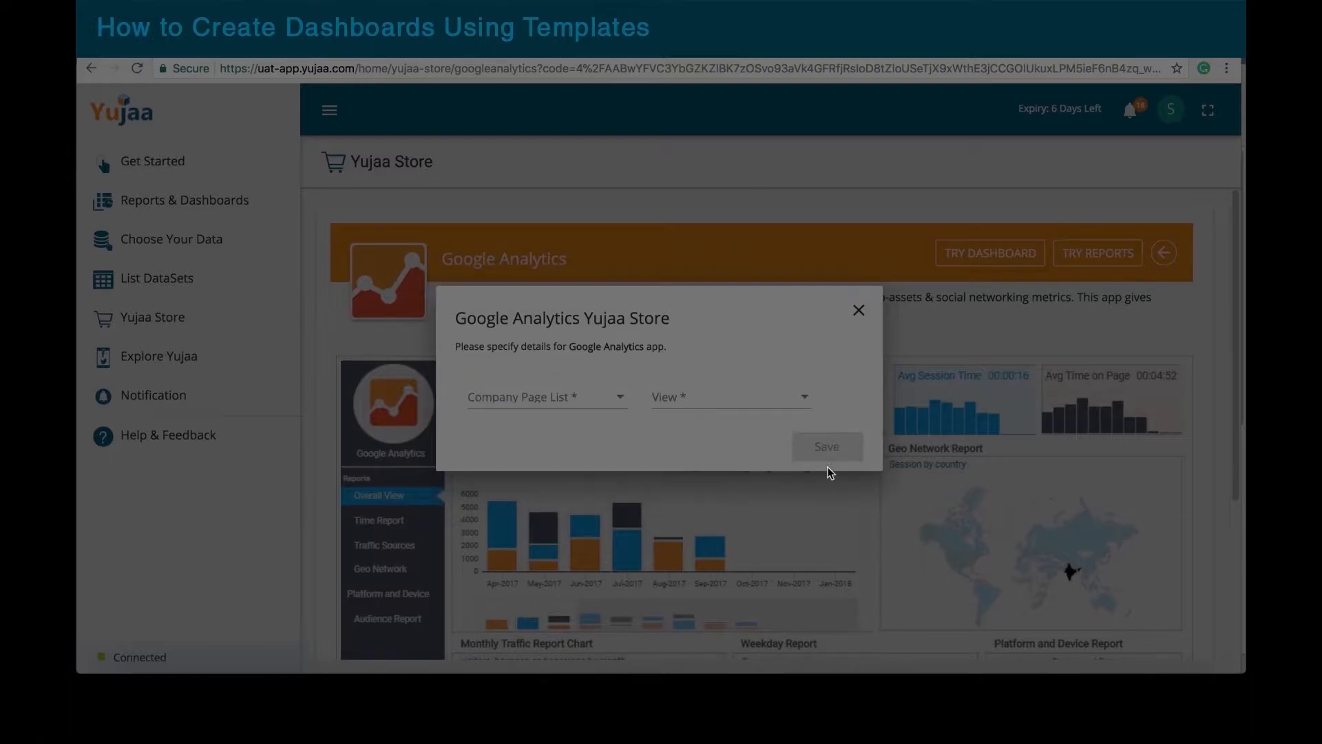
Step: Choose company page BdBizViz and view All Web Site Data, then save
{"action": "left_click", "coordinate": [622, 400]}
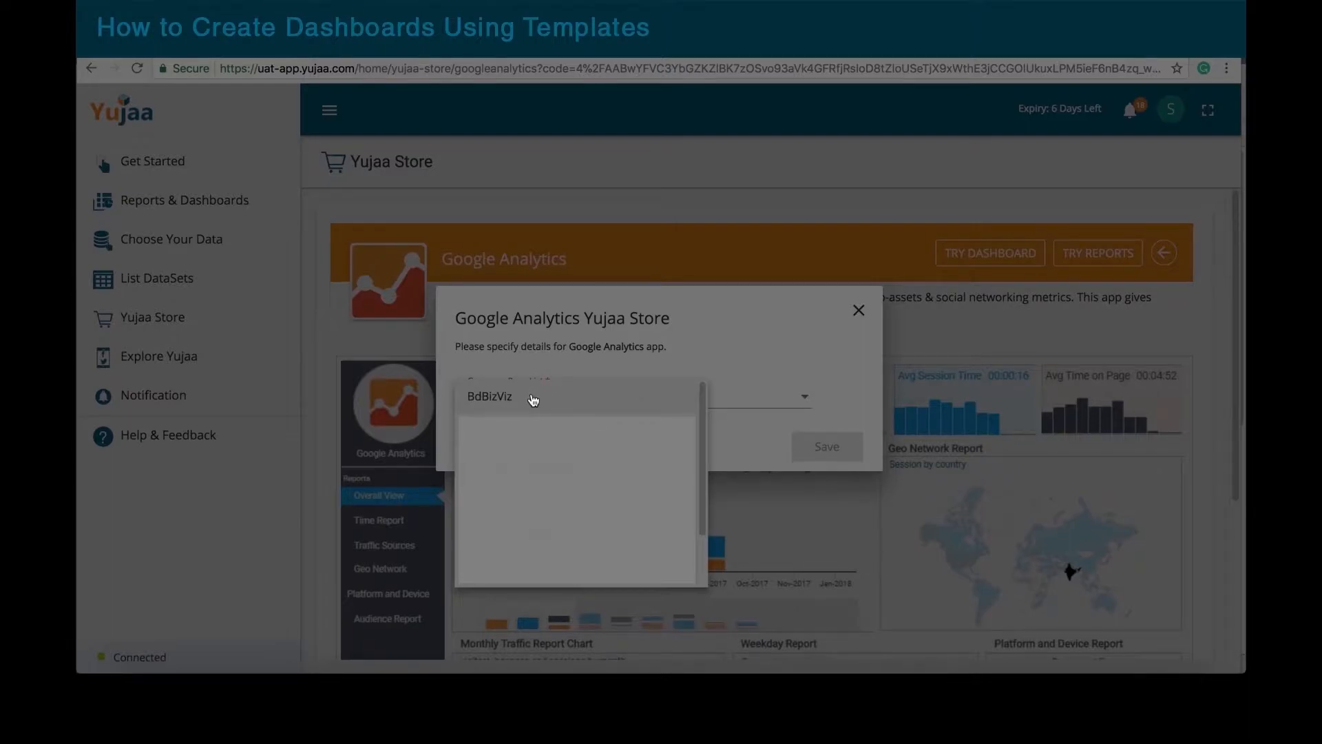
{"action": "scroll", "coordinate": [534, 400], "scroll_direction": "down", "scroll_amount": 3}
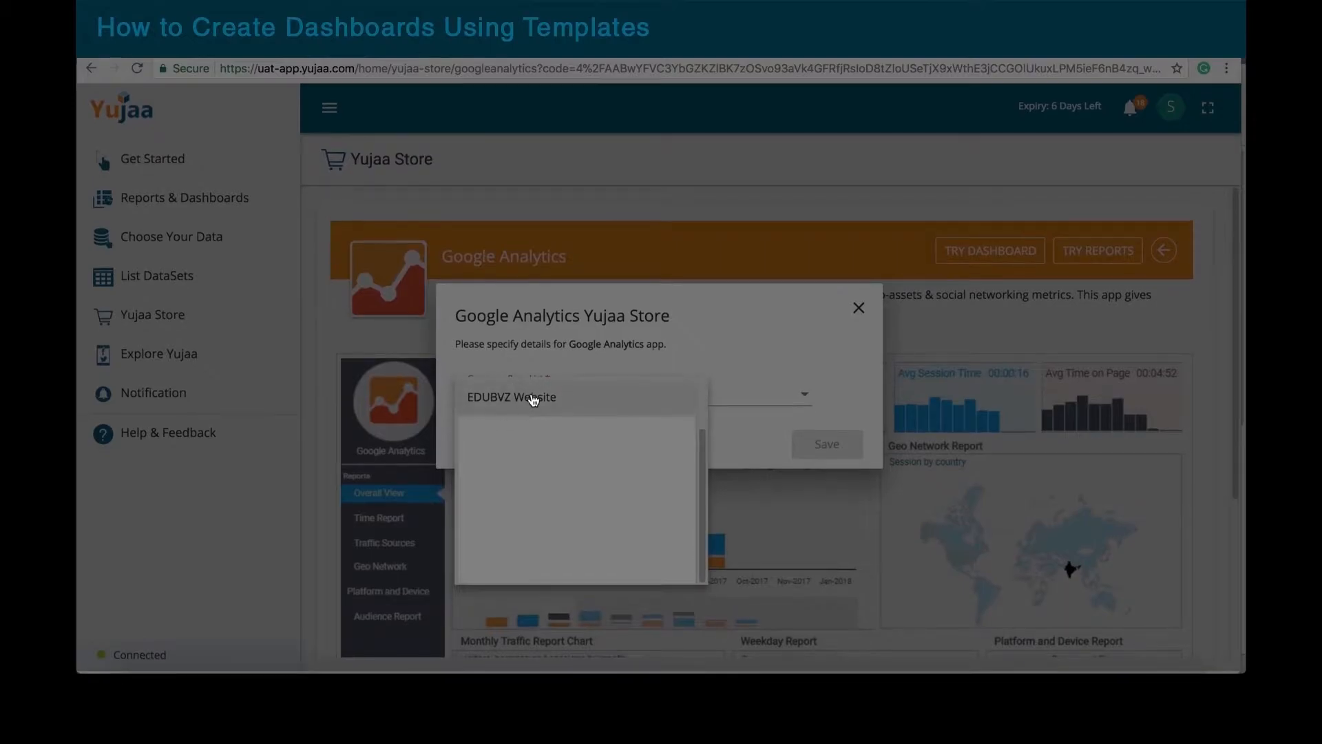
{"action": "scroll", "coordinate": [534, 399], "scroll_direction": "up", "scroll_amount": 3}
{"action": "left_click", "coordinate": [532, 398]}
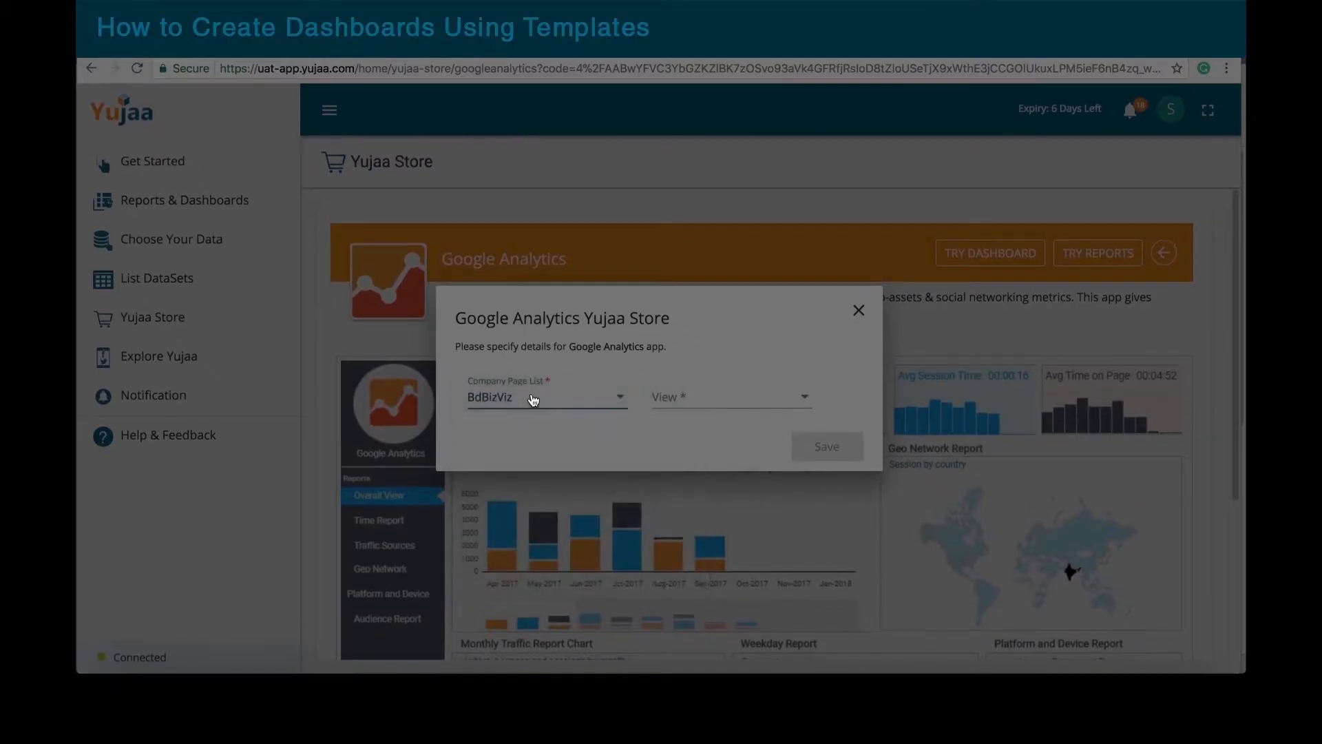
{"action": "left_click", "coordinate": [797, 403]}
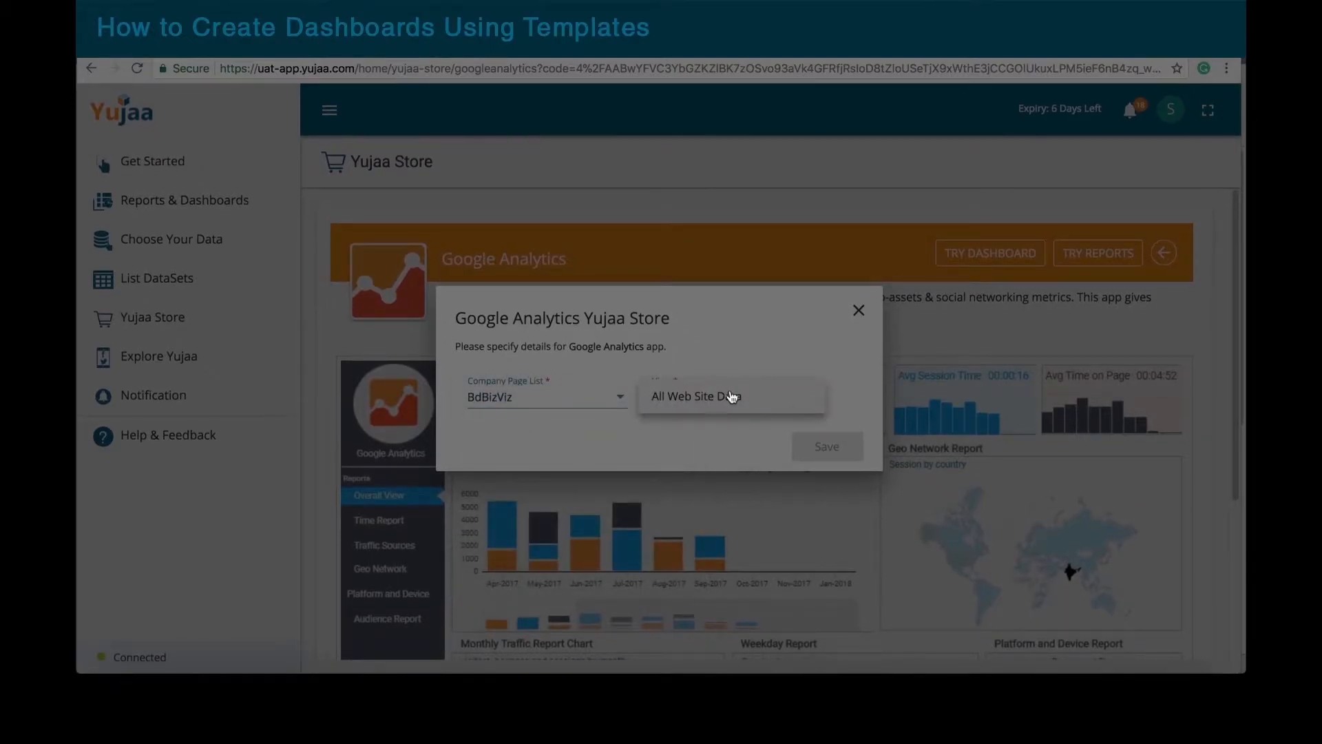
{"action": "left_click", "coordinate": [722, 398]}
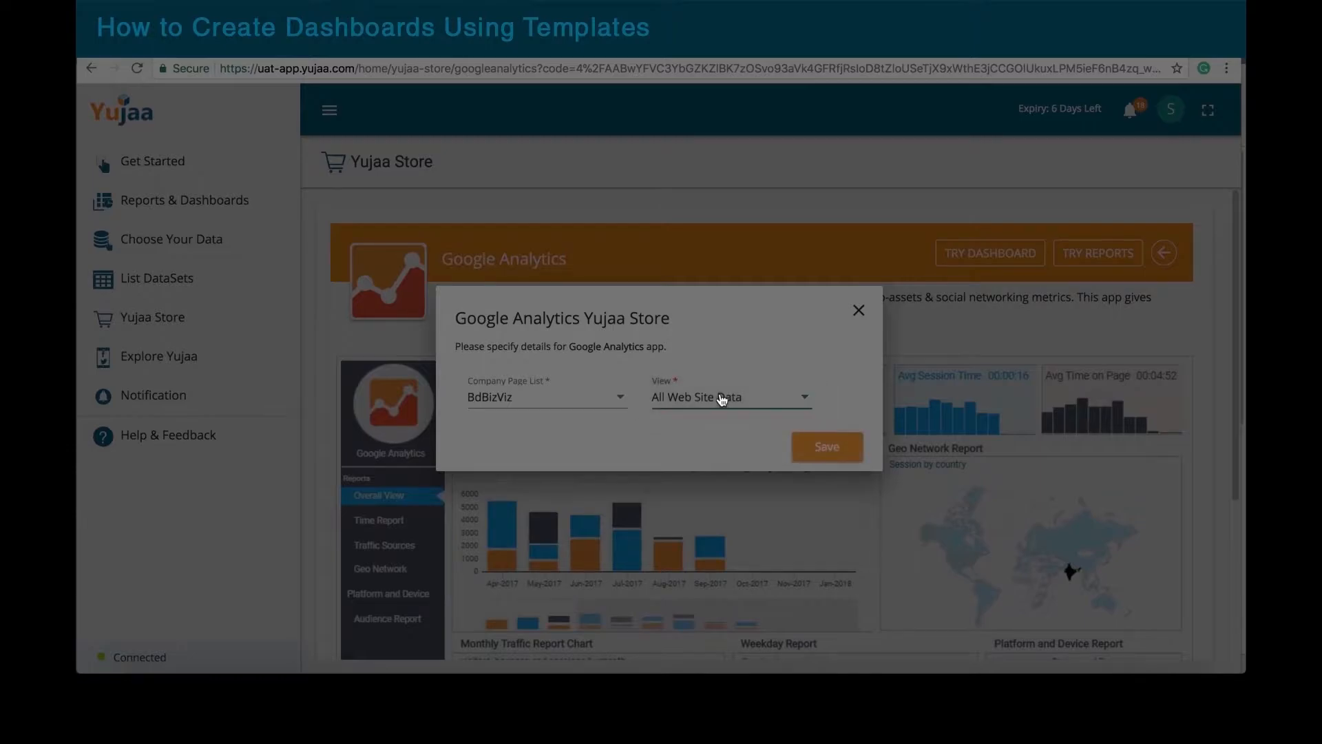
{"action": "left_click", "coordinate": [827, 448]}
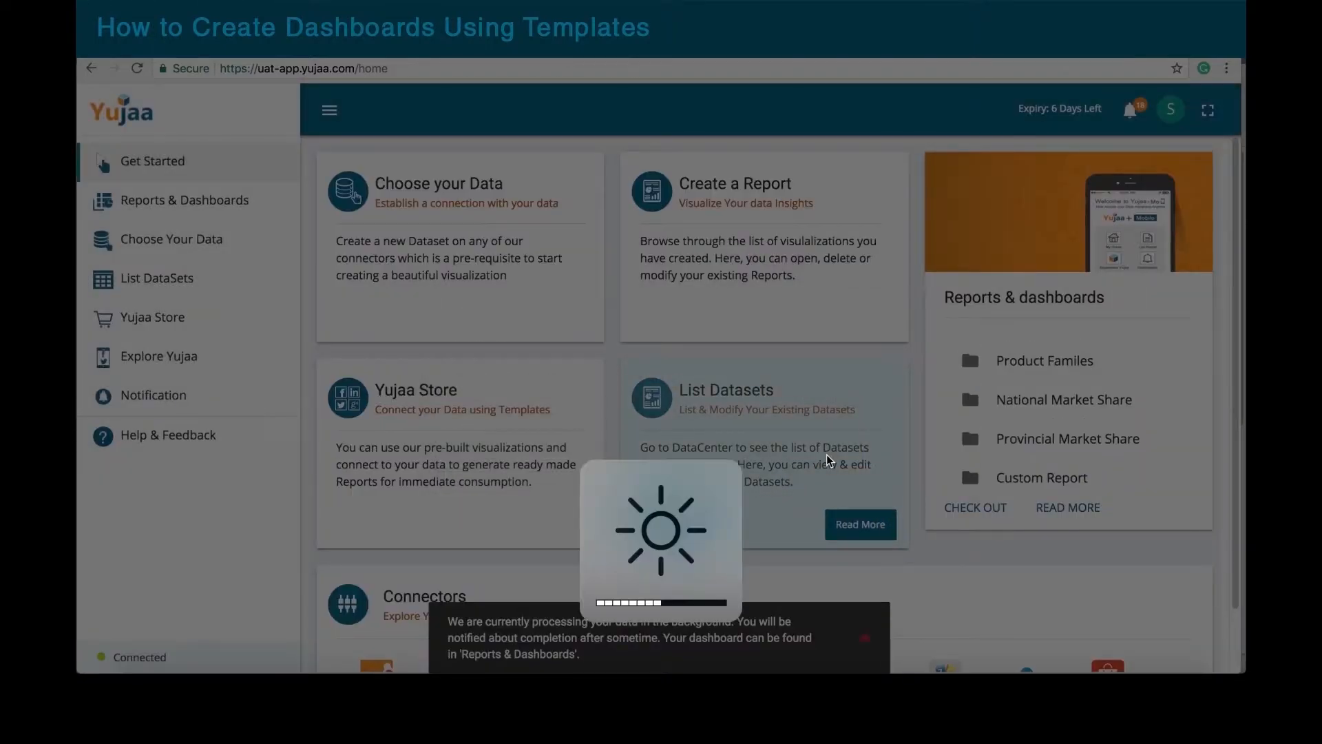
{"action": "key", "text": "XF86MonBrightnessUp"}
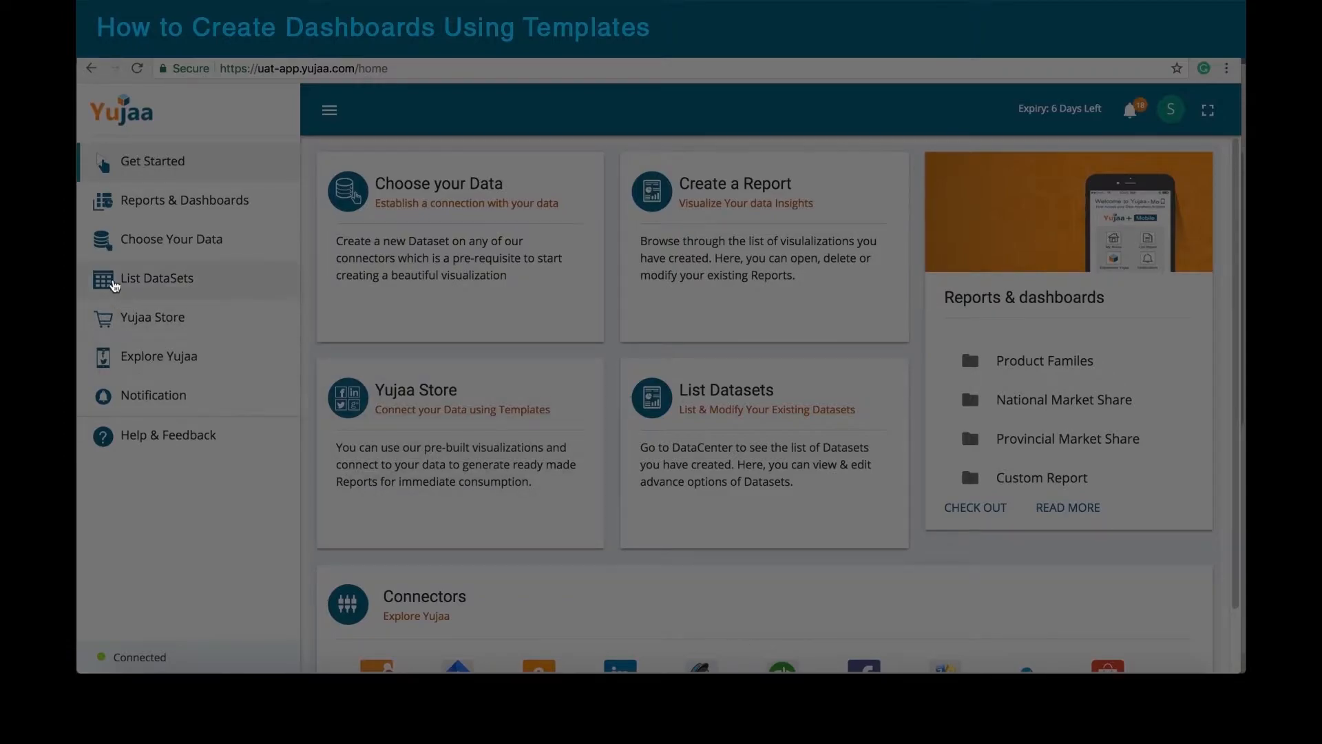
Step: Start the Jira store dashboard with report name 'Jira Dashboard'
{"action": "left_click", "coordinate": [157, 321]}
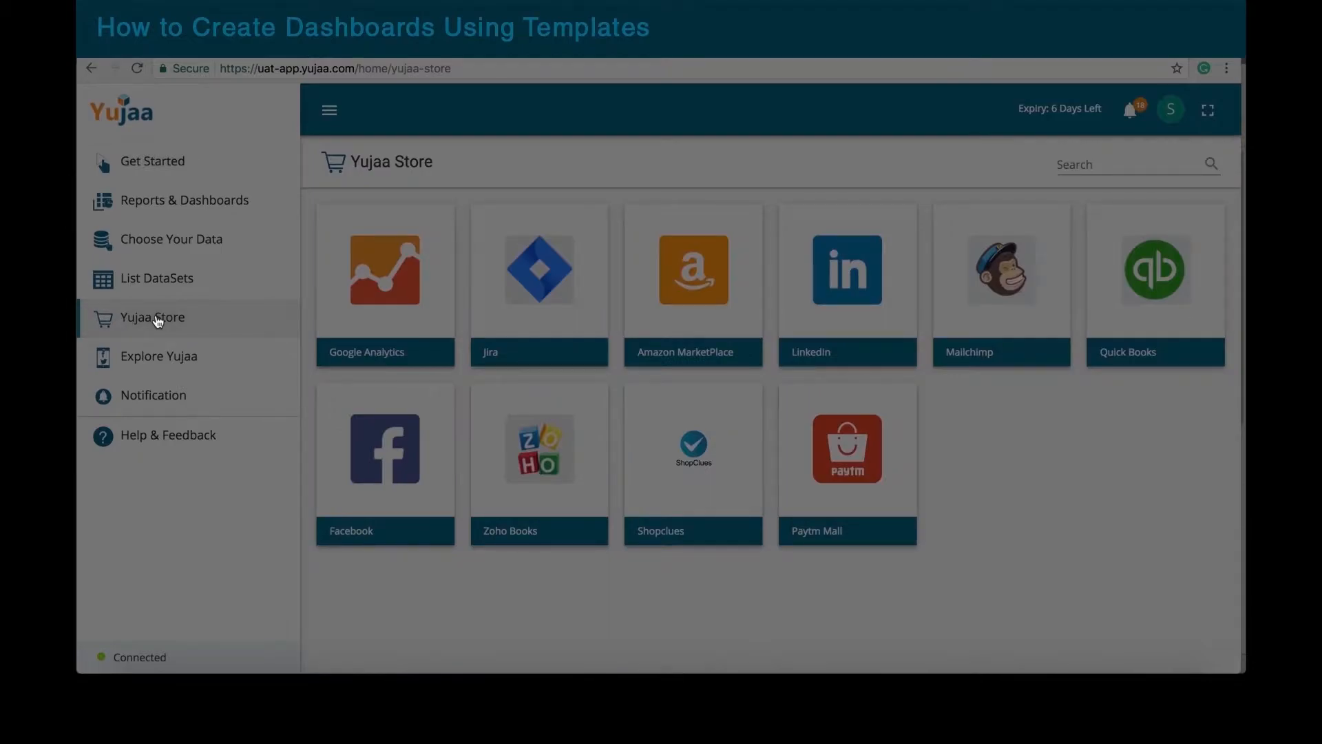
{"action": "left_click", "coordinate": [534, 292]}
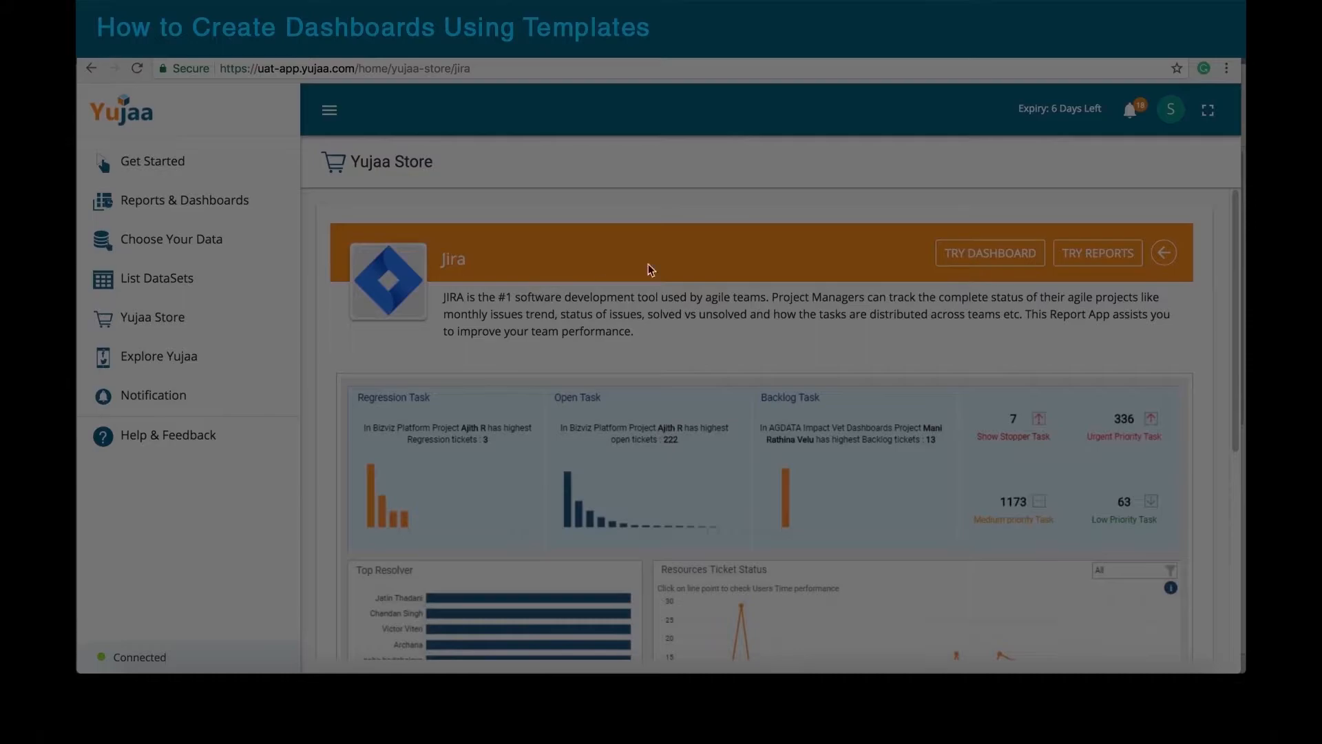
{"action": "left_click", "coordinate": [990, 255]}
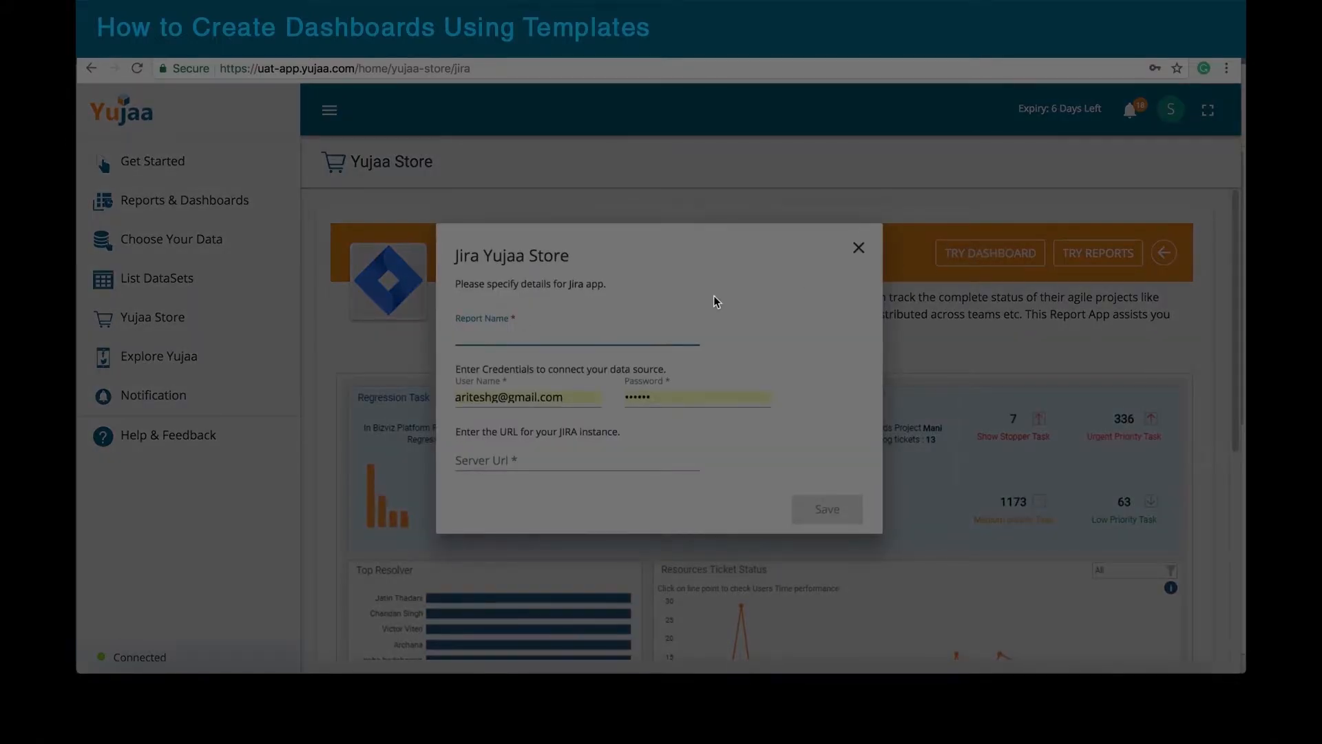
{"action": "type", "text": "Jira Dashboard"}
Step: Fill in a different saved Jira login and its password, then select the server URL in the Word notes
{"action": "left_click", "coordinate": [594, 398]}
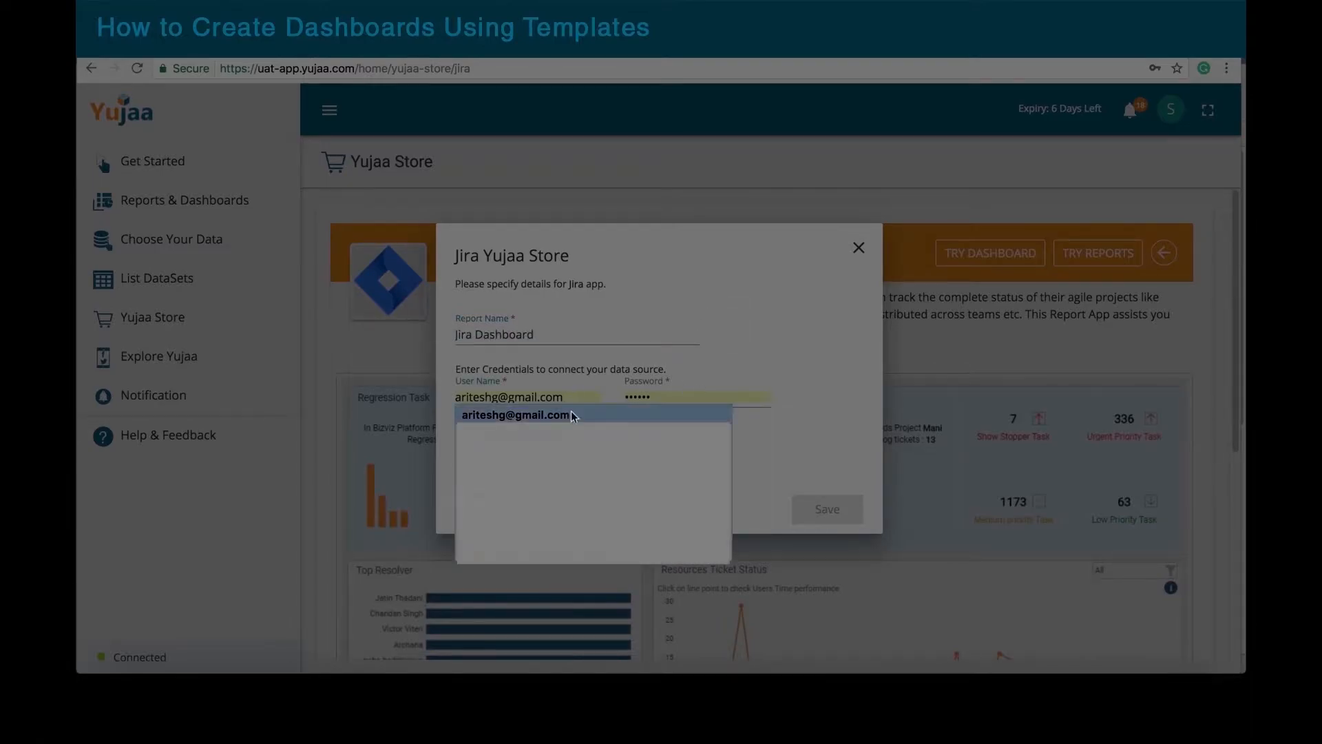
{"action": "left_click", "coordinate": [594, 425]}
{"action": "left_click", "coordinate": [668, 398]}
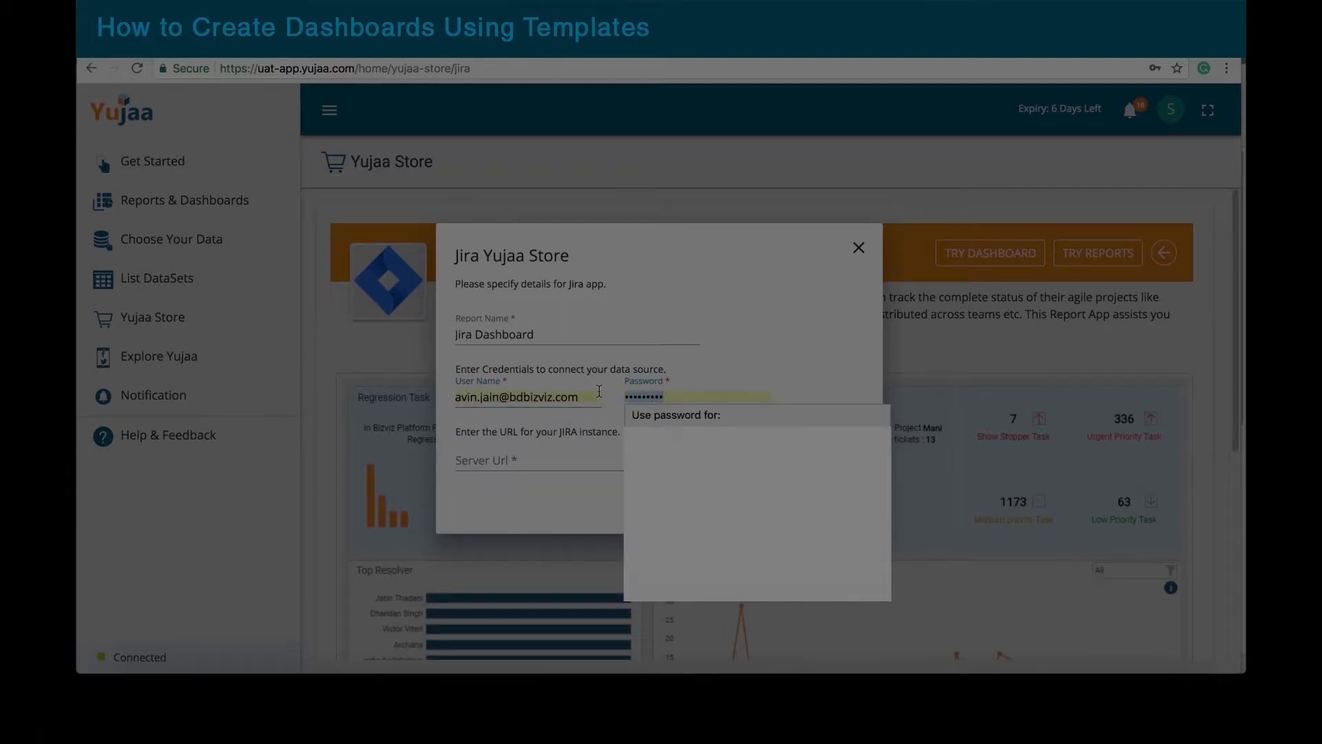
{"action": "type", "text": "•••••••••"}
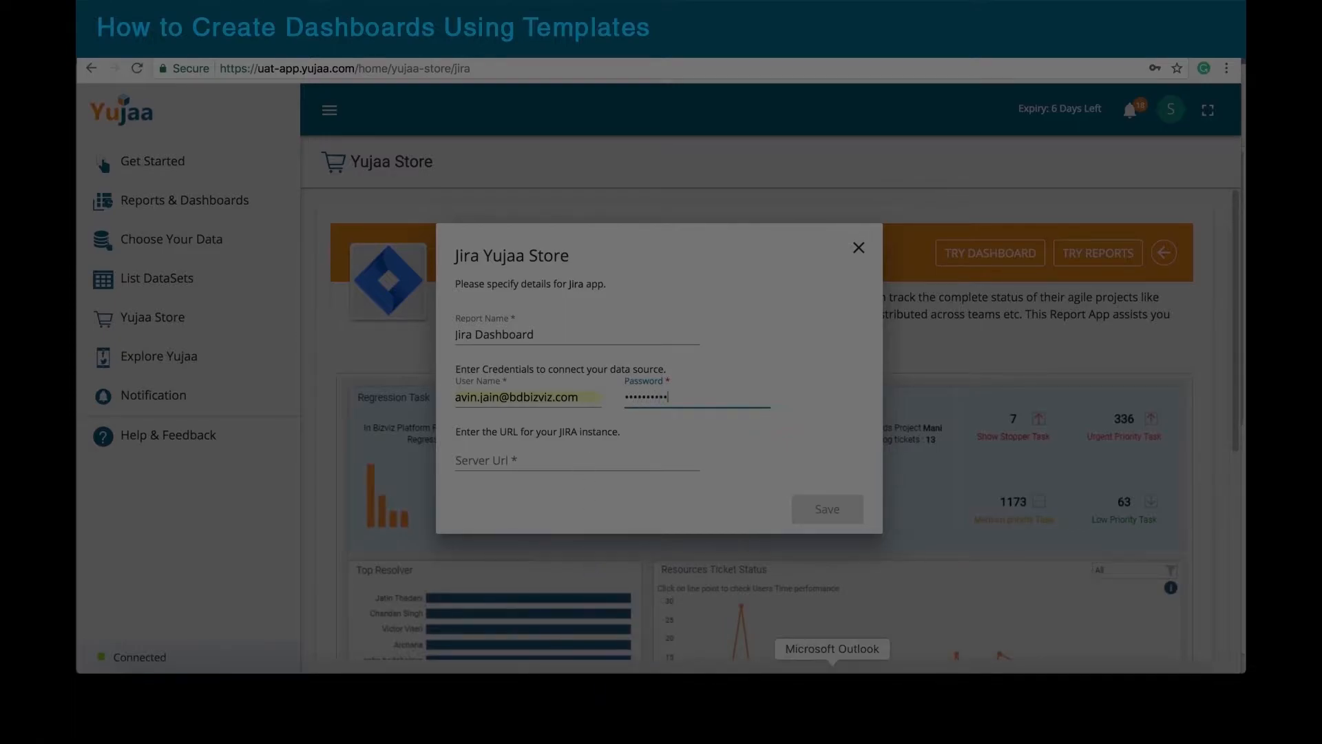
{"action": "left_click", "coordinate": [886, 692]}
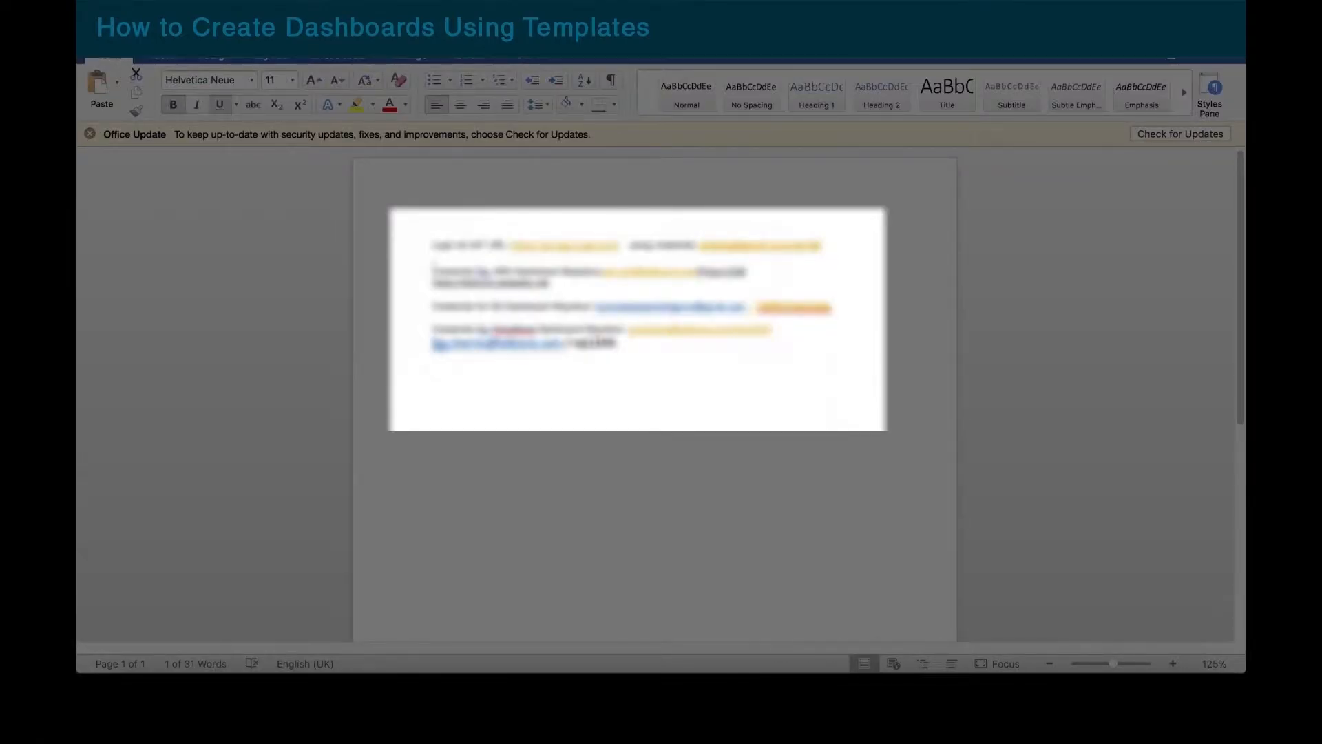
{"action": "left_click", "coordinate": [798, 246]}
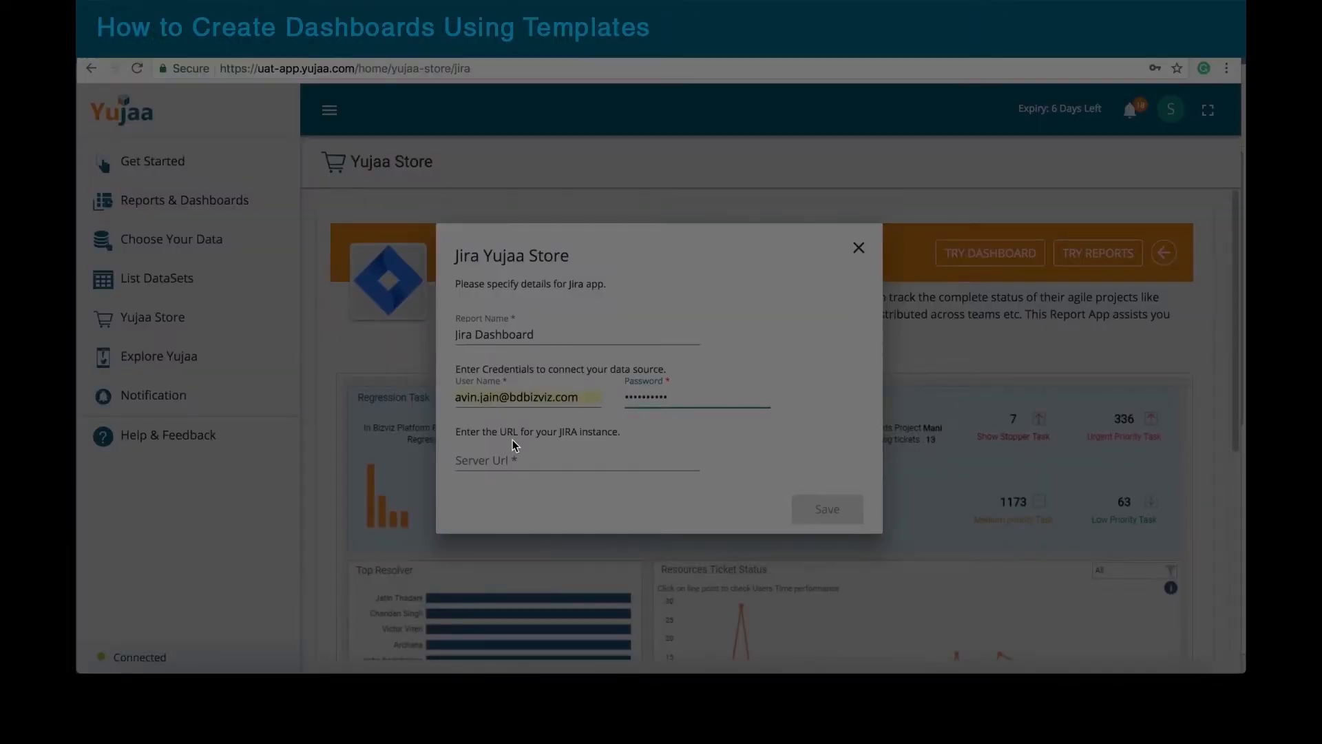
{"action": "left_click", "coordinate": [503, 458]}
{"action": "type", "text": "https://bdbizviz.atlassian.net"}
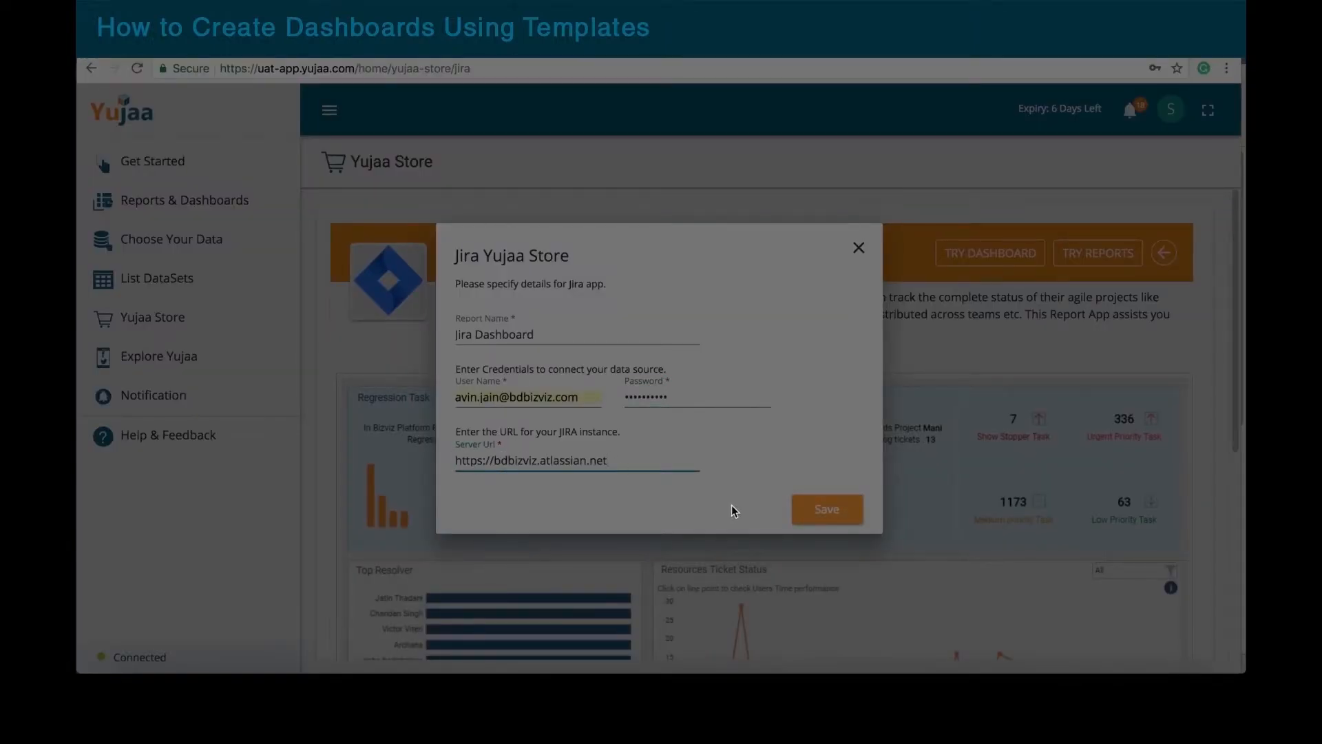
{"action": "left_click", "coordinate": [817, 517]}
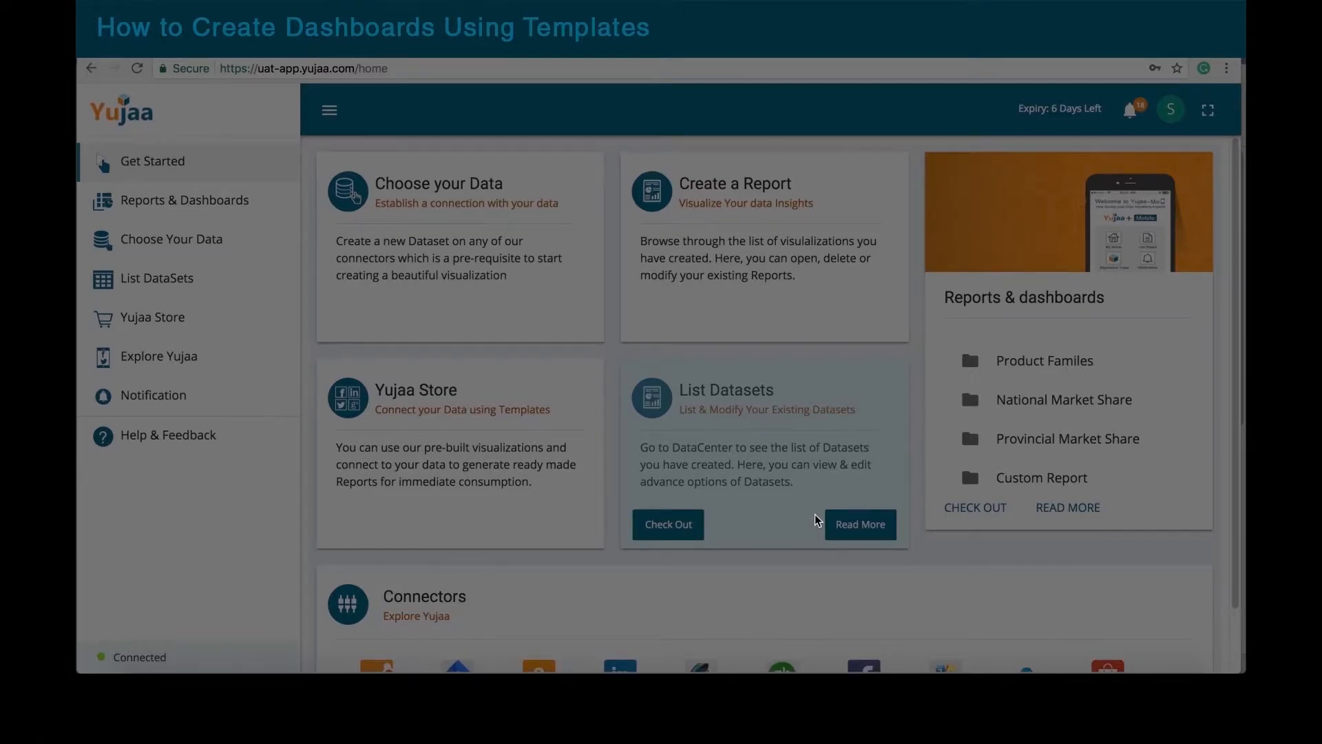
Step: Open the Zoho Books template from the Yujaa Store and start its dashboard setup
{"action": "left_click", "coordinate": [174, 321]}
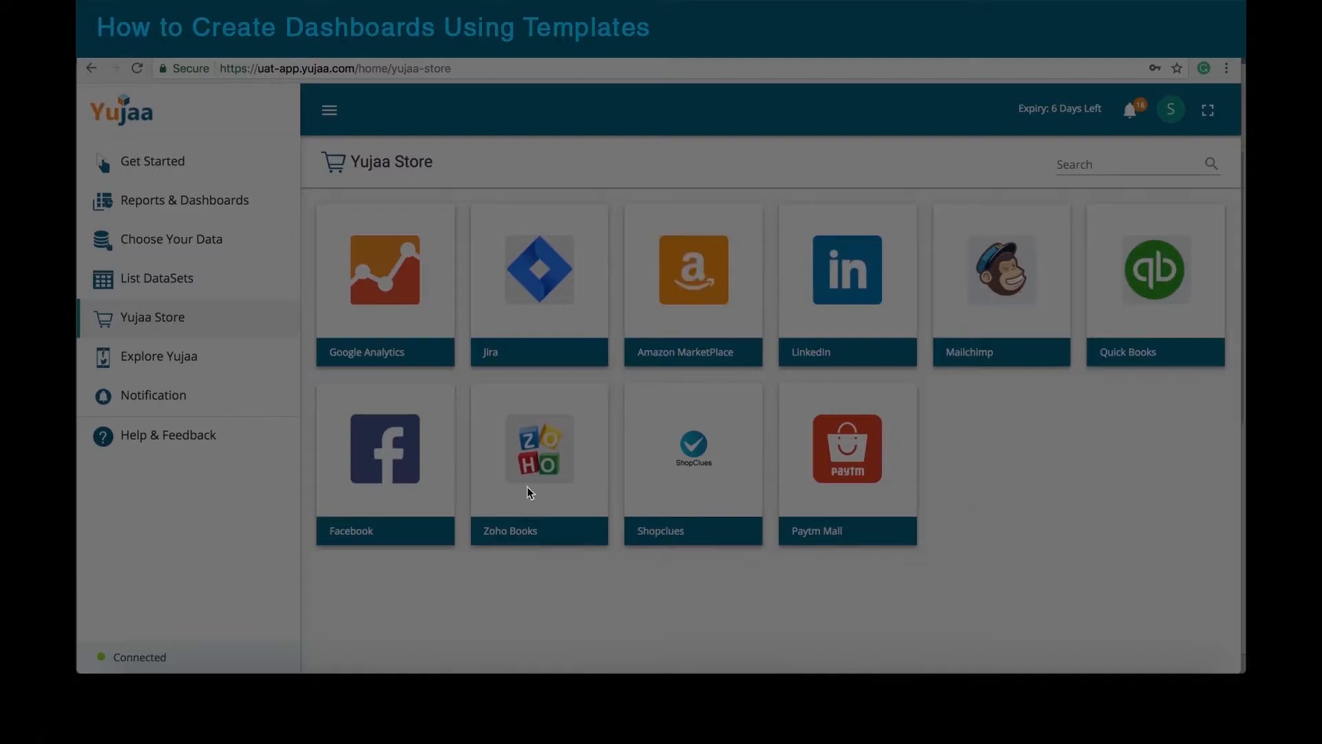
{"action": "left_click", "coordinate": [531, 457]}
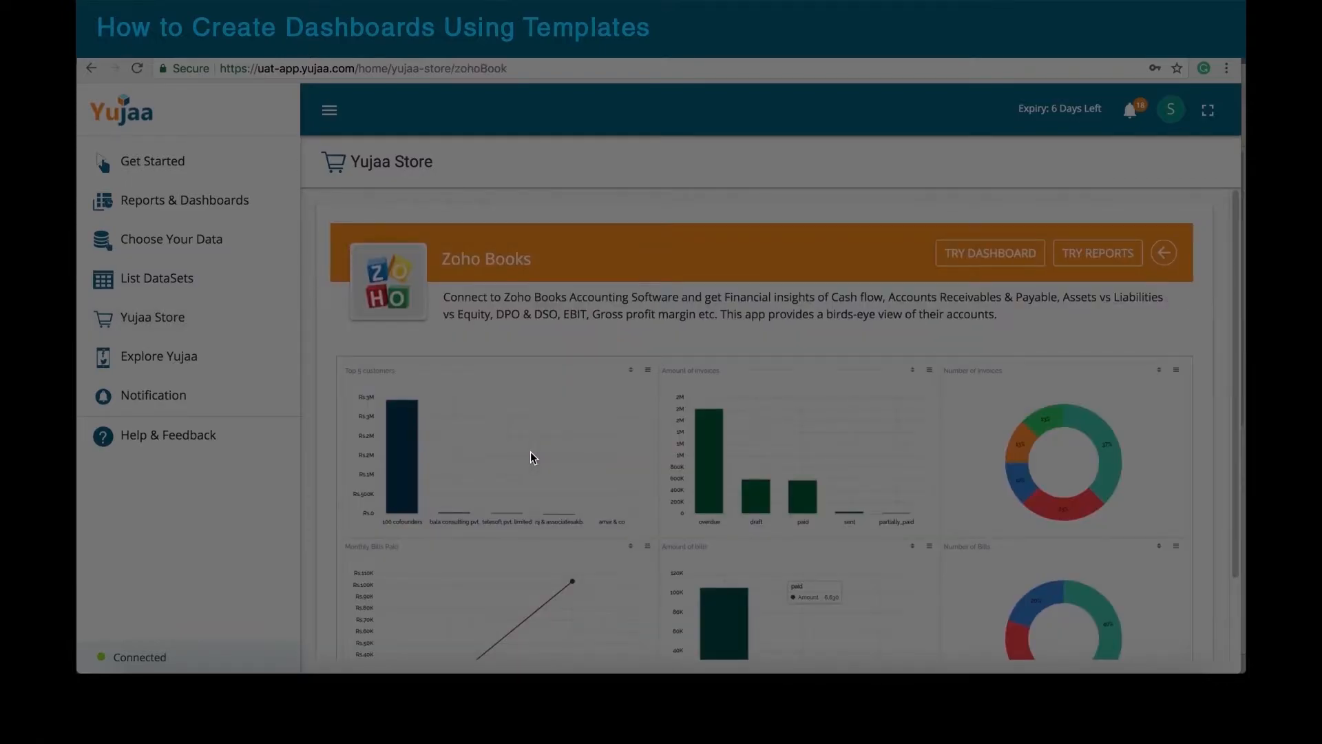
{"action": "scroll", "coordinate": [621, 465], "scroll_direction": "down", "scroll_amount": 2}
{"action": "scroll", "coordinate": [620, 465], "scroll_direction": "up", "scroll_amount": 2}
{"action": "left_click", "coordinate": [991, 258]}
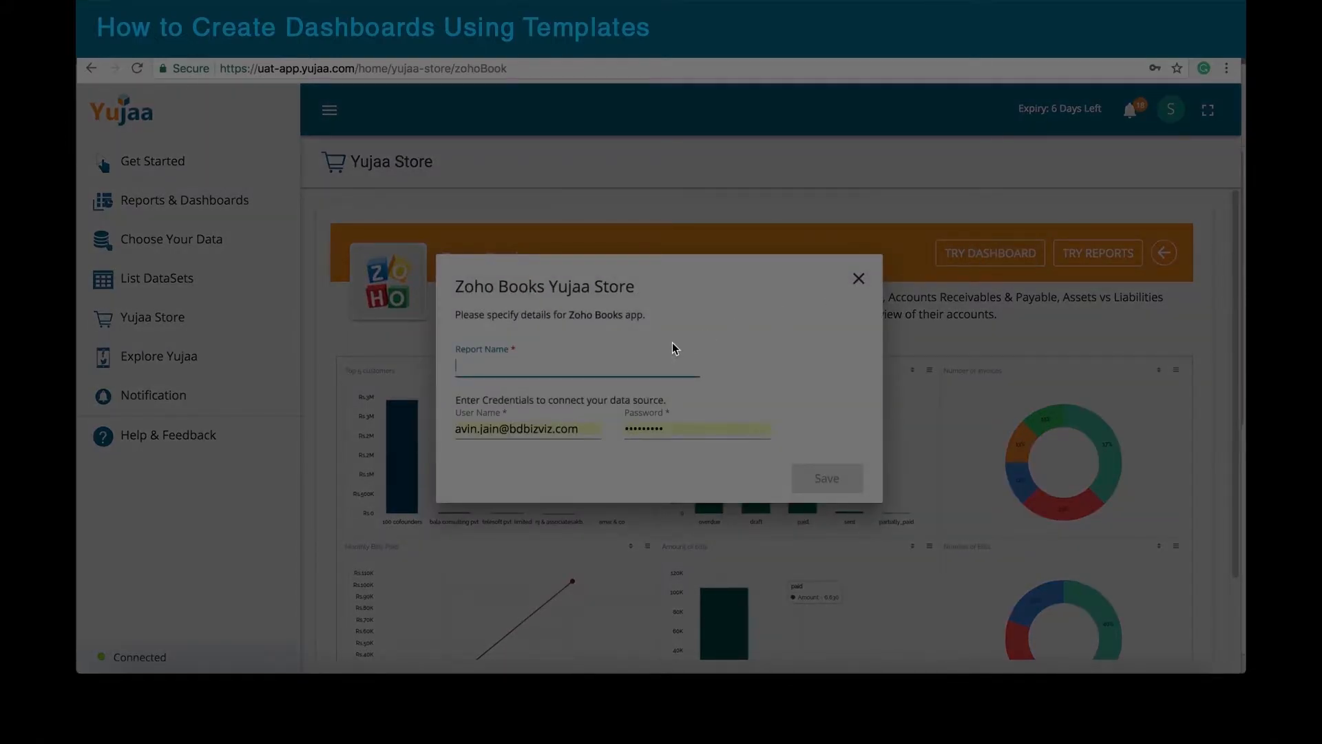
Step: Enter report name 'Zoho Dashboard', replace the Zoho user name and password, and save
{"action": "type", "text": "Zoh"}
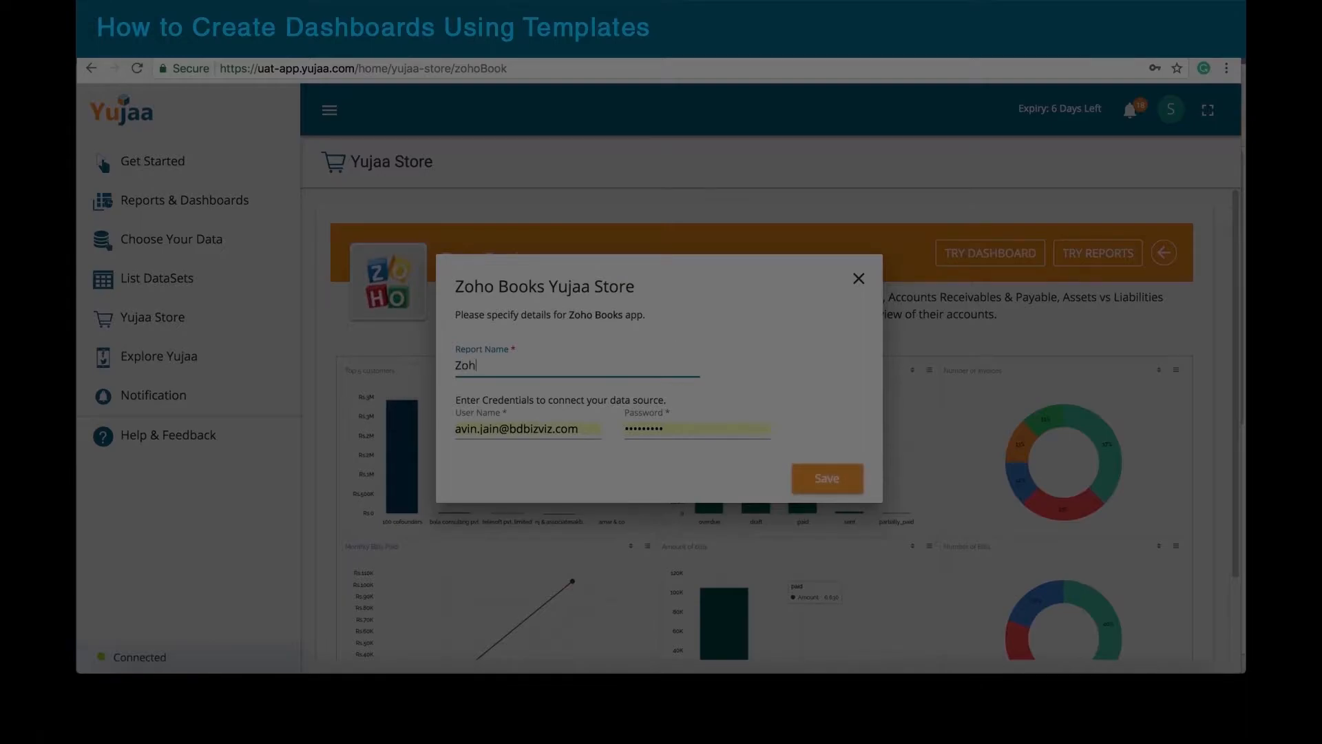
{"action": "type", "text": "o Dashboard"}
{"action": "left_click_drag", "start_coordinate": [500, 429], "coordinate": [444, 432]}
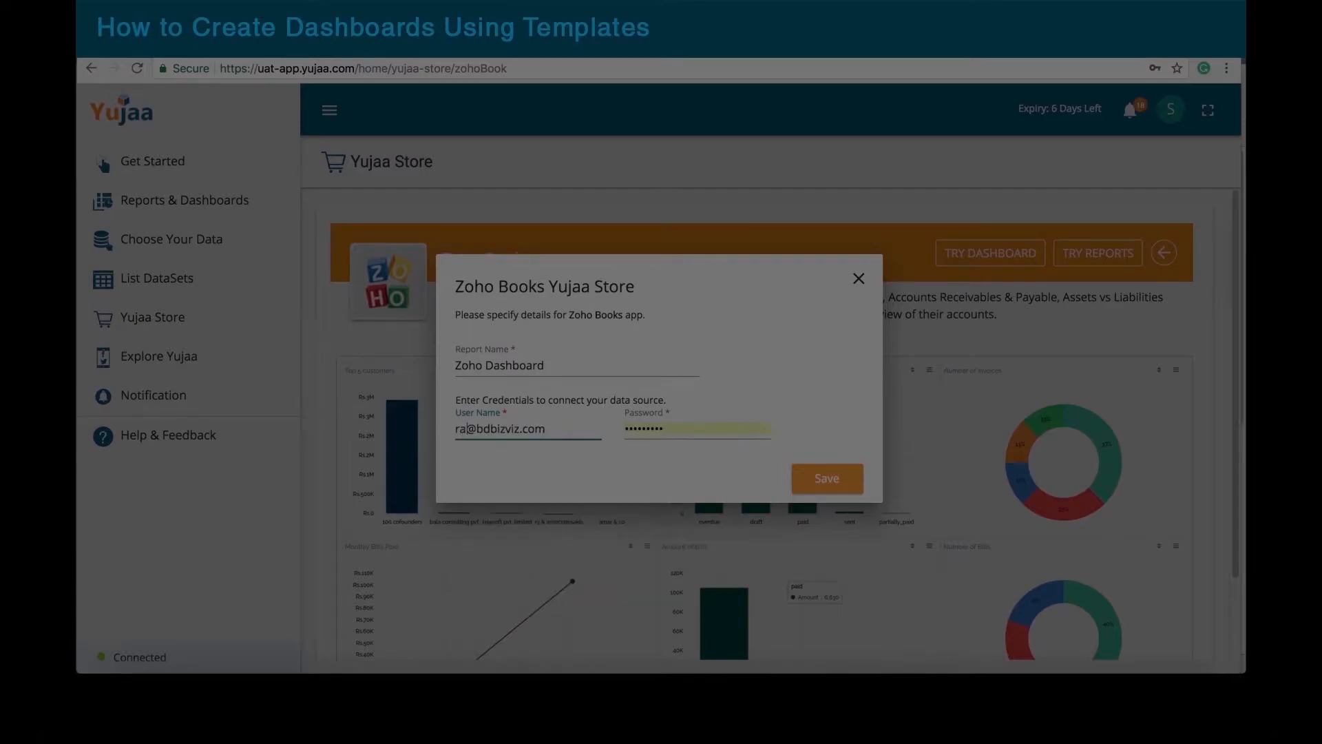
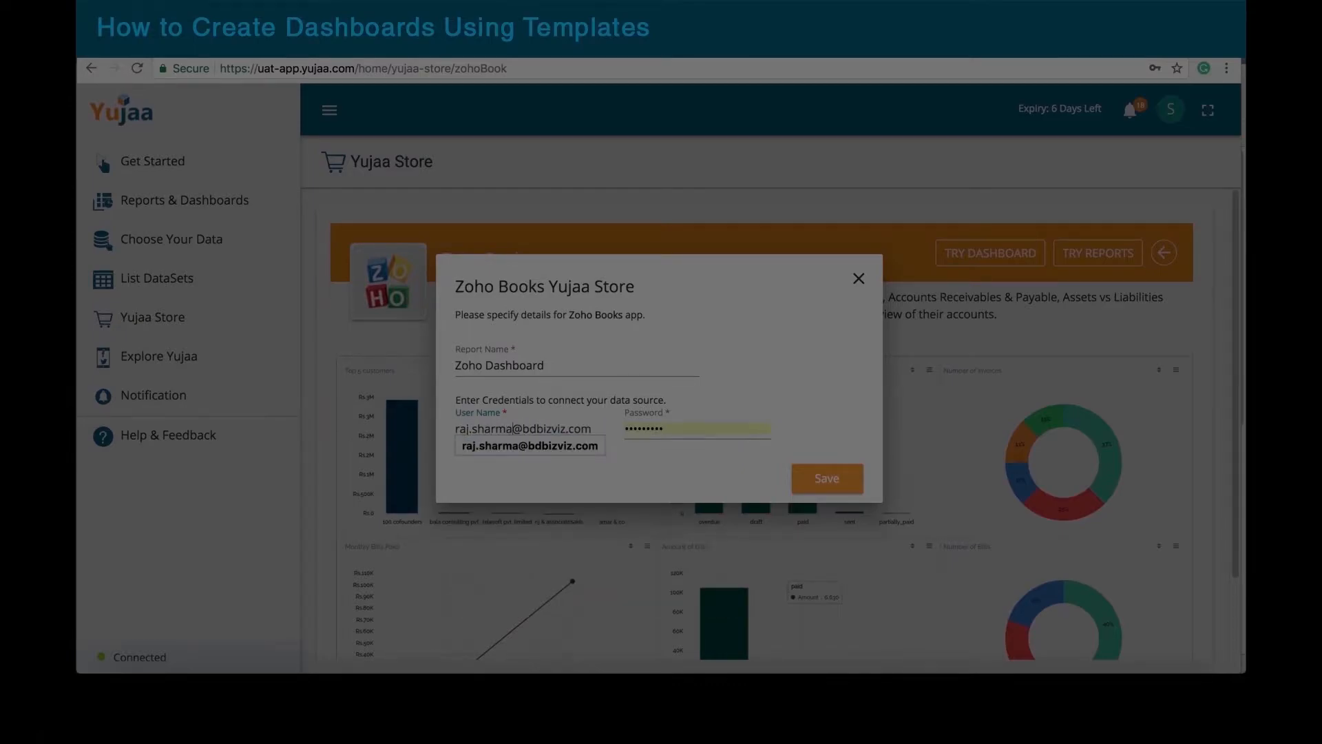
{"action": "left_click", "coordinate": [551, 446]}
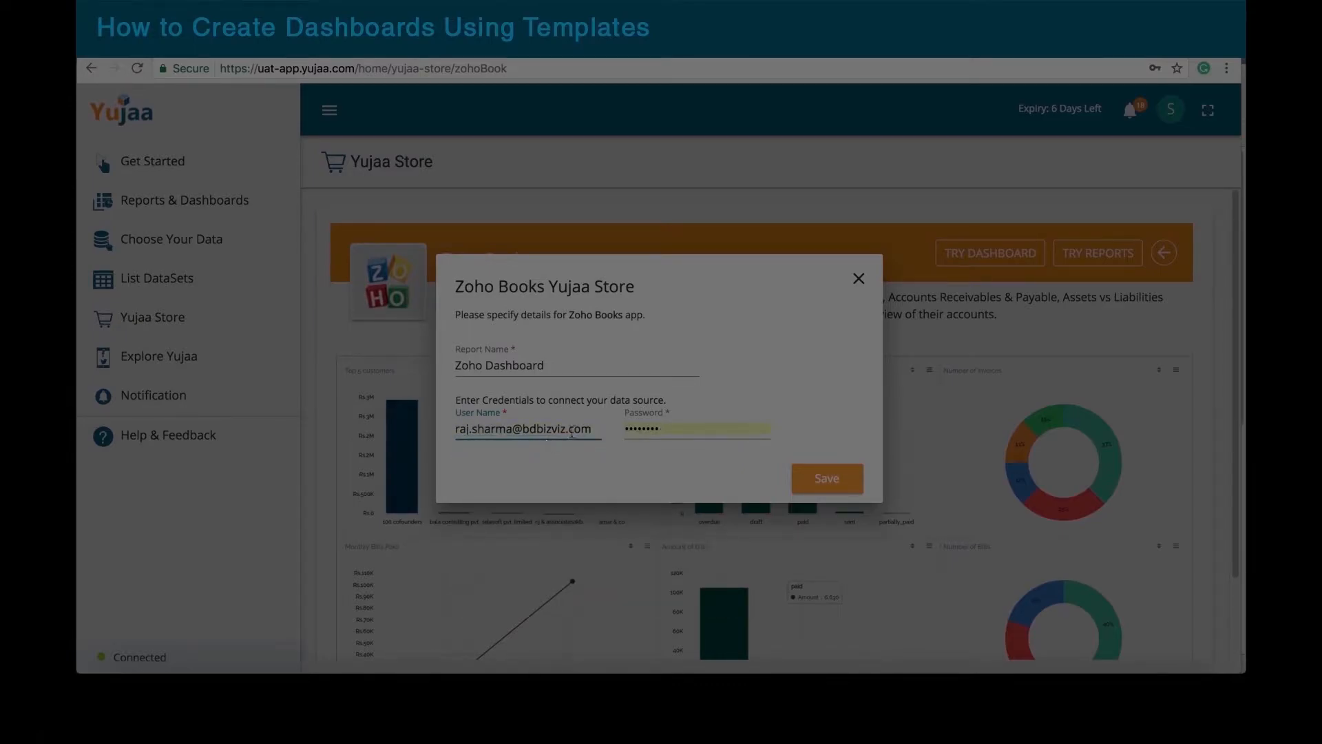
{"action": "left_click_drag", "start_coordinate": [667, 427], "coordinate": [612, 429]}
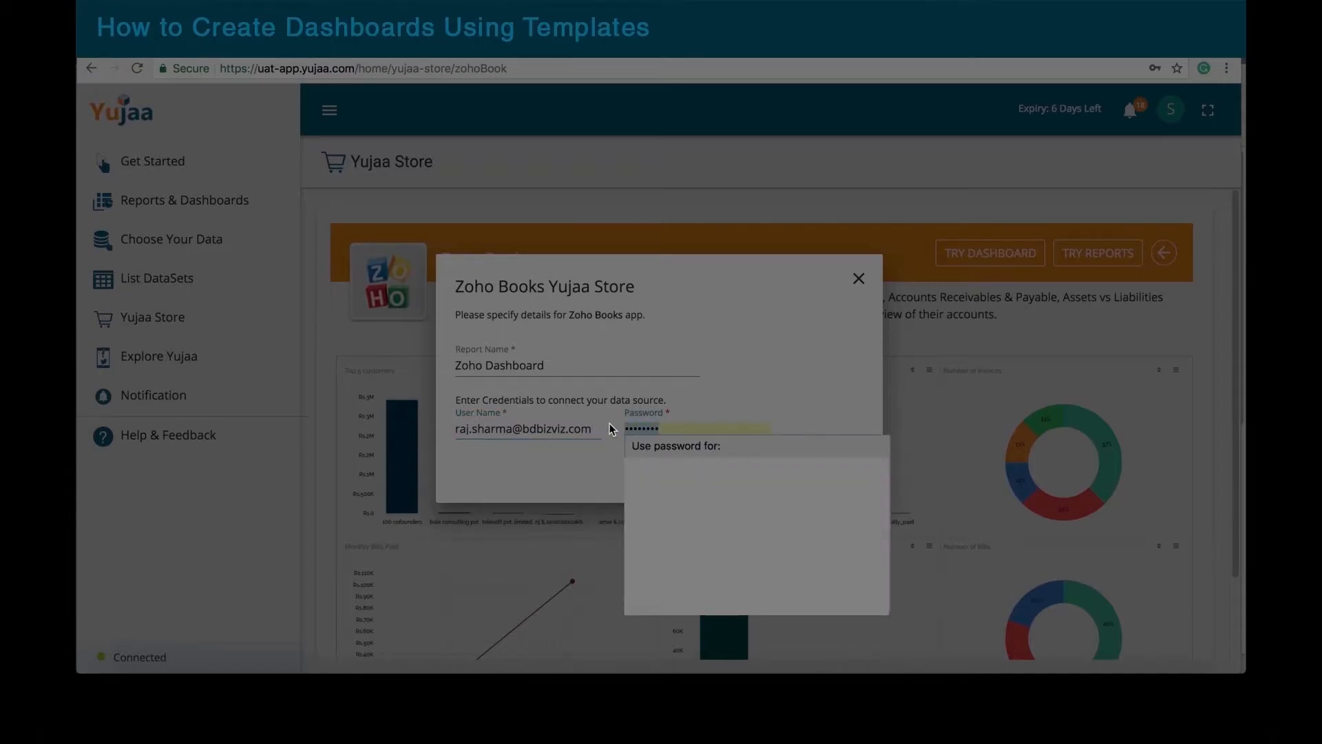
{"action": "type", "text": "••••••••"}
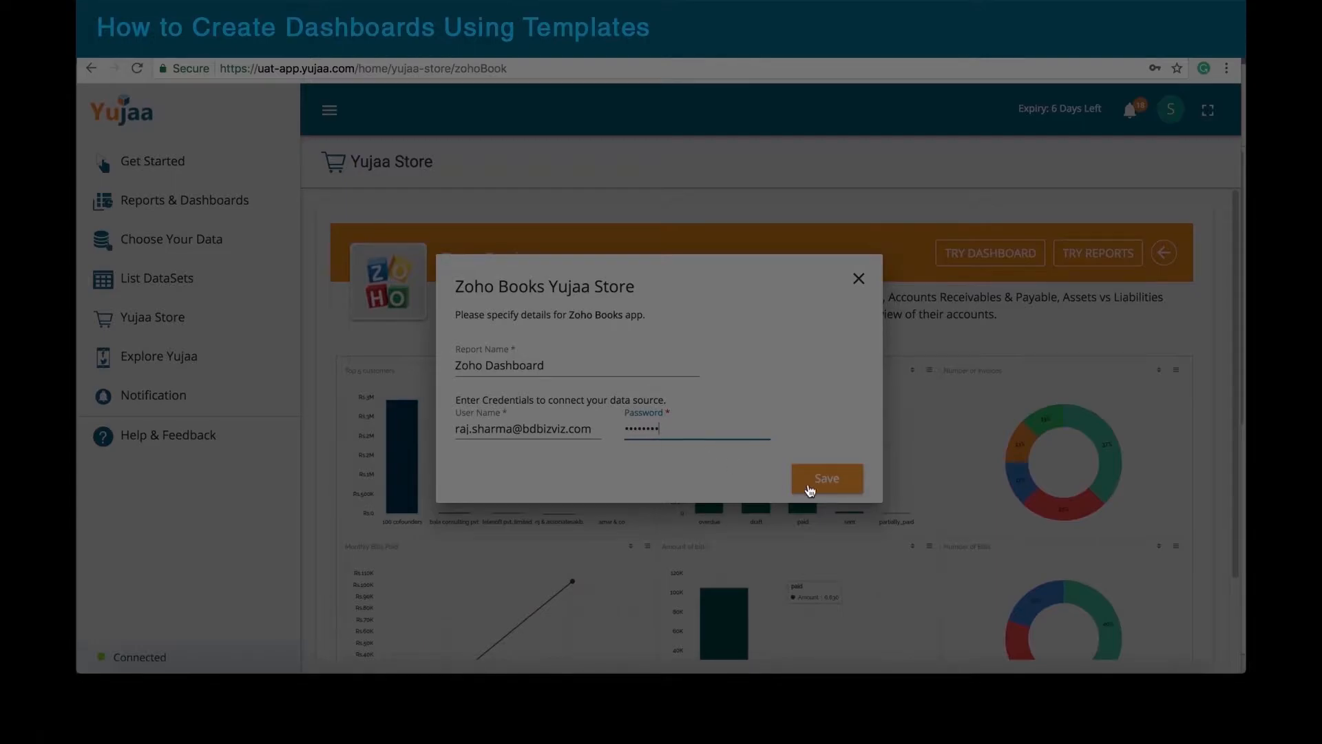
{"action": "left_click", "coordinate": [839, 485]}
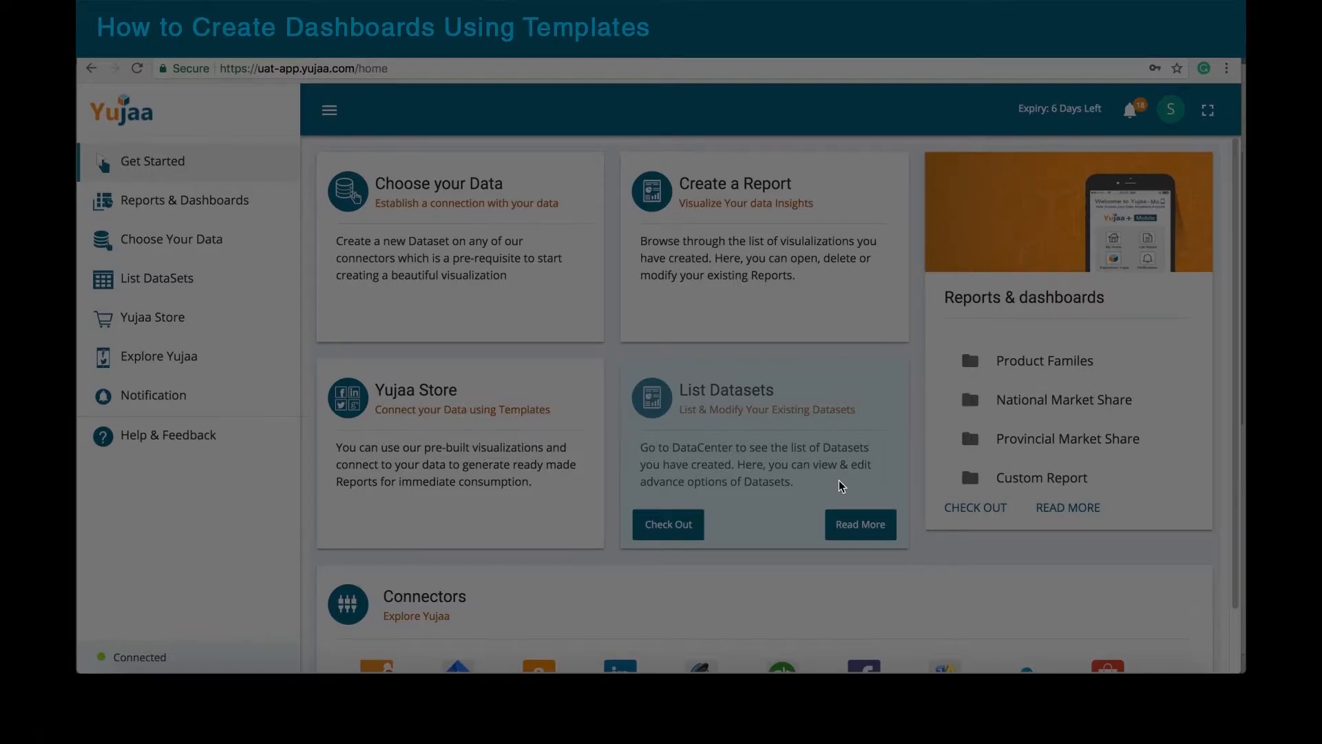
Step: Show the dataset list with Test Hiring Data (12 measures, 10 dimensions, 1 time field) and Excel Test
{"action": "left_click", "coordinate": [172, 278]}
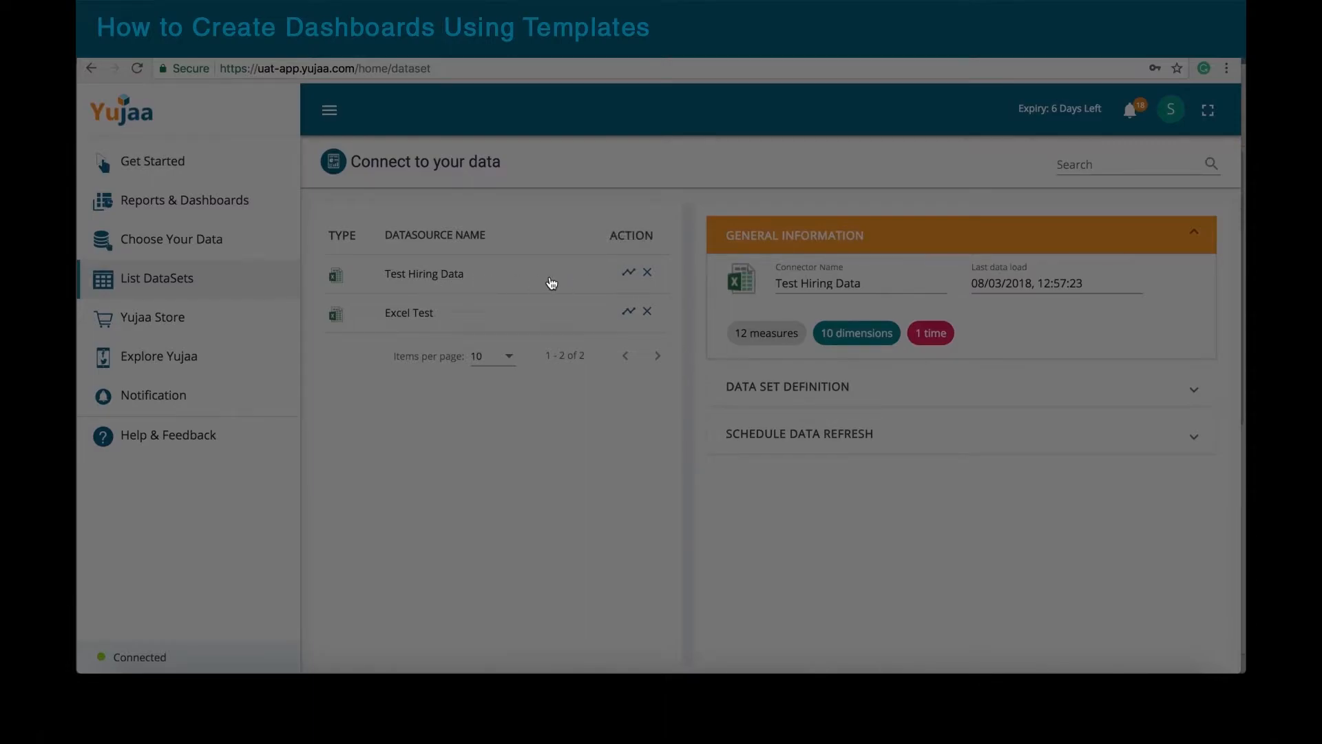
Step: Create a new visualization report named 'Hiring Dashboard' on the Test Hiring Data dataset
{"action": "left_click", "coordinate": [634, 274]}
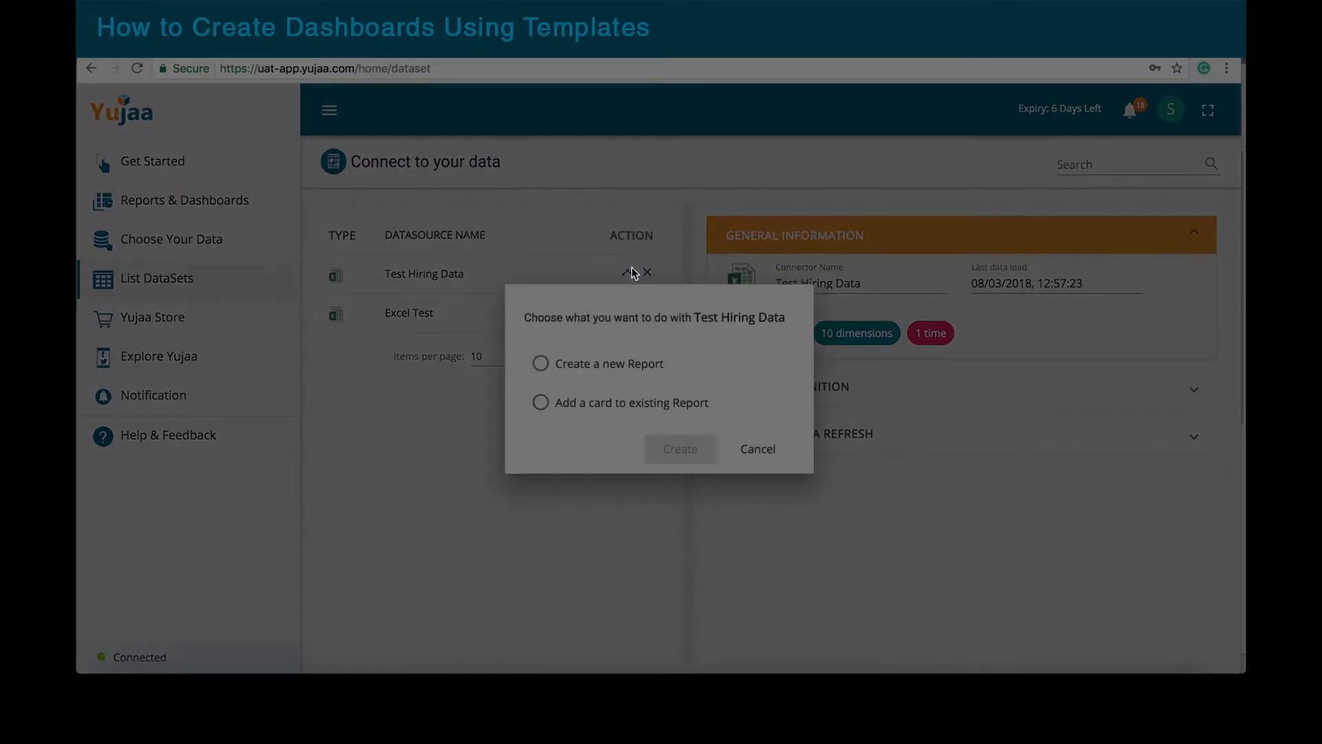
{"action": "left_click", "coordinate": [540, 365]}
{"action": "left_click", "coordinate": [606, 380]}
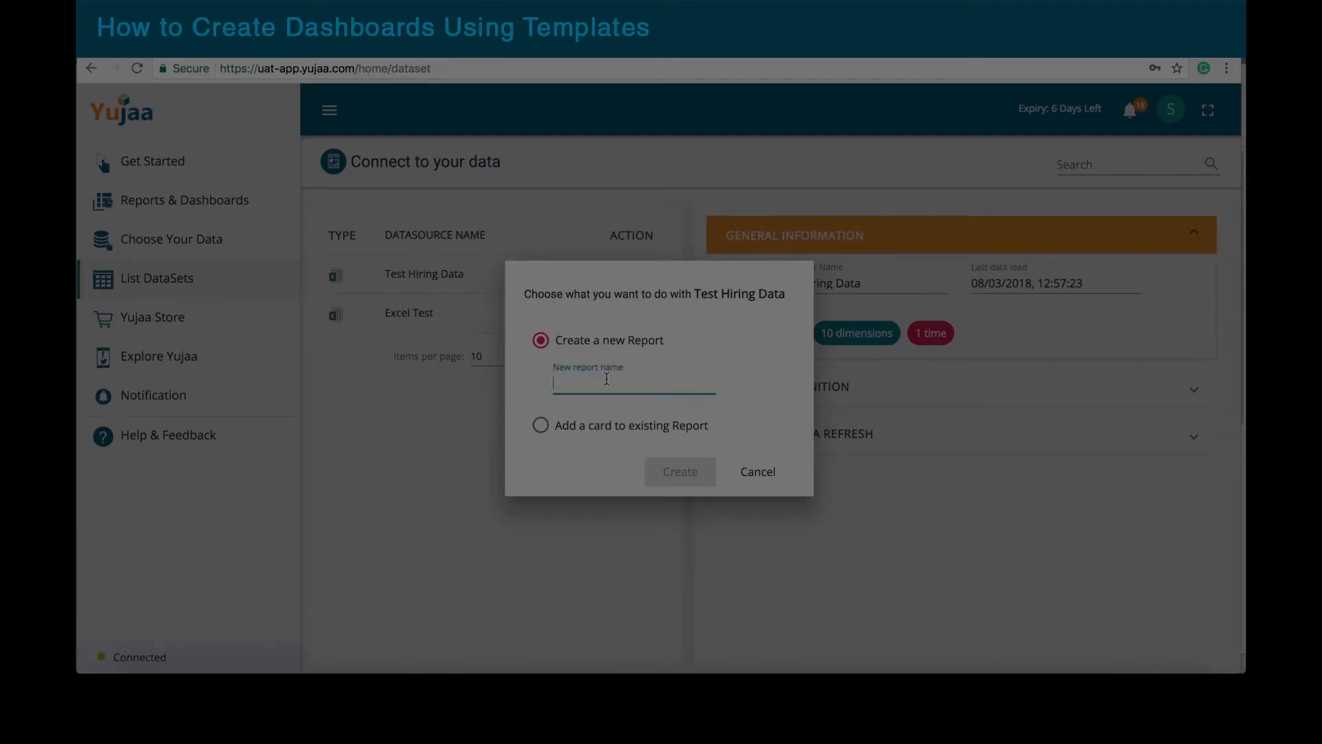
{"action": "type", "text": "Hiring"}
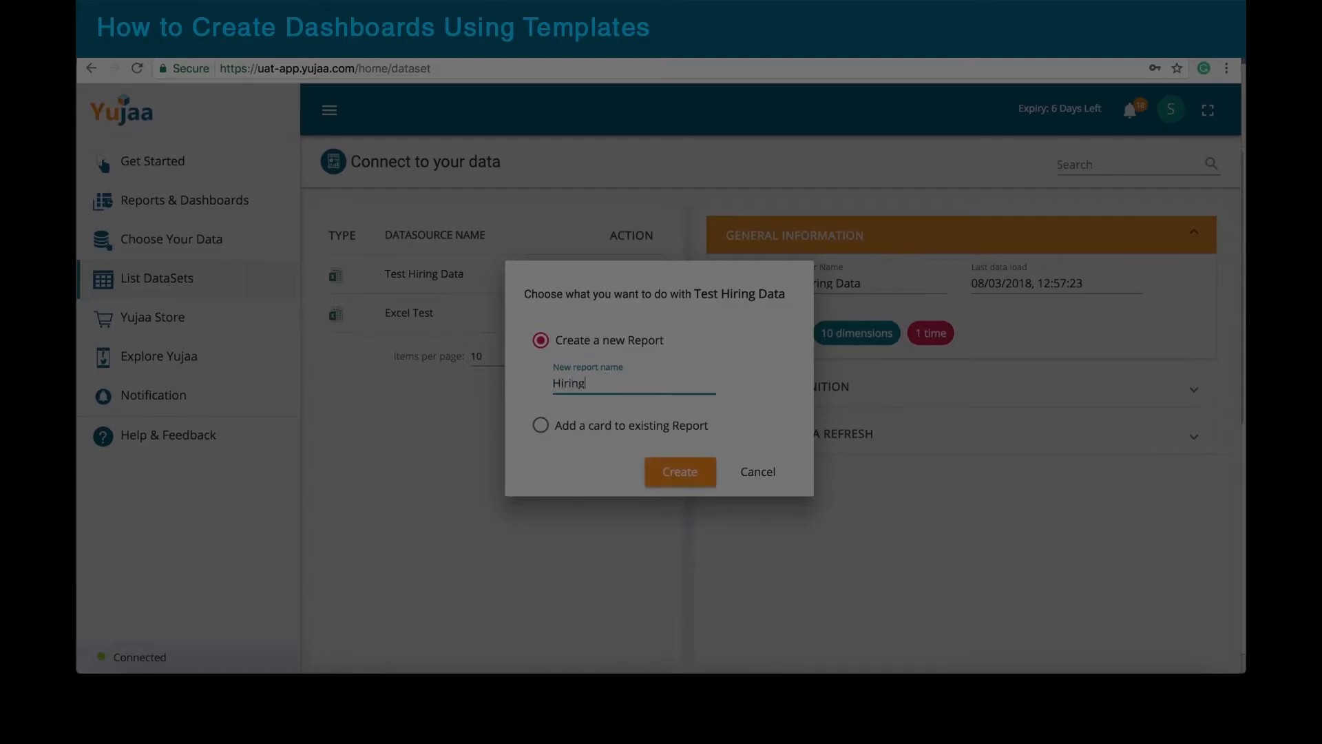
{"action": "type", "text": " Dashboard"}
{"action": "left_click", "coordinate": [698, 477]}
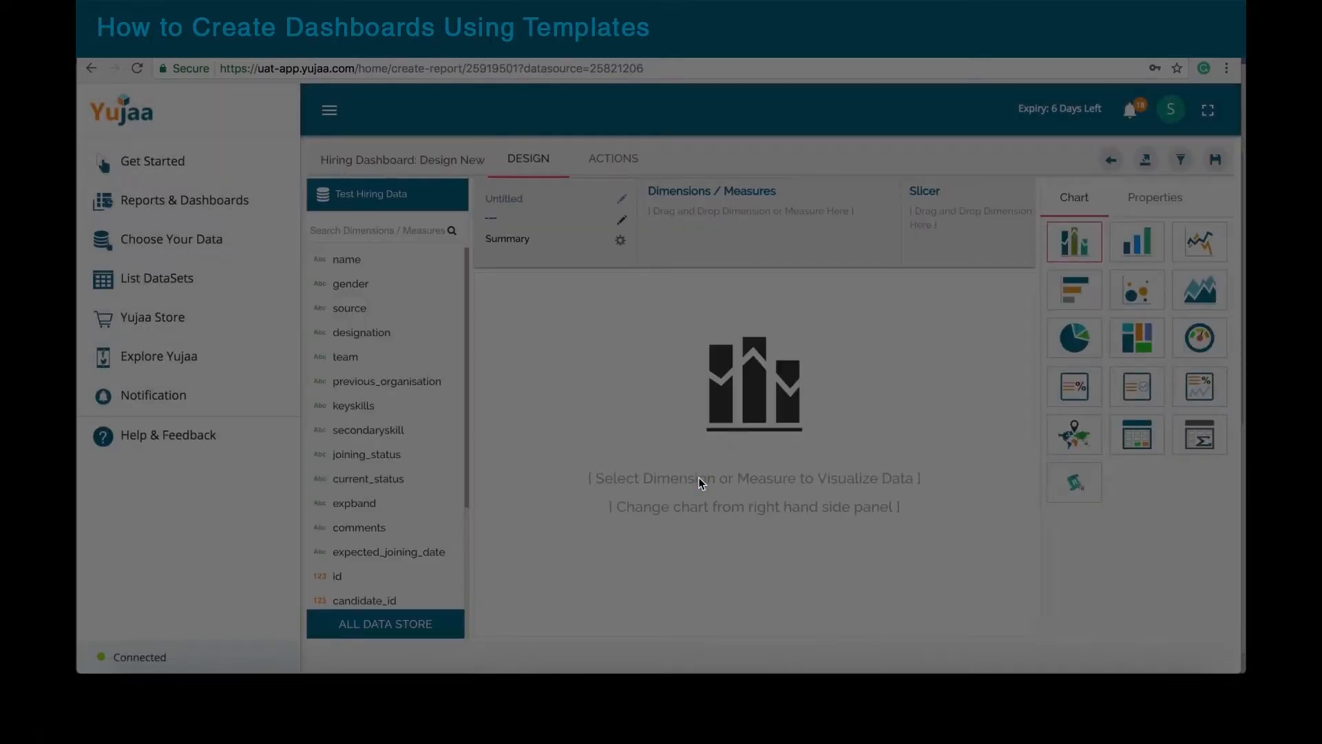
{"action": "left_click", "coordinate": [329, 113]}
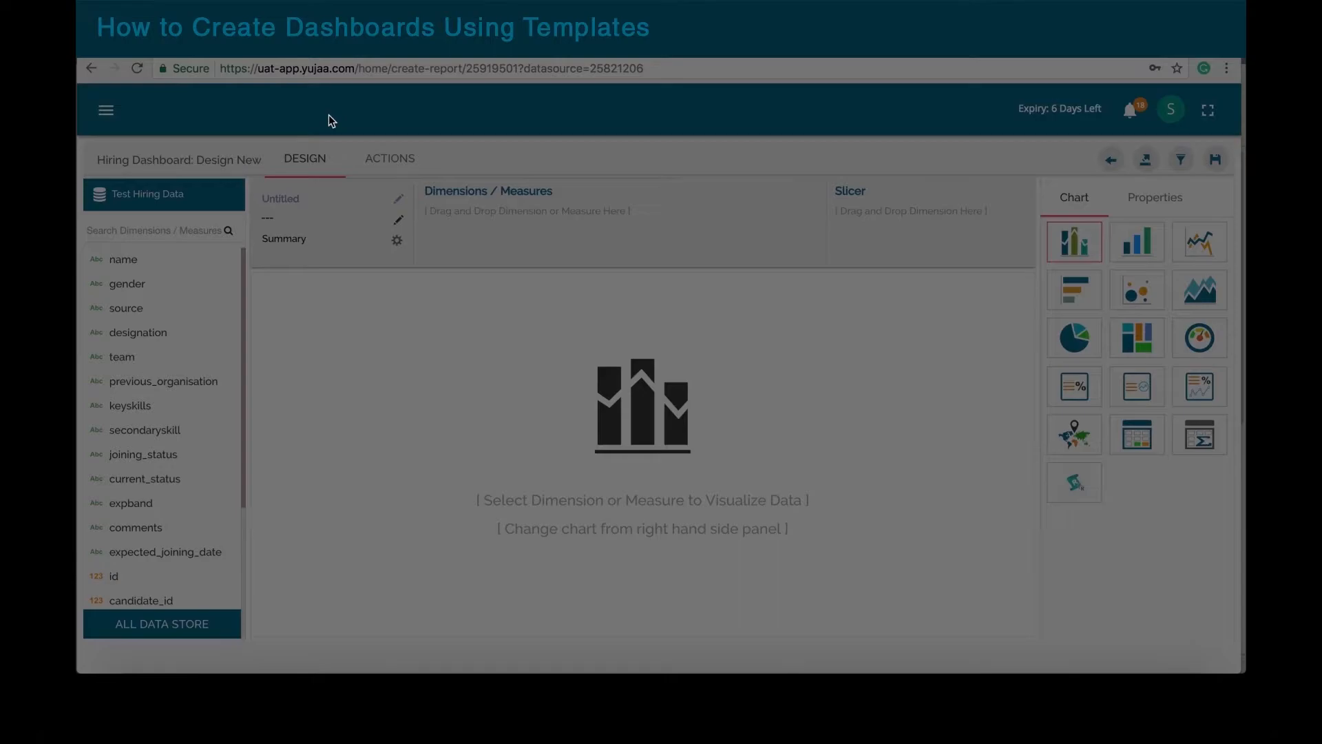
{"action": "scroll", "coordinate": [198, 366], "scroll_direction": "down", "scroll_amount": 3}
{"action": "scroll", "coordinate": [198, 366], "scroll_direction": "up", "scroll_amount": 3}
{"action": "scroll", "coordinate": [198, 366], "scroll_direction": "down", "scroll_amount": 3}
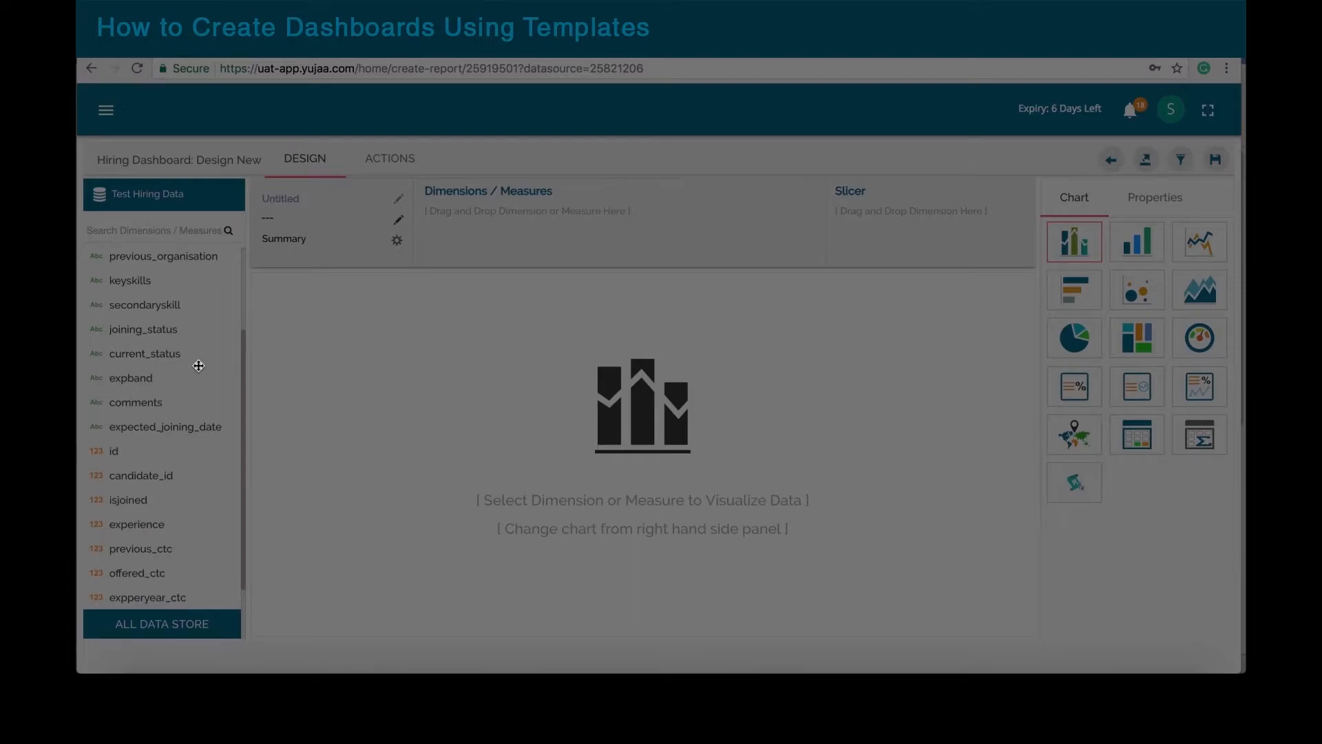
{"action": "scroll", "coordinate": [198, 366], "scroll_direction": "down", "scroll_amount": 2}
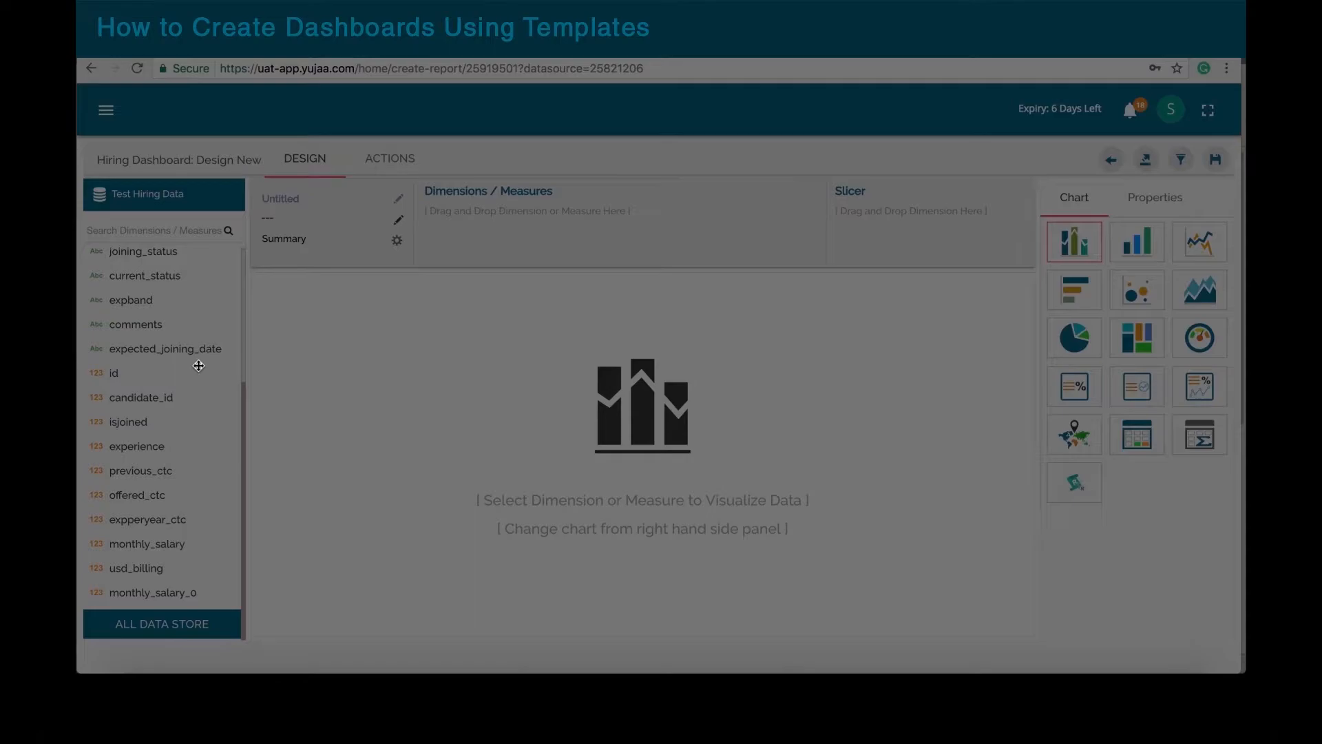
{"action": "scroll", "coordinate": [198, 365], "scroll_direction": "up", "scroll_amount": 5}
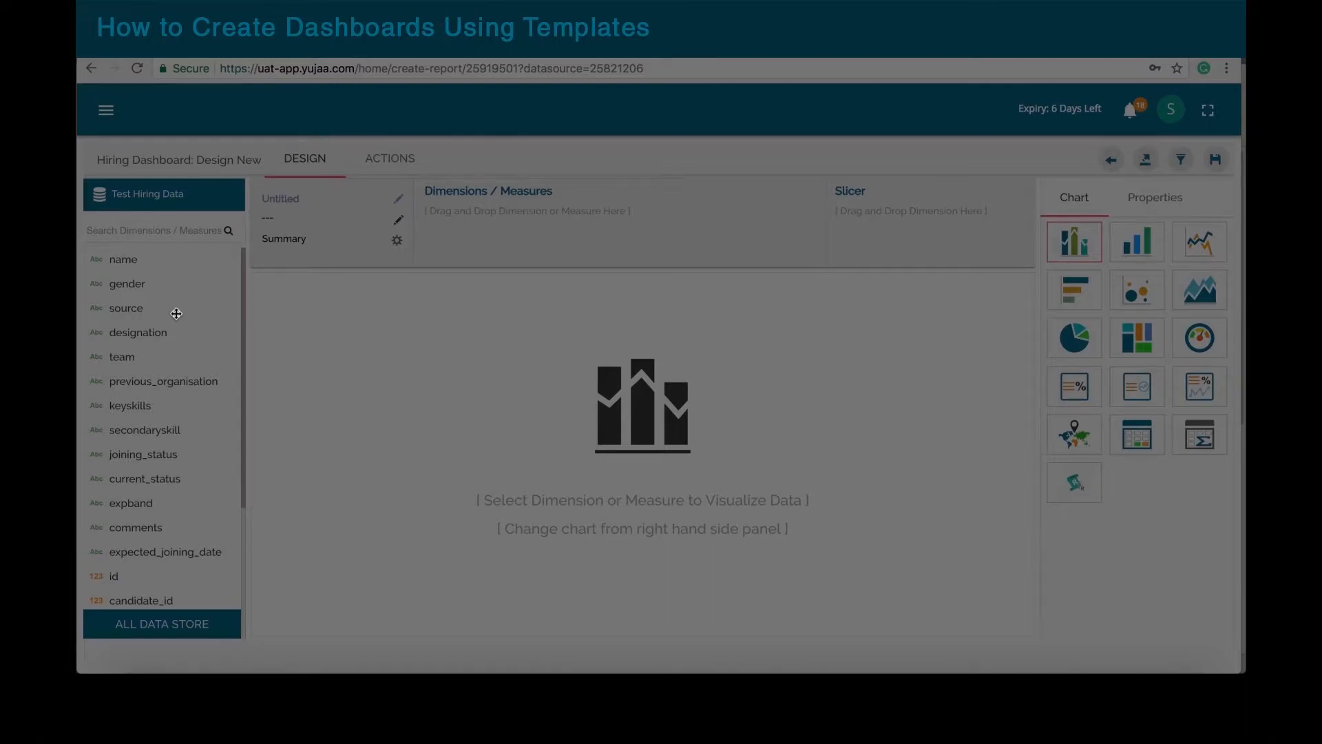
{"action": "scroll", "coordinate": [176, 313], "scroll_direction": "down", "scroll_amount": 2}
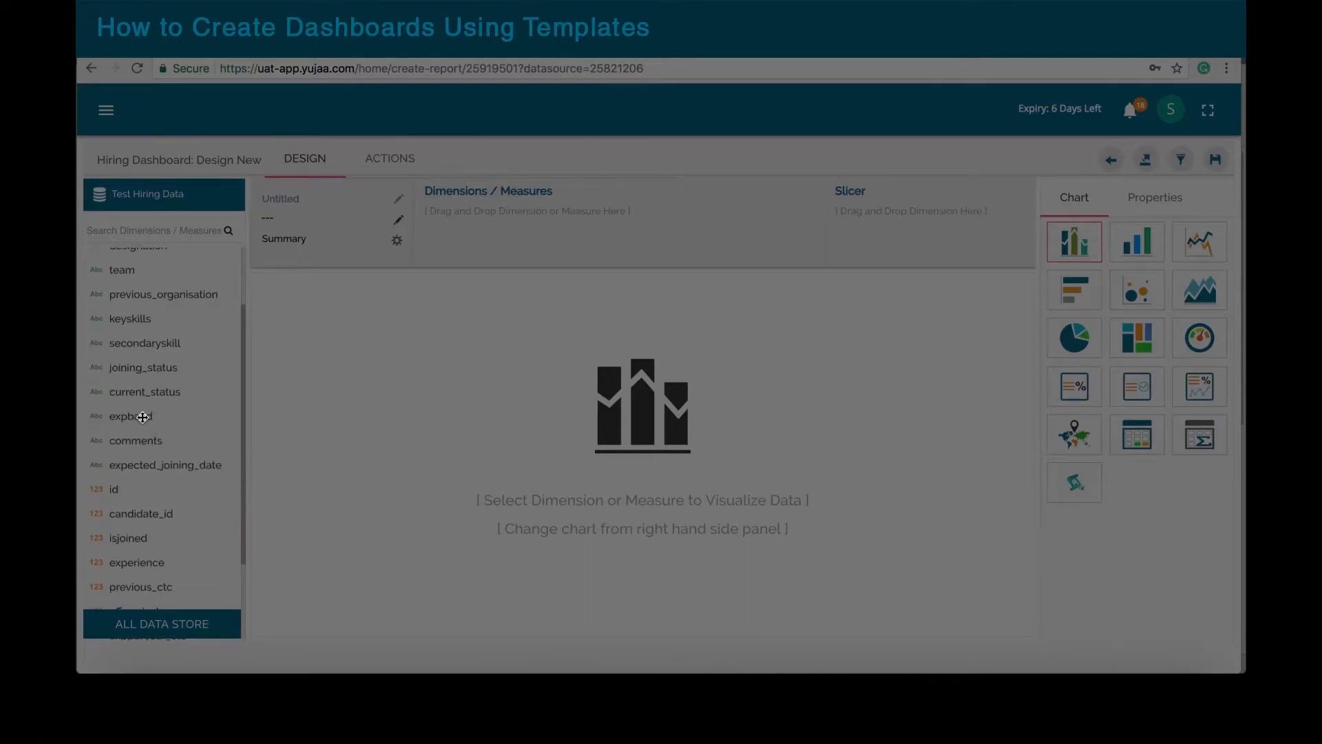
Step: Chart Sum(usd_billing) by expband as bars and save the view to the Hiring Dashboard
{"action": "left_click_drag", "start_coordinate": [143, 416], "coordinate": [455, 218]}
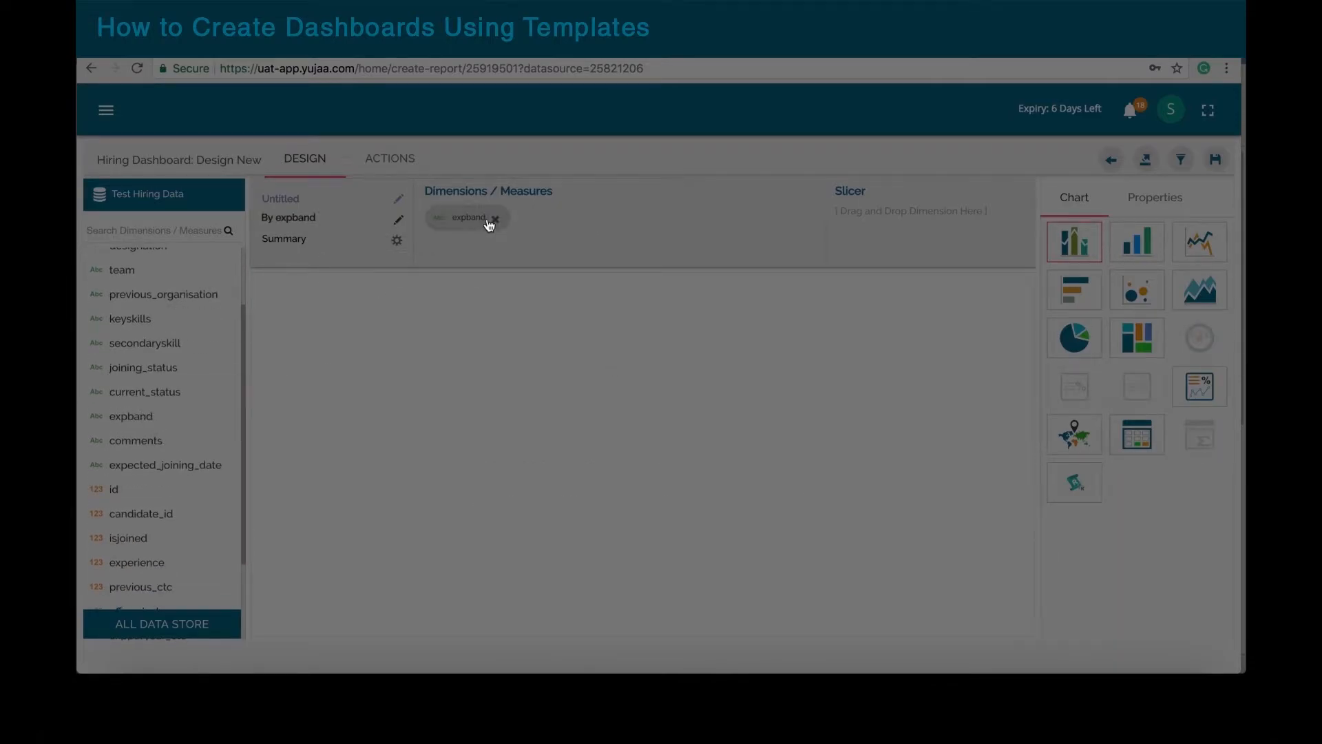
{"action": "scroll", "coordinate": [207, 398], "scroll_direction": "down", "scroll_amount": 3}
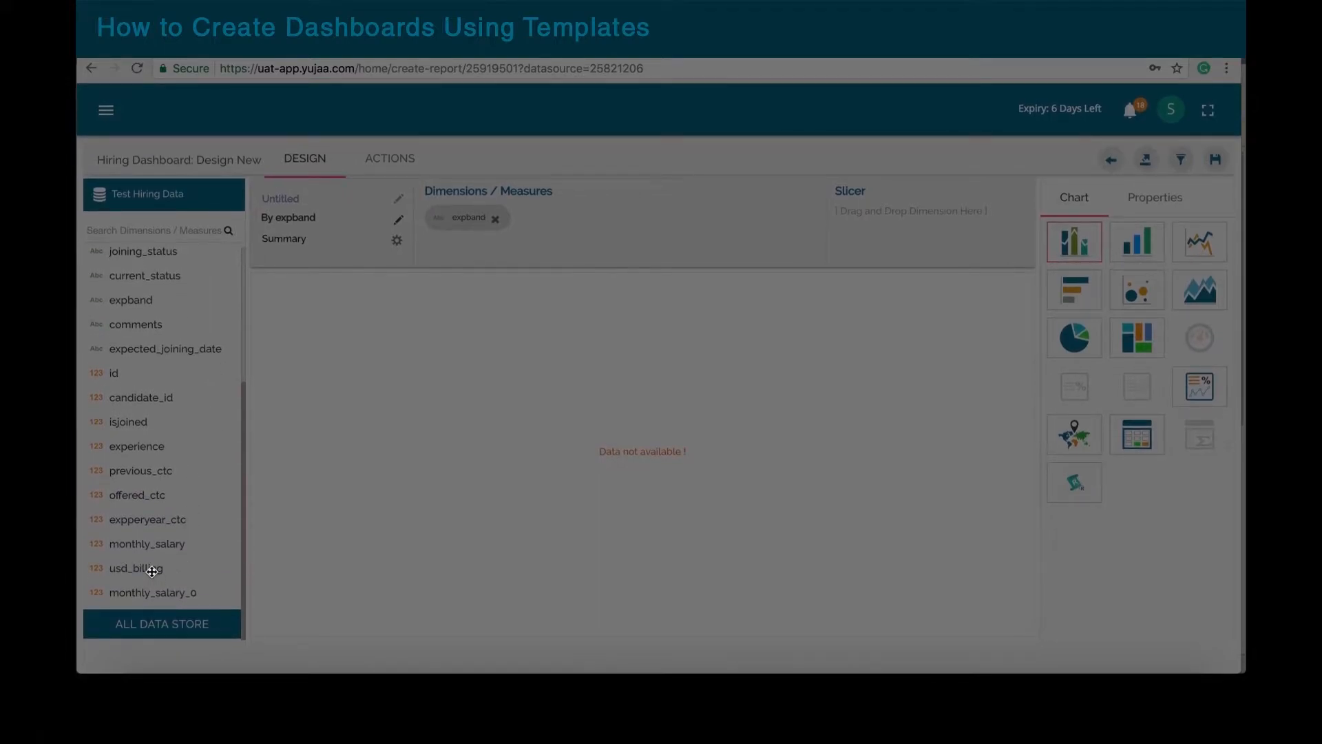
{"action": "left_click_drag", "start_coordinate": [151, 572], "coordinate": [602, 225]}
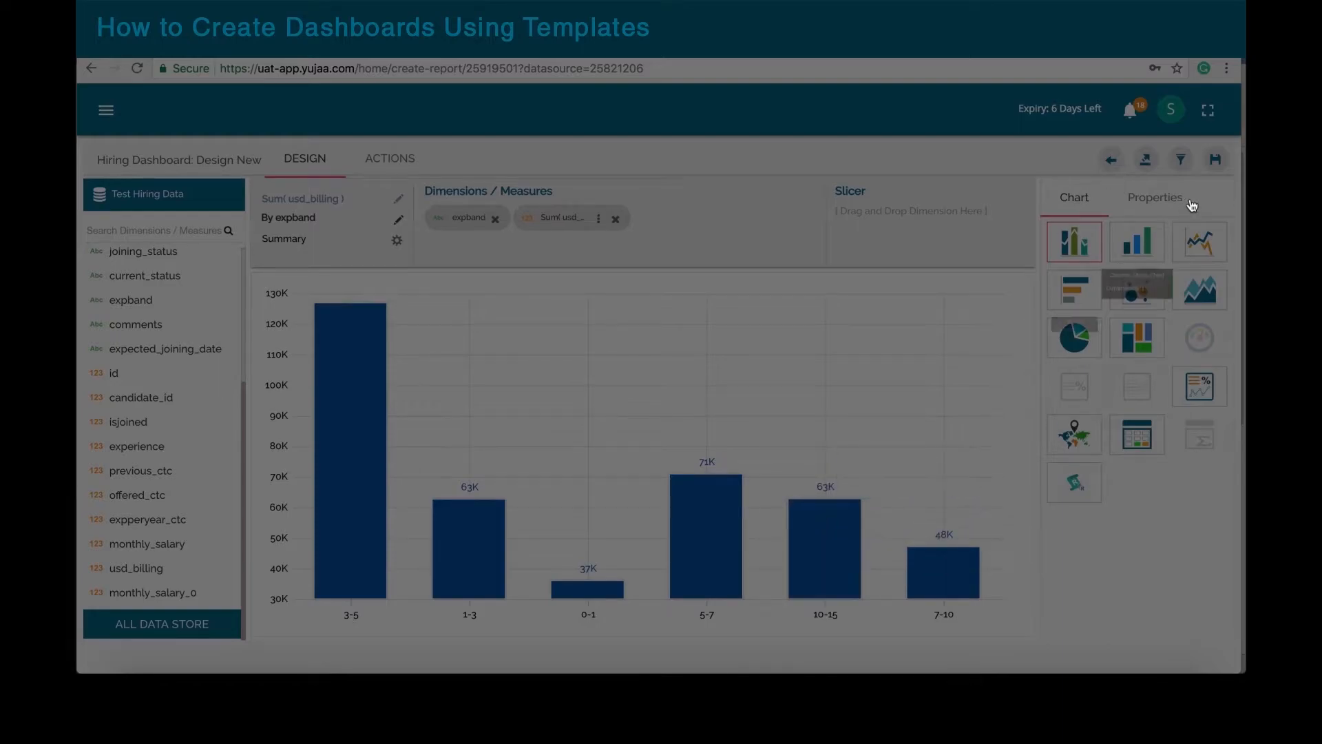
{"action": "left_click", "coordinate": [1223, 169]}
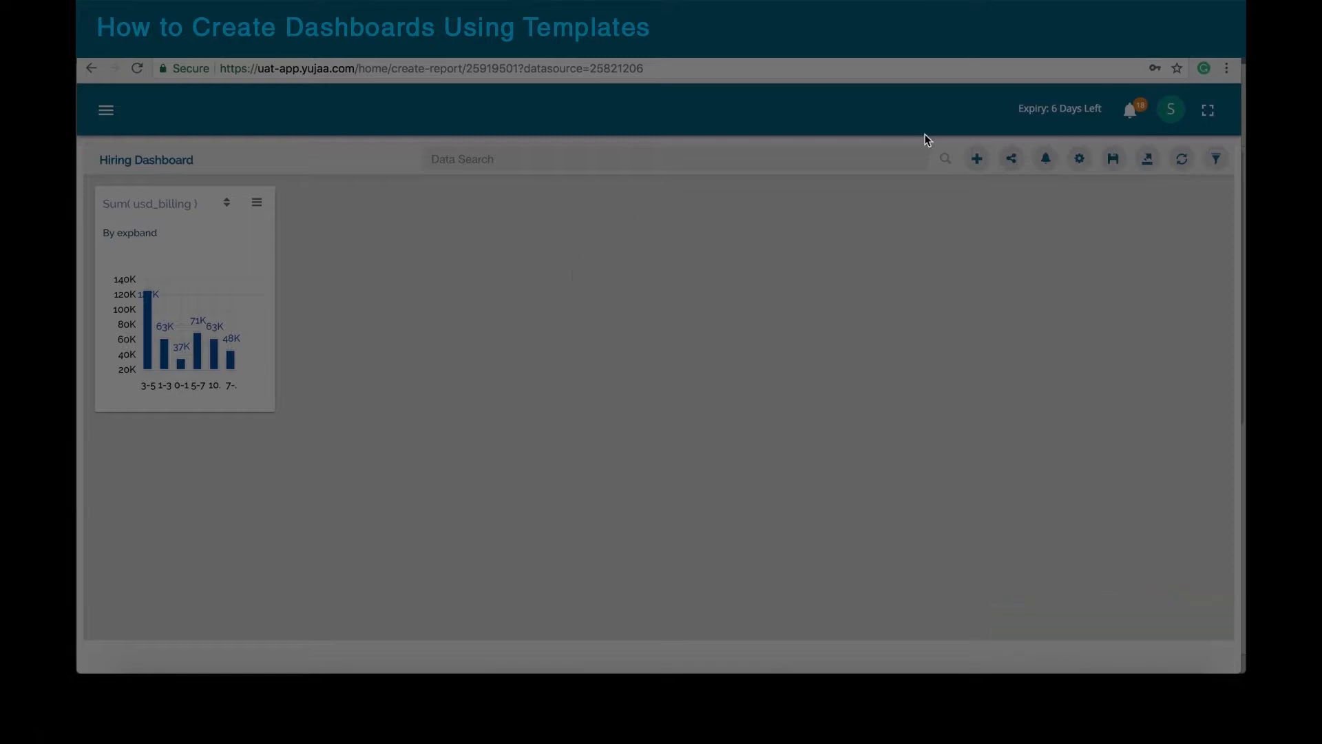
Step: Build a new view charting Sum(usd_billing) grouped by team as bars
{"action": "left_click", "coordinate": [977, 163]}
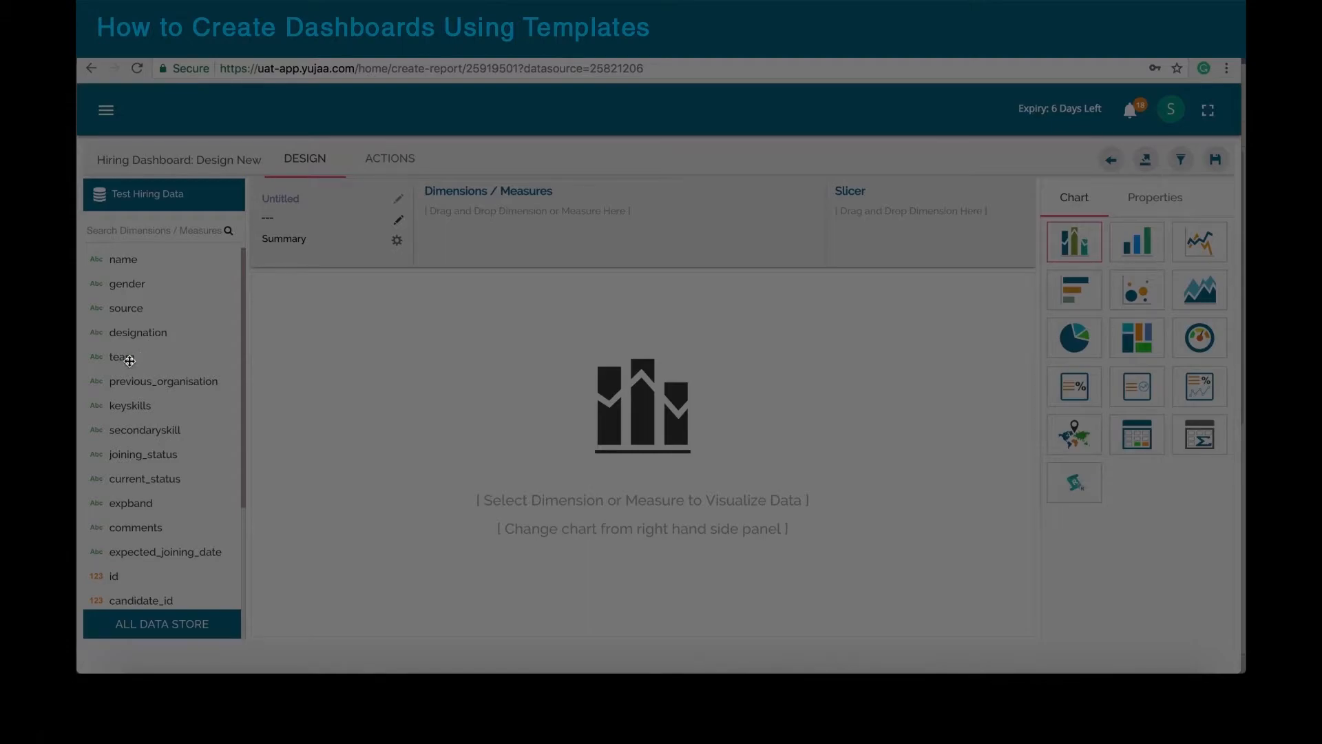
{"action": "left_click_drag", "start_coordinate": [128, 360], "coordinate": [462, 216]}
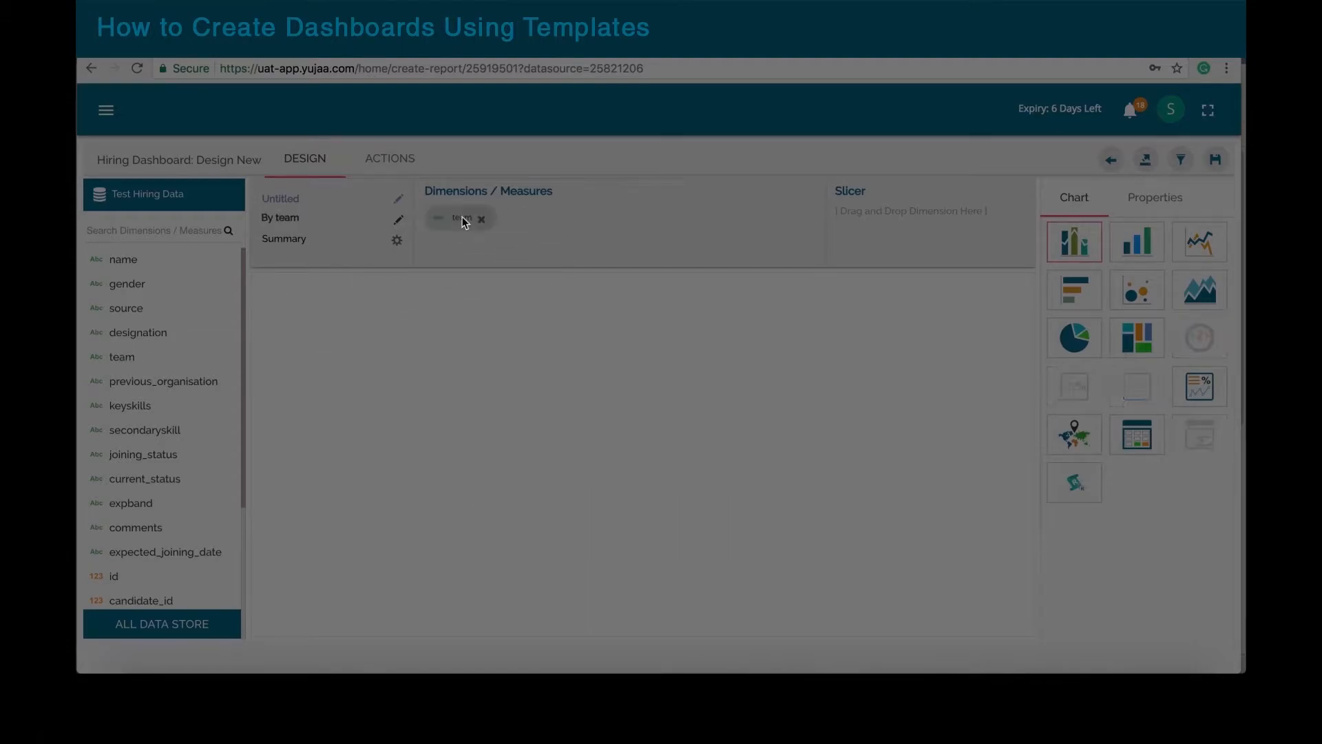
{"action": "scroll", "coordinate": [179, 361], "scroll_direction": "down", "scroll_amount": 5}
{"action": "scroll", "coordinate": [180, 360], "scroll_direction": "down", "scroll_amount": 1}
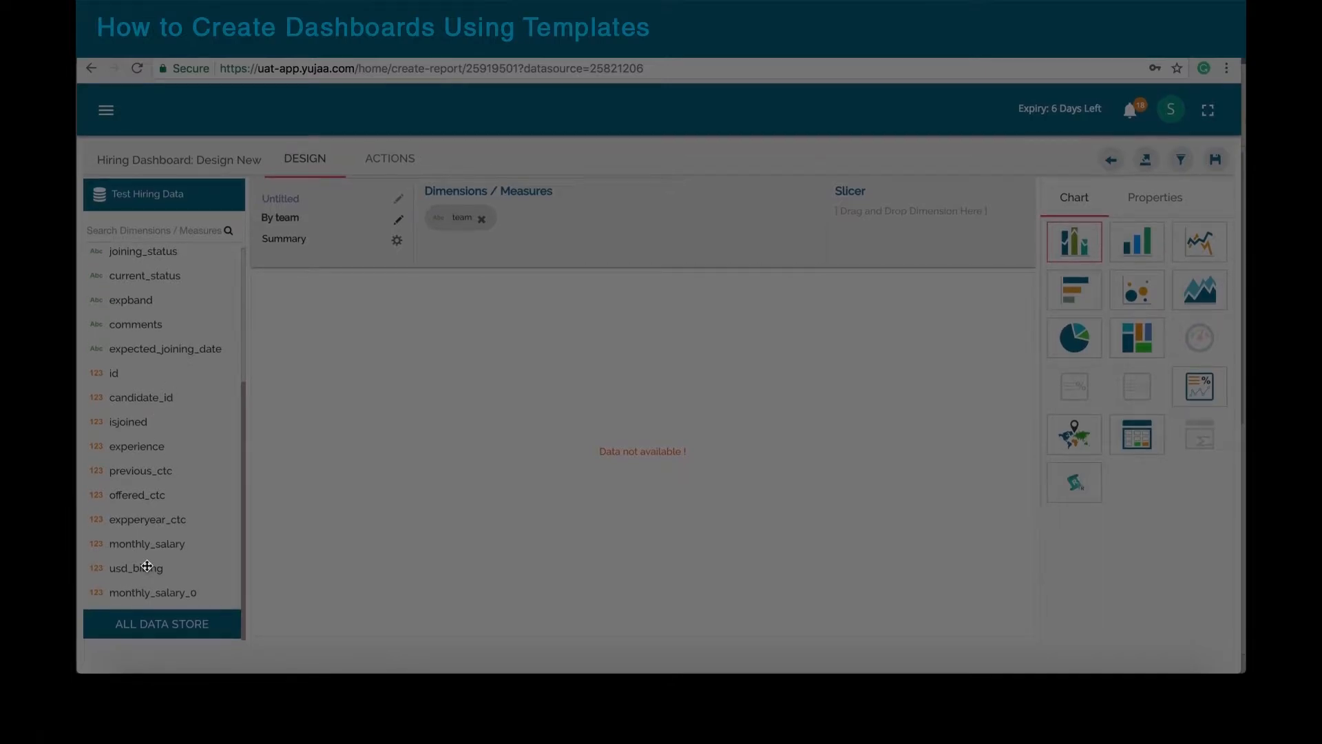
{"action": "mouse_move", "coordinate": [147, 566]}
{"action": "left_mouse_down"}
{"action": "mouse_move", "coordinate": [378, 395]}
{"action": "mouse_move", "coordinate": [608, 263]}
{"action": "mouse_move", "coordinate": [648, 212]}
{"action": "mouse_move", "coordinate": [628, 225]}
{"action": "left_mouse_up"}
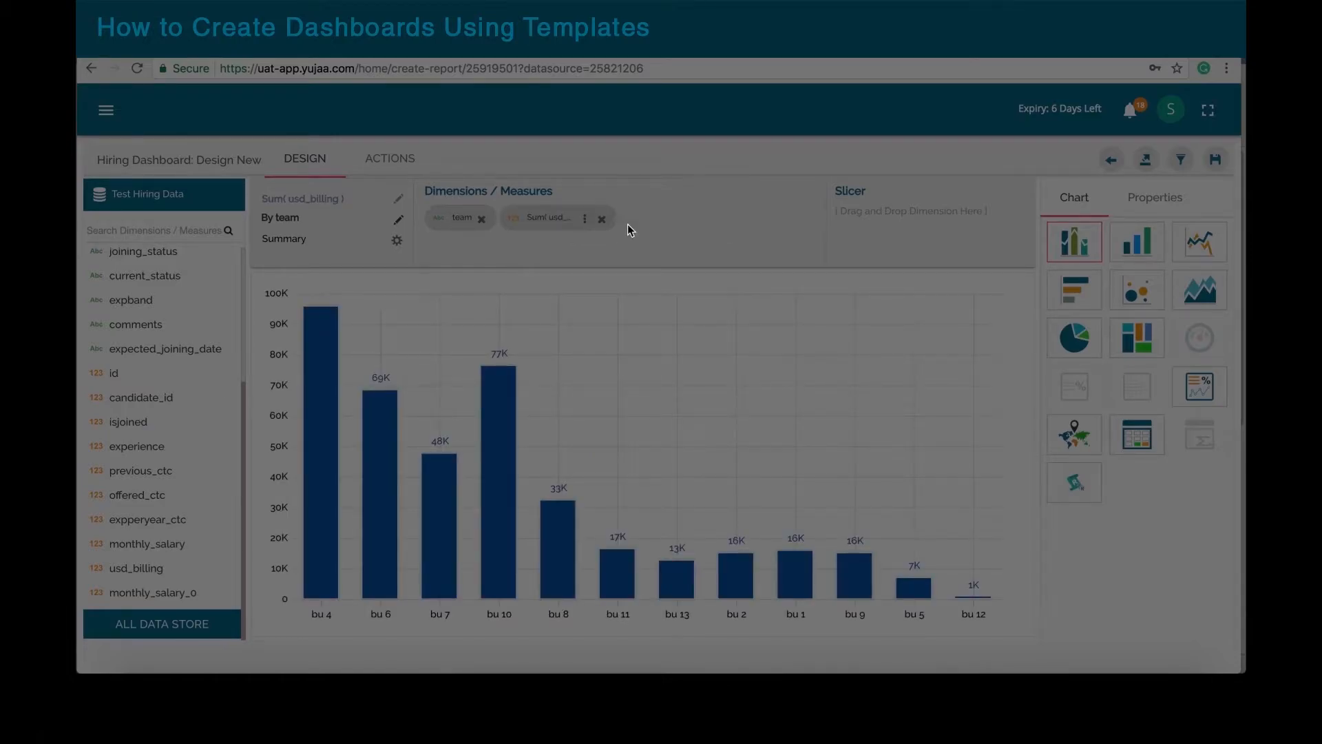
Step: Sort the team bars descending, colour usd_billing green (#00a300), and save it to the dashboard
{"action": "left_click", "coordinate": [1174, 202]}
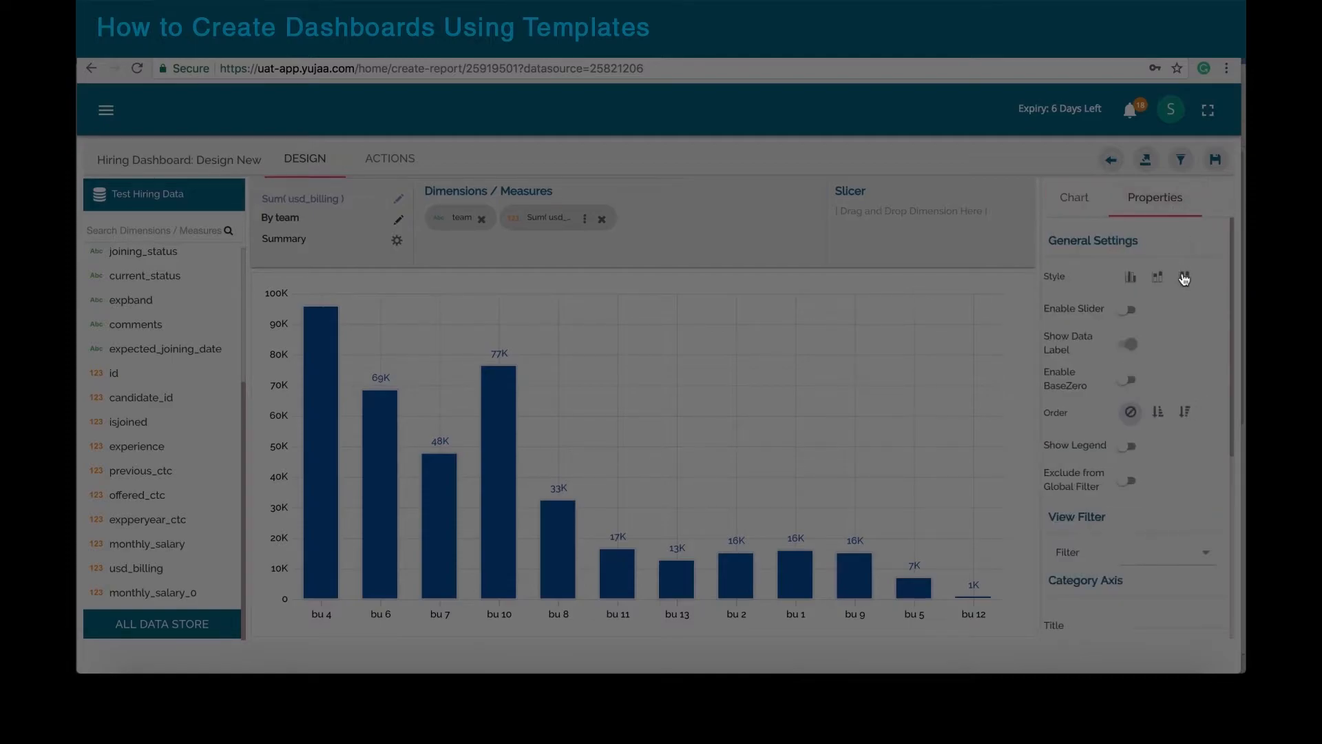
{"action": "left_click", "coordinate": [1185, 411]}
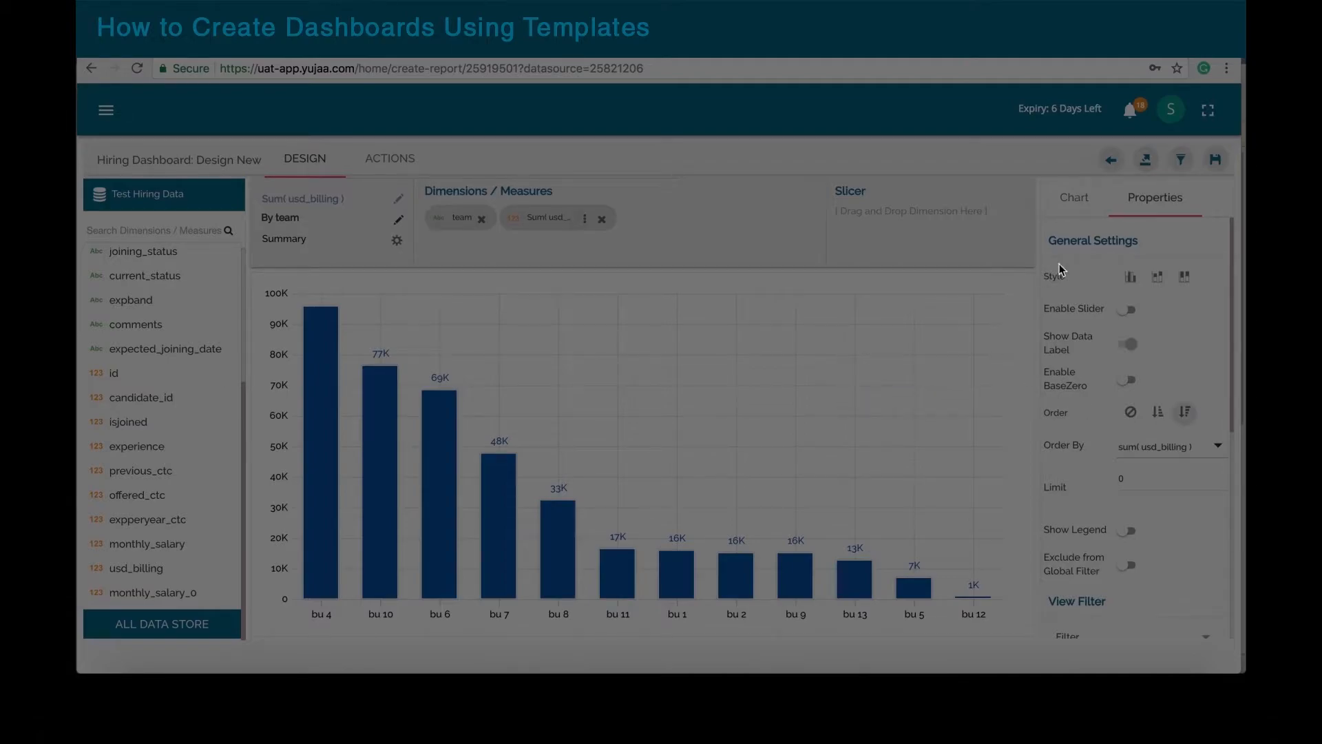
{"action": "left_click", "coordinate": [585, 219]}
{"action": "left_click", "coordinate": [646, 422]}
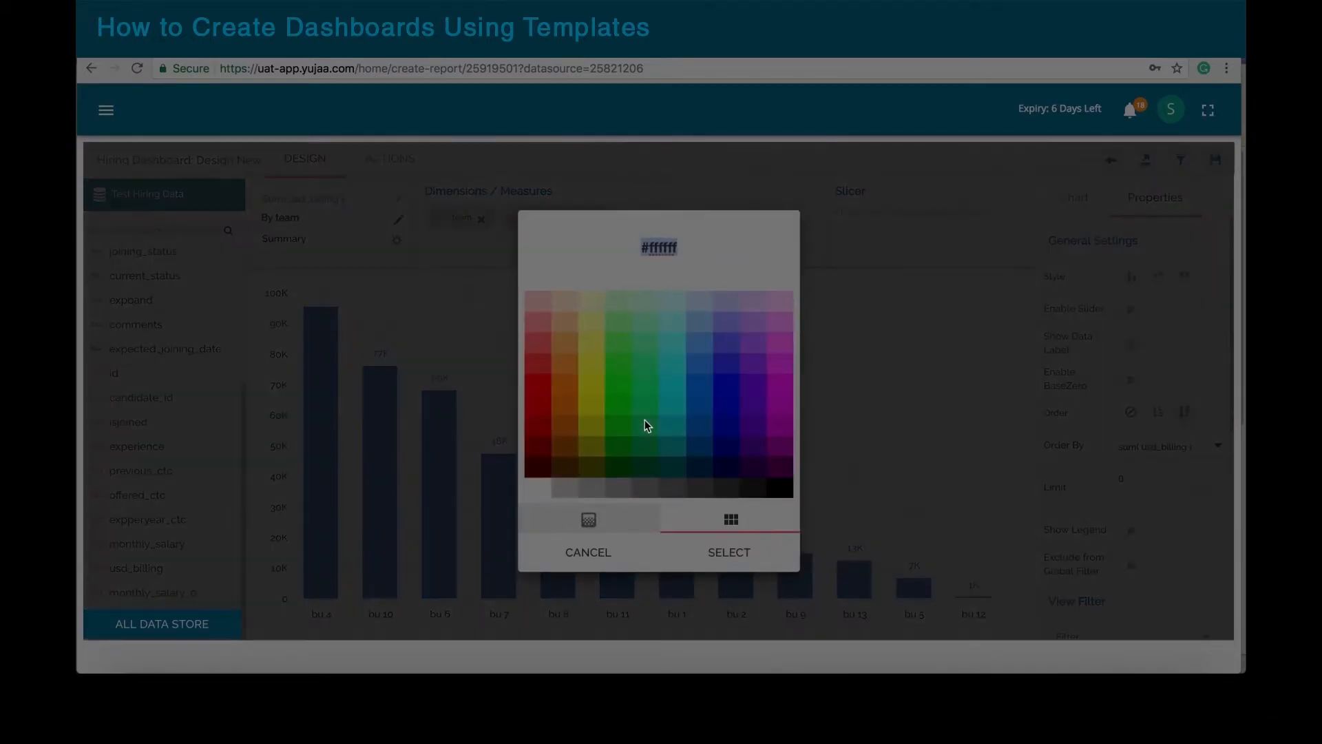
{"action": "left_click", "coordinate": [622, 451]}
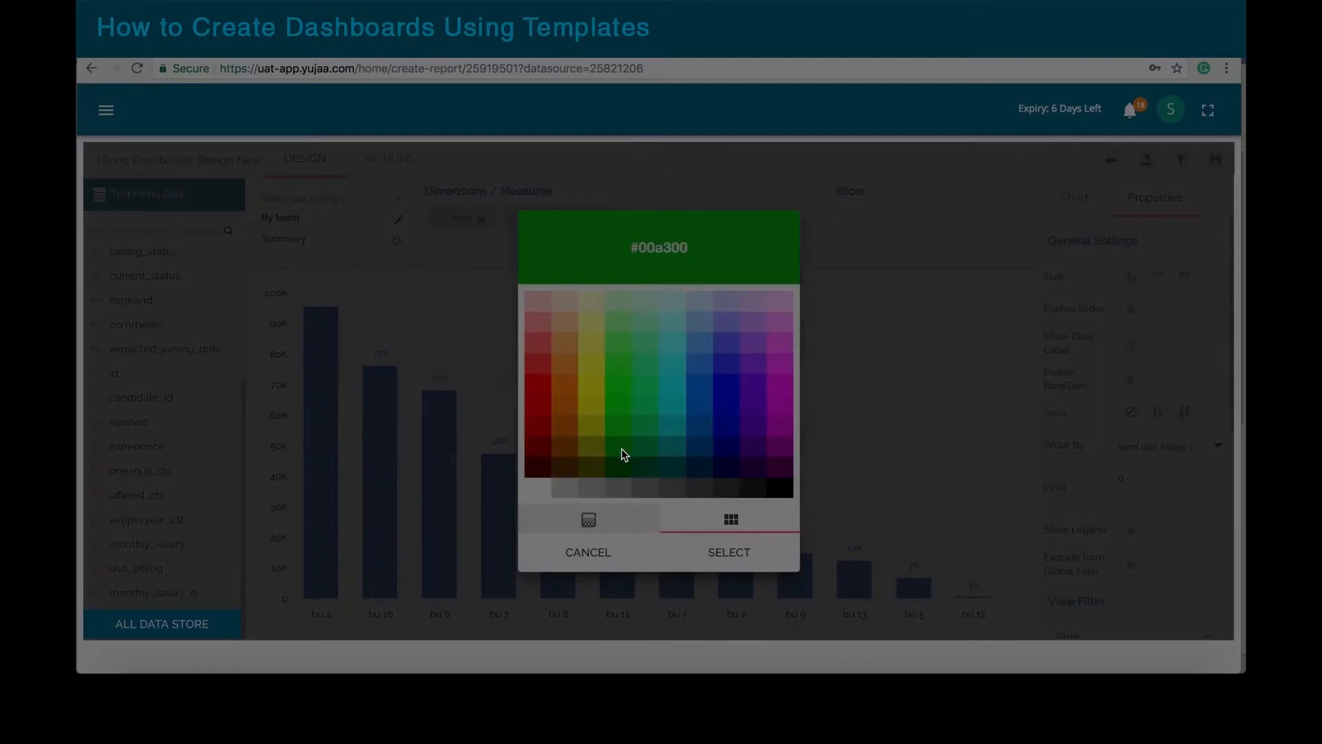
{"action": "left_click", "coordinate": [742, 560]}
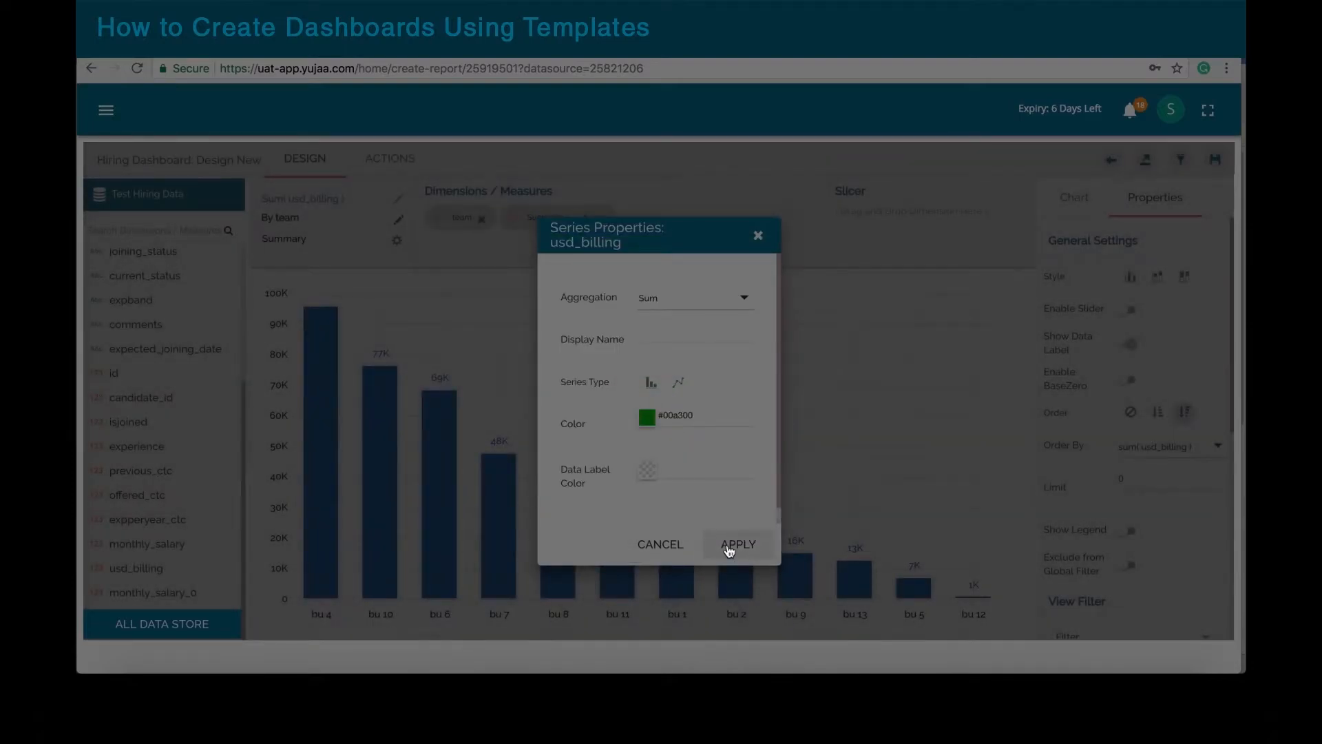
{"action": "left_click", "coordinate": [727, 546]}
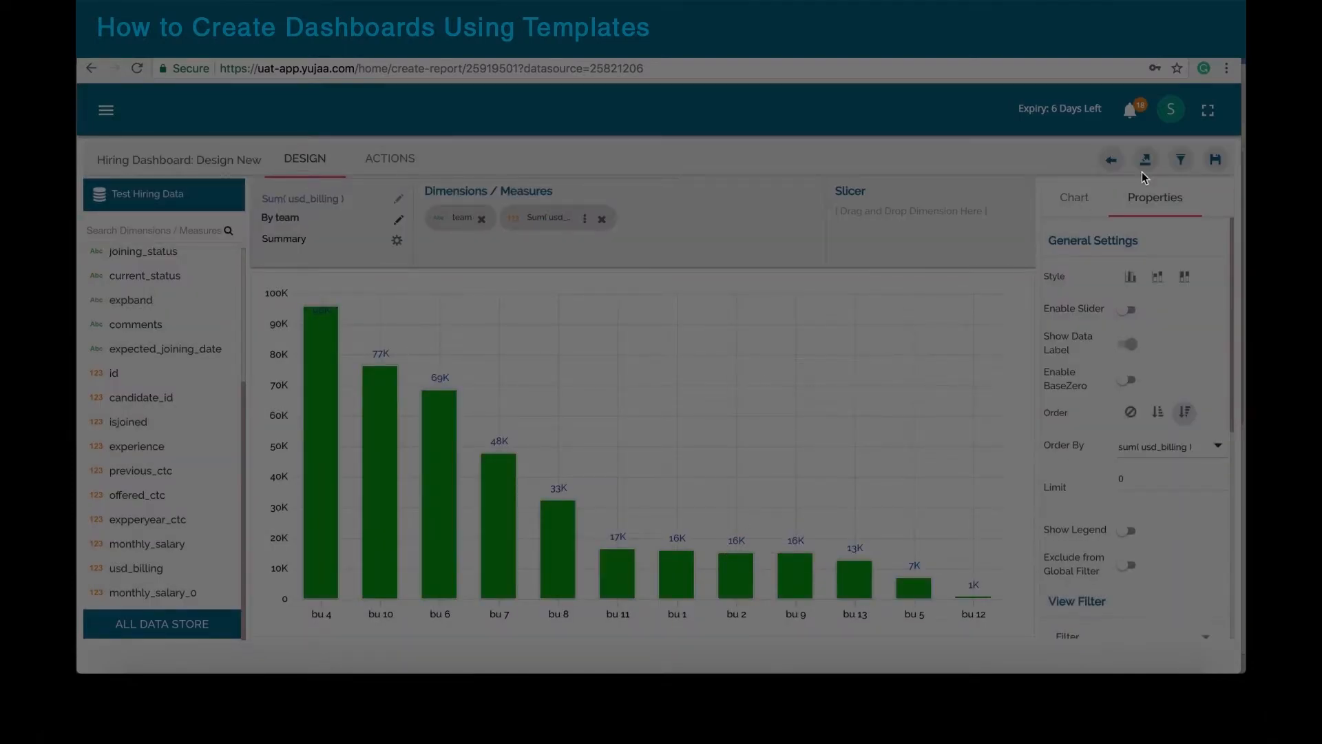
{"action": "left_click", "coordinate": [1215, 162]}
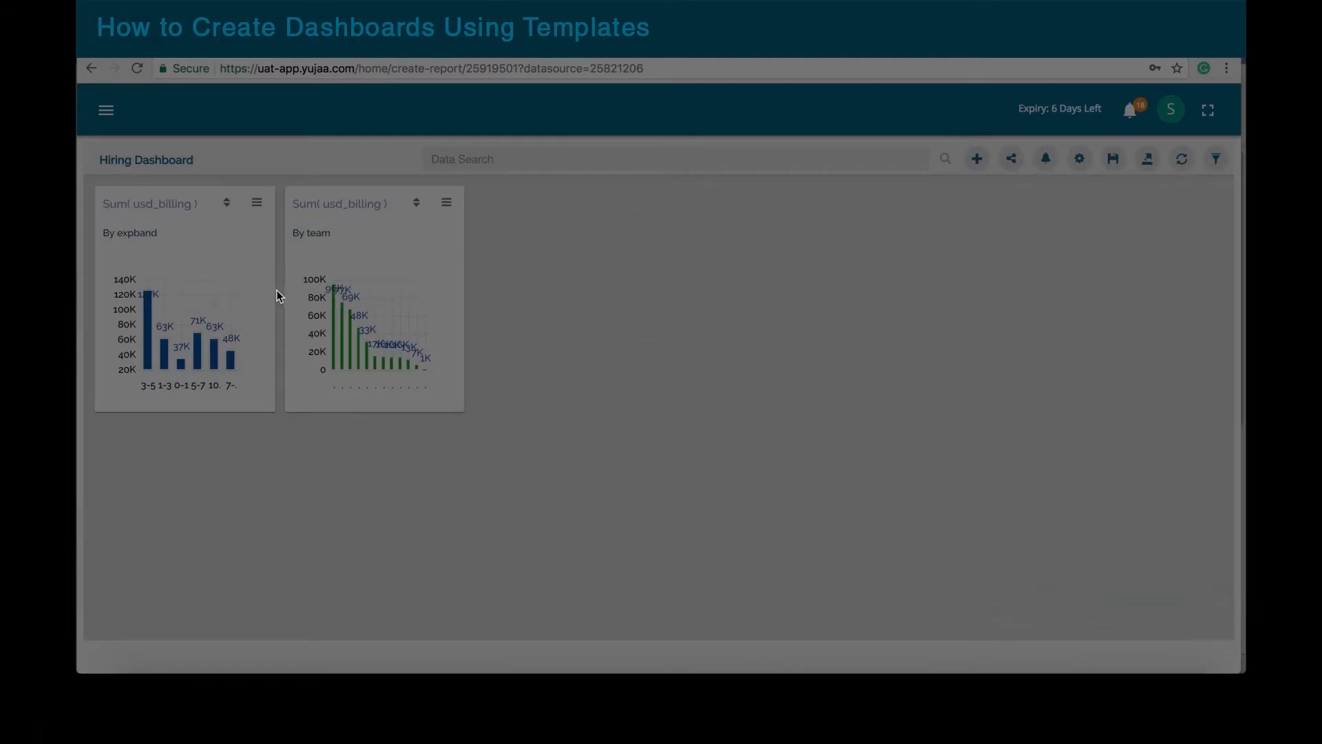
Step: Widen the By expband card, move the By team card beside it, and widen that too
{"action": "left_click_drag", "start_coordinate": [275, 293], "coordinate": [643, 268]}
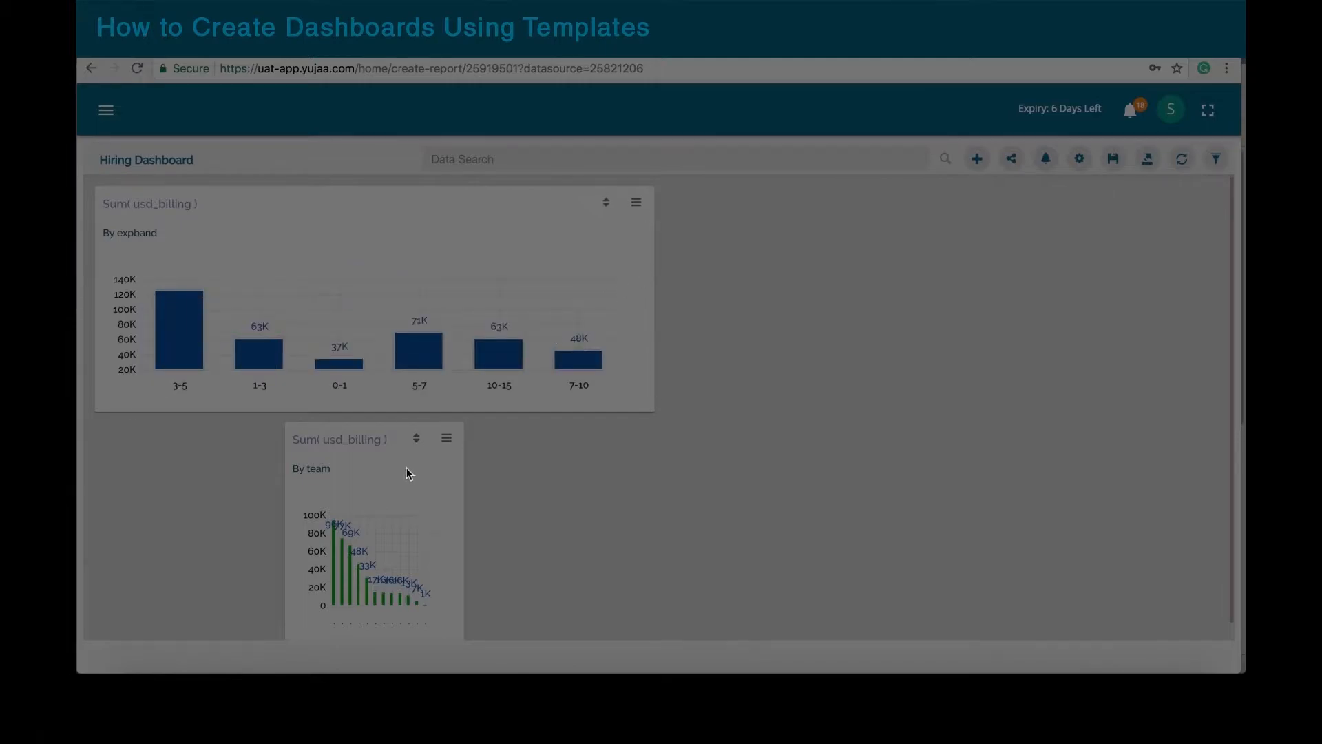
{"action": "left_click_drag", "start_coordinate": [405, 475], "coordinate": [776, 239]}
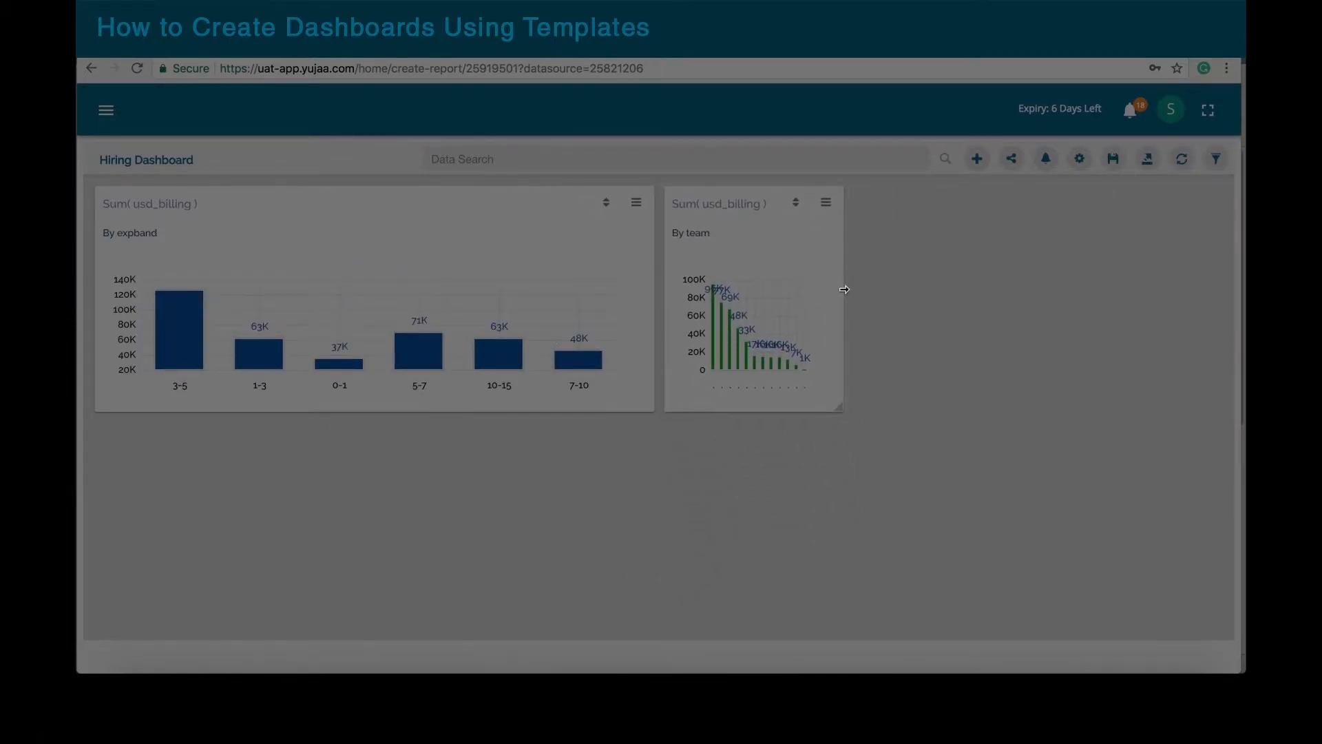
{"action": "left_click_drag", "start_coordinate": [845, 289], "coordinate": [1229, 304]}
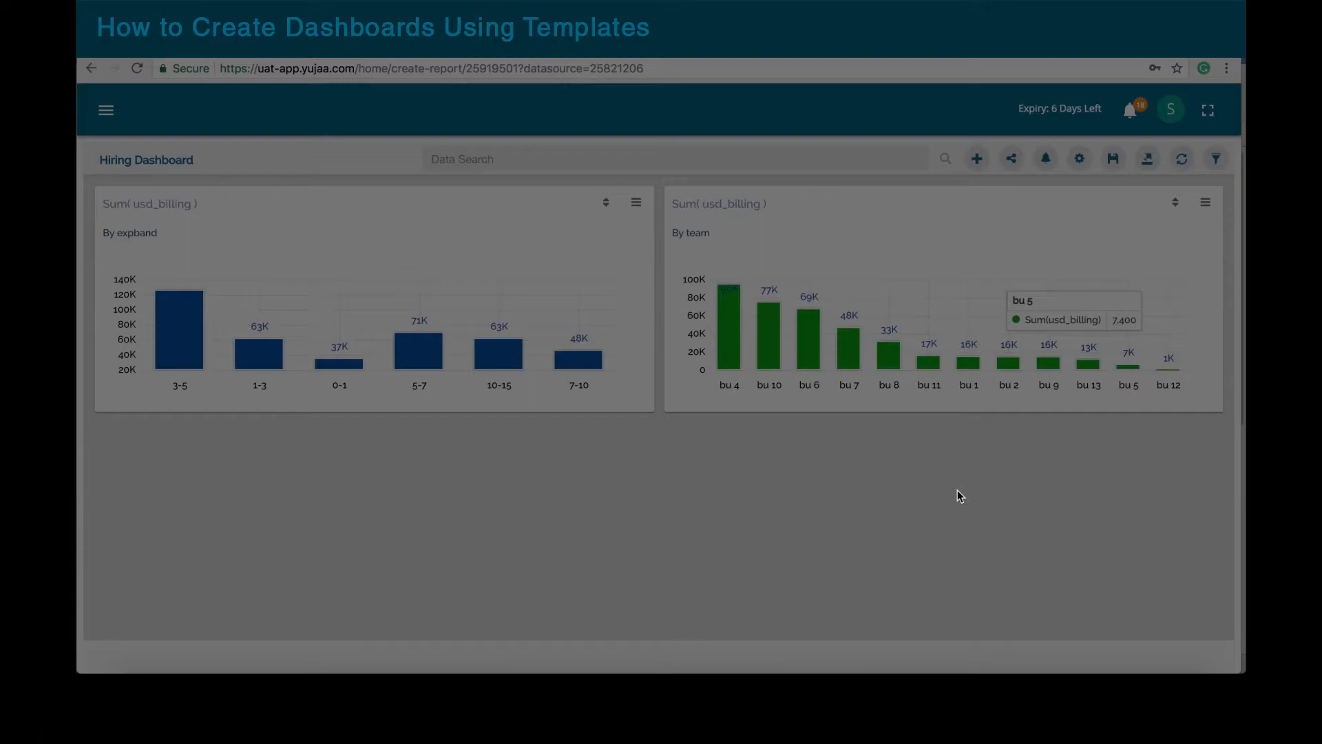
Step: Start a new chart grouped by expband with offered_ctc added as two series
{"action": "left_click", "coordinate": [972, 168]}
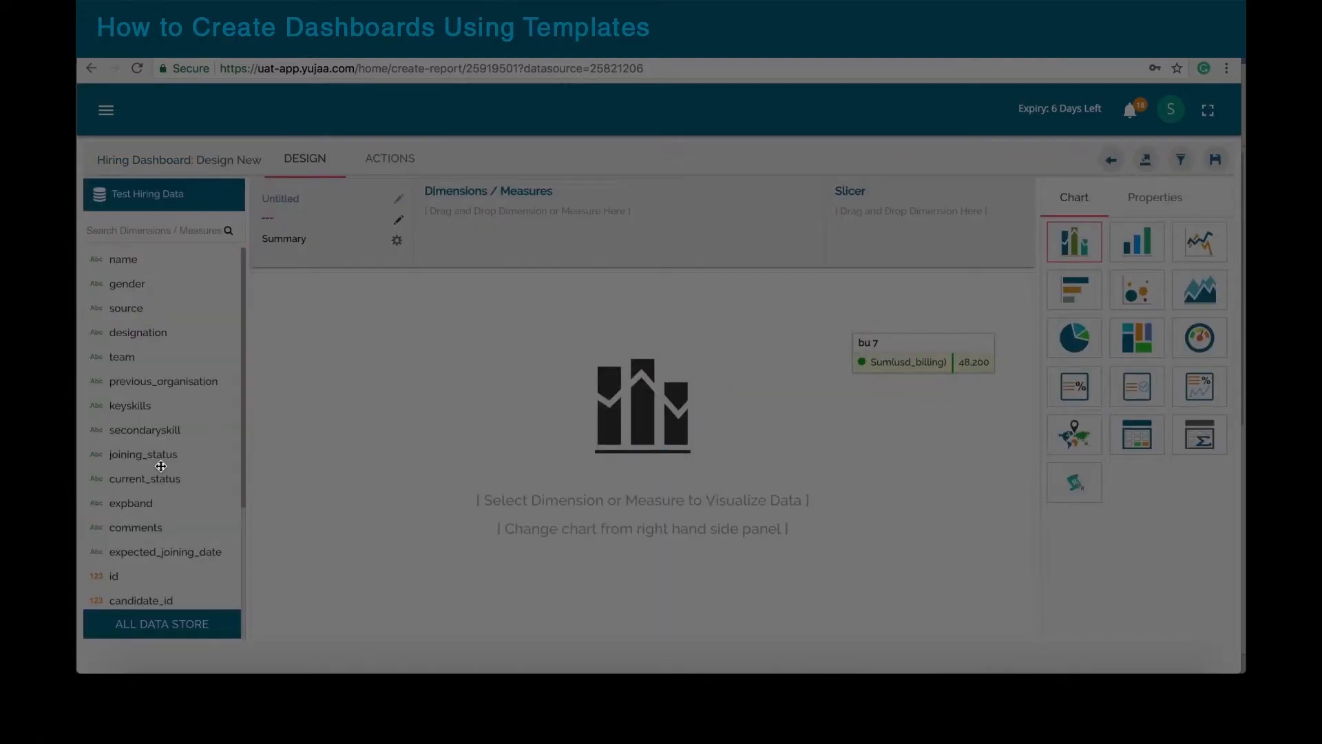
{"action": "left_click_drag", "start_coordinate": [135, 504], "coordinate": [484, 231]}
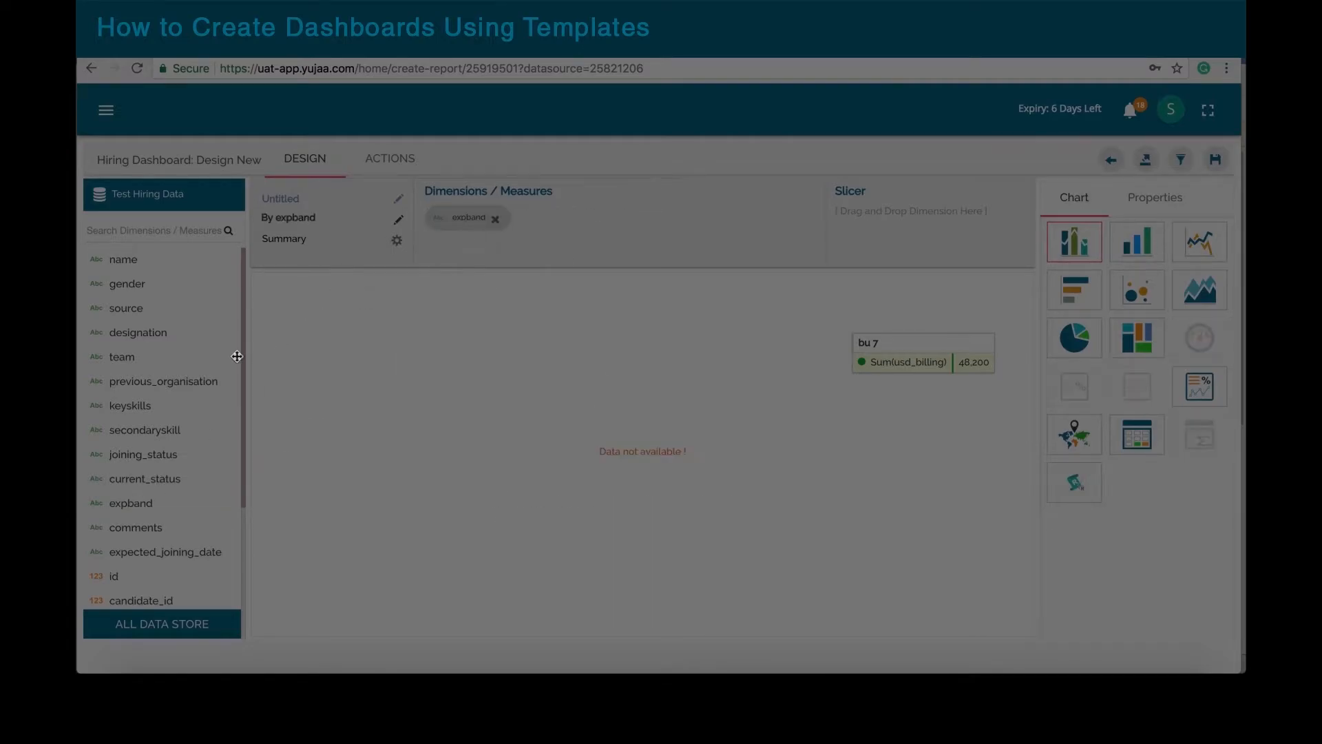
{"action": "scroll", "coordinate": [233, 441], "scroll_direction": "down", "scroll_amount": 3}
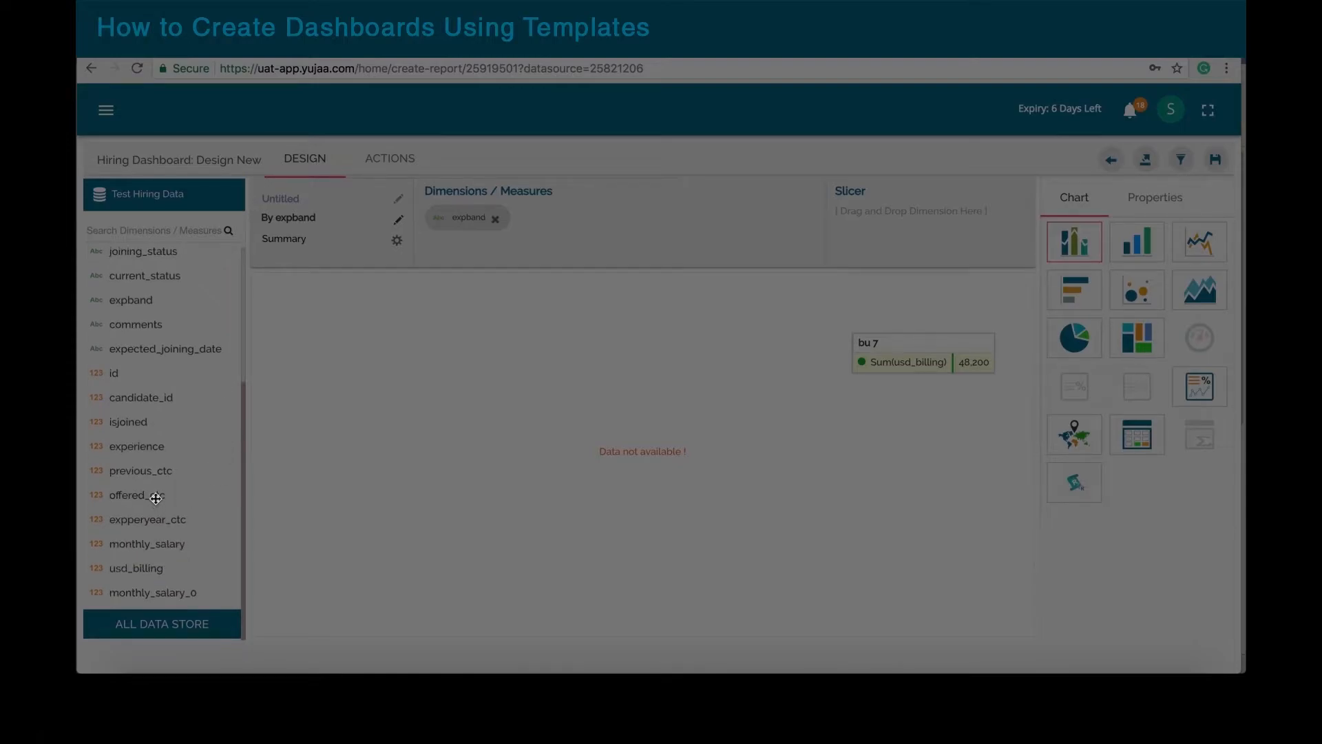
{"action": "left_click_drag", "start_coordinate": [155, 498], "coordinate": [597, 227]}
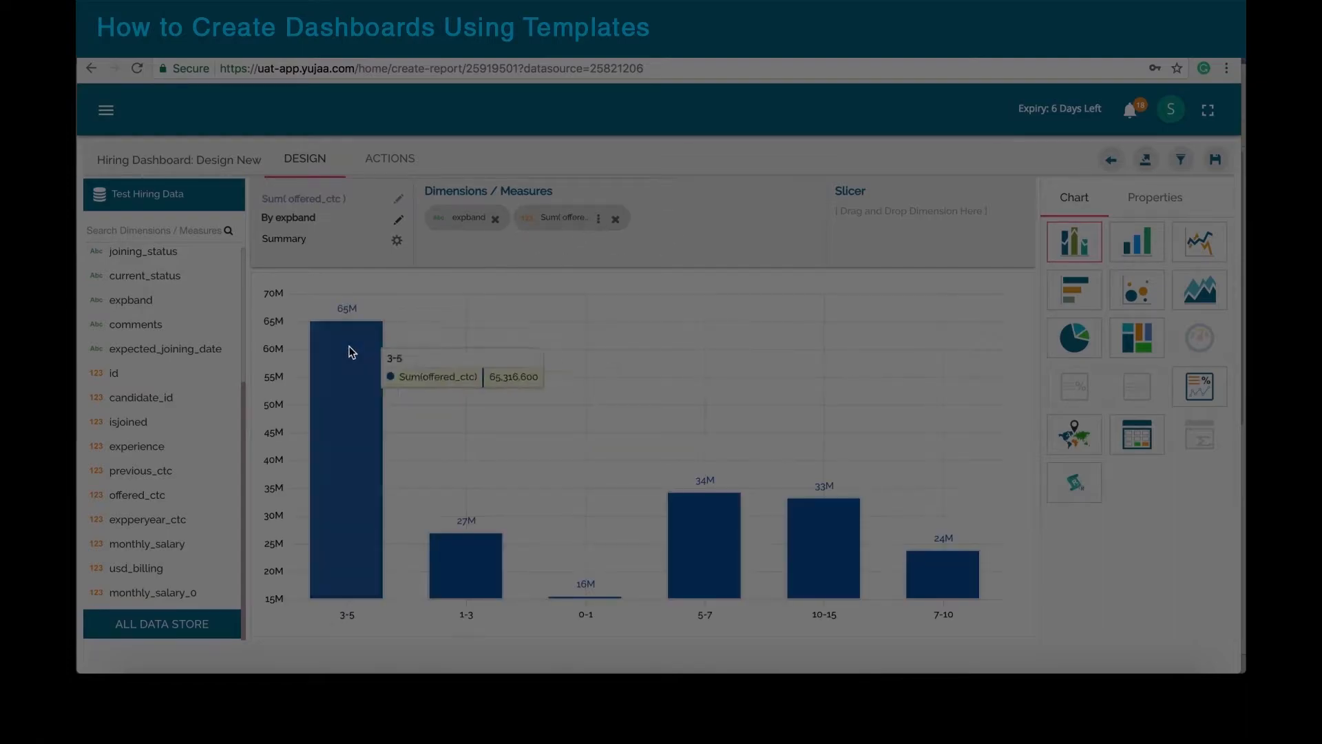
{"action": "left_click_drag", "start_coordinate": [148, 498], "coordinate": [712, 222]}
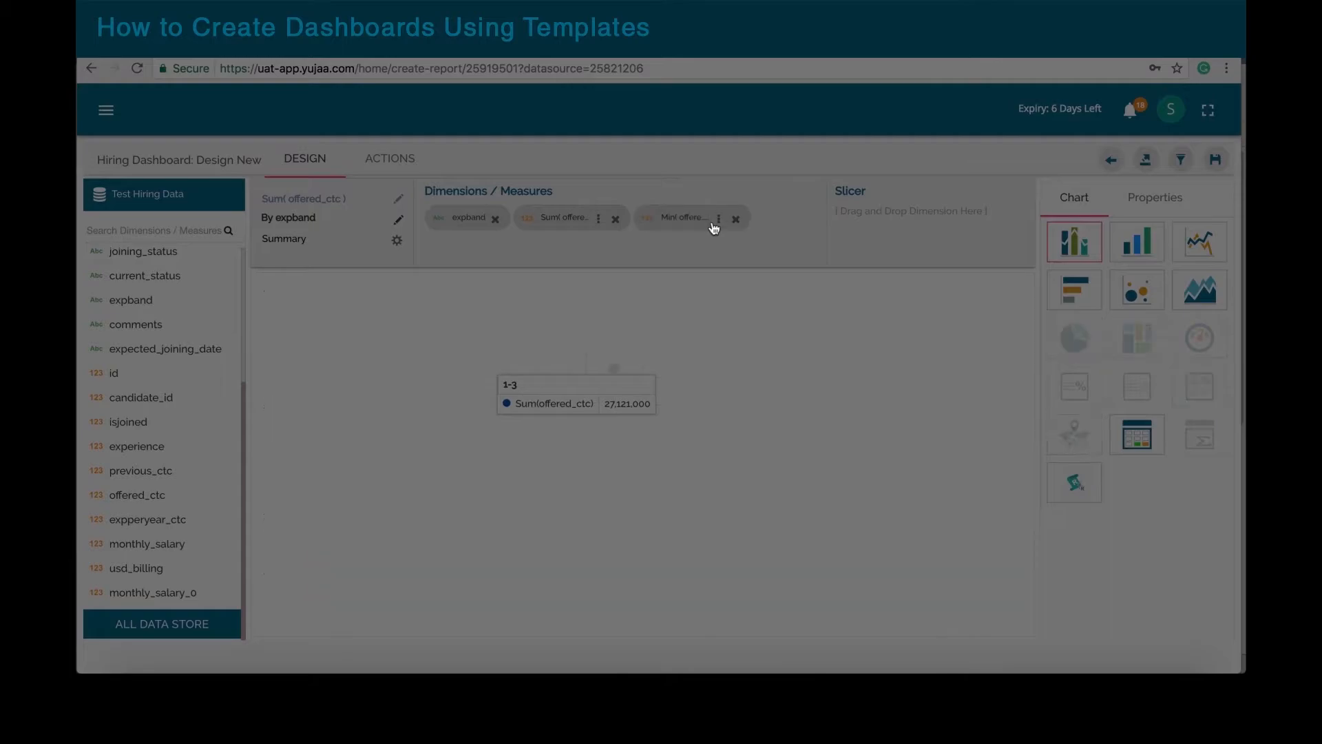
Step: Switch both offered_ctc series to the Mean aggregation
{"action": "left_click", "coordinate": [600, 218]}
{"action": "left_click", "coordinate": [713, 302]}
{"action": "left_click", "coordinate": [664, 410]}
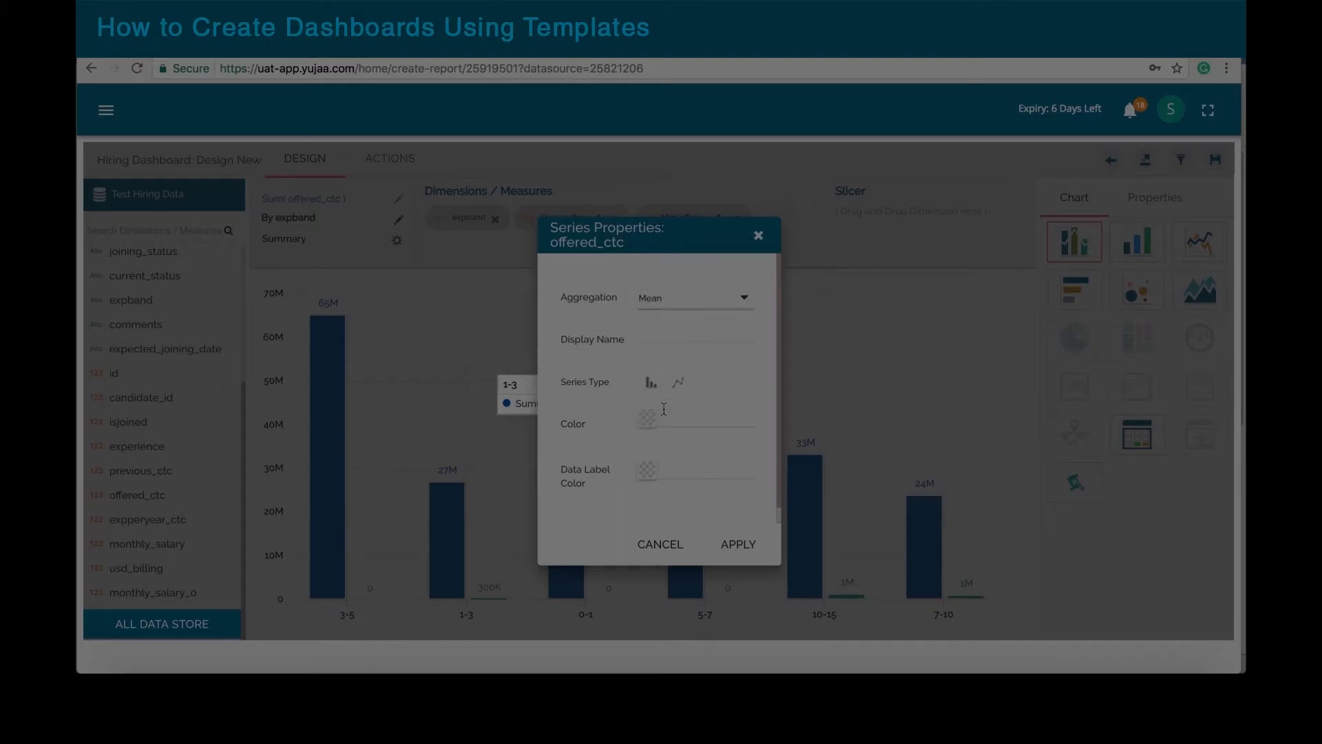
{"action": "left_click", "coordinate": [736, 547]}
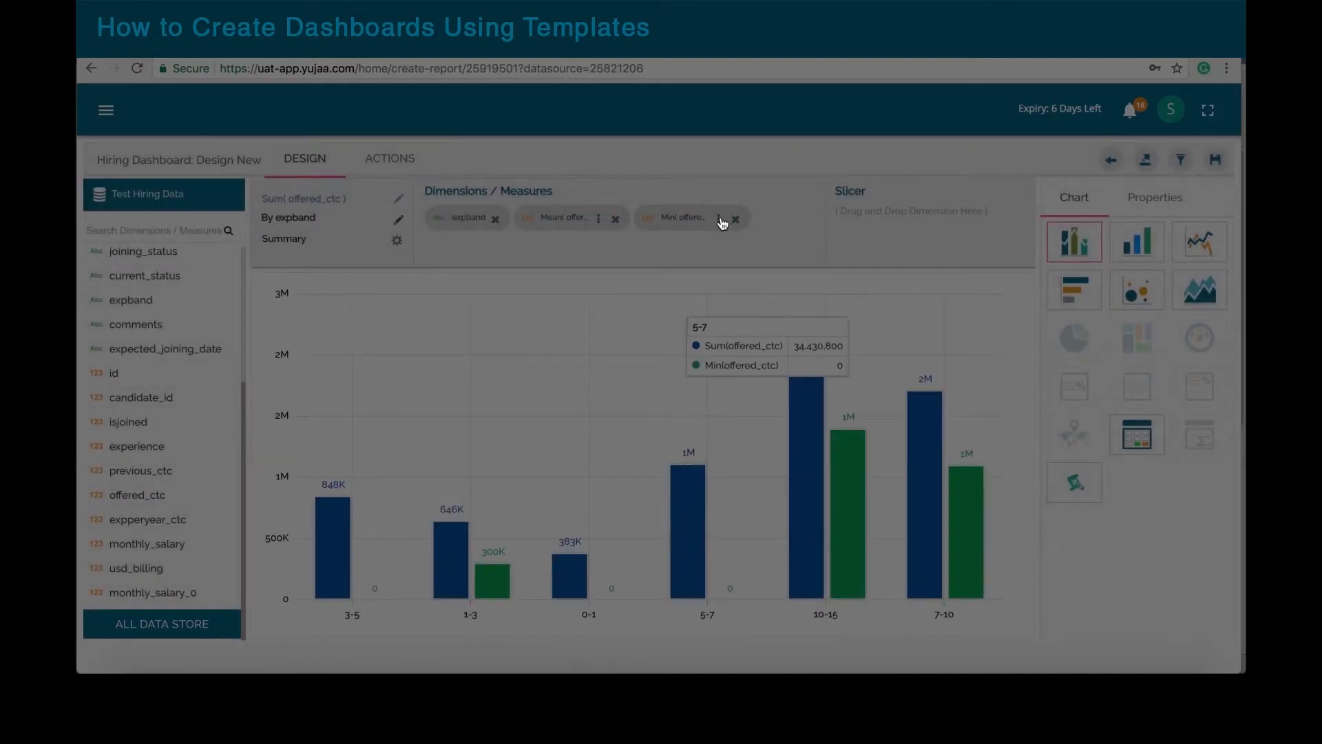
{"action": "left_click", "coordinate": [721, 221]}
{"action": "left_click", "coordinate": [744, 298]}
{"action": "left_click", "coordinate": [680, 384]}
{"action": "left_click", "coordinate": [731, 547]}
Step: Filter the first series to male candidates and colour it dark blue (#0000d6)
{"action": "left_click", "coordinate": [597, 219]}
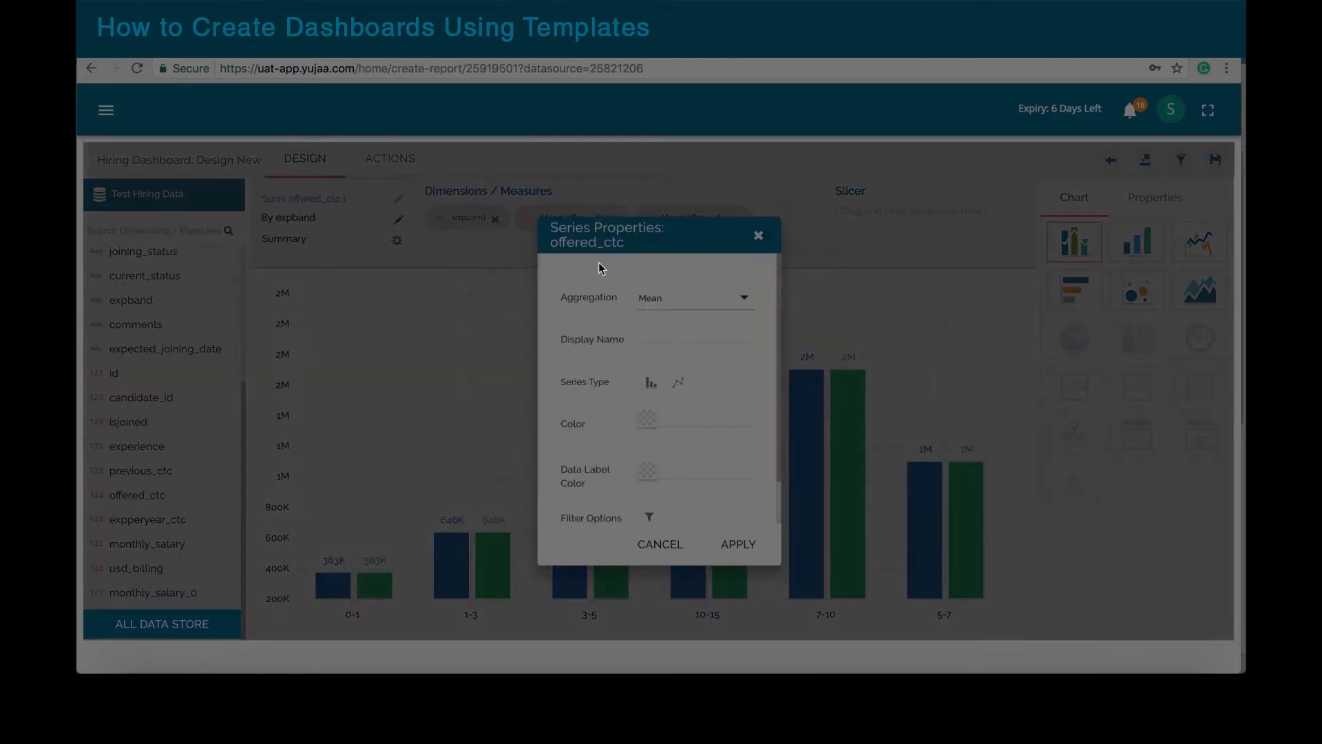
{"action": "left_click", "coordinate": [650, 519]}
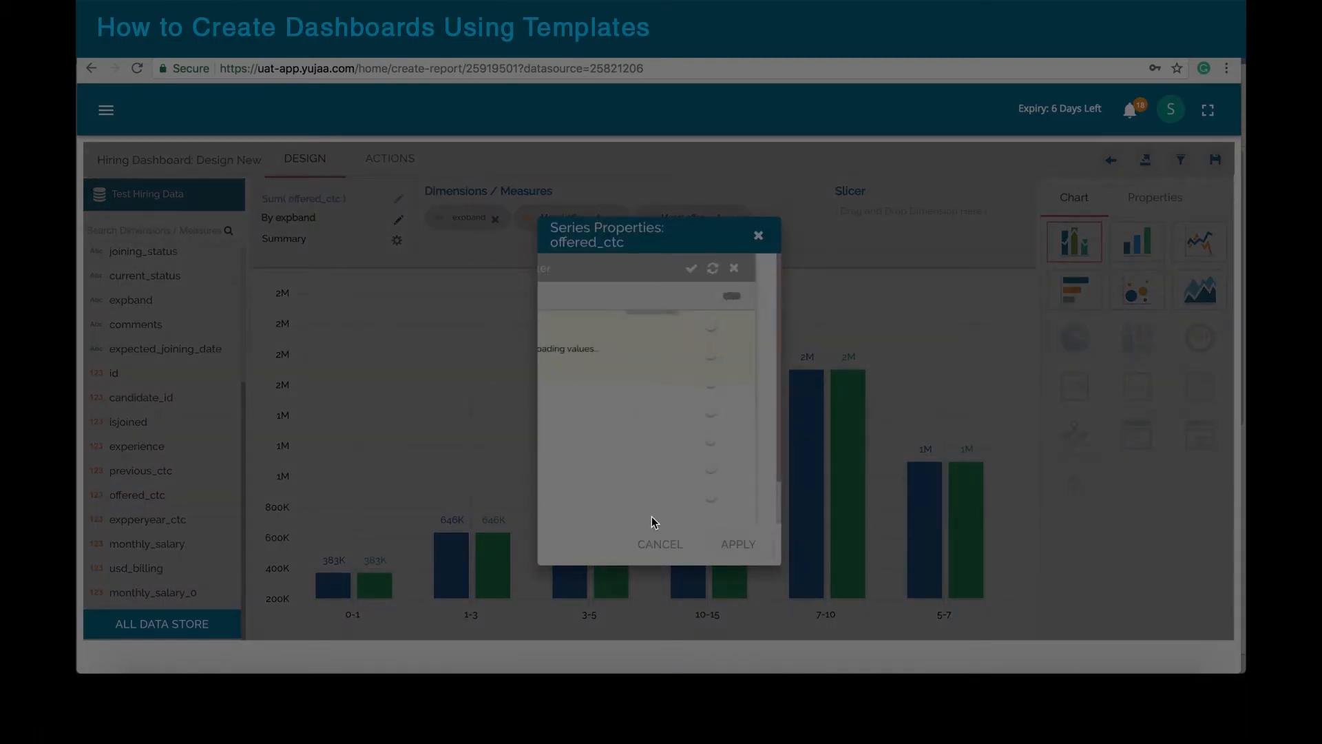
{"action": "left_click", "coordinate": [741, 353]}
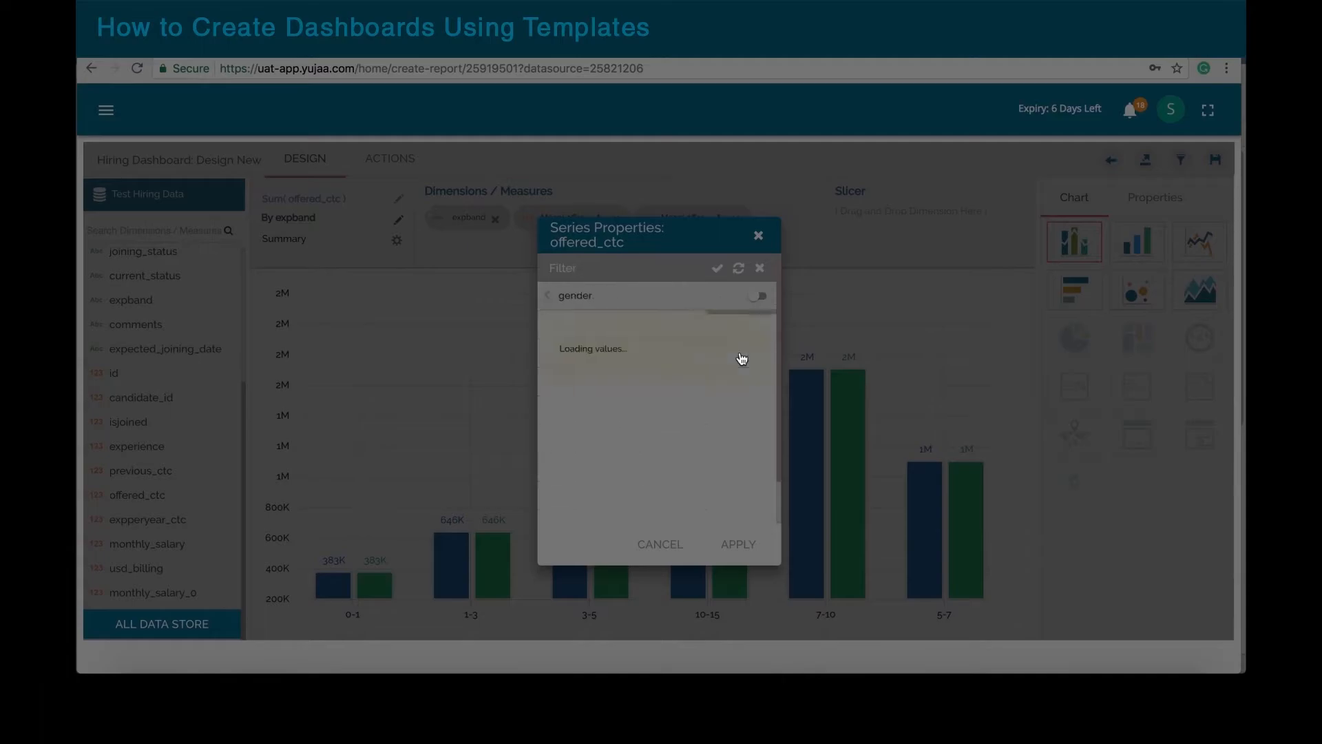
{"action": "left_click", "coordinate": [760, 380]}
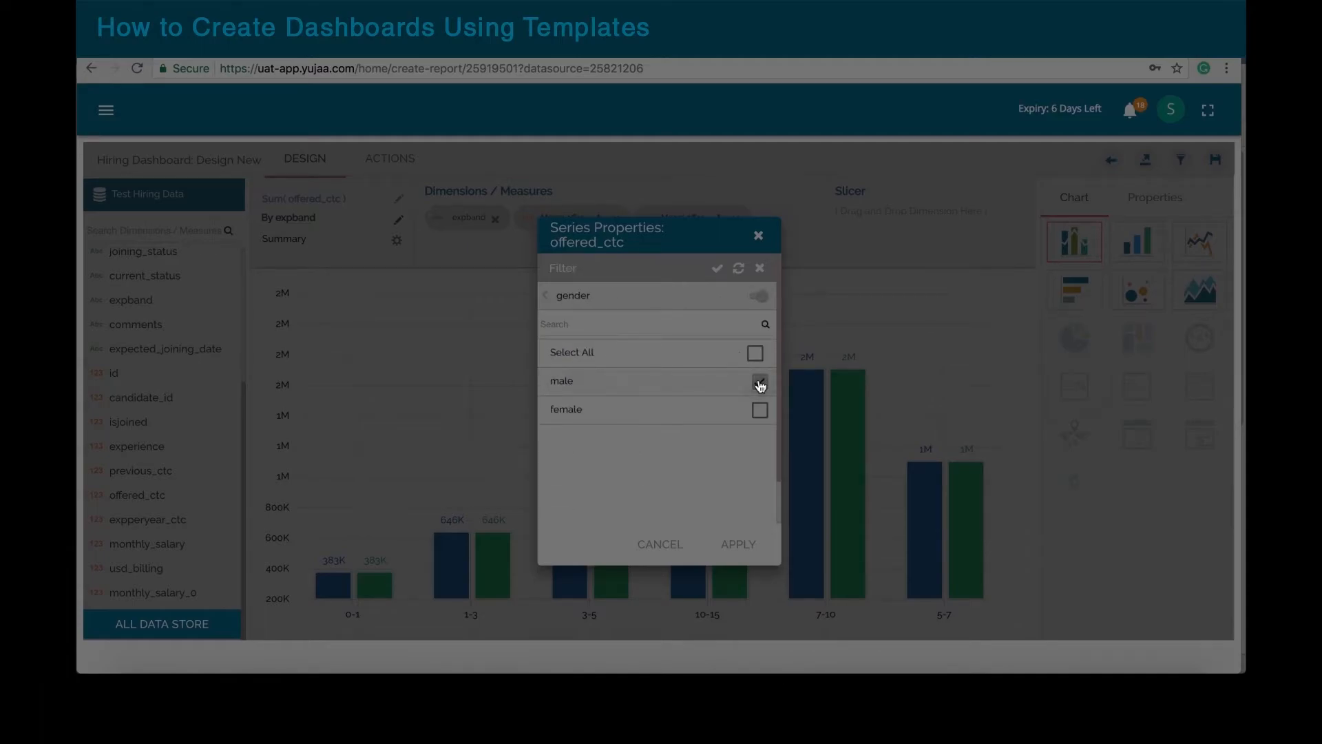
{"action": "left_click", "coordinate": [716, 270]}
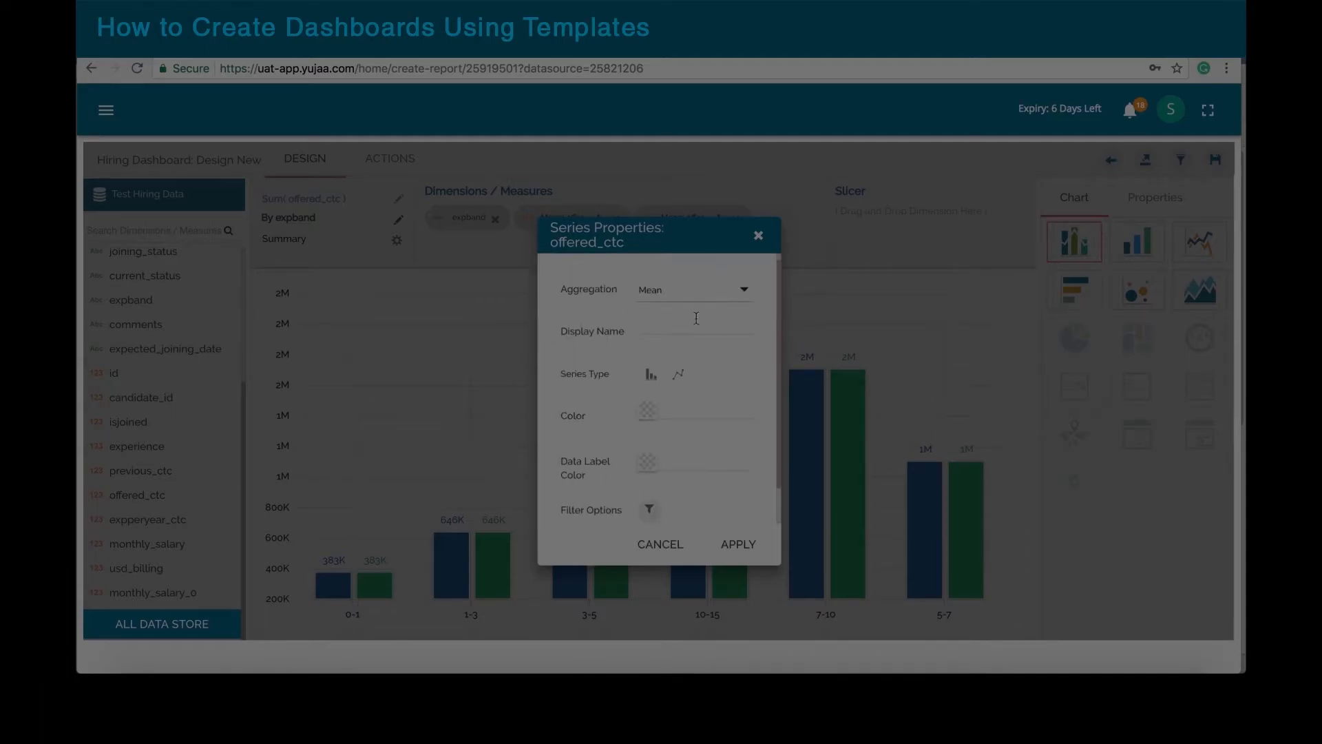
{"action": "left_click", "coordinate": [652, 407]}
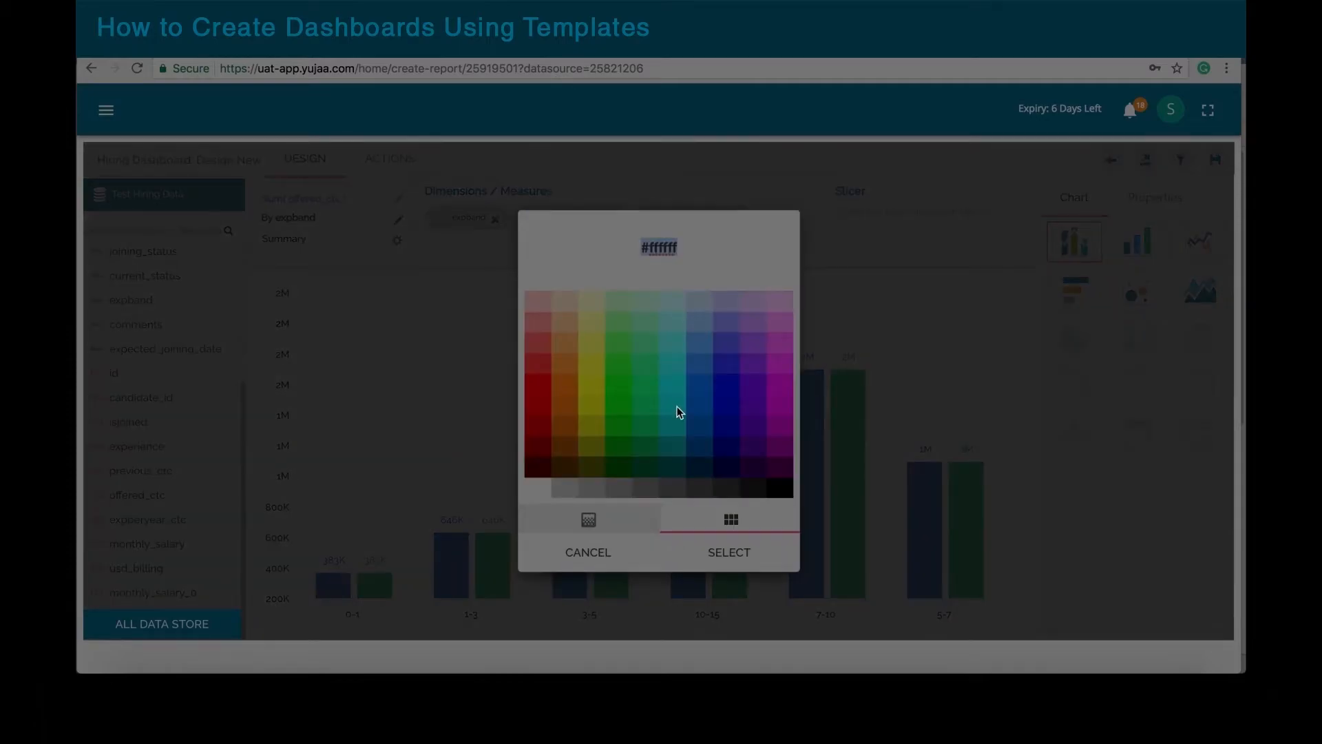
{"action": "left_click", "coordinate": [723, 436]}
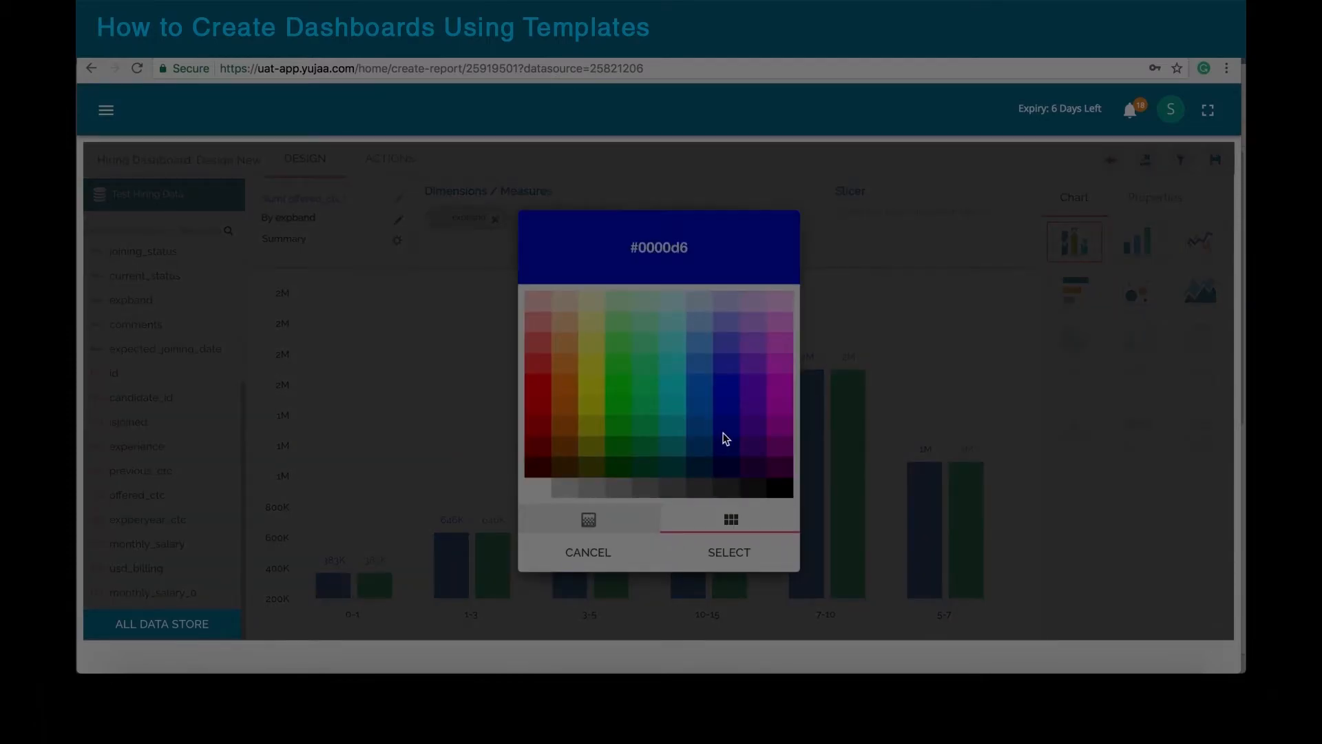
{"action": "left_click", "coordinate": [721, 551]}
{"action": "left_click", "coordinate": [737, 544]}
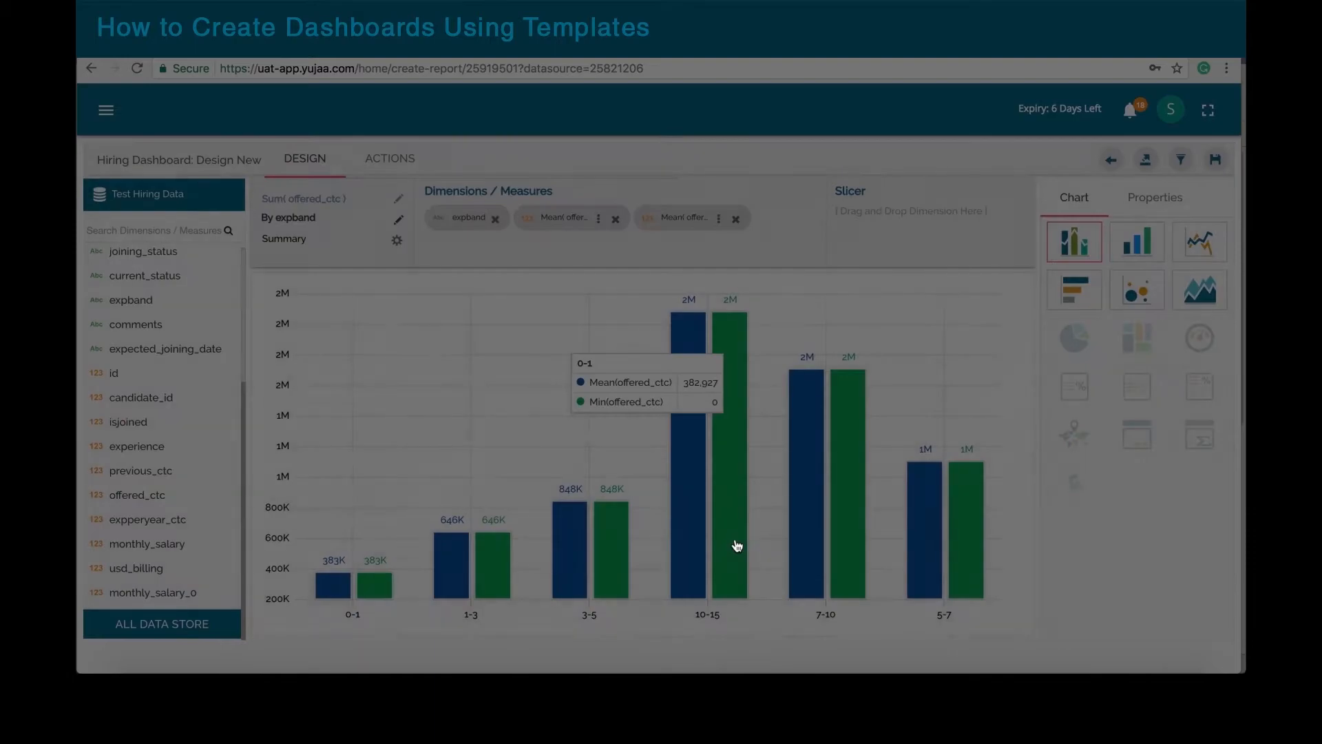
Step: Colour the second series magenta (#d600d6), filter it to female, and save the chart
{"action": "left_click", "coordinate": [719, 222]}
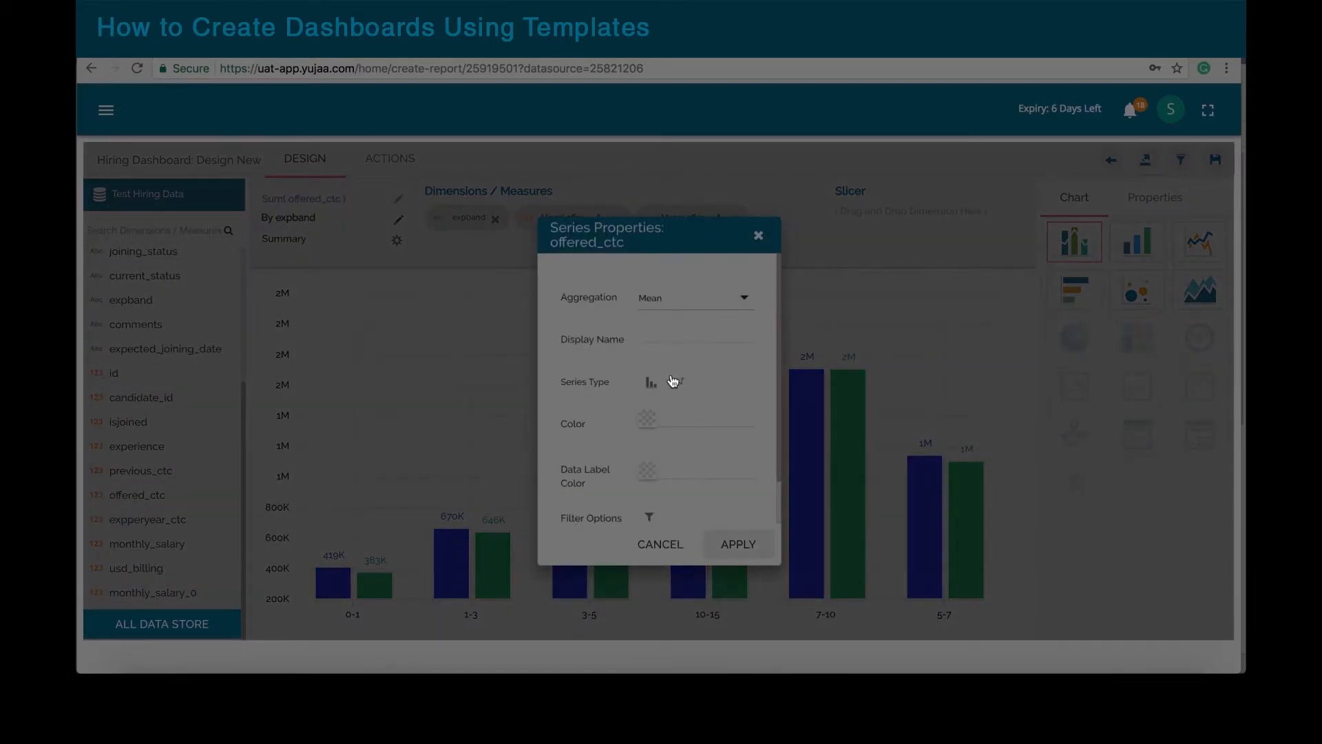
{"action": "left_click", "coordinate": [647, 419]}
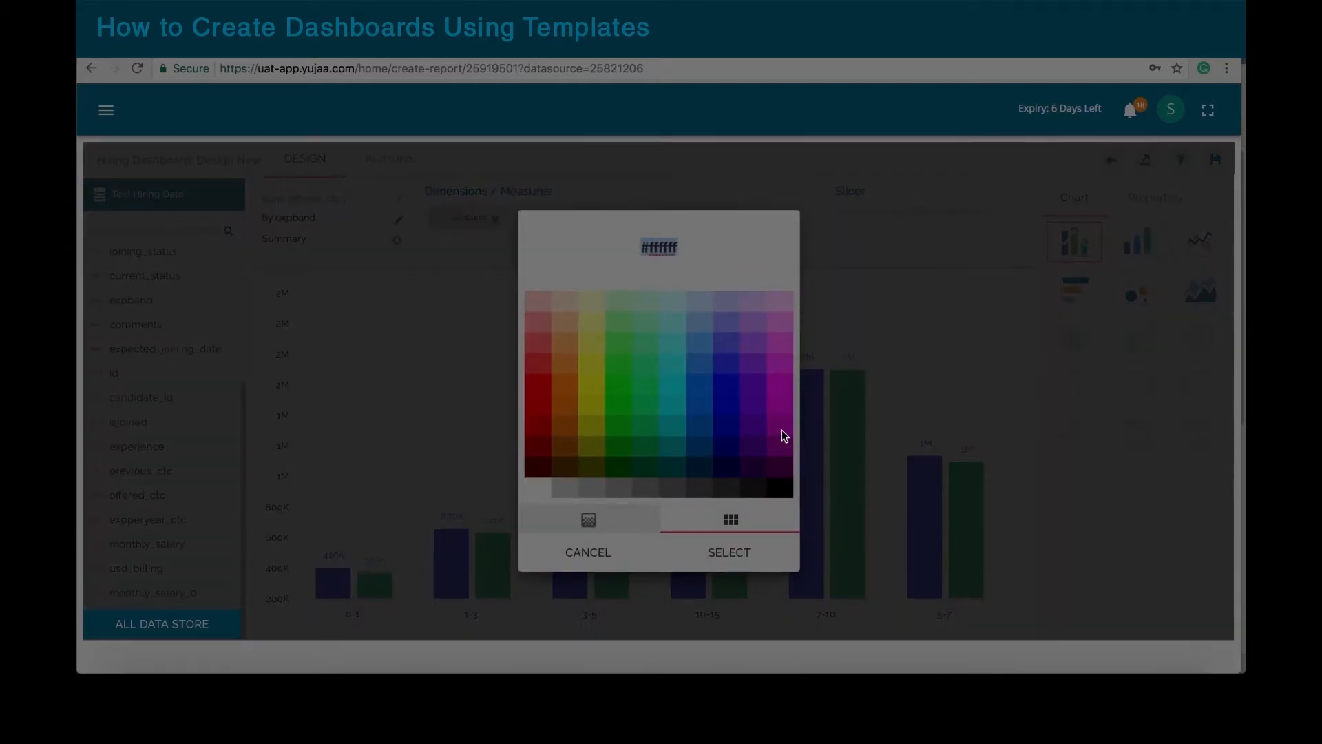
{"action": "left_click", "coordinate": [782, 430]}
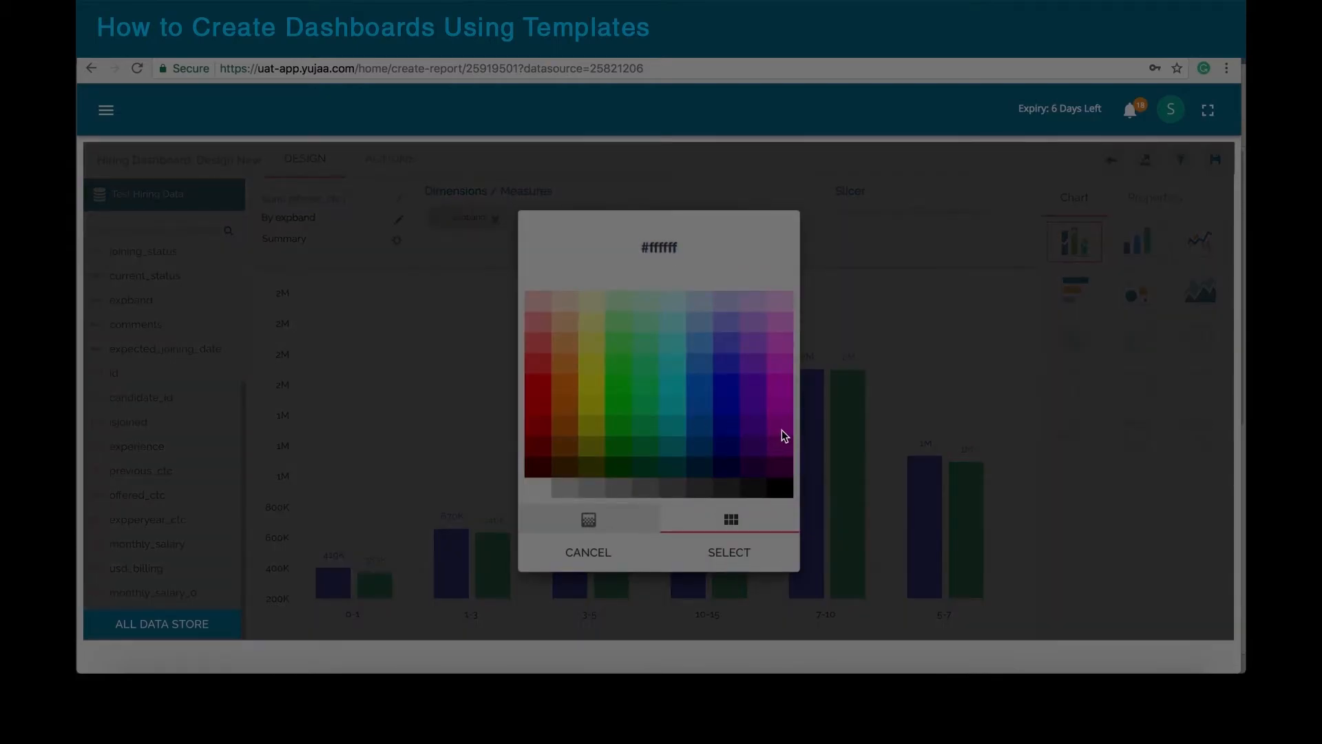
{"action": "left_click", "coordinate": [731, 553]}
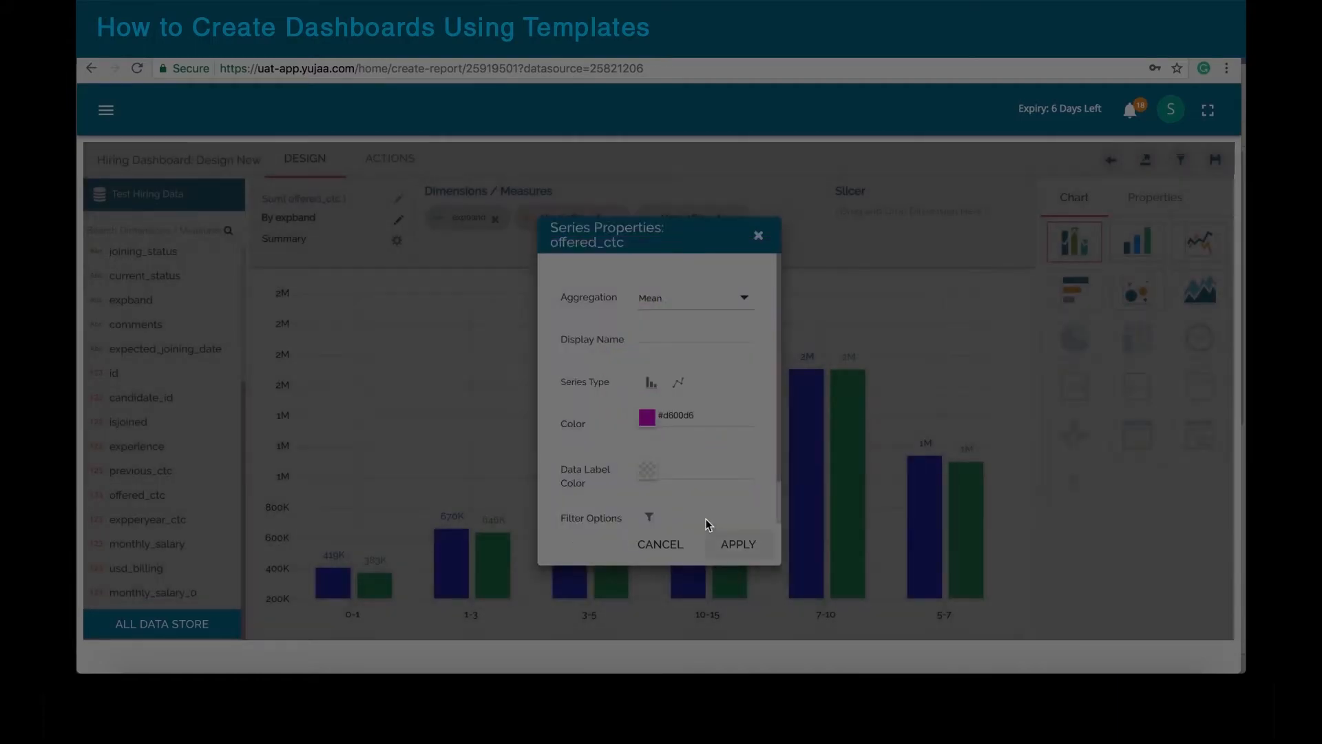
{"action": "left_click", "coordinate": [651, 518]}
{"action": "left_click", "coordinate": [738, 353]}
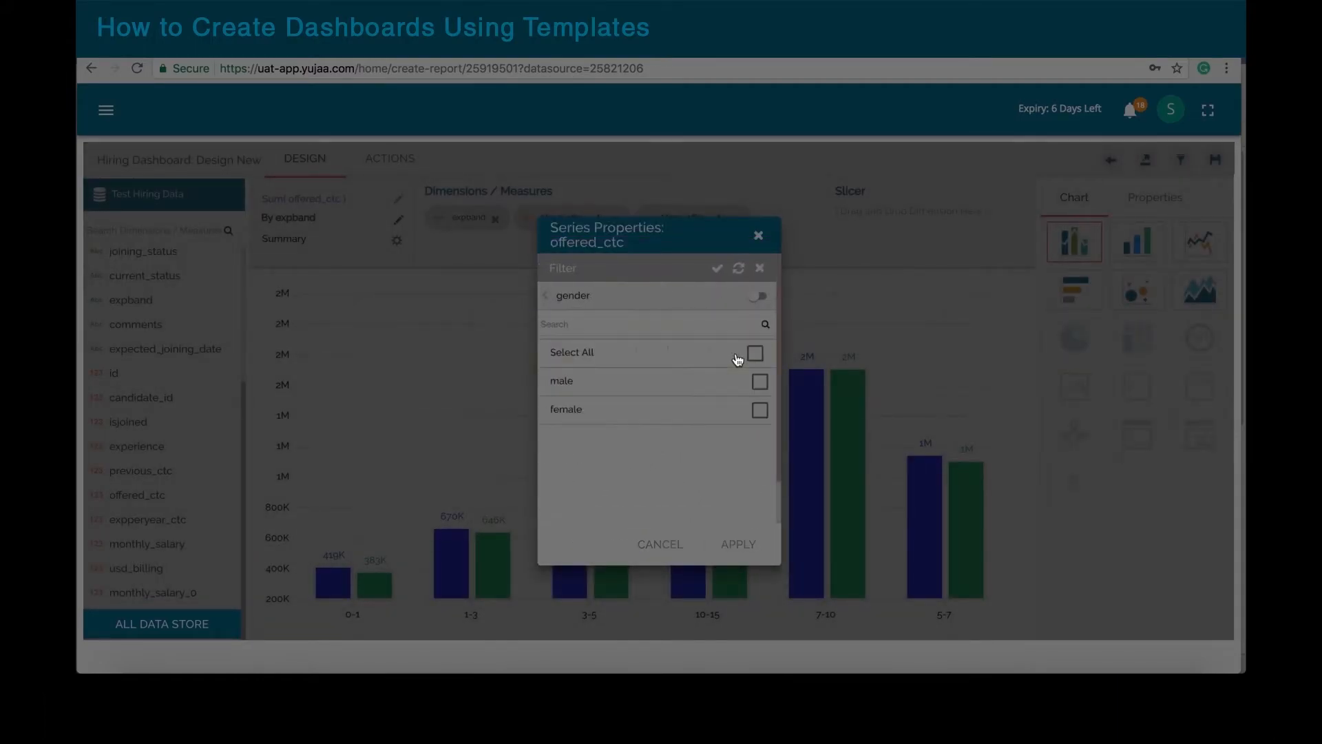
{"action": "left_click", "coordinate": [760, 409]}
{"action": "left_click", "coordinate": [714, 269]}
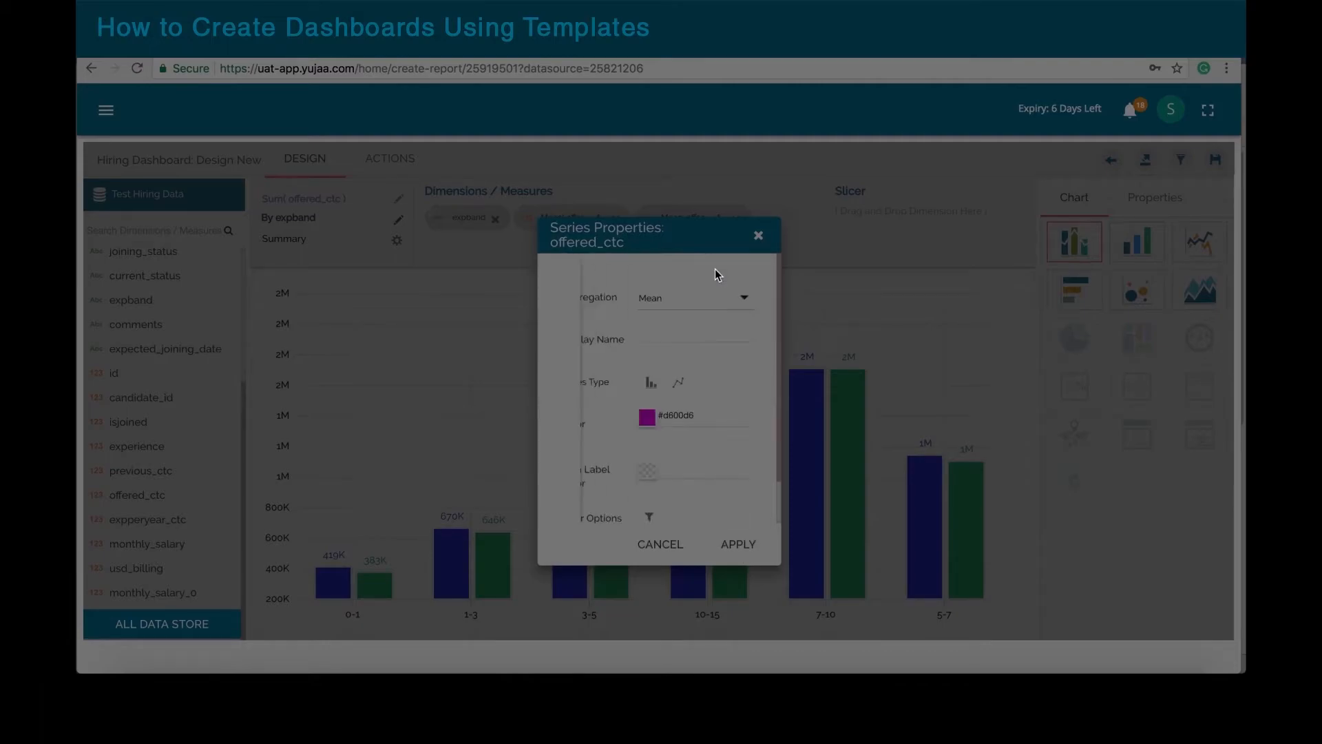
{"action": "left_click", "coordinate": [735, 542]}
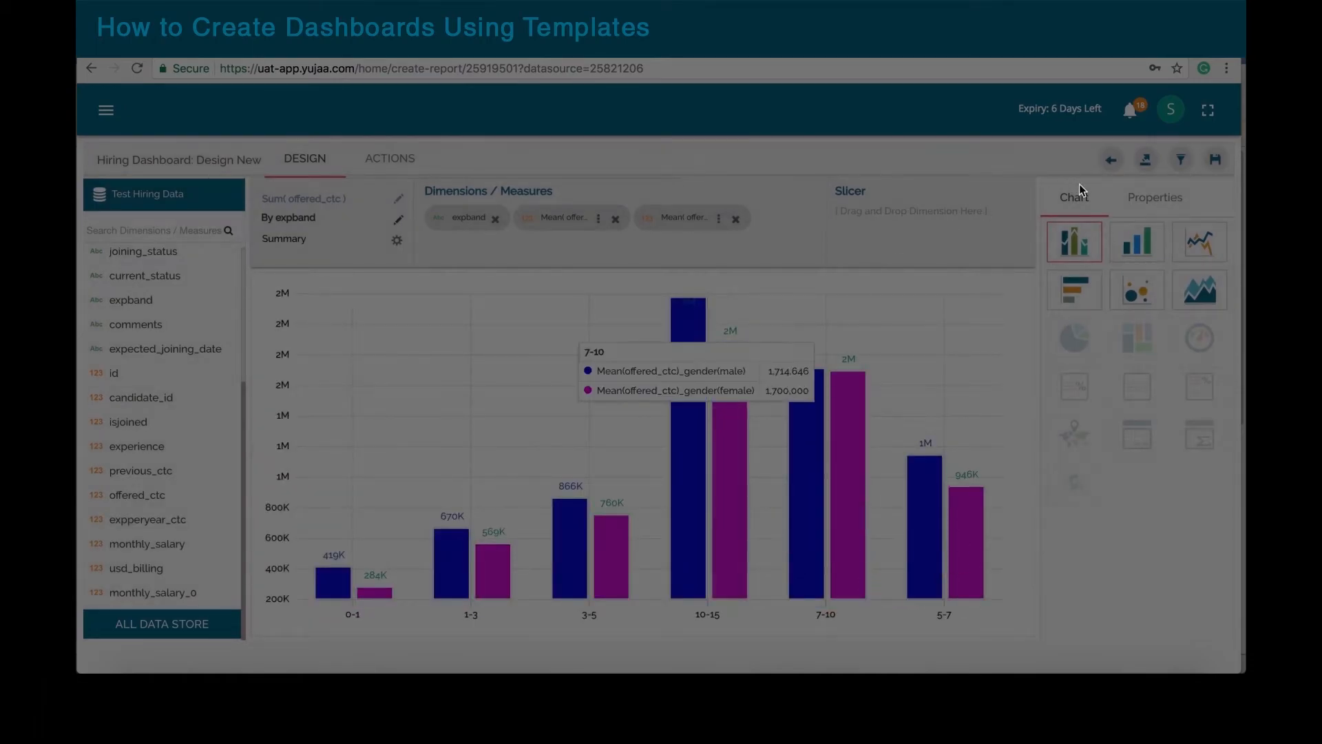
{"action": "left_click", "coordinate": [1215, 160]}
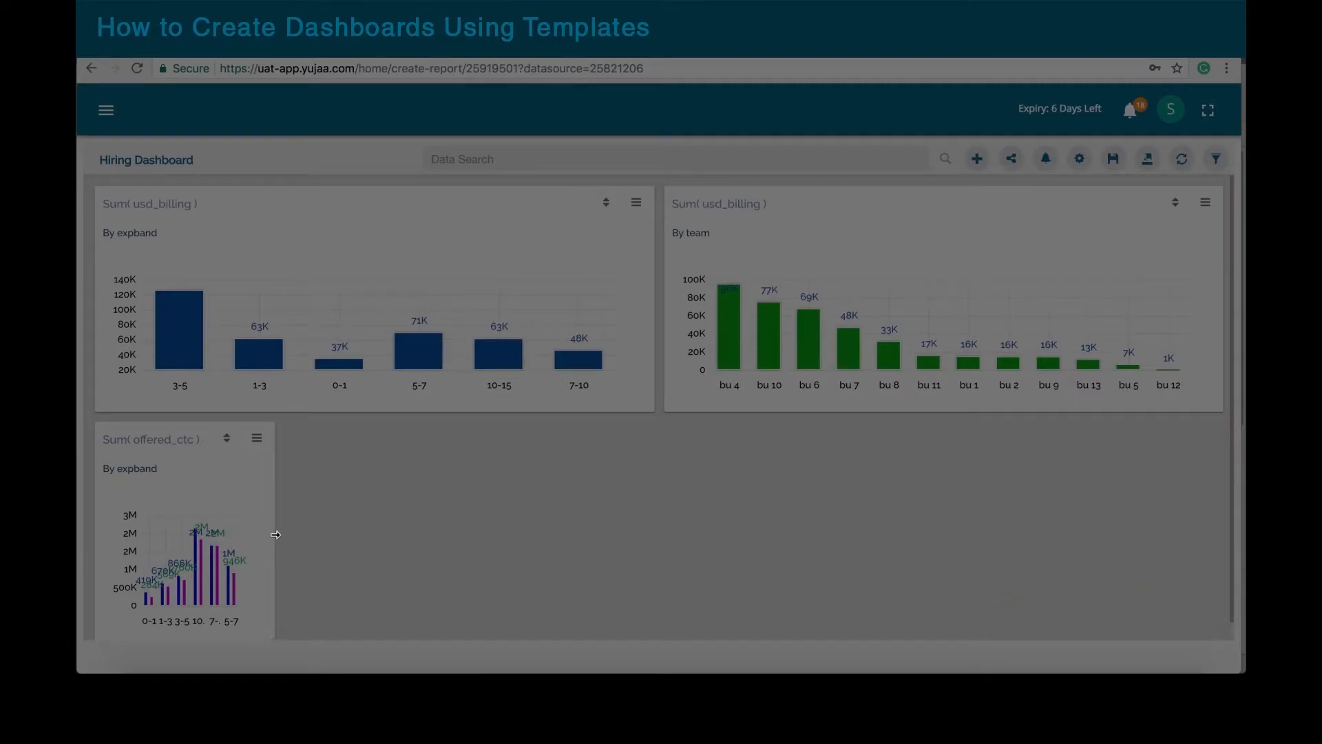
Step: Widen the offered_ctc by expband card to match the usd_billing card above it
{"action": "left_click_drag", "start_coordinate": [274, 531], "coordinate": [649, 510]}
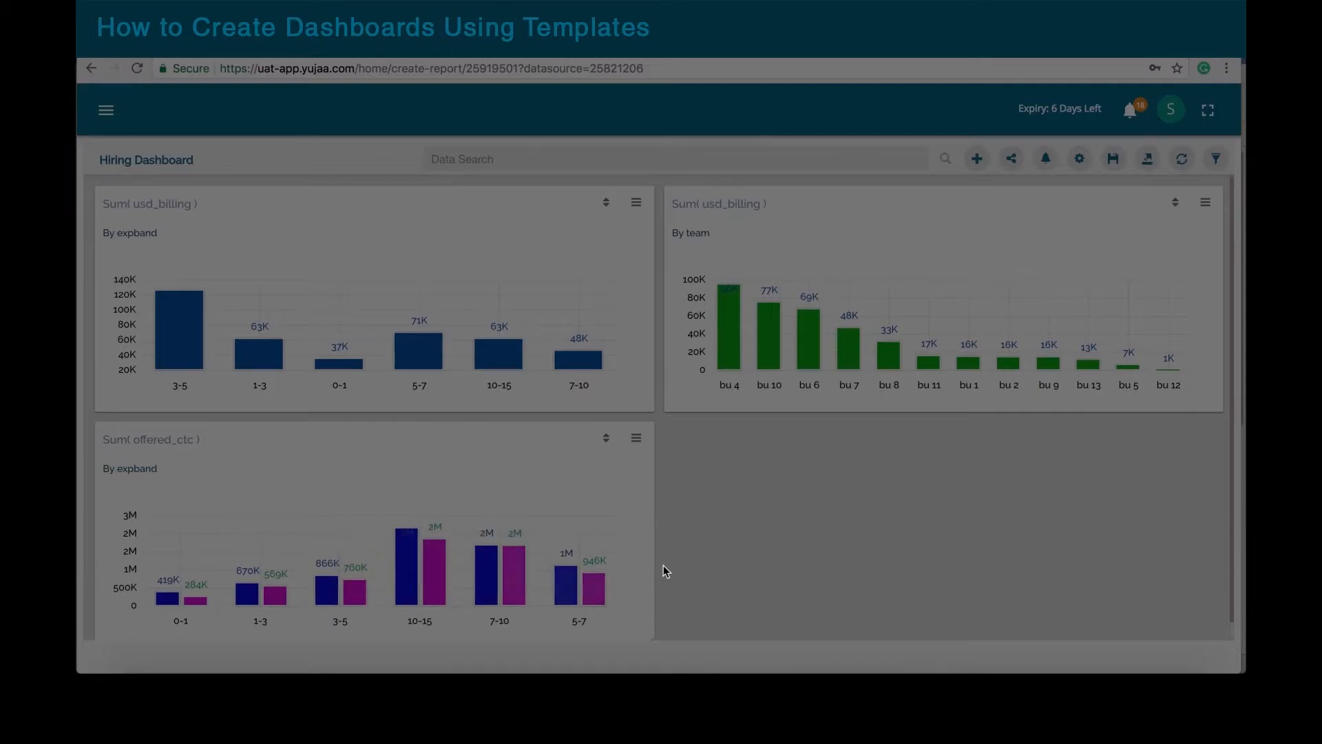
{"action": "scroll", "coordinate": [791, 517], "scroll_direction": "down", "scroll_amount": 1}
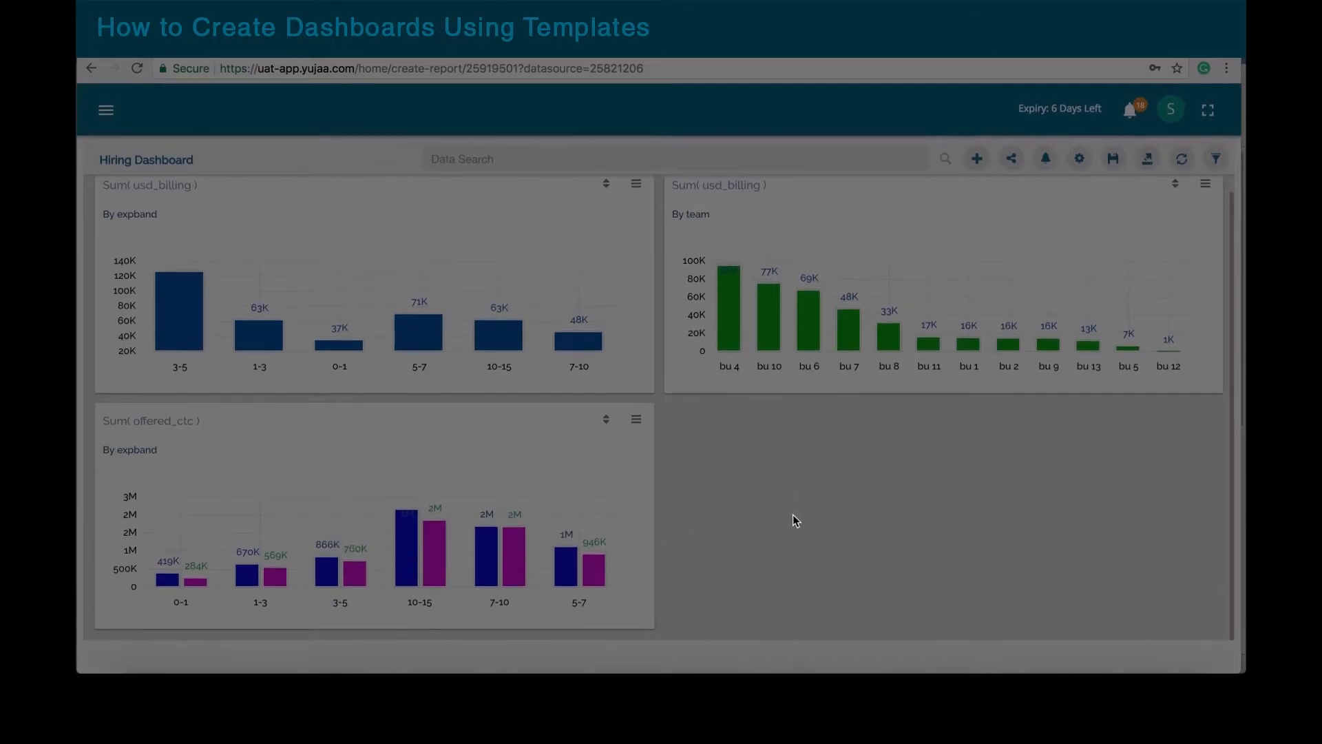
{"action": "left_click", "coordinate": [636, 421]}
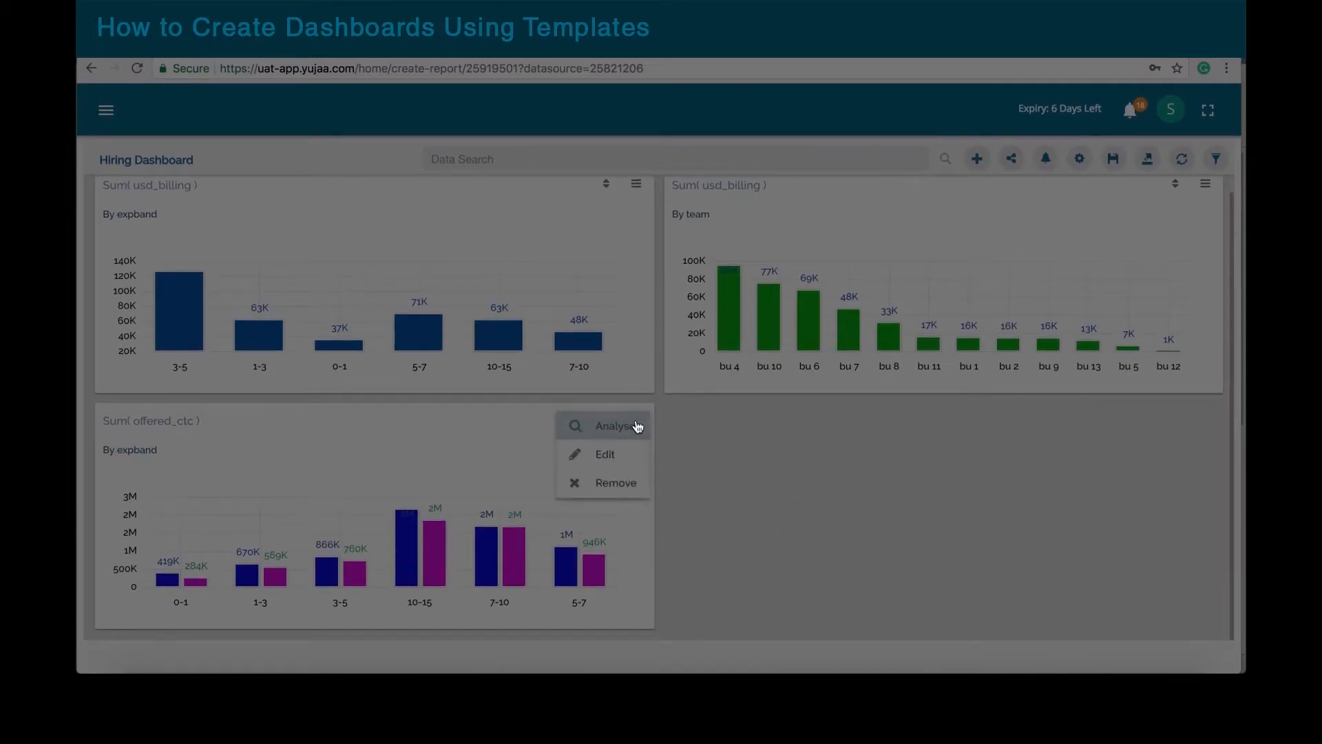
Step: Add Sum(usd_billing) to the offered_ctc chart as a third series drawn as a line
{"action": "left_click", "coordinate": [613, 462]}
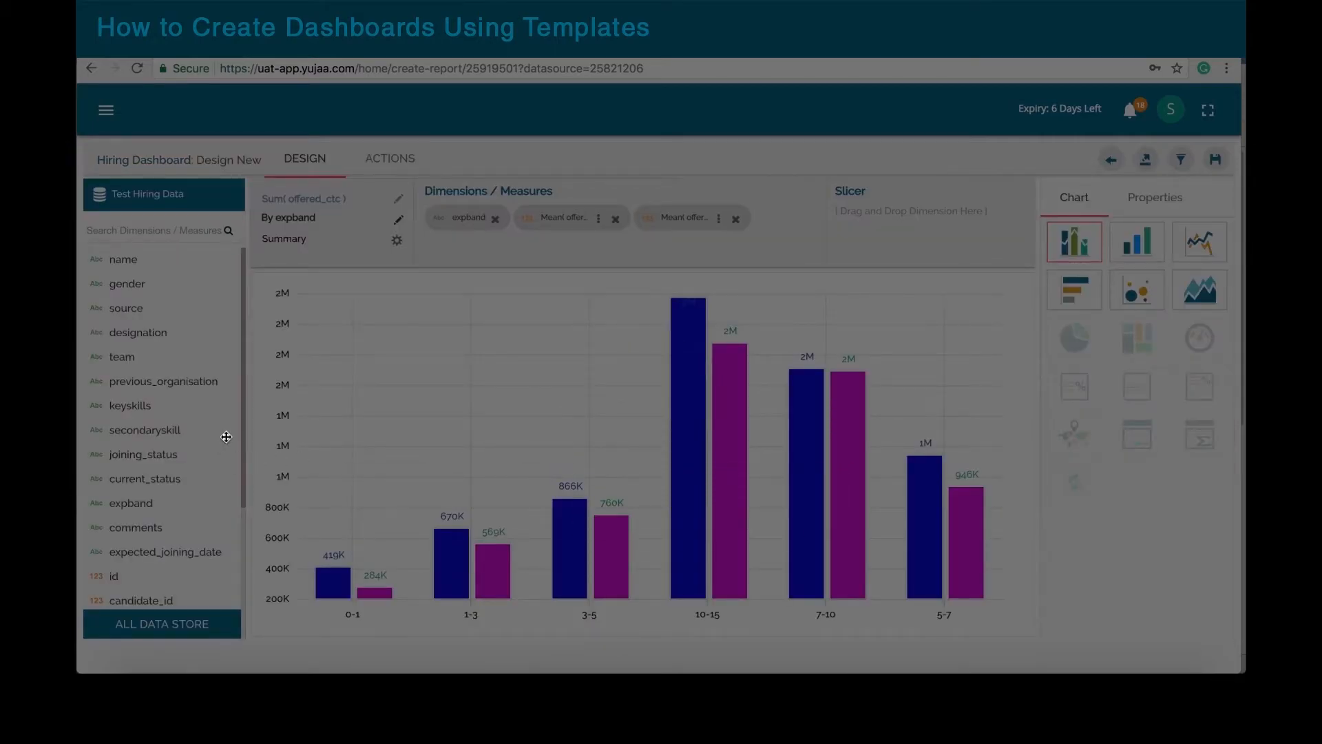
{"action": "scroll", "coordinate": [223, 435], "scroll_direction": "down", "scroll_amount": 5}
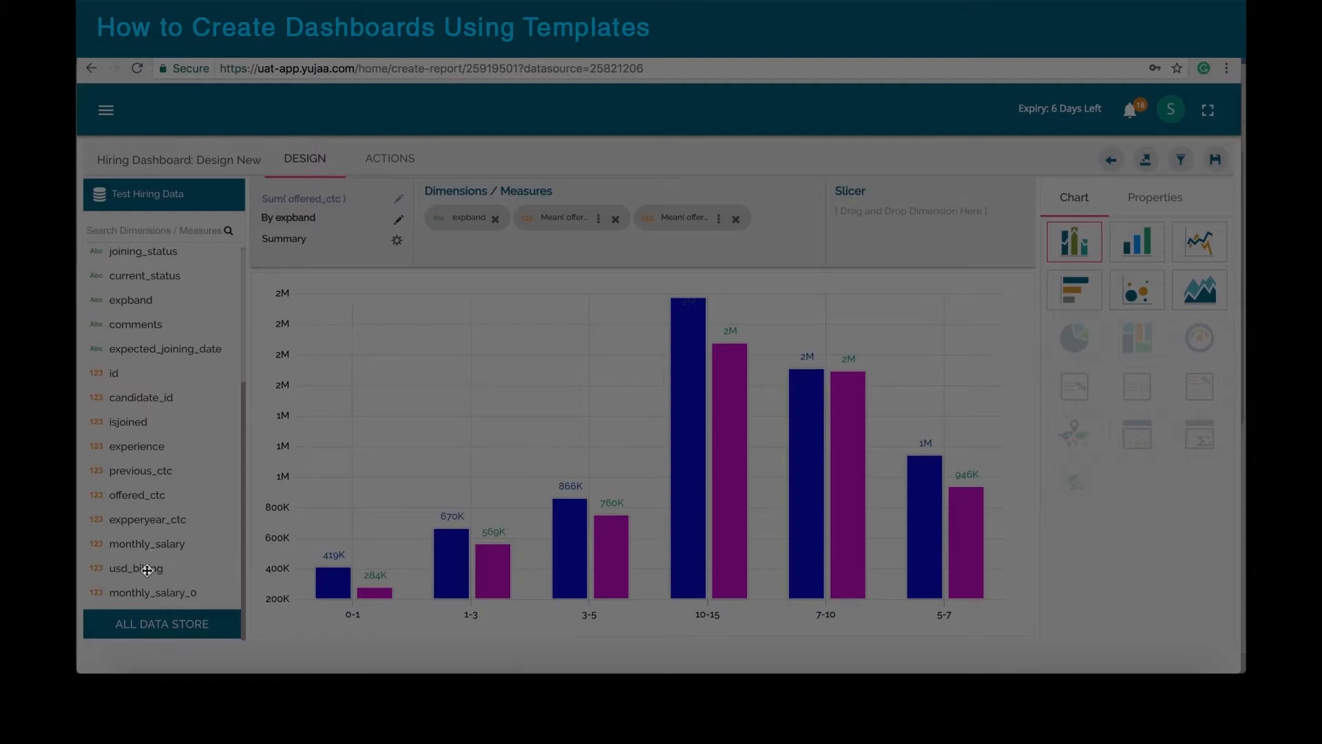
{"action": "left_click_drag", "start_coordinate": [147, 570], "coordinate": [709, 253]}
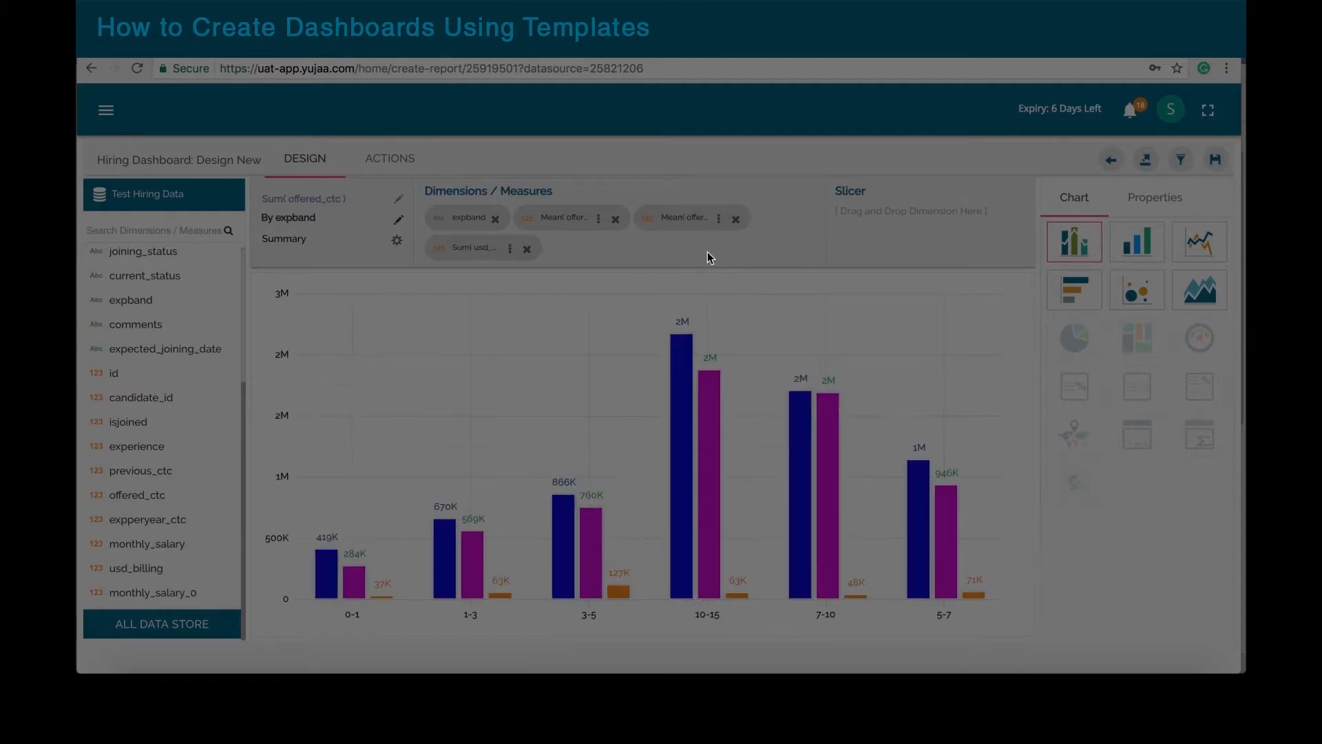
{"action": "left_click", "coordinate": [511, 249]}
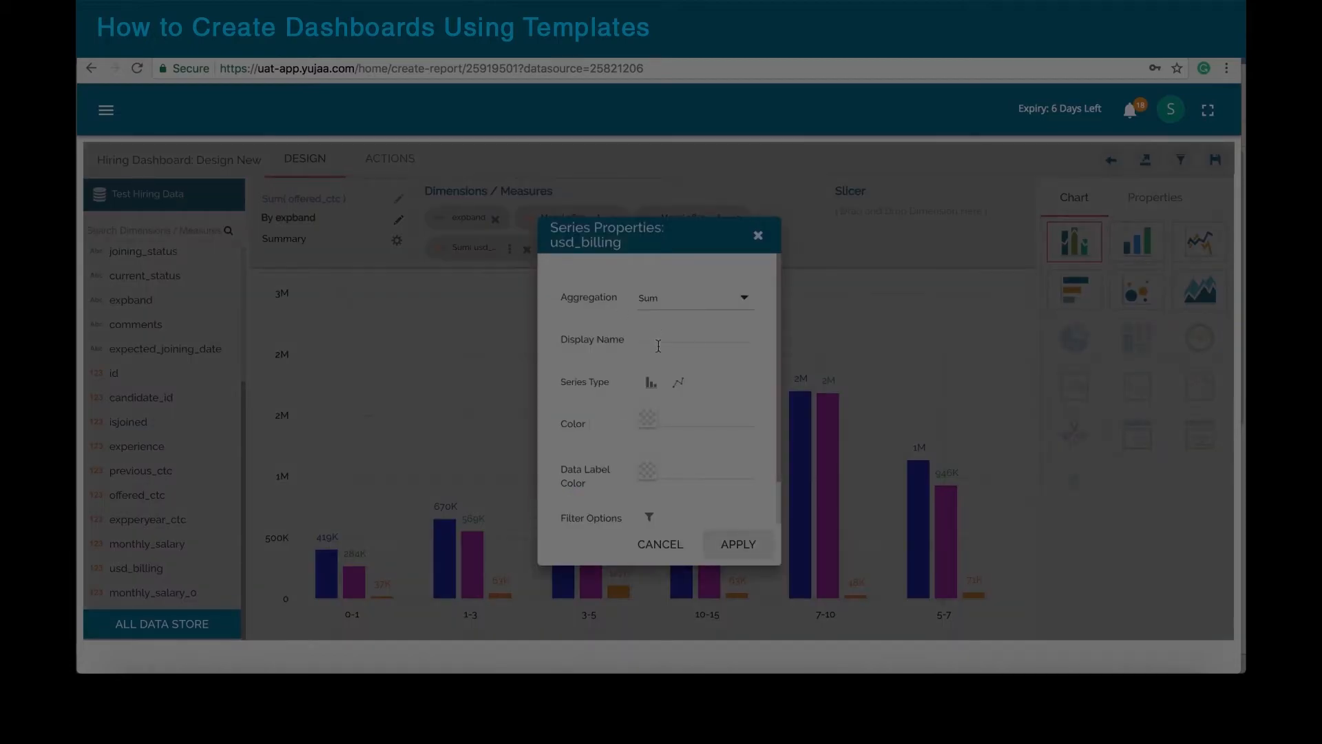
{"action": "left_click", "coordinate": [680, 384]}
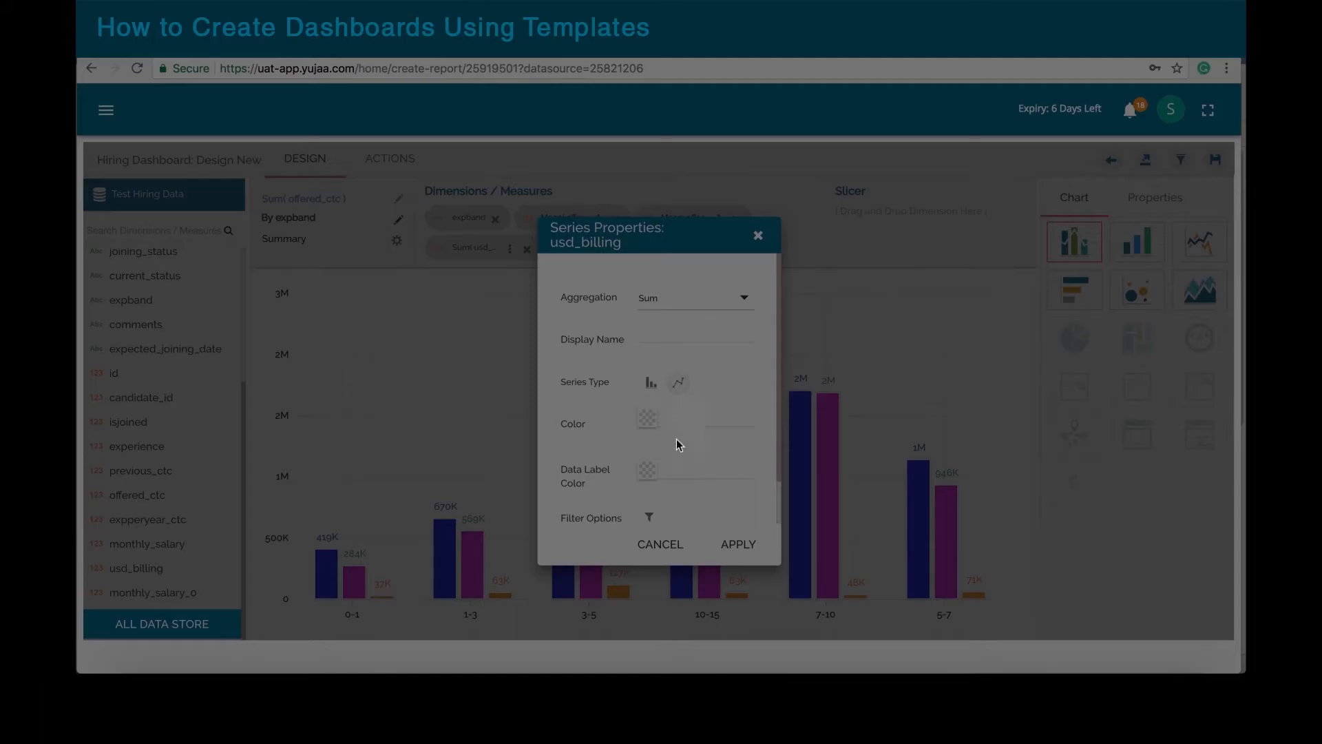
{"action": "left_click", "coordinate": [736, 546]}
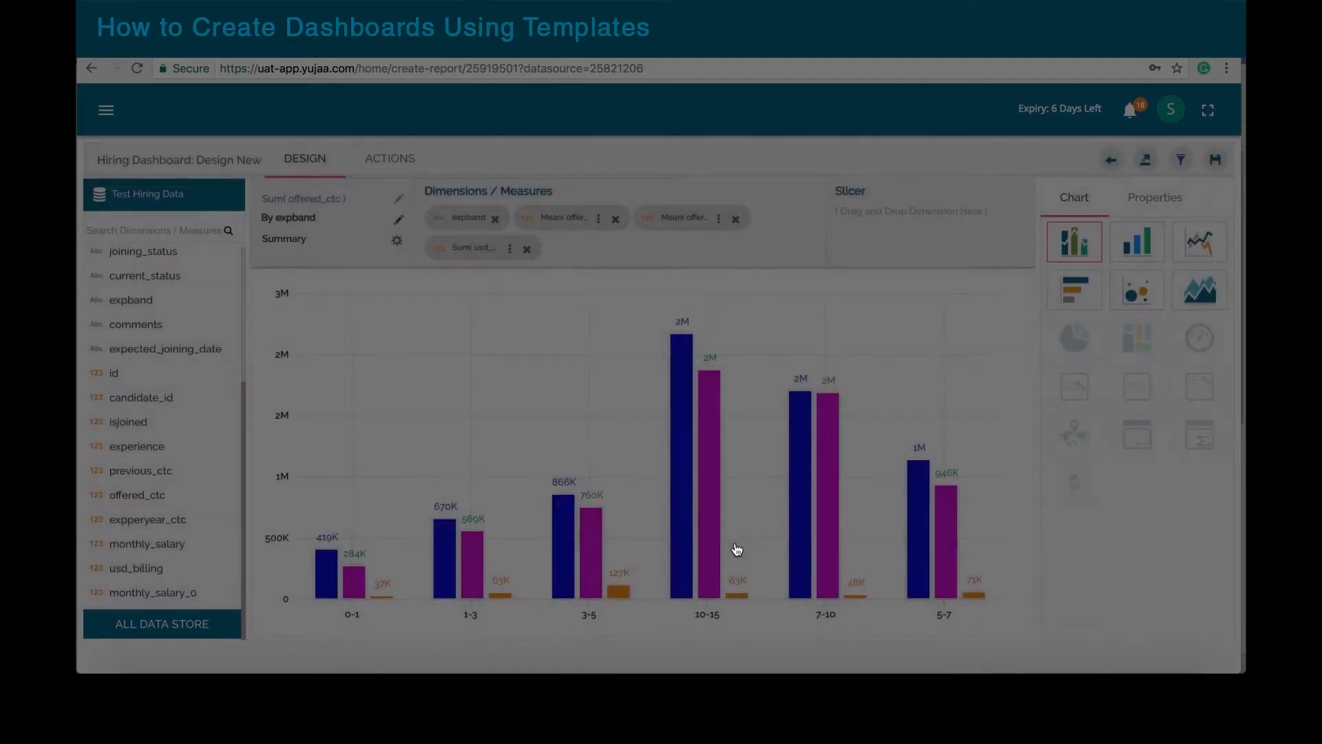
{"action": "left_click", "coordinate": [1166, 199]}
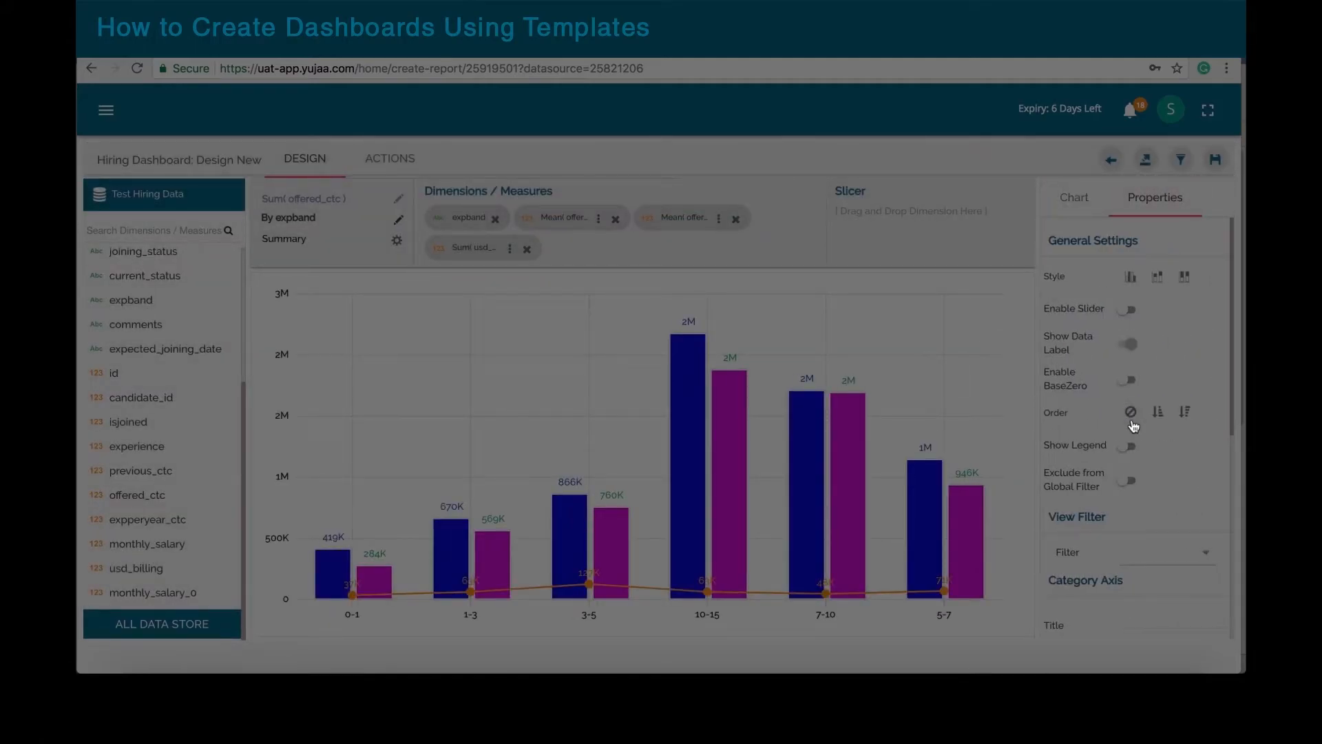
Step: Leave category order unsorted and set the secondary axis currency to USD
{"action": "left_click", "coordinate": [1130, 416]}
{"action": "scroll", "coordinate": [1185, 499], "scroll_direction": "down", "scroll_amount": 6}
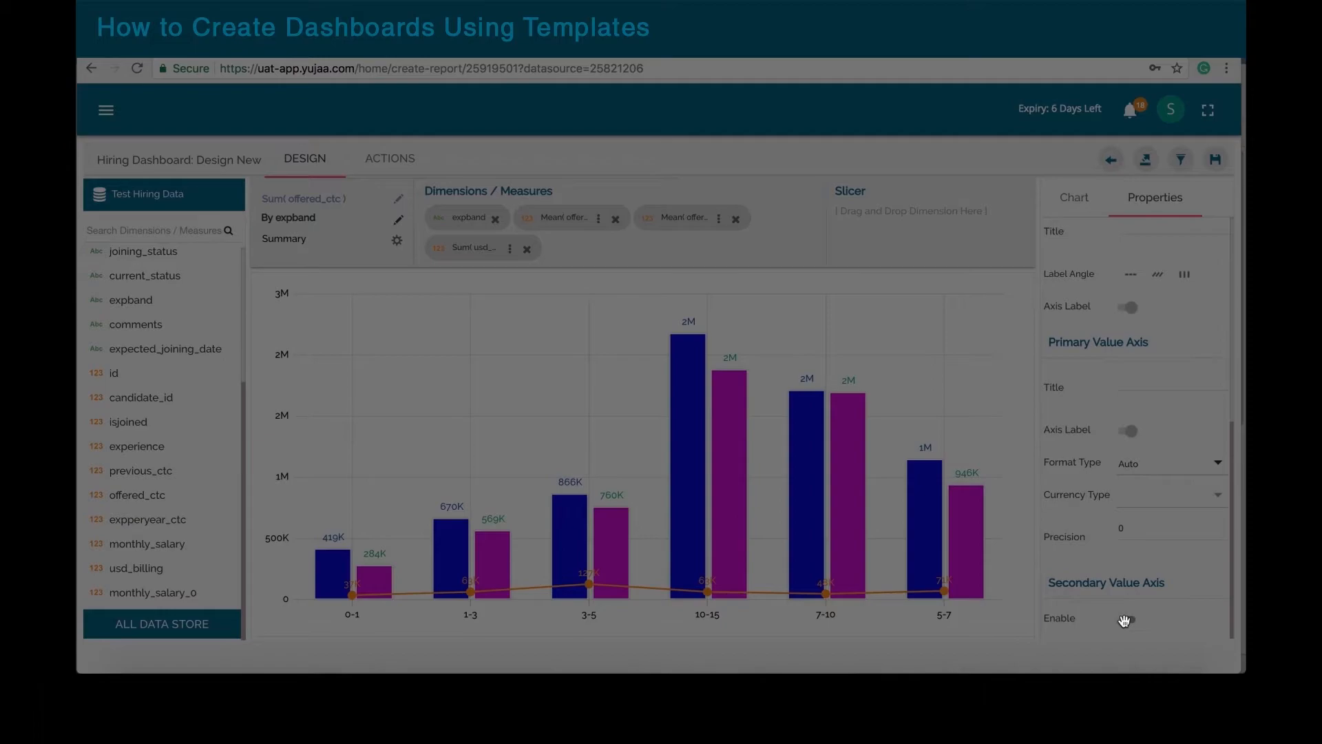
{"action": "scroll", "coordinate": [1205, 518], "scroll_direction": "down", "scroll_amount": 1}
{"action": "scroll", "coordinate": [1205, 517], "scroll_direction": "down", "scroll_amount": 4}
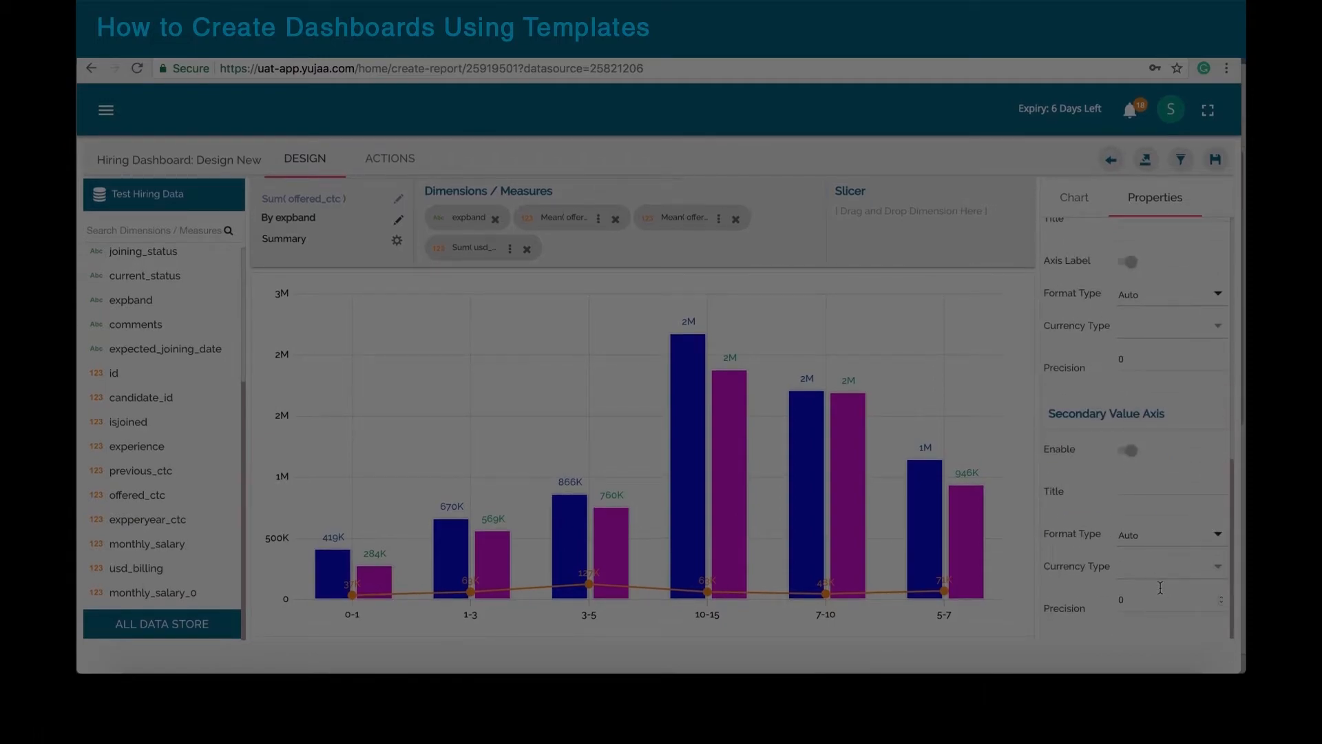
{"action": "left_click", "coordinate": [1217, 573]}
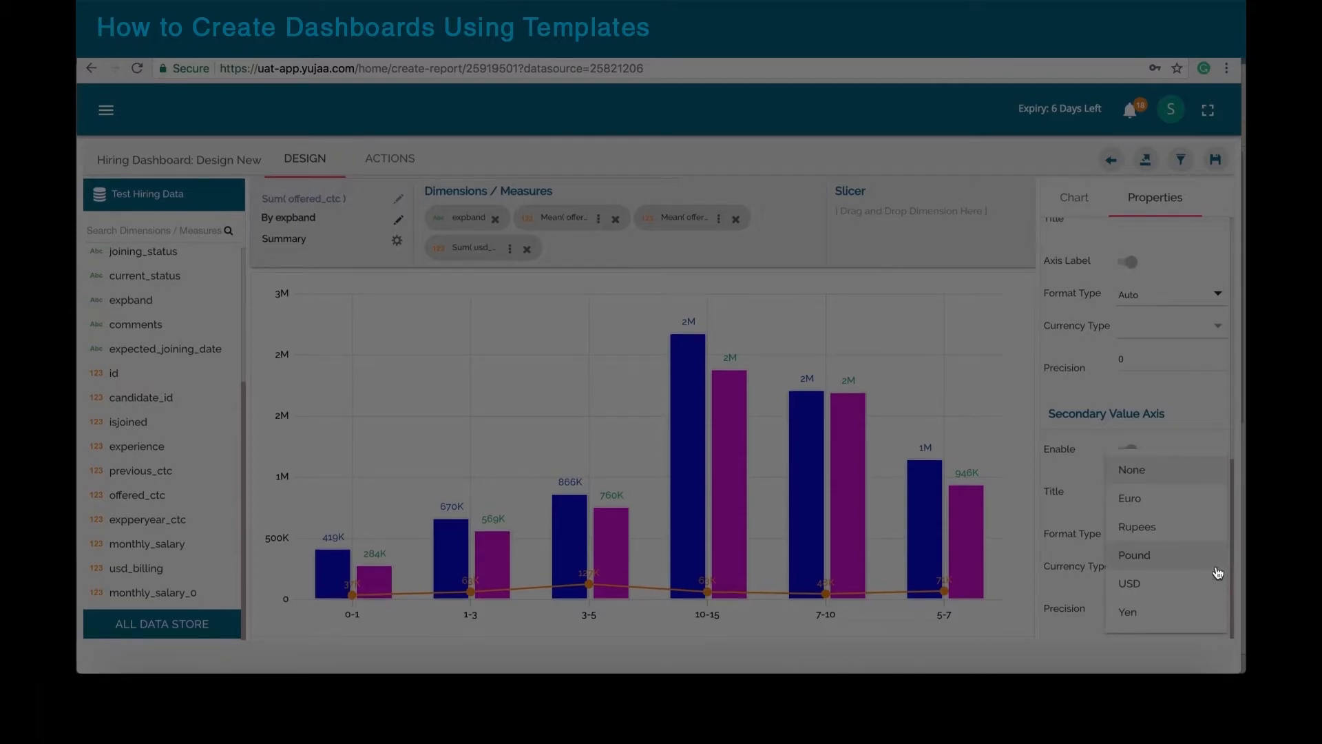
{"action": "left_click", "coordinate": [1130, 585]}
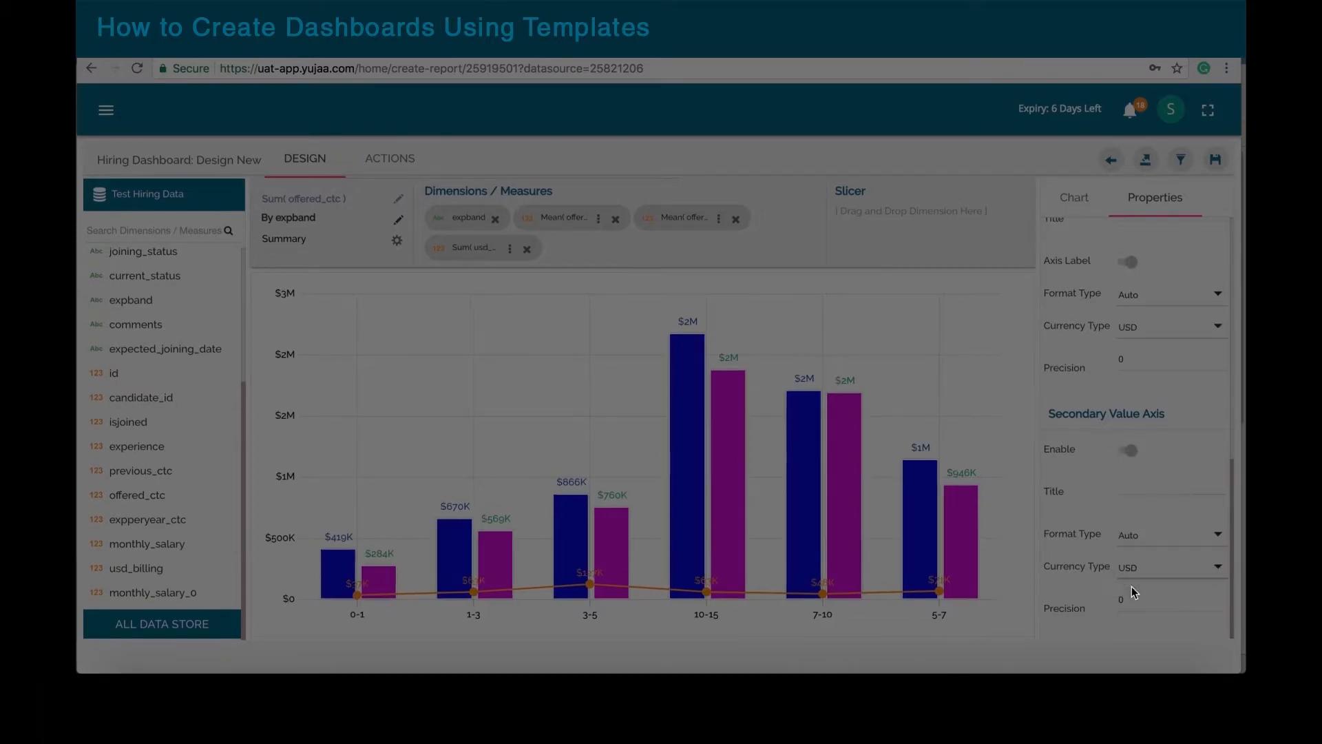
Step: Plot usd_billing on the secondary axis and save the chart to the Hiring Dashboard
{"action": "left_click", "coordinate": [510, 251]}
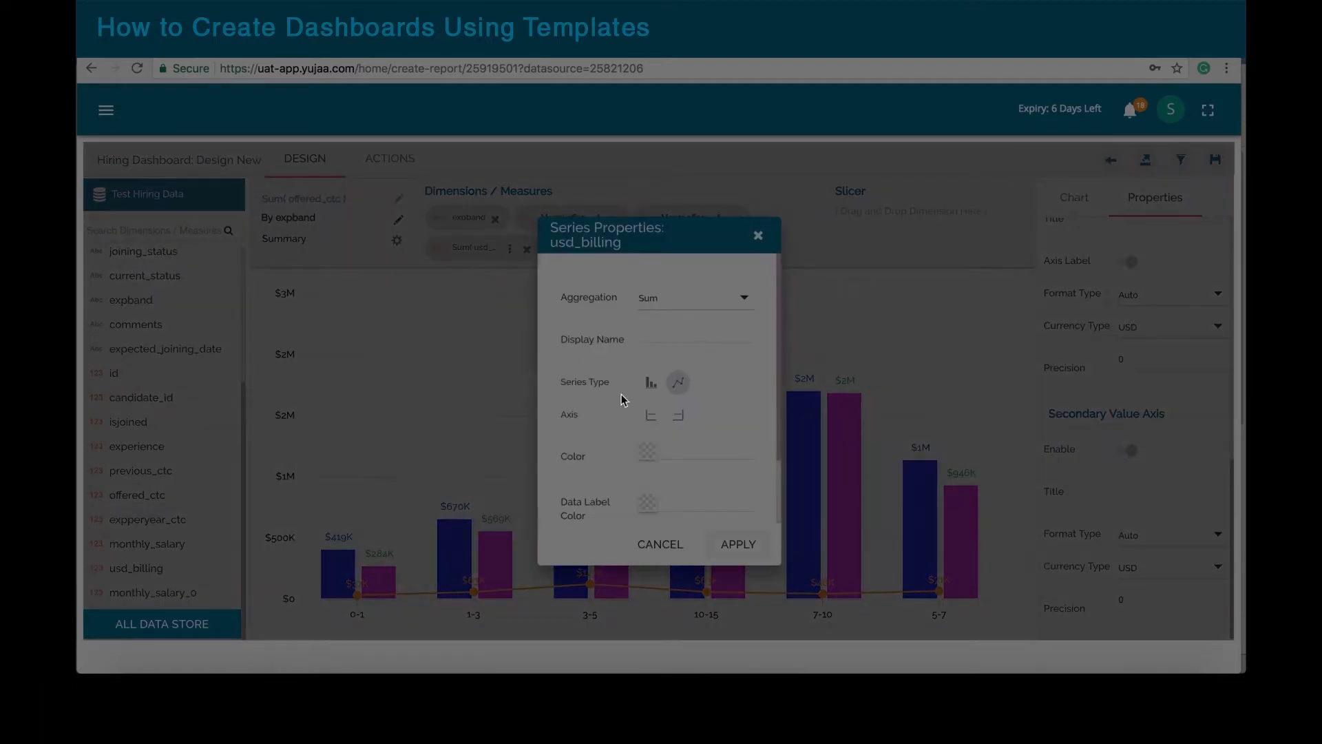
{"action": "left_click", "coordinate": [679, 417]}
{"action": "left_click", "coordinate": [737, 544]}
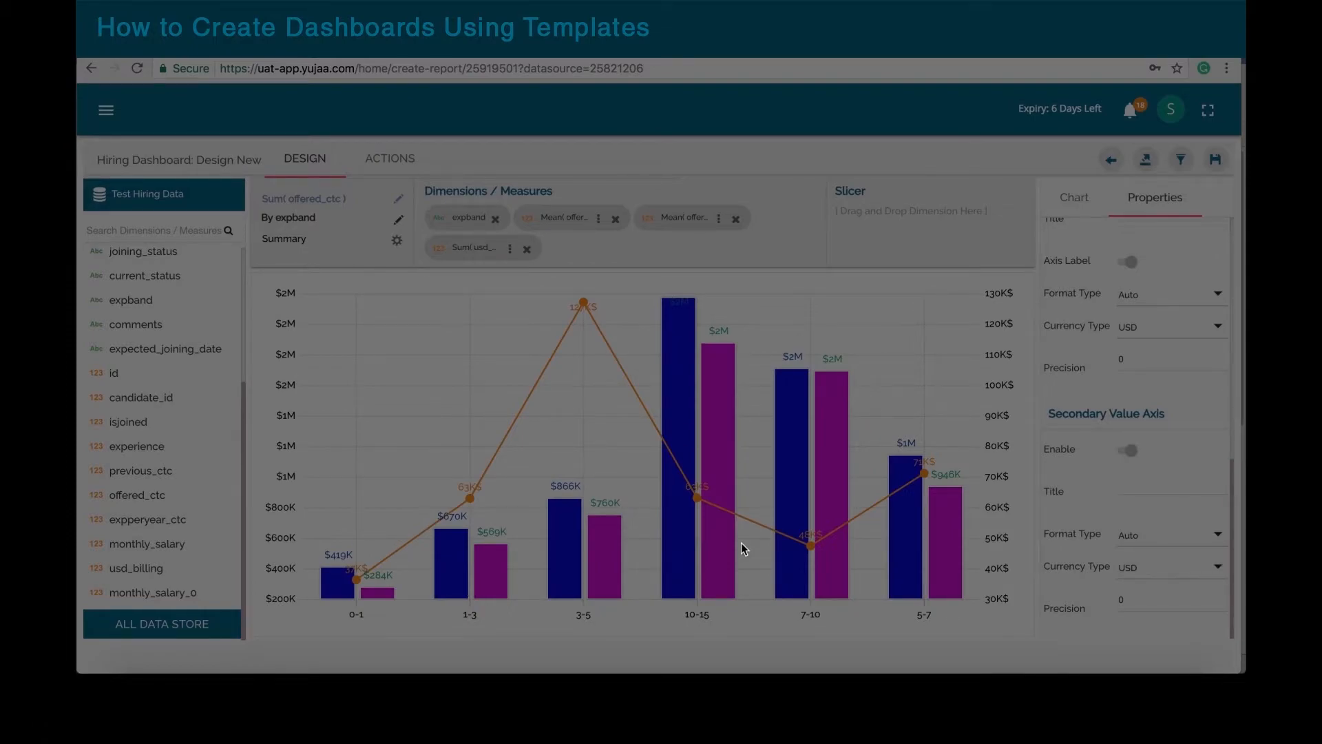
{"action": "left_click", "coordinate": [1216, 161]}
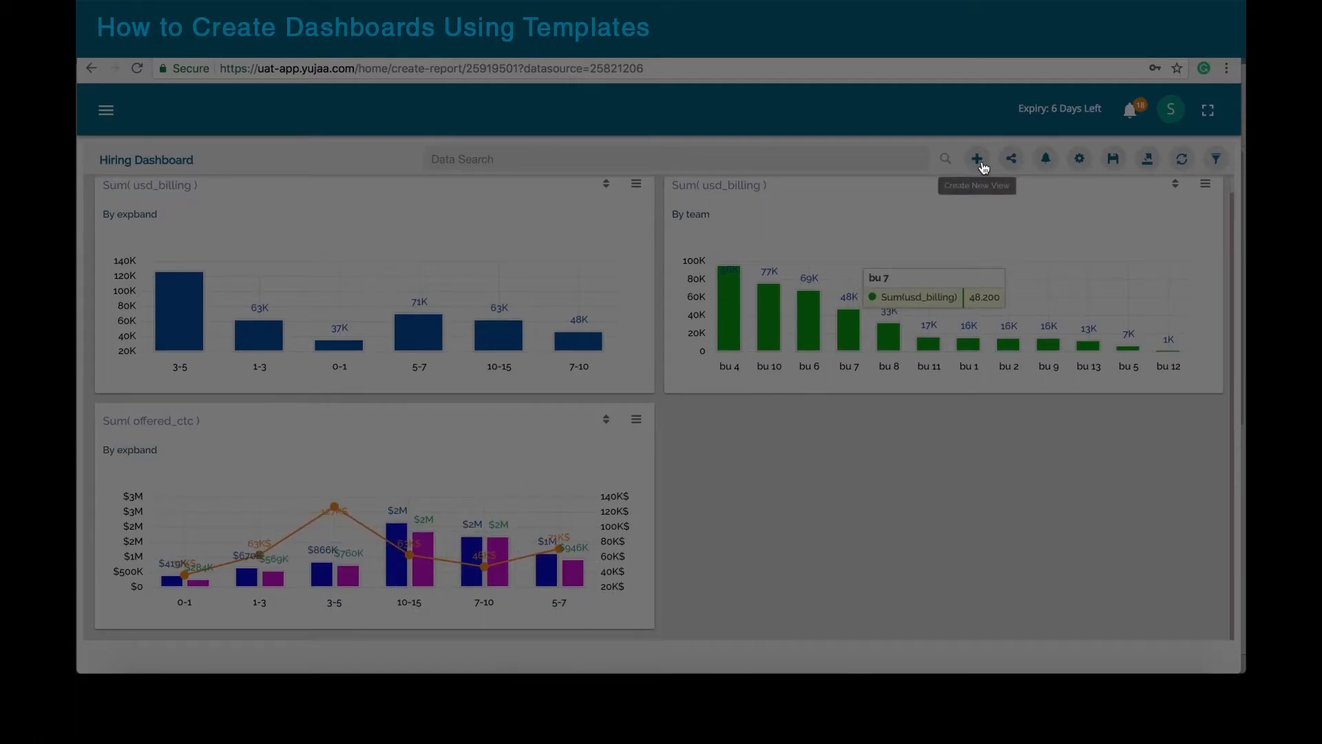
Step: Create a new chart view plotting Sum(isjoined) by previous_organisation as bars
{"action": "left_click", "coordinate": [978, 160]}
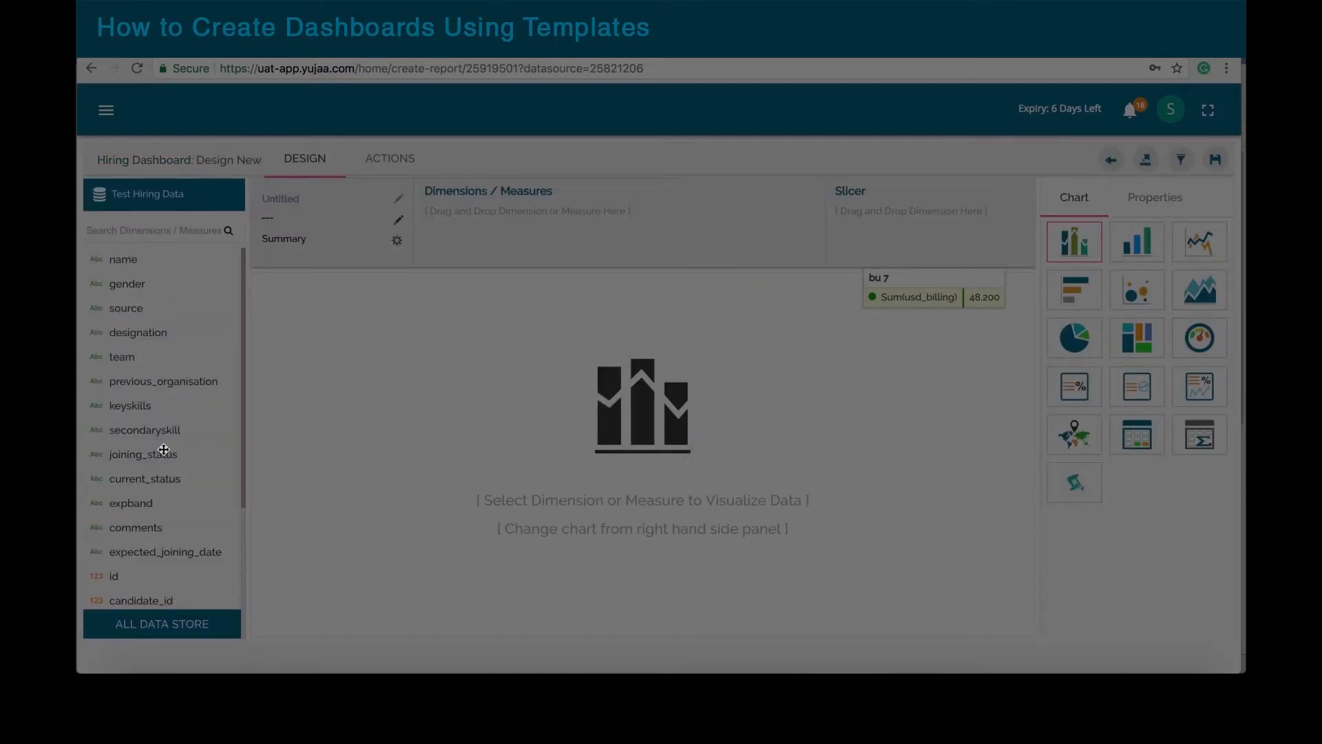
{"action": "left_click_drag", "start_coordinate": [164, 450], "coordinate": [528, 221]}
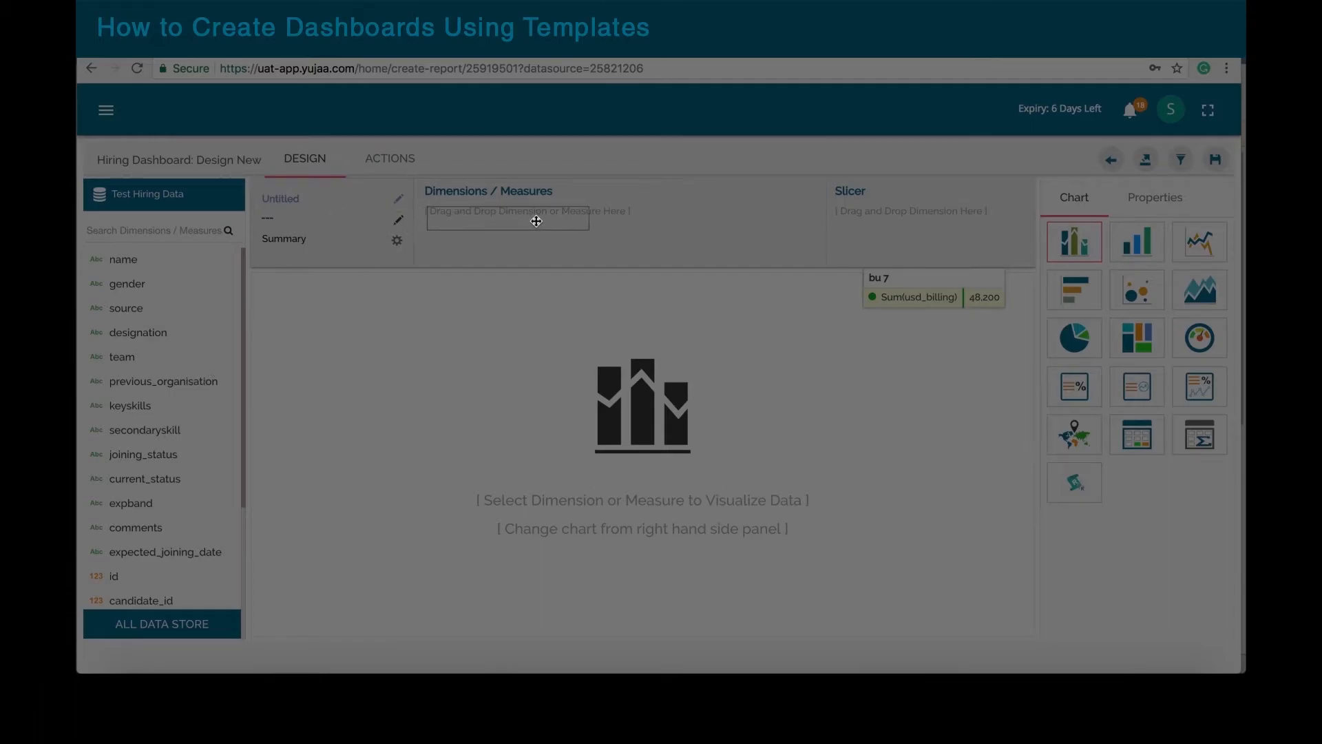
{"action": "scroll", "coordinate": [127, 437], "scroll_direction": "down", "scroll_amount": 5}
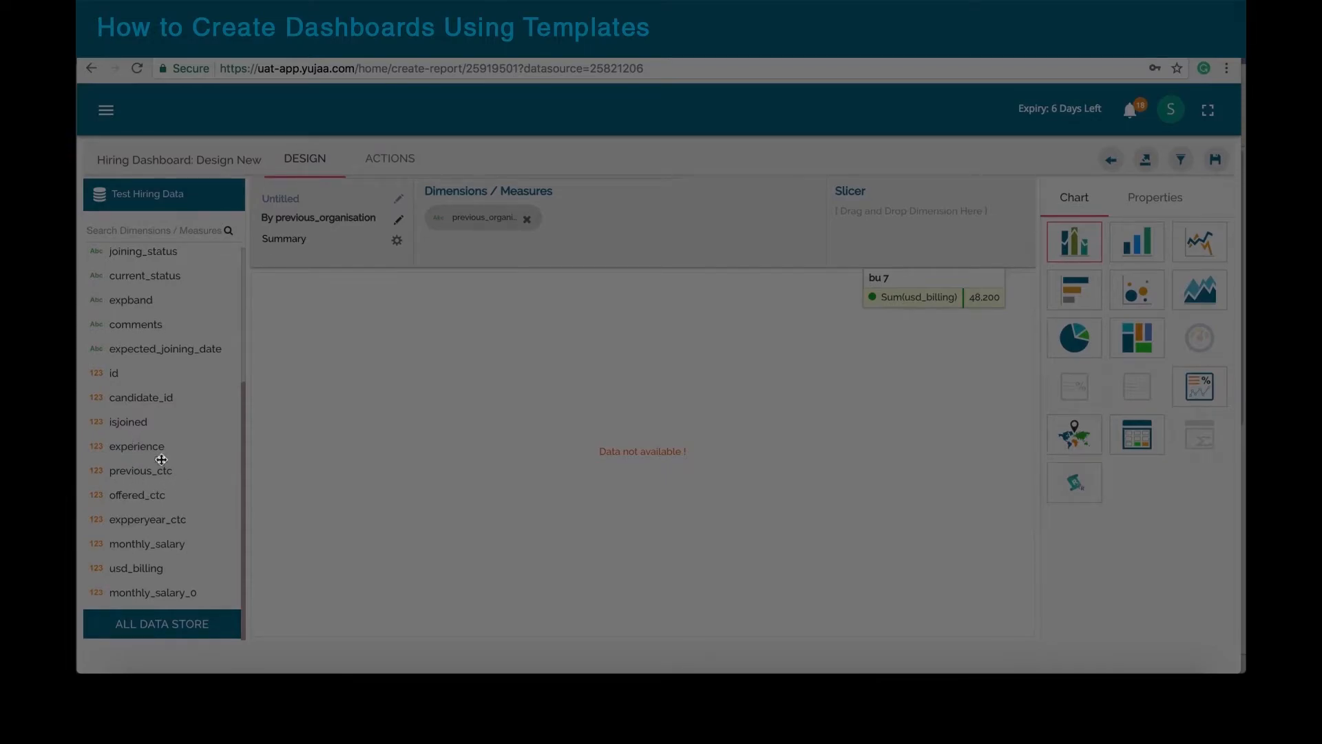
{"action": "left_click_drag", "start_coordinate": [131, 422], "coordinate": [631, 220]}
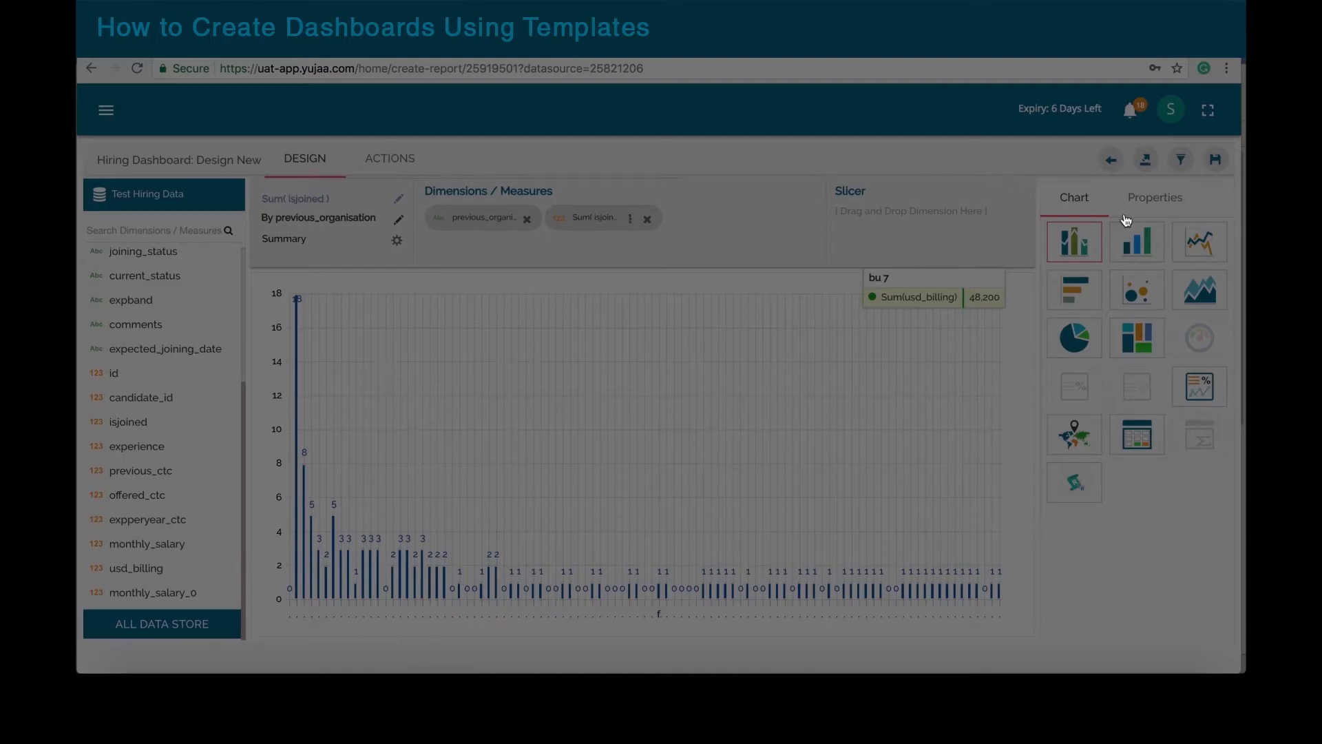
Step: Show data labels, sort descending, and limit the isjoined chart to 15 organisations
{"action": "left_click", "coordinate": [1160, 204]}
{"action": "left_click", "coordinate": [1137, 343]}
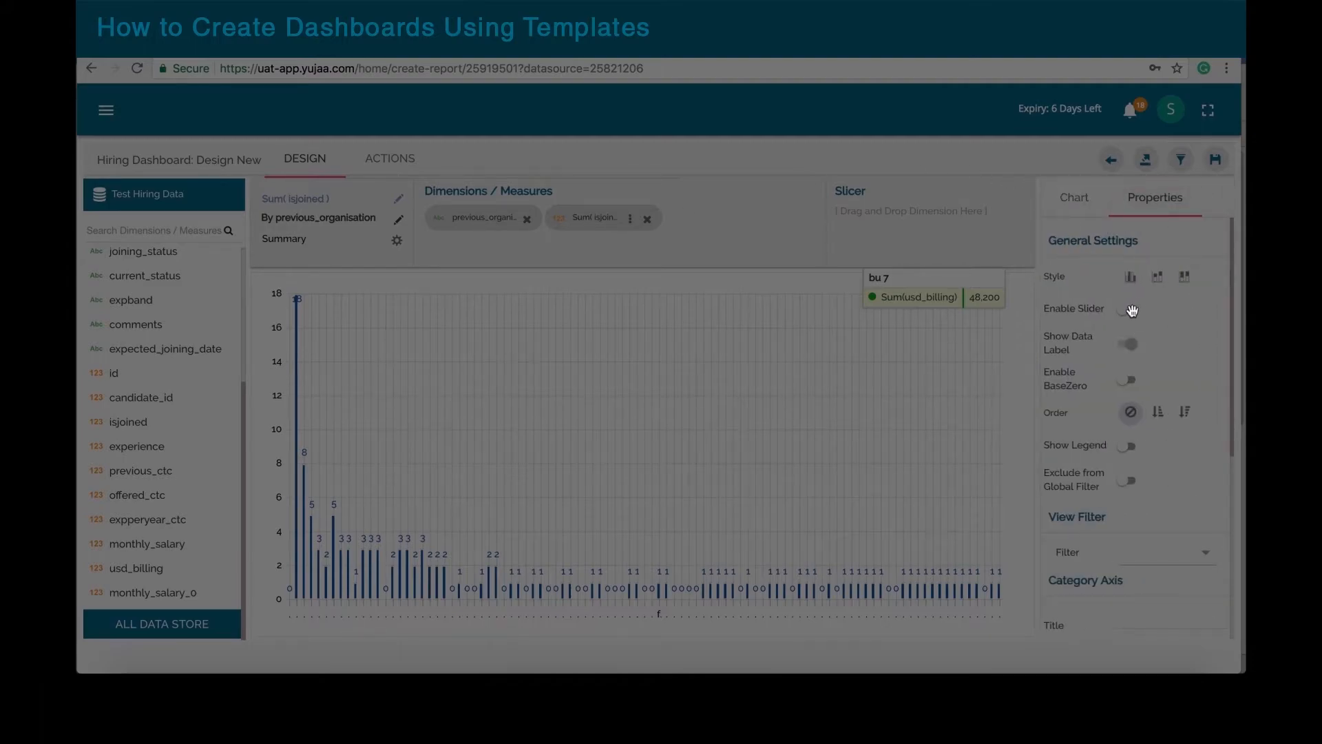
{"action": "left_click", "coordinate": [1183, 413]}
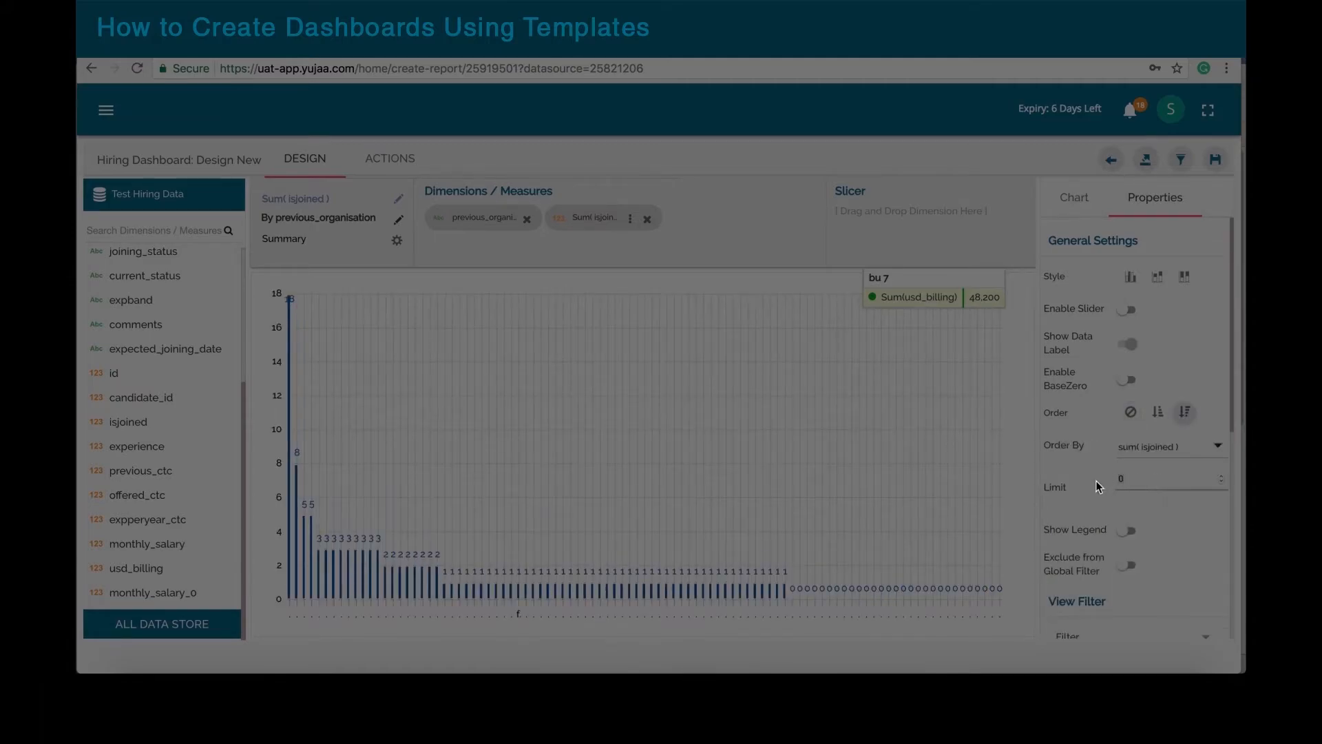
{"action": "type", "text": "15"}
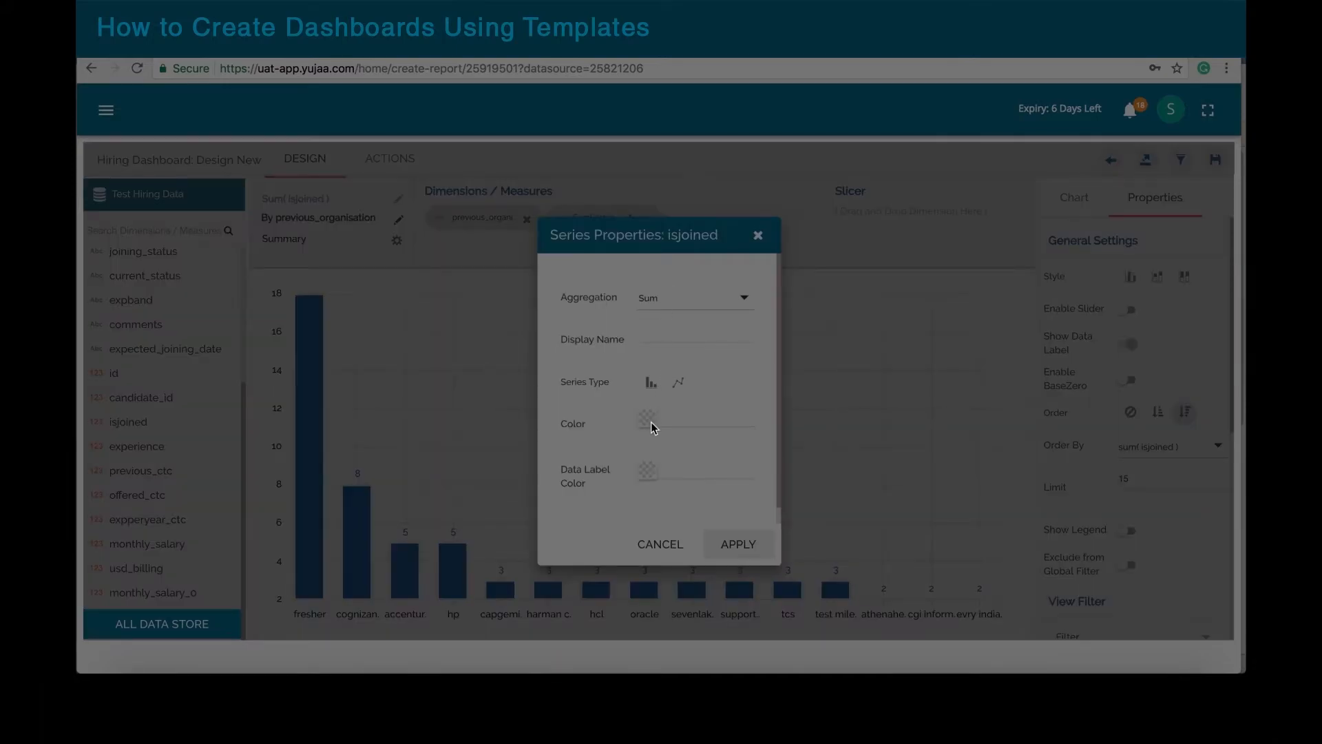
Step: Colour the isjoined bars brown (#a35200) and save the view to the dashboard
{"action": "left_click", "coordinate": [649, 420]}
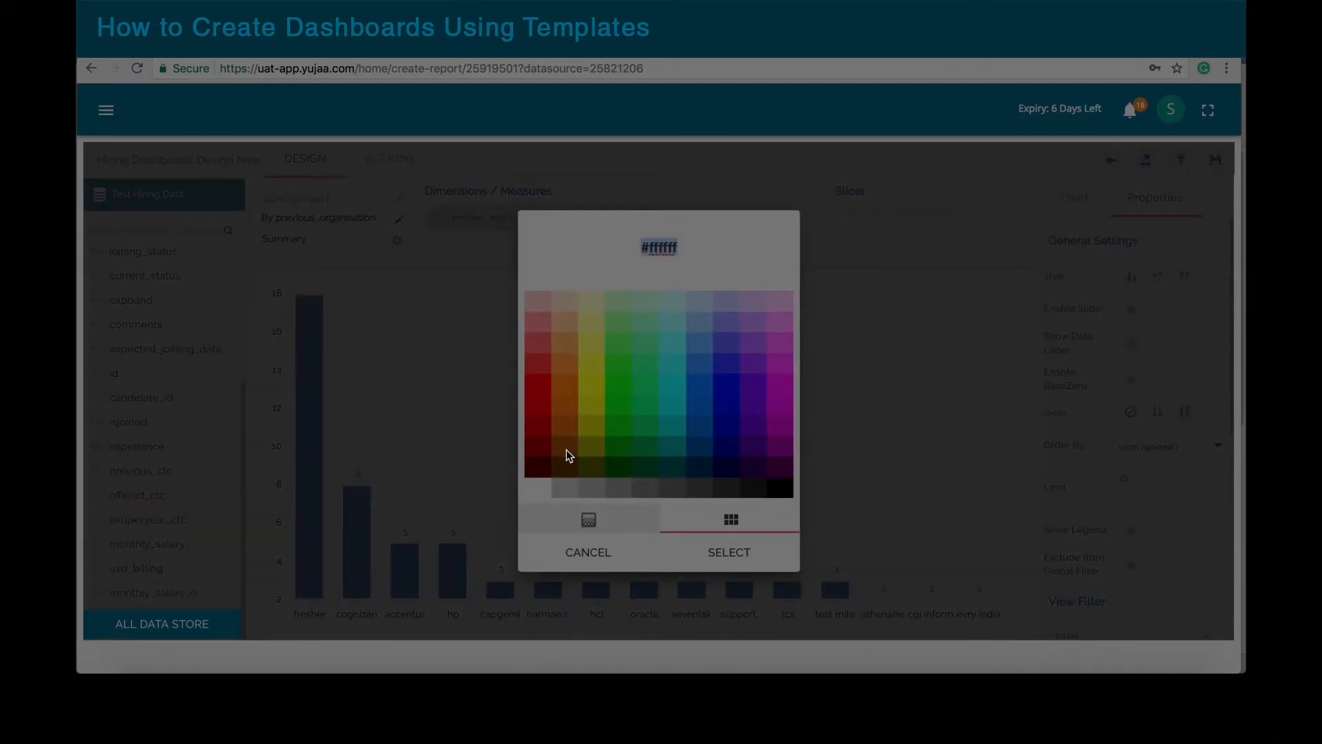
{"action": "left_click", "coordinate": [566, 449]}
{"action": "left_click", "coordinate": [731, 552]}
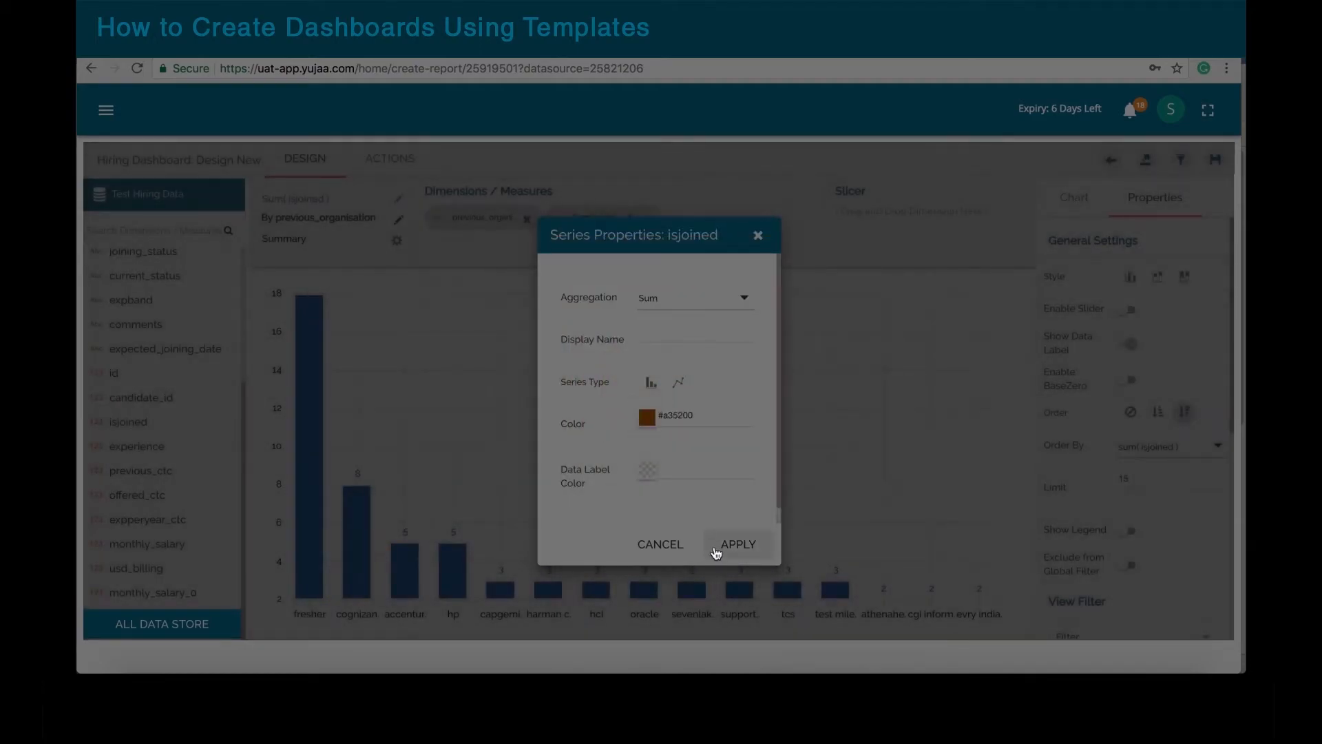
{"action": "left_click", "coordinate": [729, 544]}
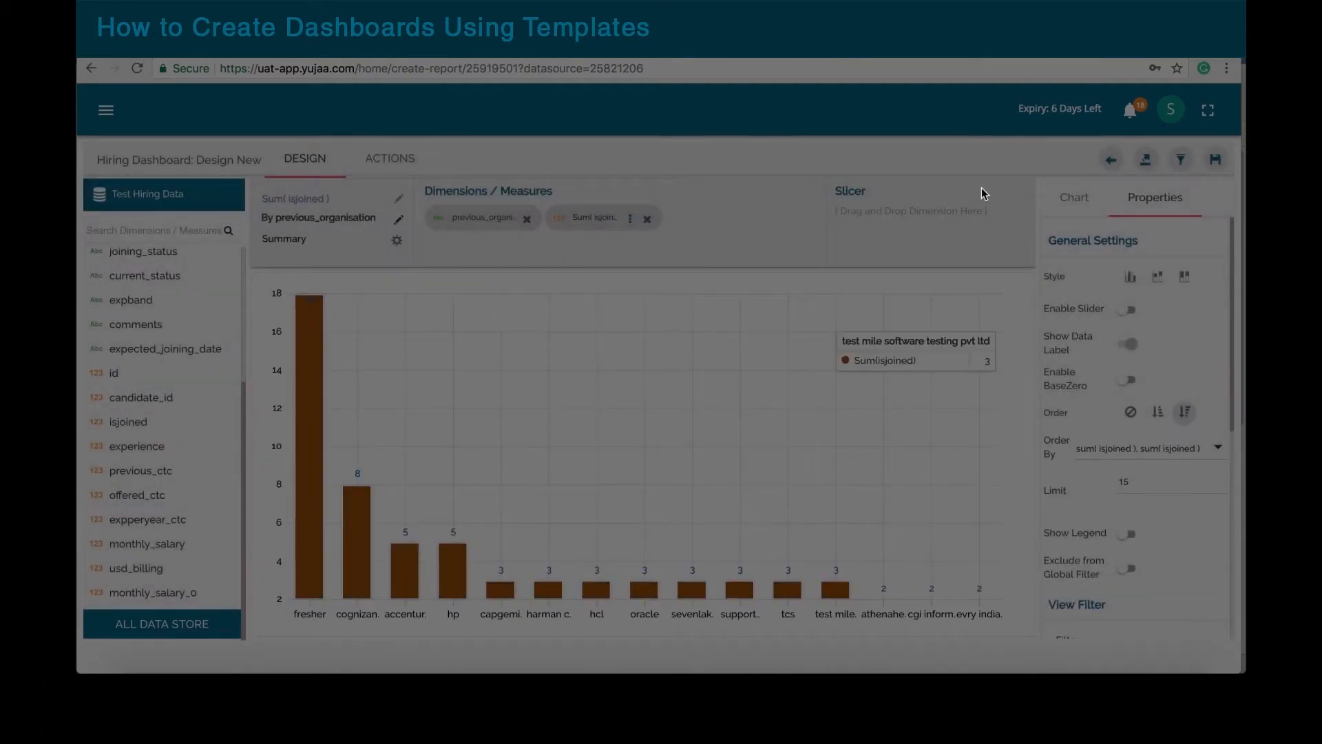
{"action": "left_click", "coordinate": [1215, 159]}
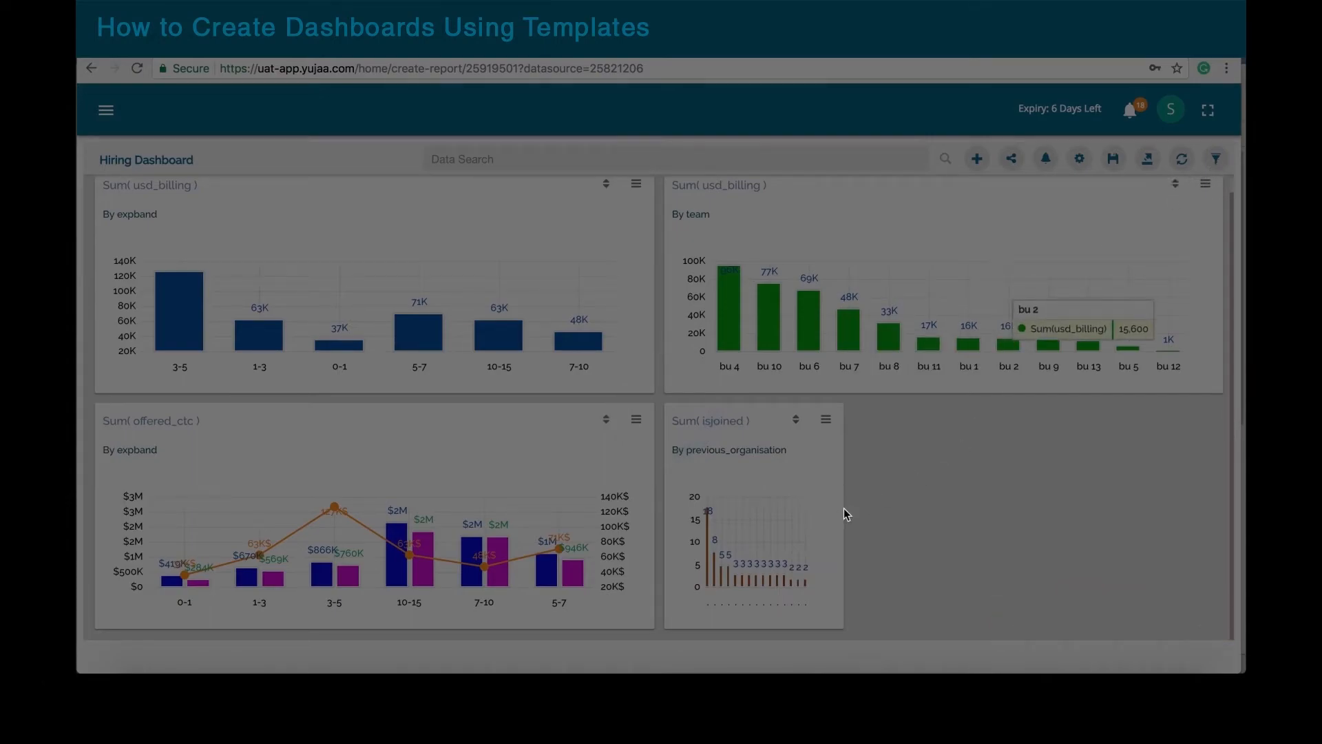
Step: Widen the isjoined card, save the dashboard, and start a Sum(isjoined) by keyskills view
{"action": "left_click_drag", "start_coordinate": [843, 509], "coordinate": [1224, 481]}
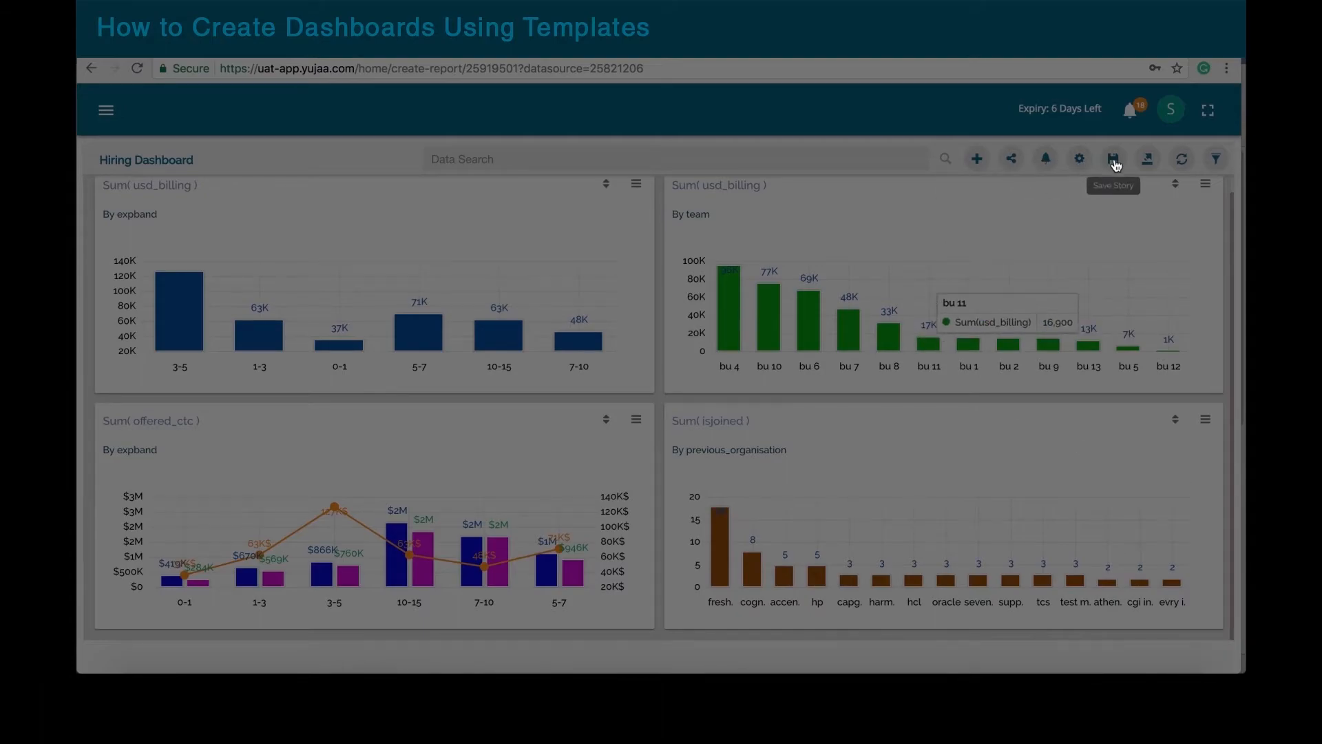
{"action": "left_click", "coordinate": [1106, 163]}
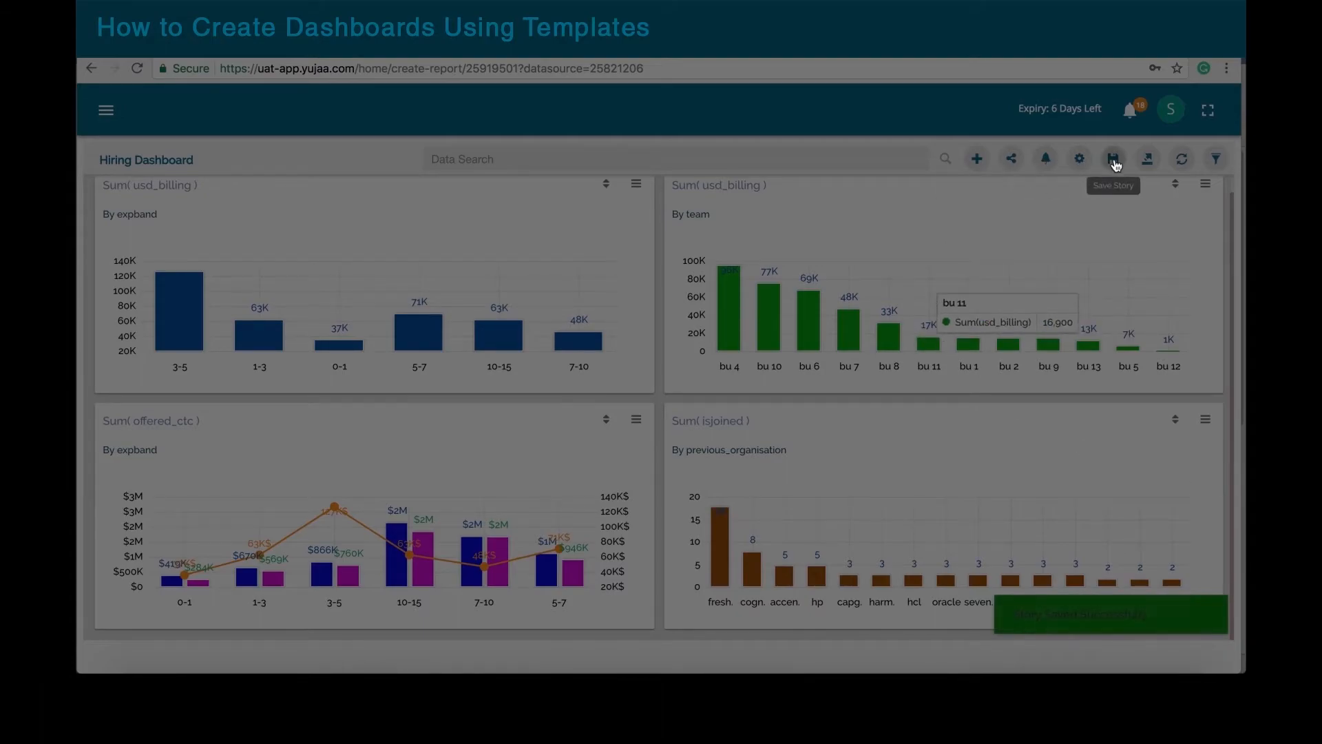
{"action": "left_click", "coordinate": [978, 160]}
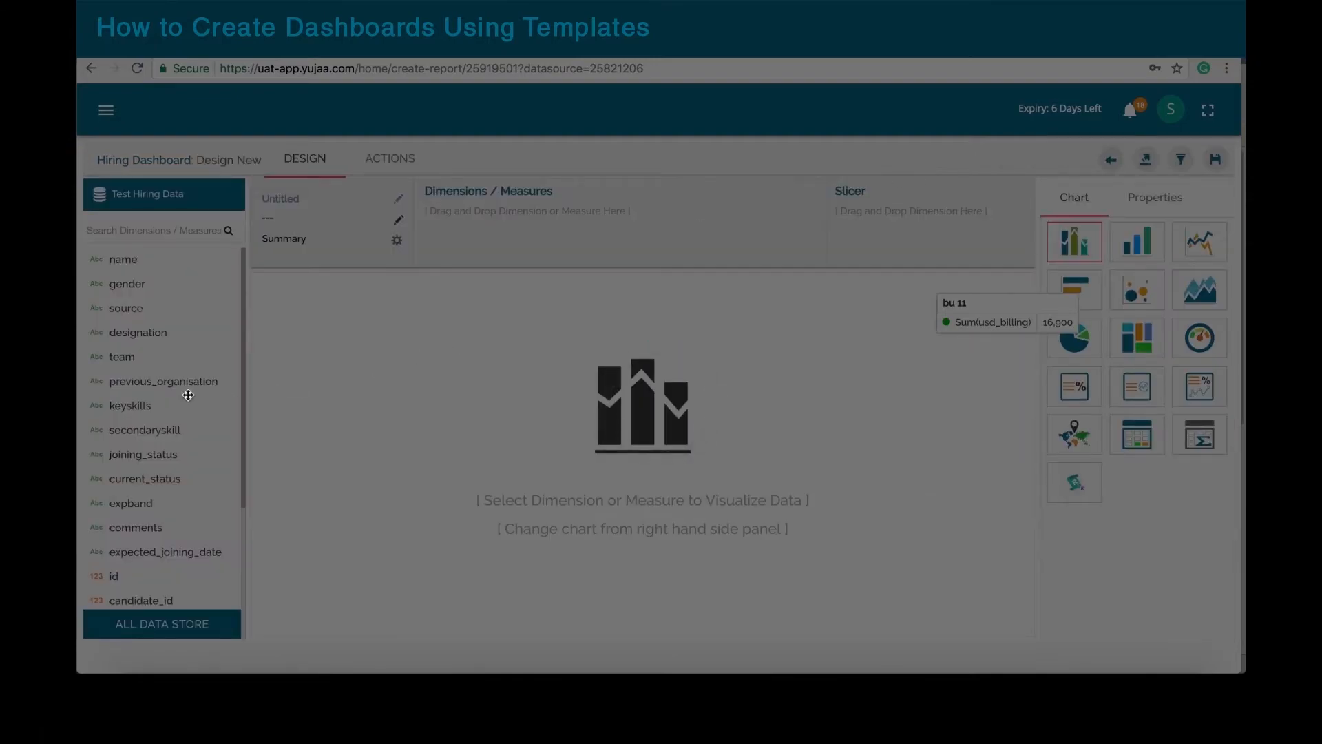
{"action": "scroll", "coordinate": [139, 406], "scroll_direction": "down", "scroll_amount": 1}
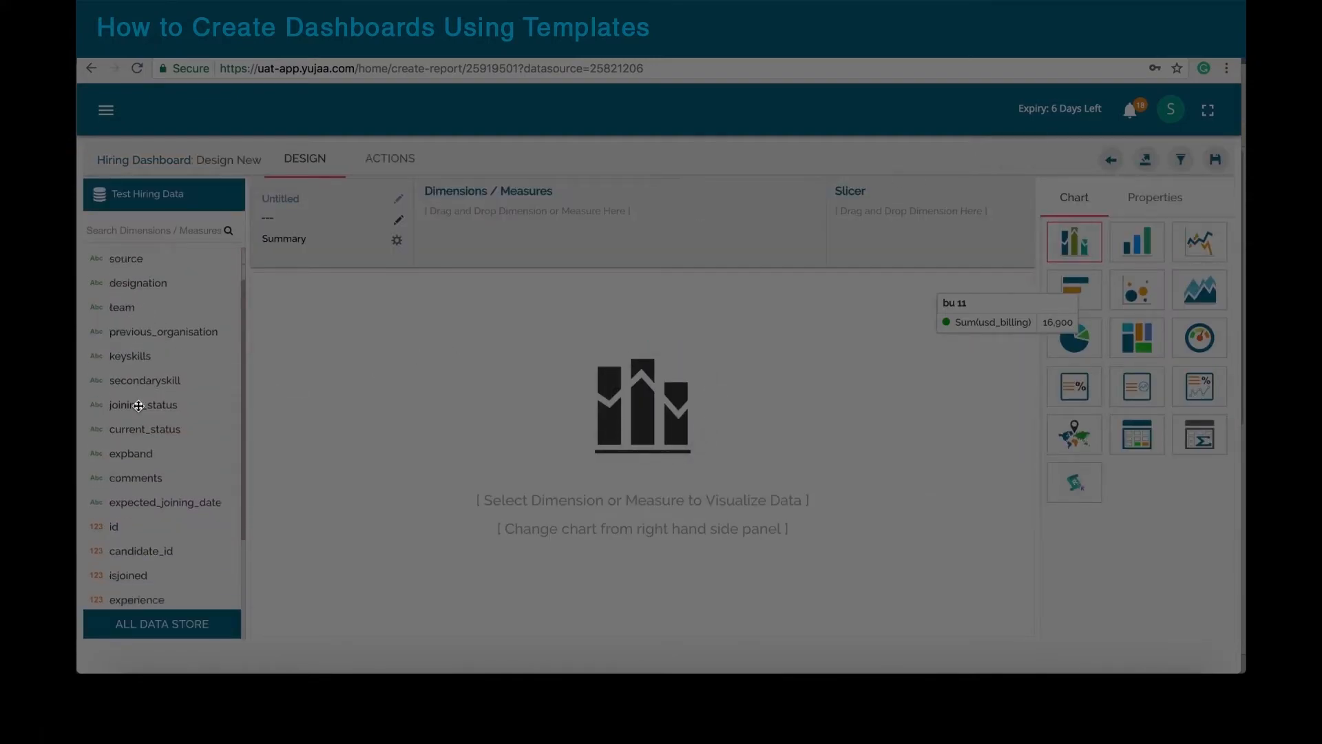
{"action": "scroll", "coordinate": [139, 407], "scroll_direction": "up", "scroll_amount": 1}
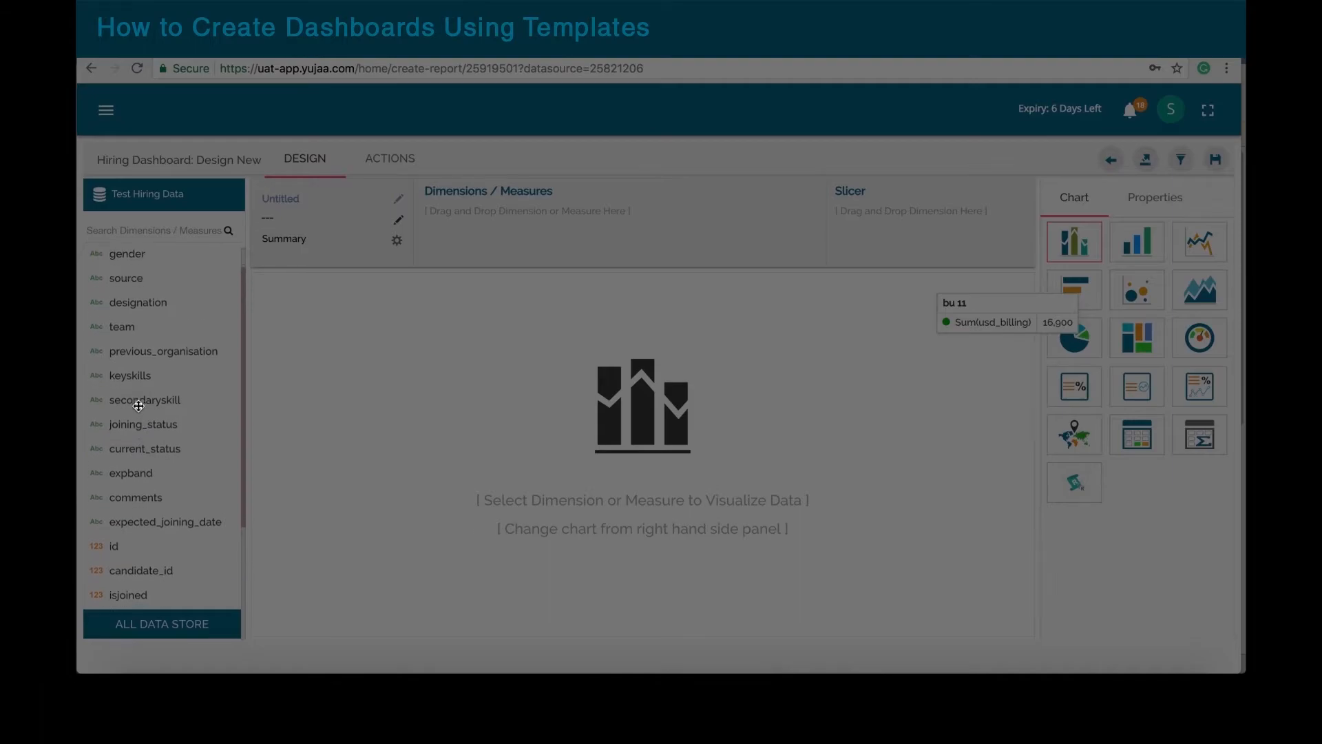
{"action": "left_click_drag", "start_coordinate": [122, 376], "coordinate": [481, 221]}
{"action": "scroll", "coordinate": [173, 454], "scroll_direction": "down", "scroll_amount": 2}
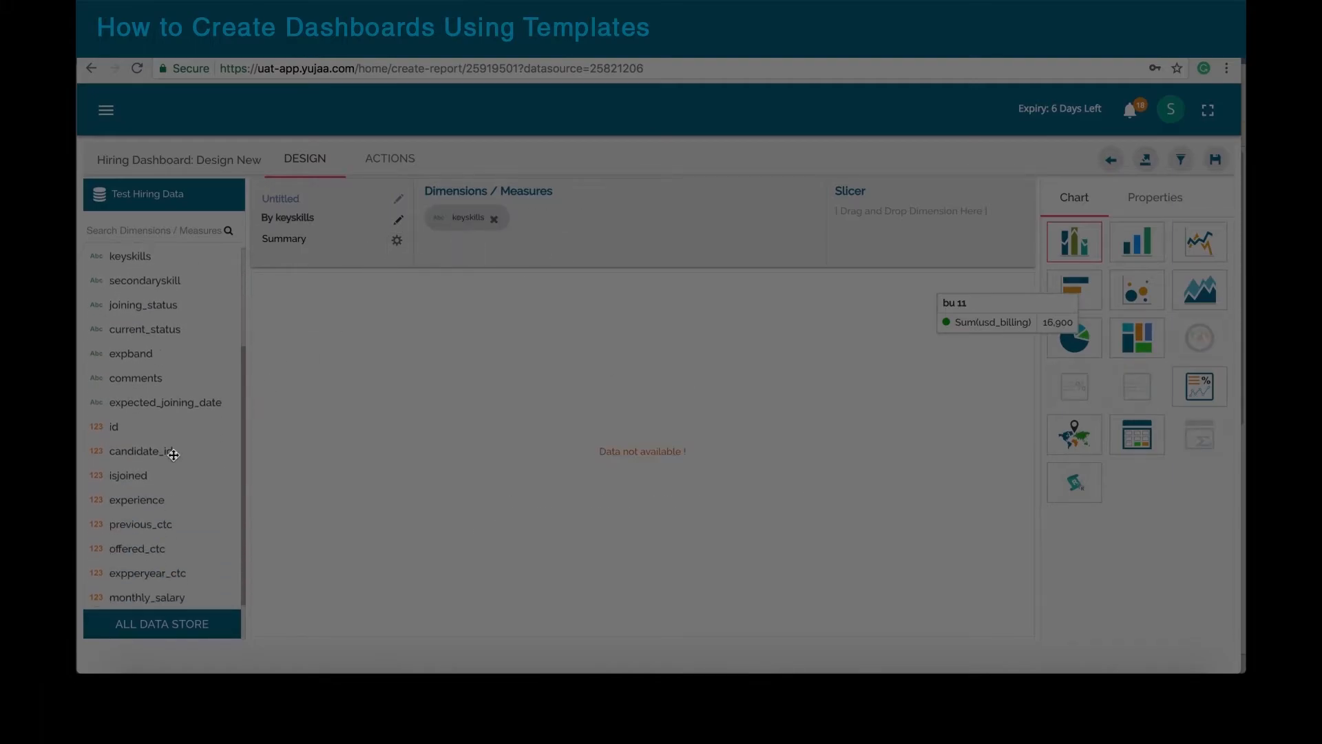
{"action": "left_click_drag", "start_coordinate": [119, 475], "coordinate": [587, 222]}
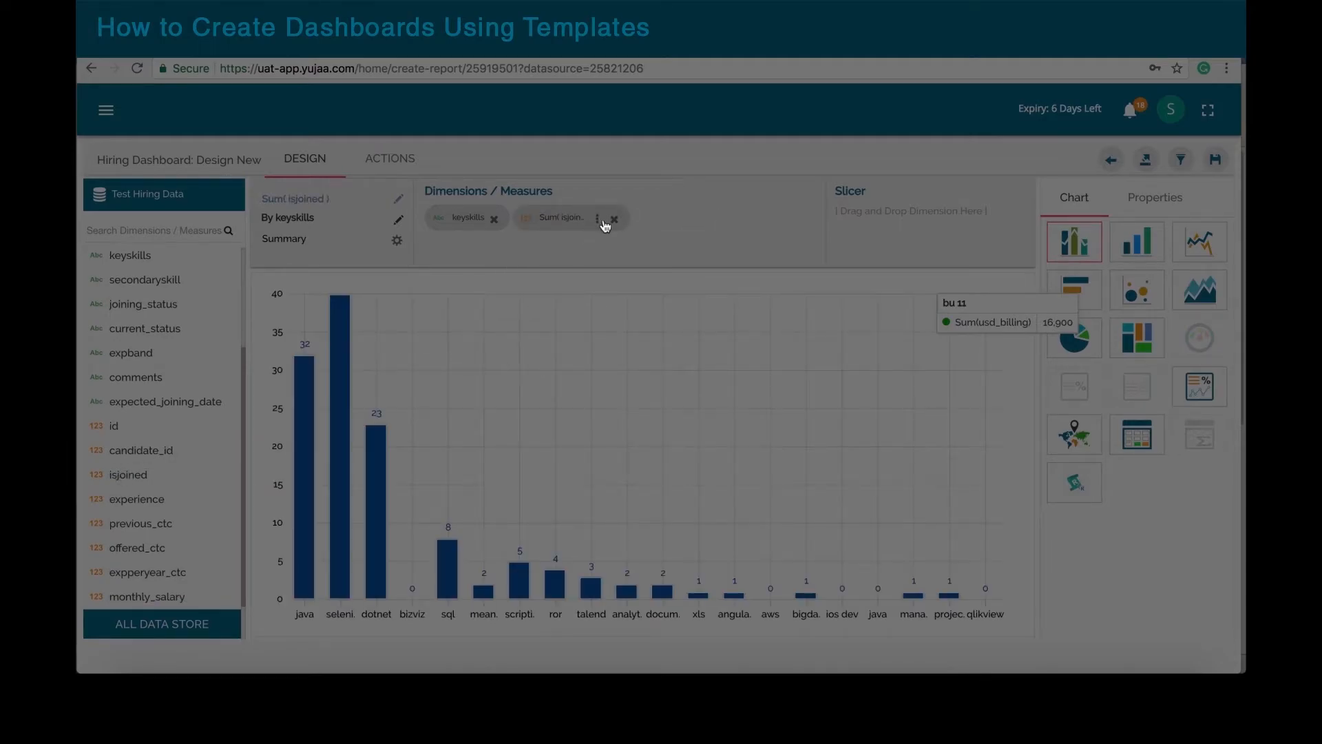
Step: Turn the keyskills view into a pie chart with Max Slices 7 and save it
{"action": "left_click", "coordinate": [1076, 340]}
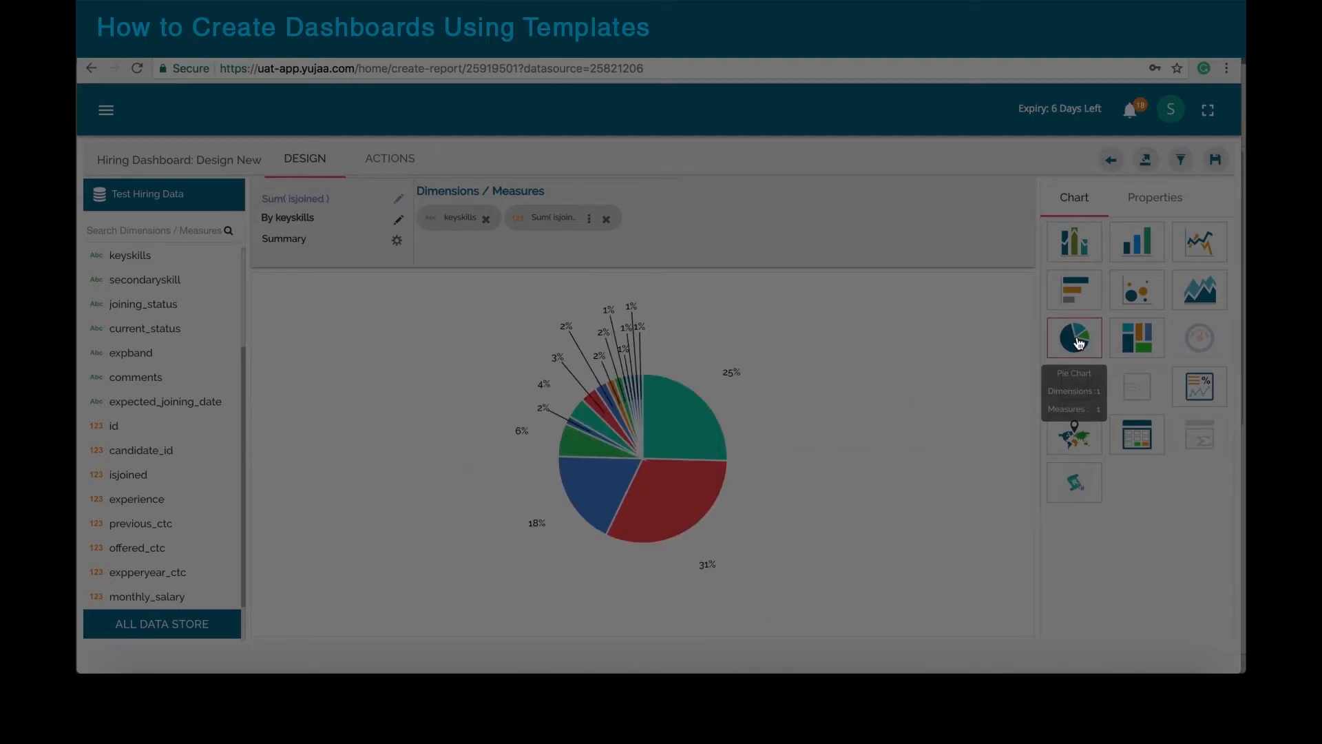
{"action": "left_click", "coordinate": [1156, 198]}
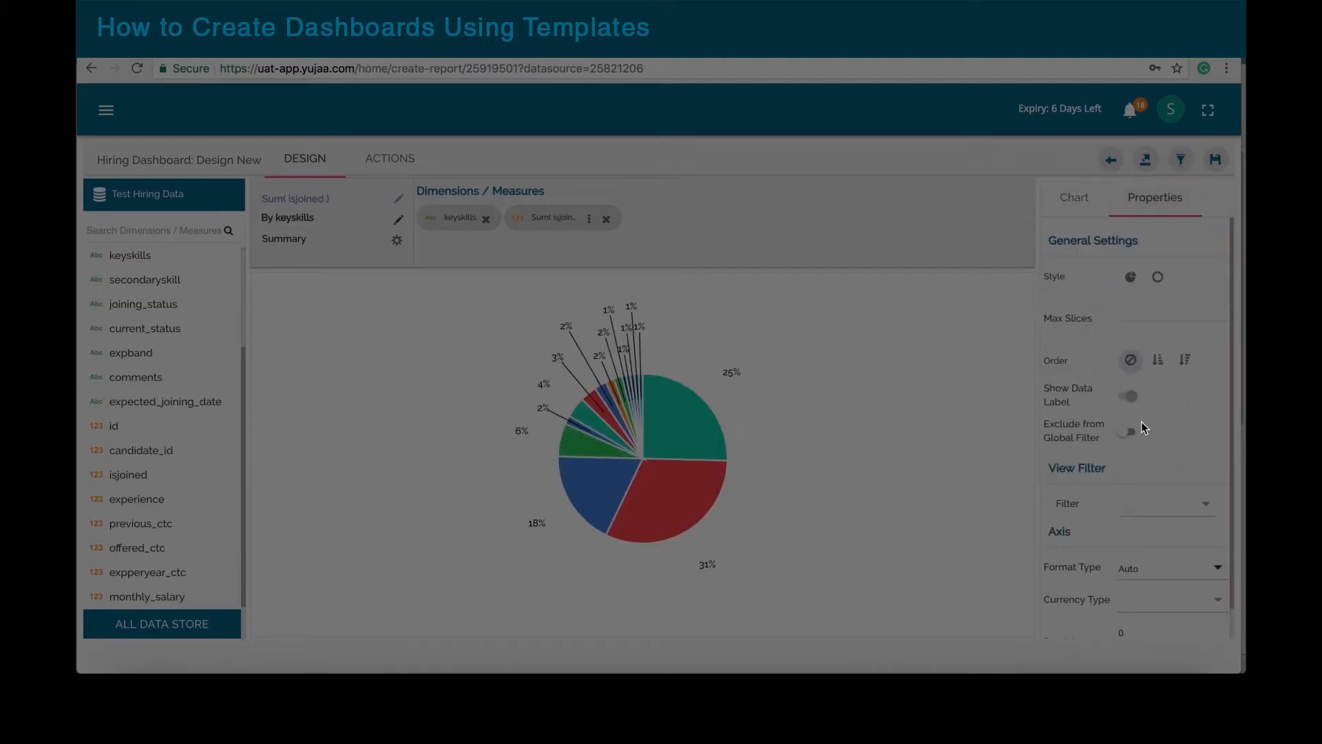
{"action": "left_click", "coordinate": [1159, 361]}
{"action": "scroll", "coordinate": [1165, 413], "scroll_direction": "down", "scroll_amount": 2}
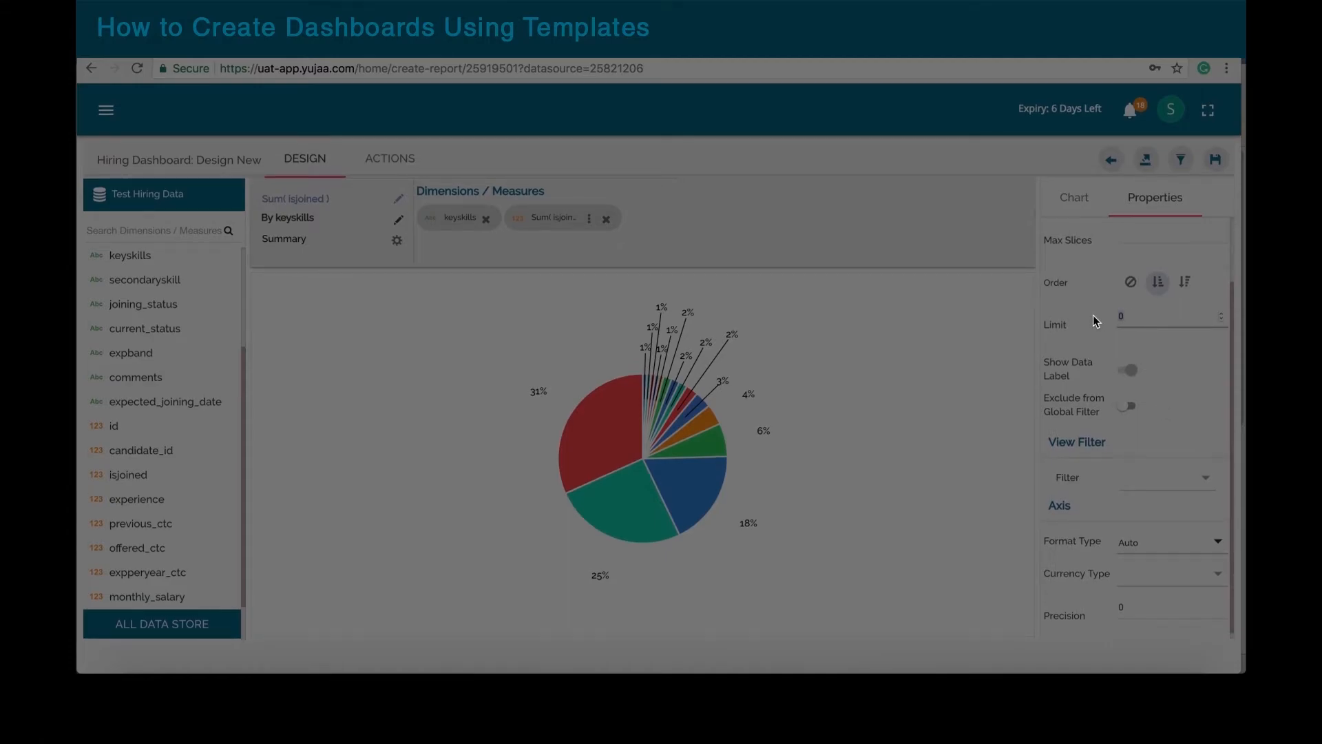
{"action": "type", "text": "7"}
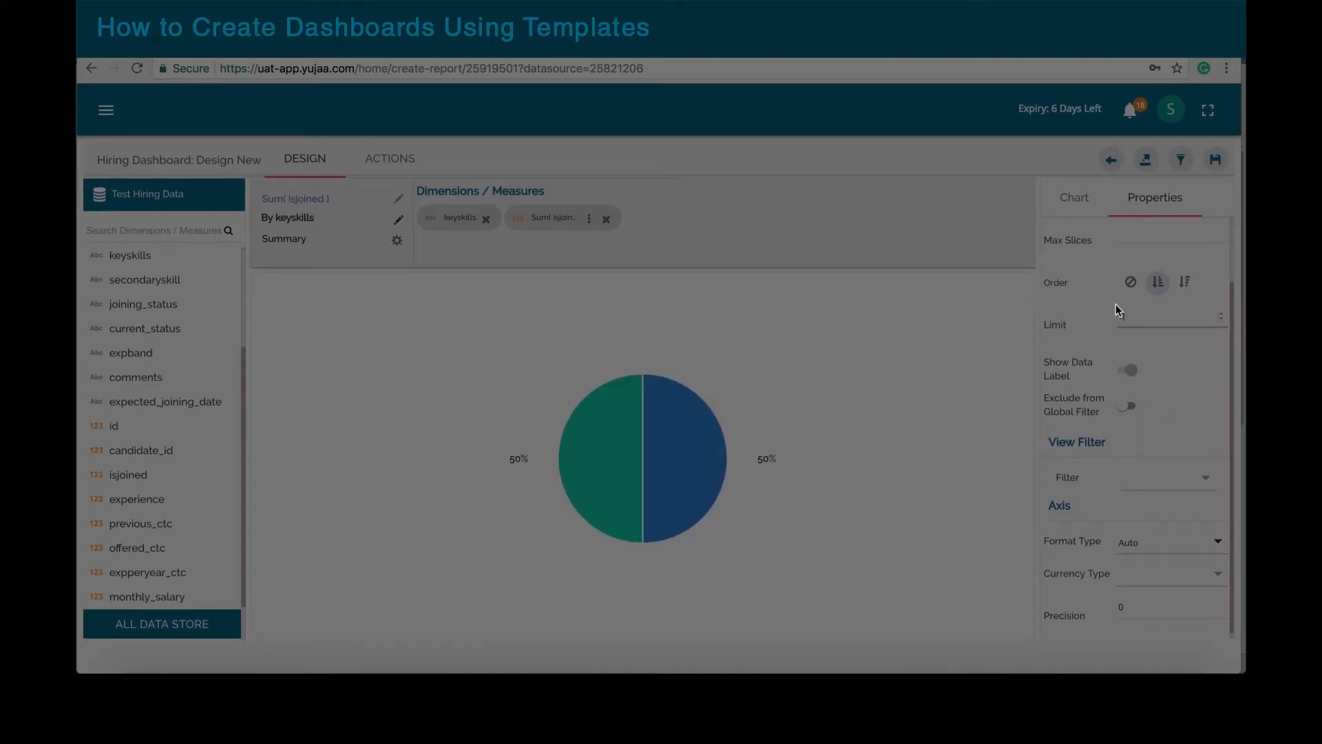
{"action": "left_click", "coordinate": [1130, 283]}
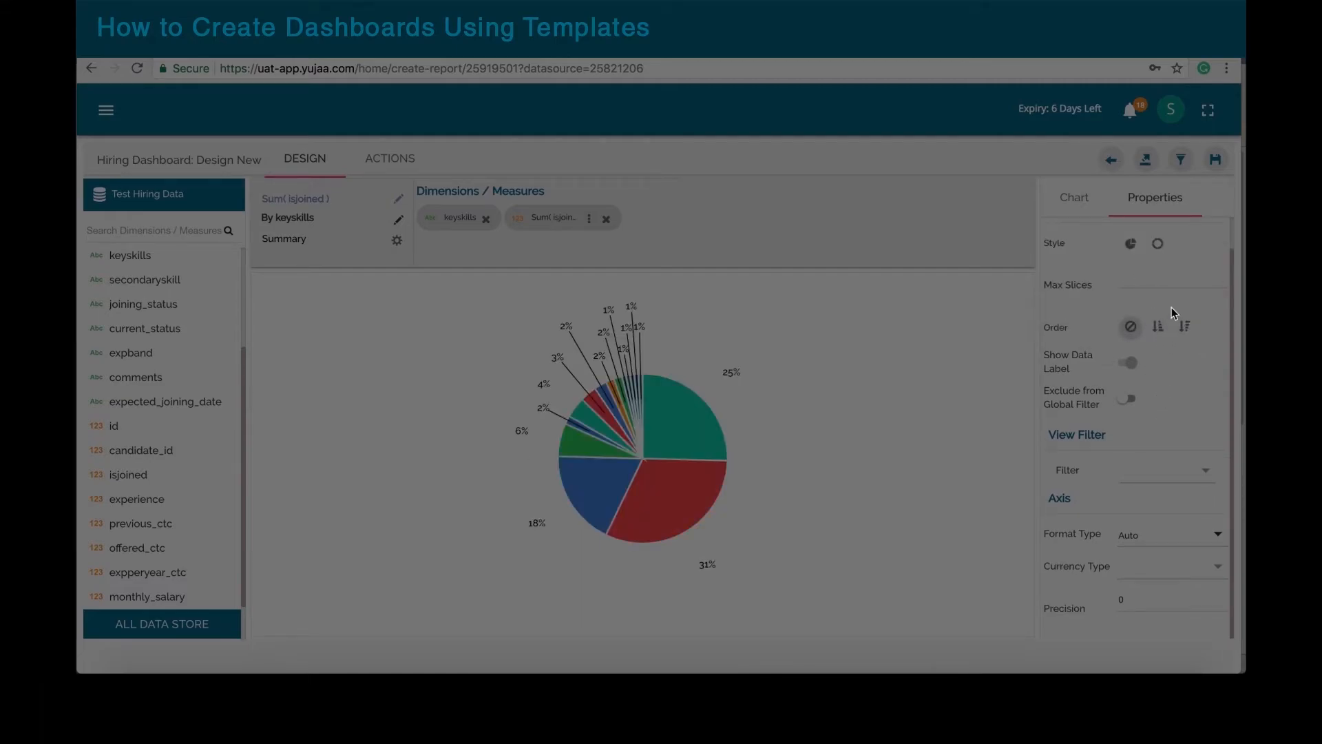
{"action": "left_click", "coordinate": [1165, 278]}
{"action": "type", "text": "7"}
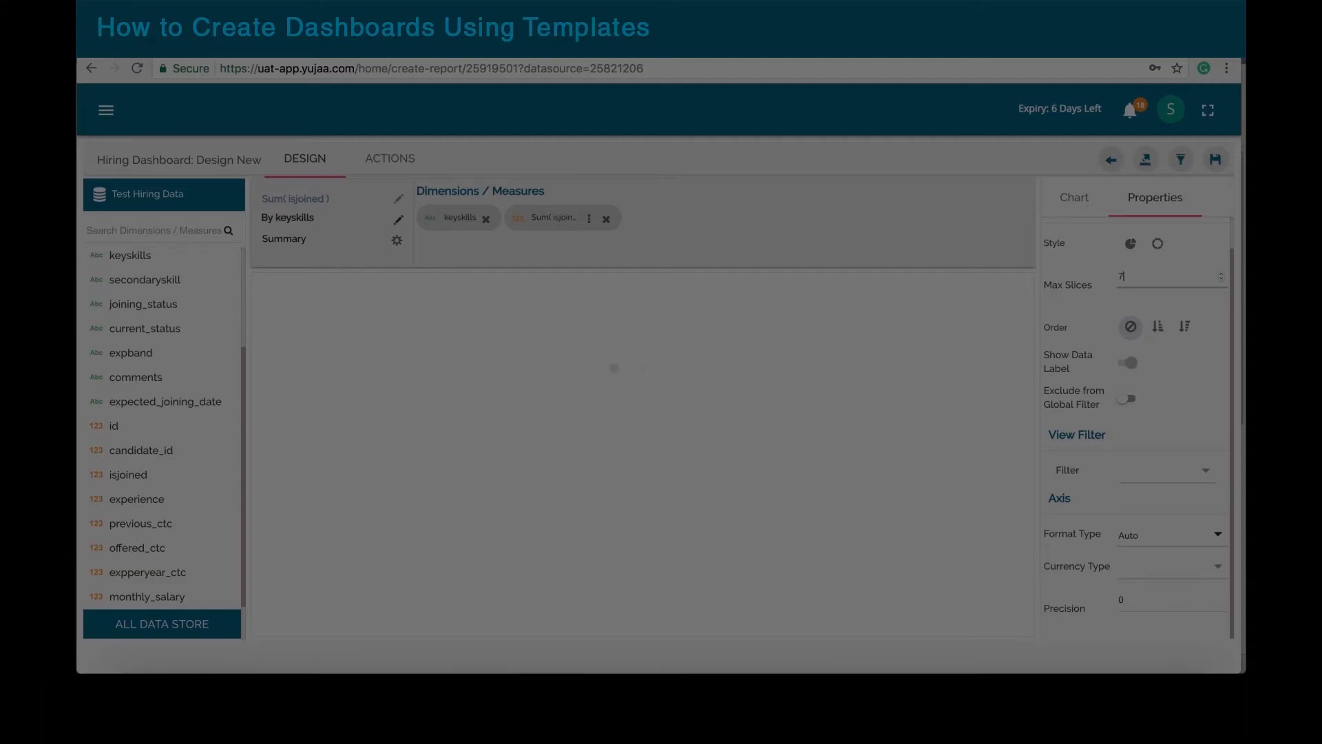
{"action": "left_click", "coordinate": [1216, 161]}
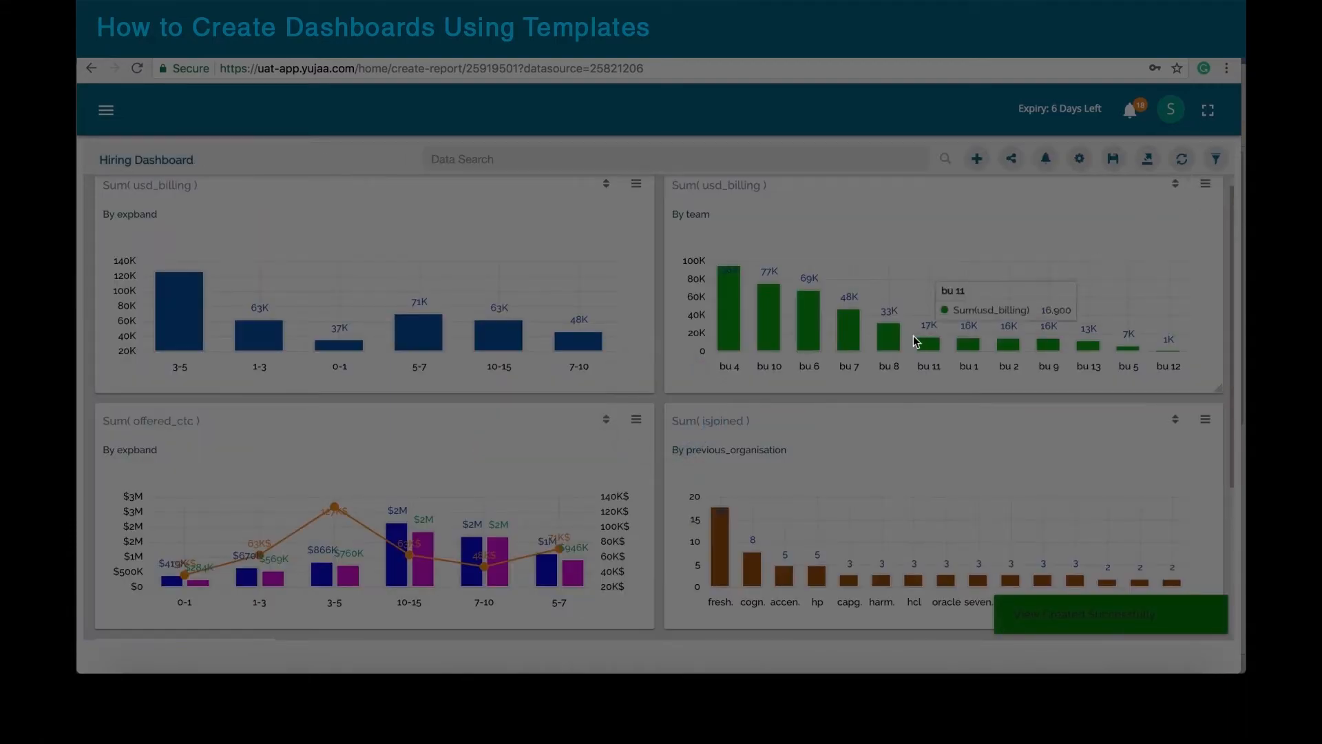
Step: Make the keyskills pie card wider and slightly taller
{"action": "scroll", "coordinate": [913, 340], "scroll_direction": "down", "scroll_amount": 4}
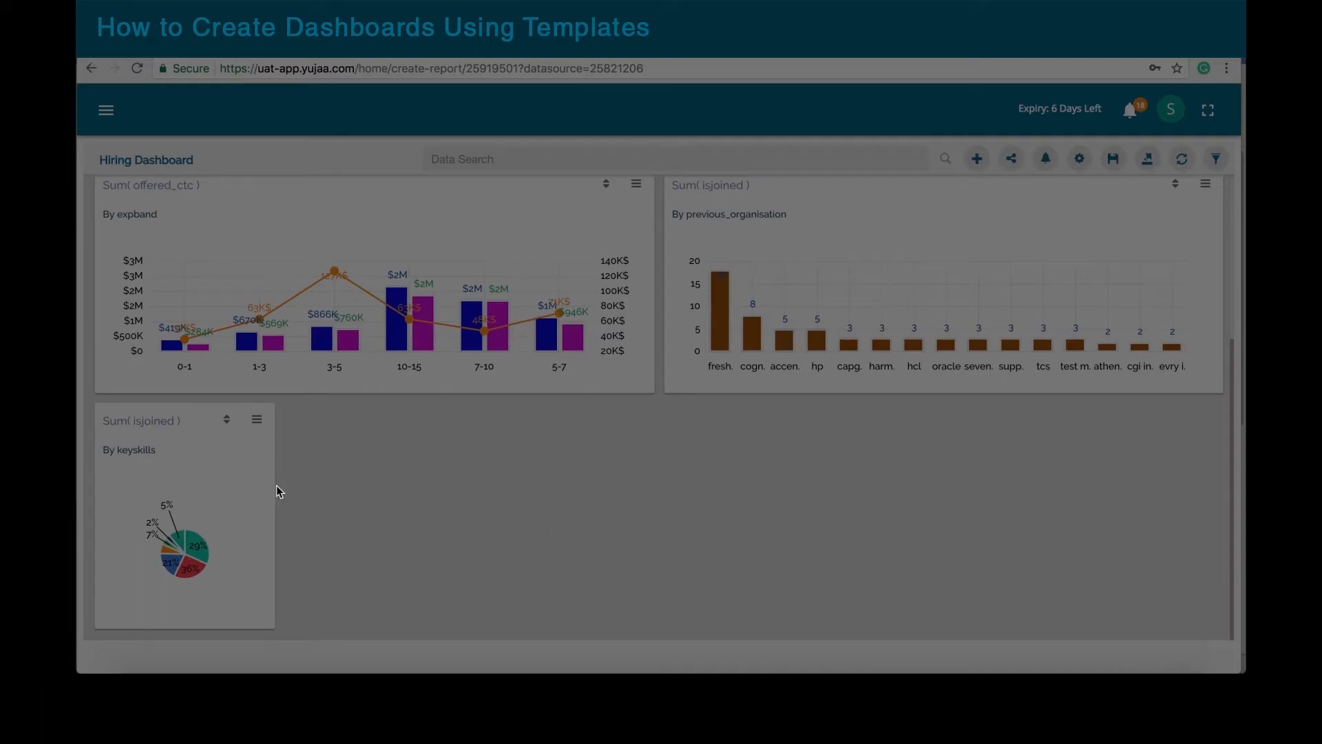
{"action": "left_click_drag", "start_coordinate": [276, 486], "coordinate": [554, 508]}
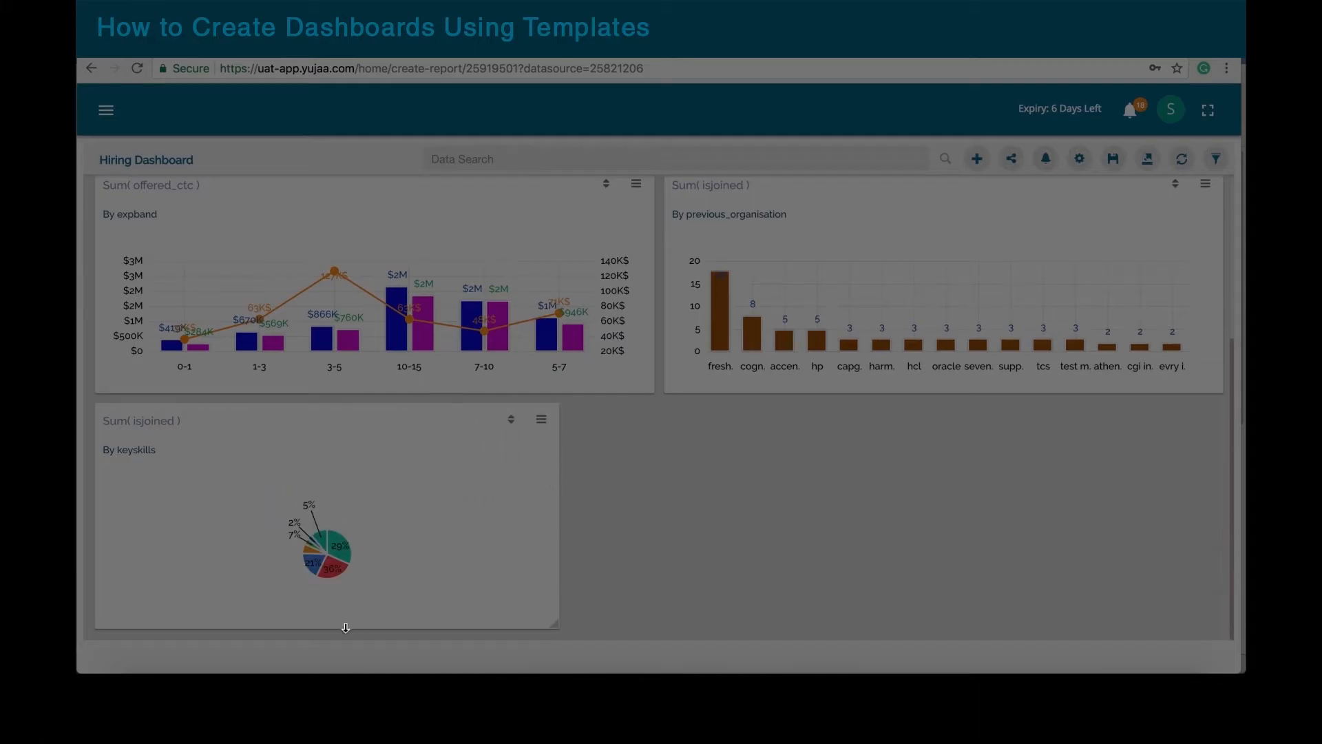
{"action": "left_click_drag", "start_coordinate": [346, 628], "coordinate": [346, 637]}
Step: Sort the pie slices by keyskills, then reopen the pie view and save it
{"action": "left_click", "coordinate": [511, 421]}
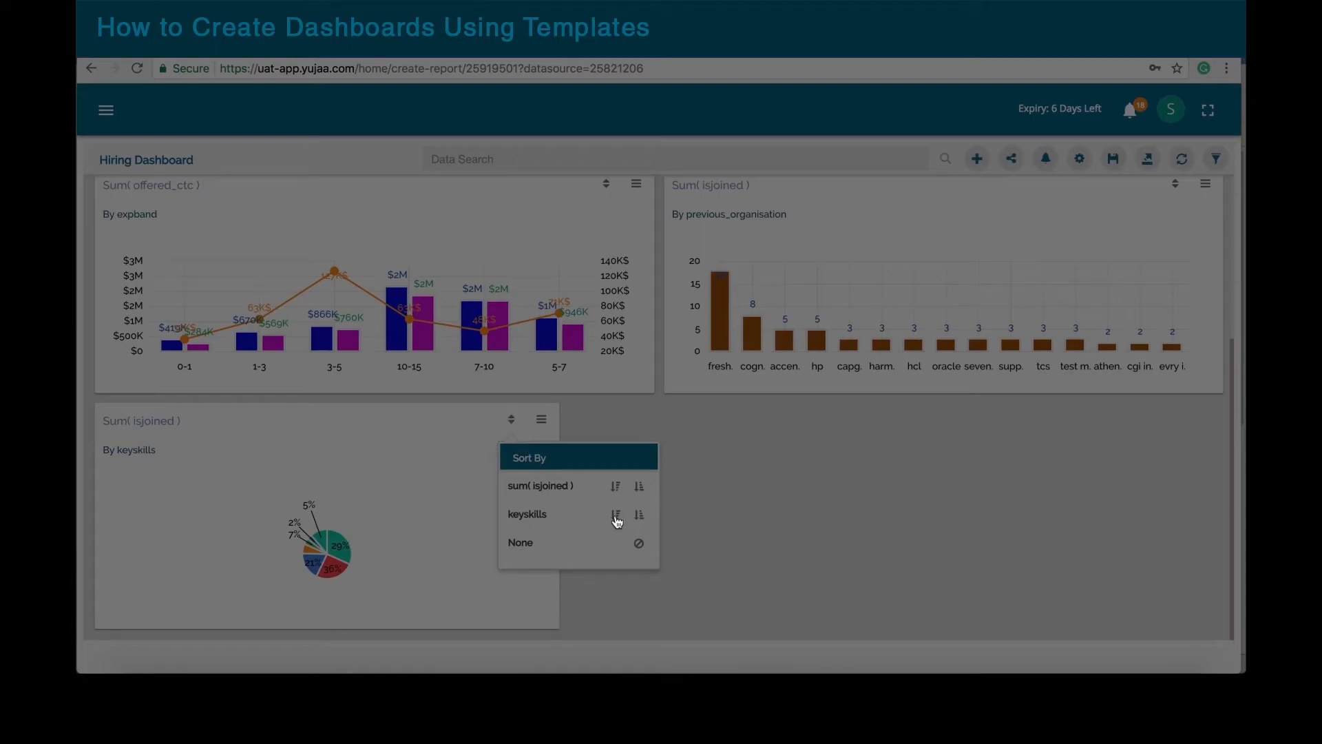
{"action": "left_click", "coordinate": [615, 515]}
{"action": "left_click", "coordinate": [541, 419]}
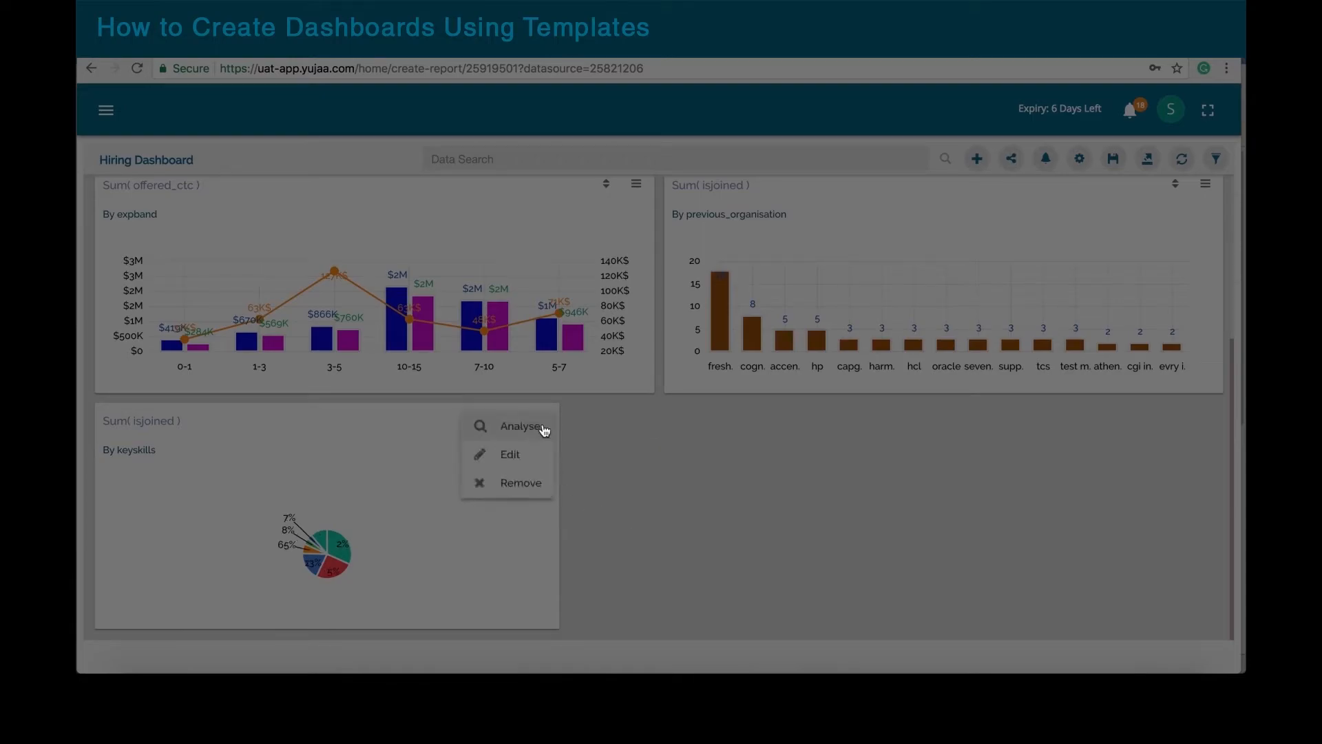
{"action": "left_click", "coordinate": [521, 456]}
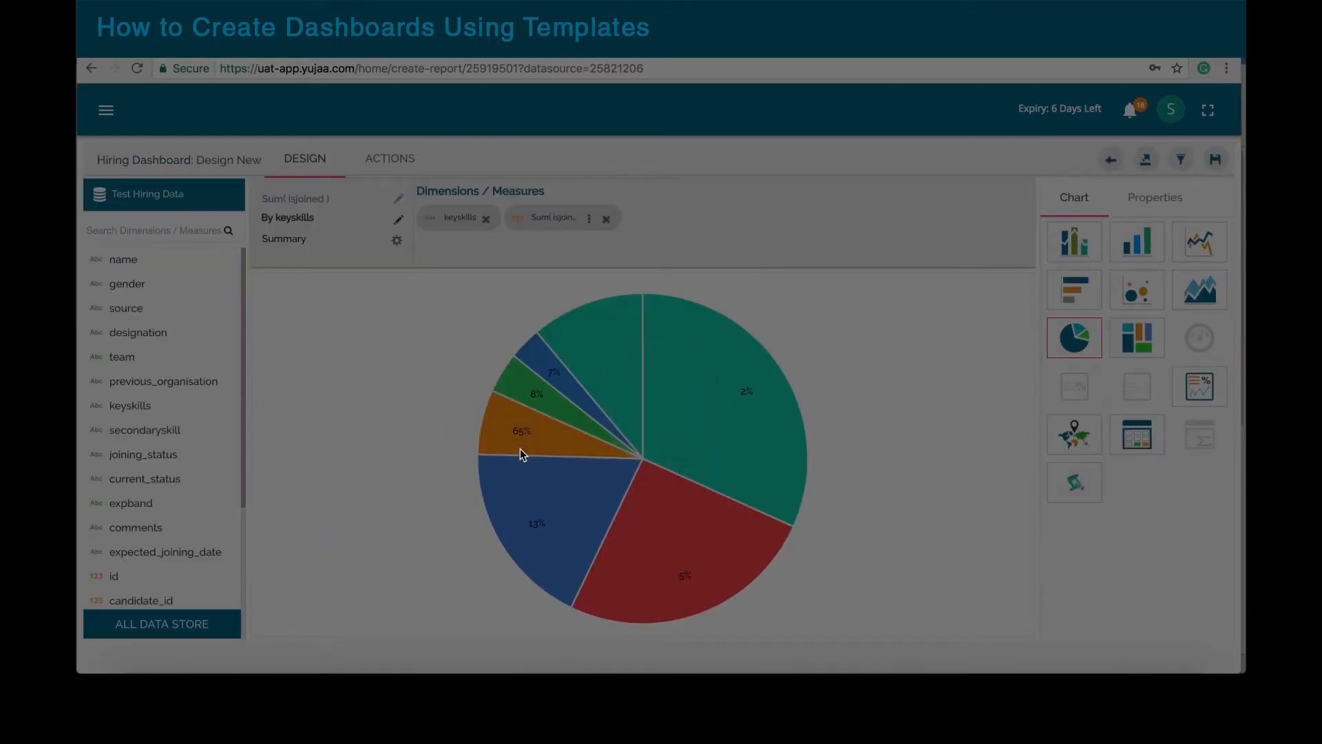
{"action": "mouse_move", "coordinate": [684, 406]}
{"action": "left_click", "coordinate": [1215, 159]}
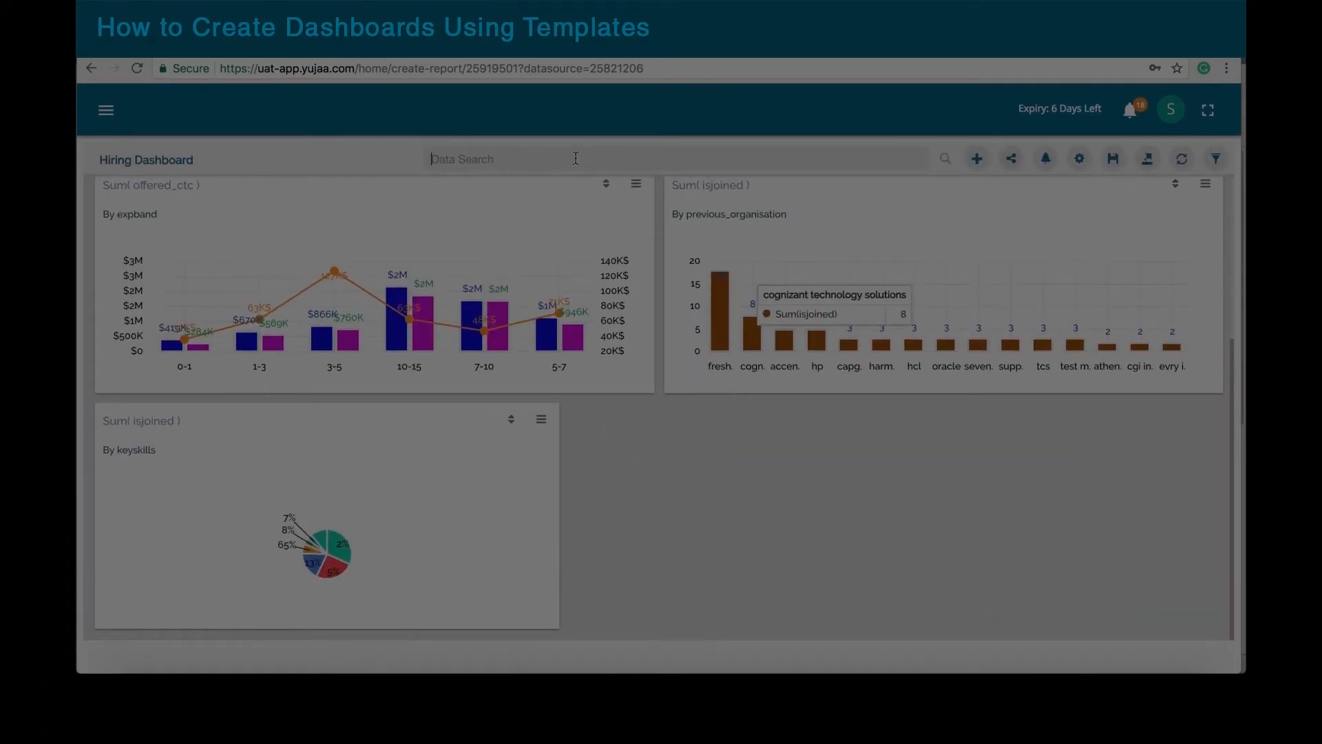
Step: Clear the Data Search box, save the Hiring Dashboard, and open Reports & Dashboards
{"action": "type", "text": "c"}
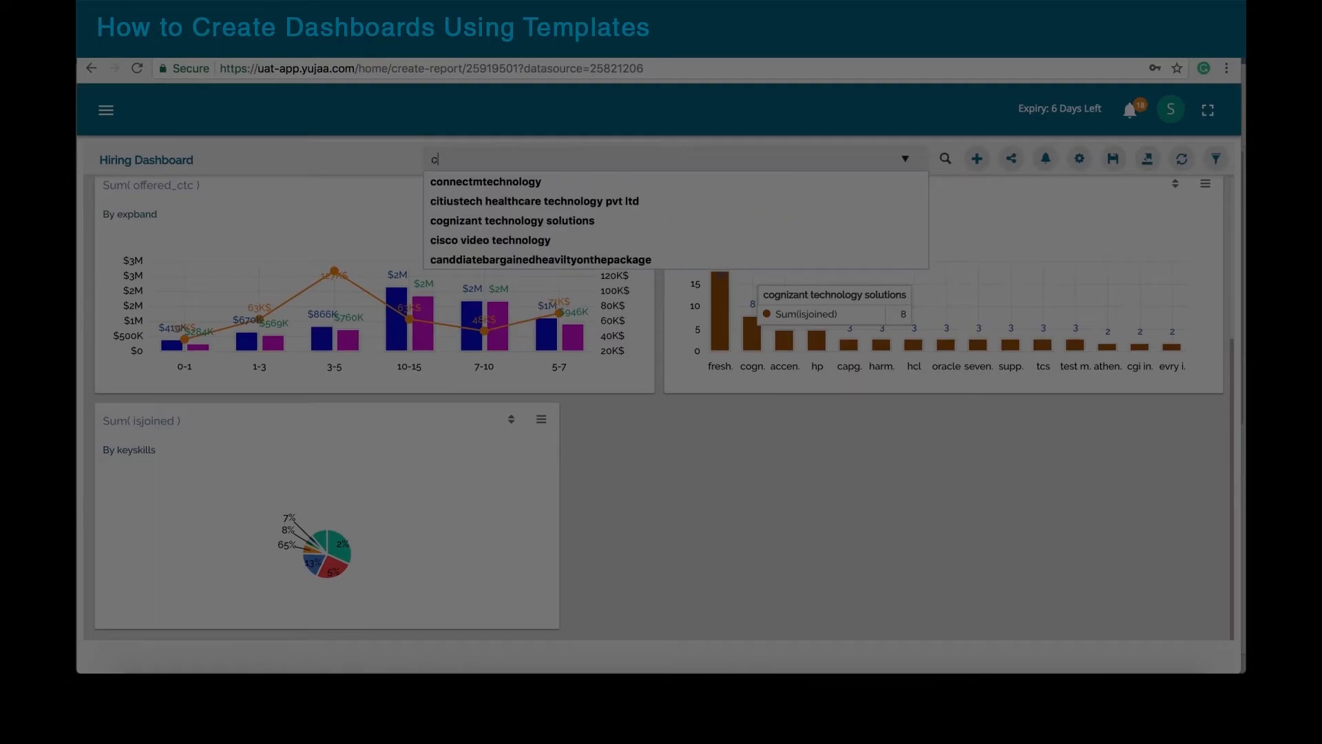
{"action": "key", "text": "BackSpace"}
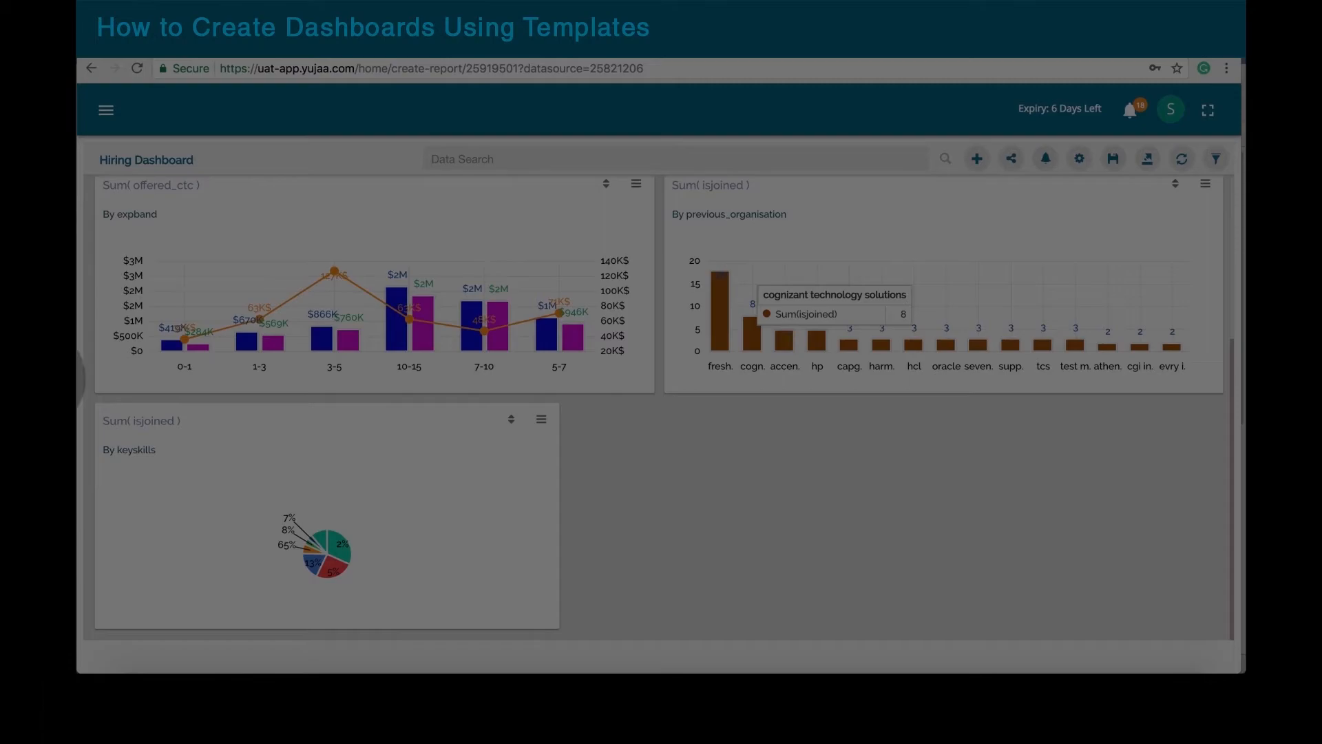
{"action": "scroll", "coordinate": [473, 263], "scroll_direction": "up", "scroll_amount": 4}
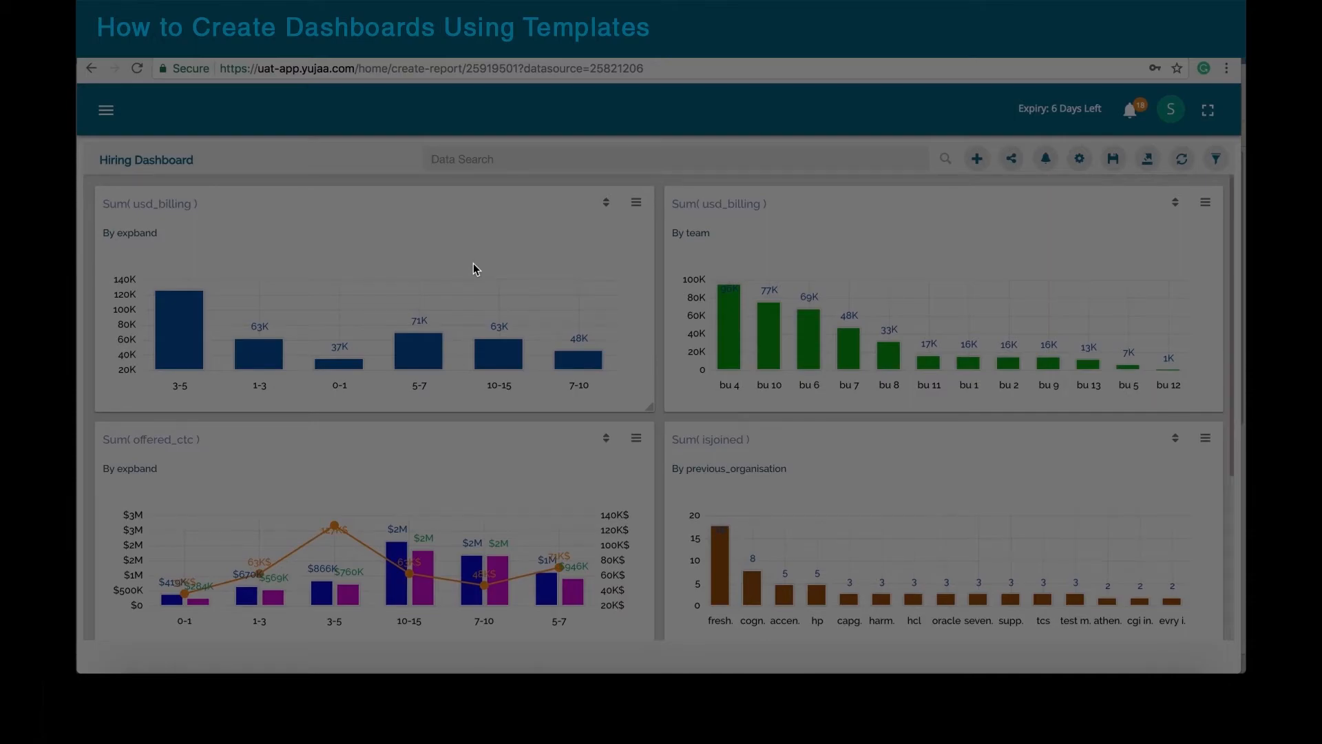
{"action": "left_click", "coordinate": [106, 110]}
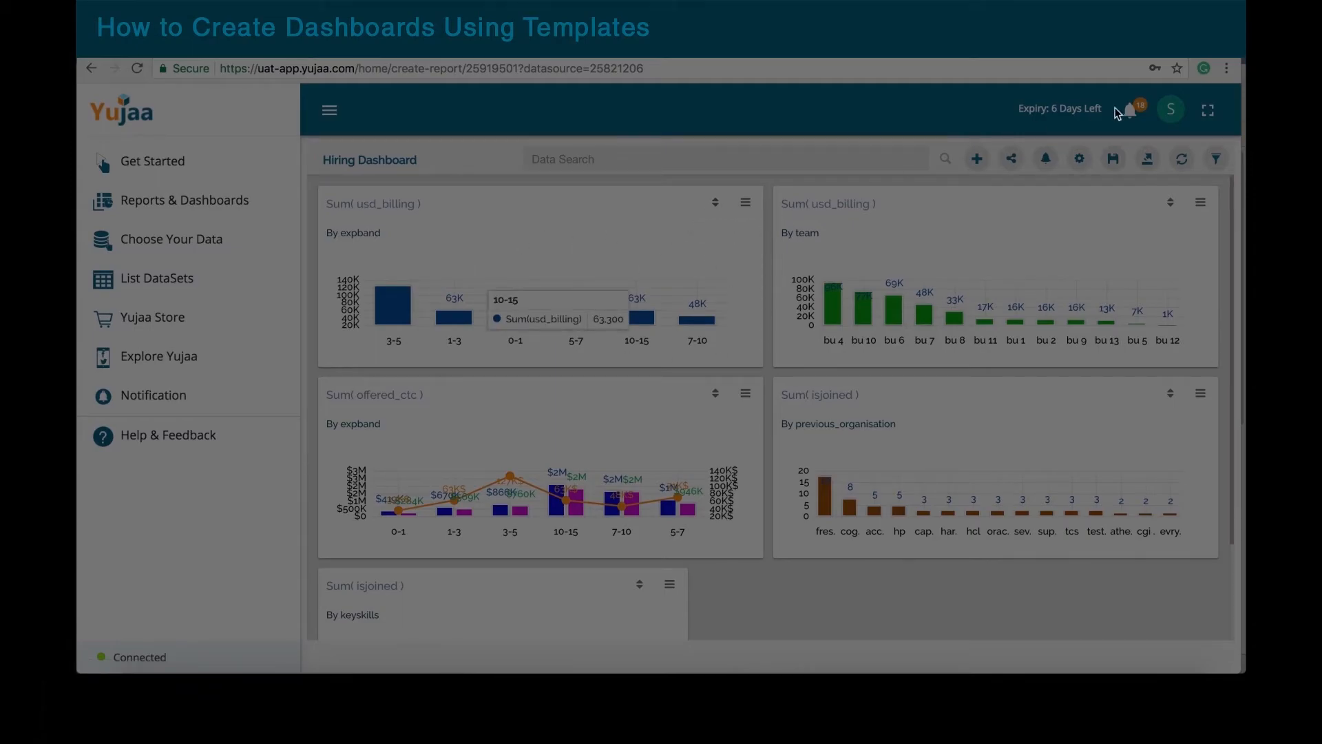
{"action": "left_click", "coordinate": [1112, 161]}
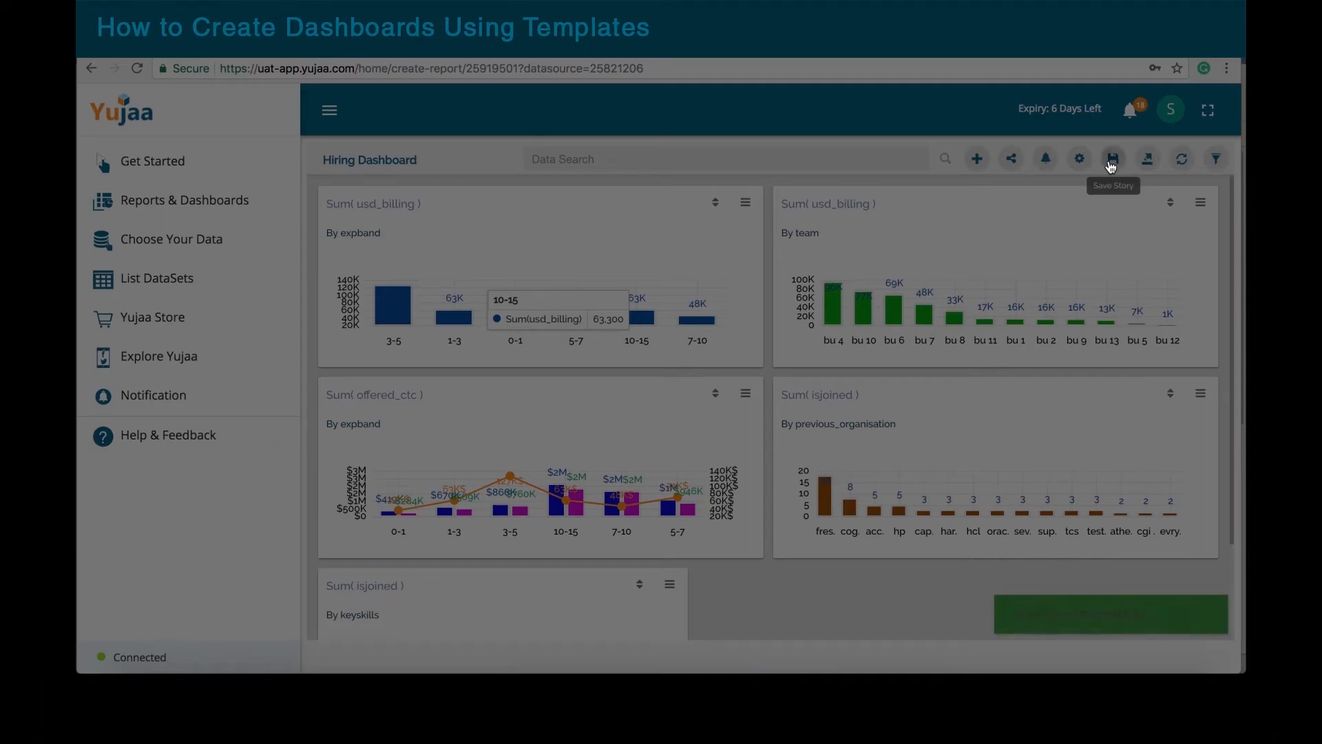
{"action": "left_click", "coordinate": [214, 208]}
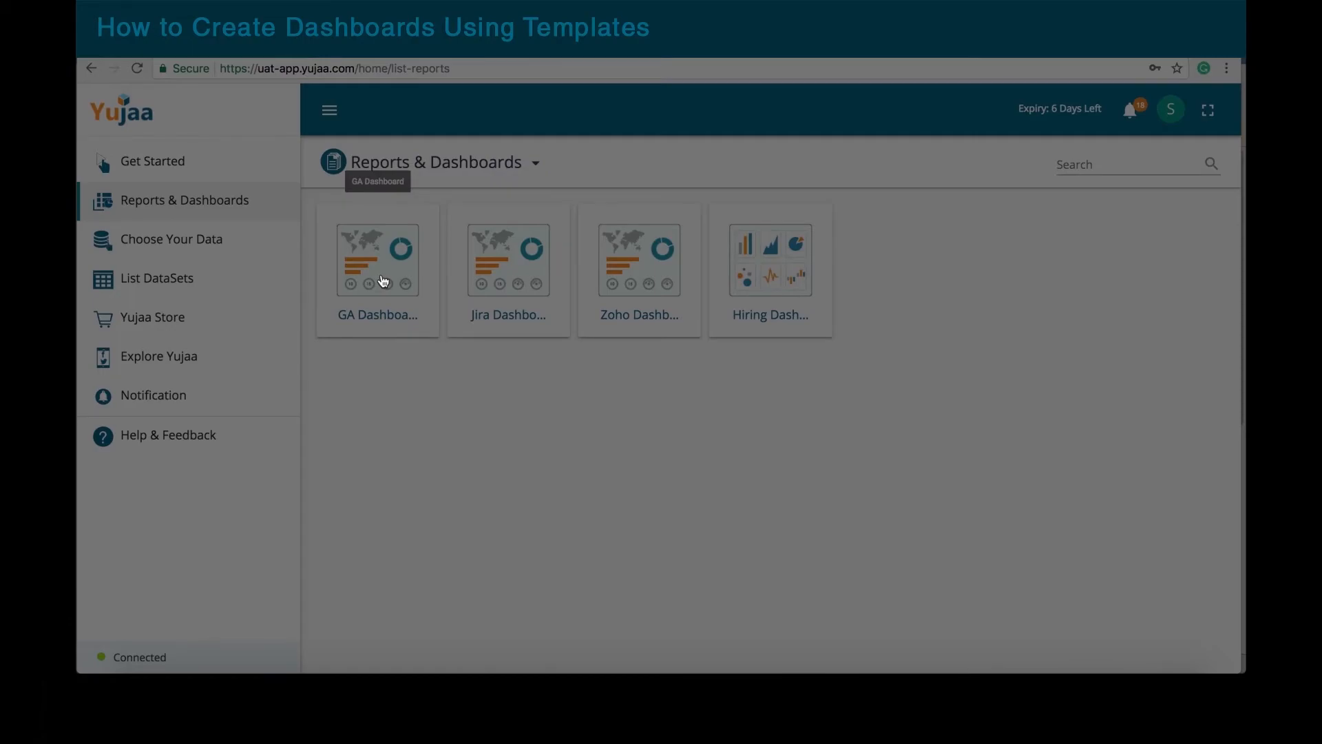
Step: Preview the Zoho dashboard template, then go back and open the GA Dashboard
{"action": "left_click", "coordinate": [653, 278]}
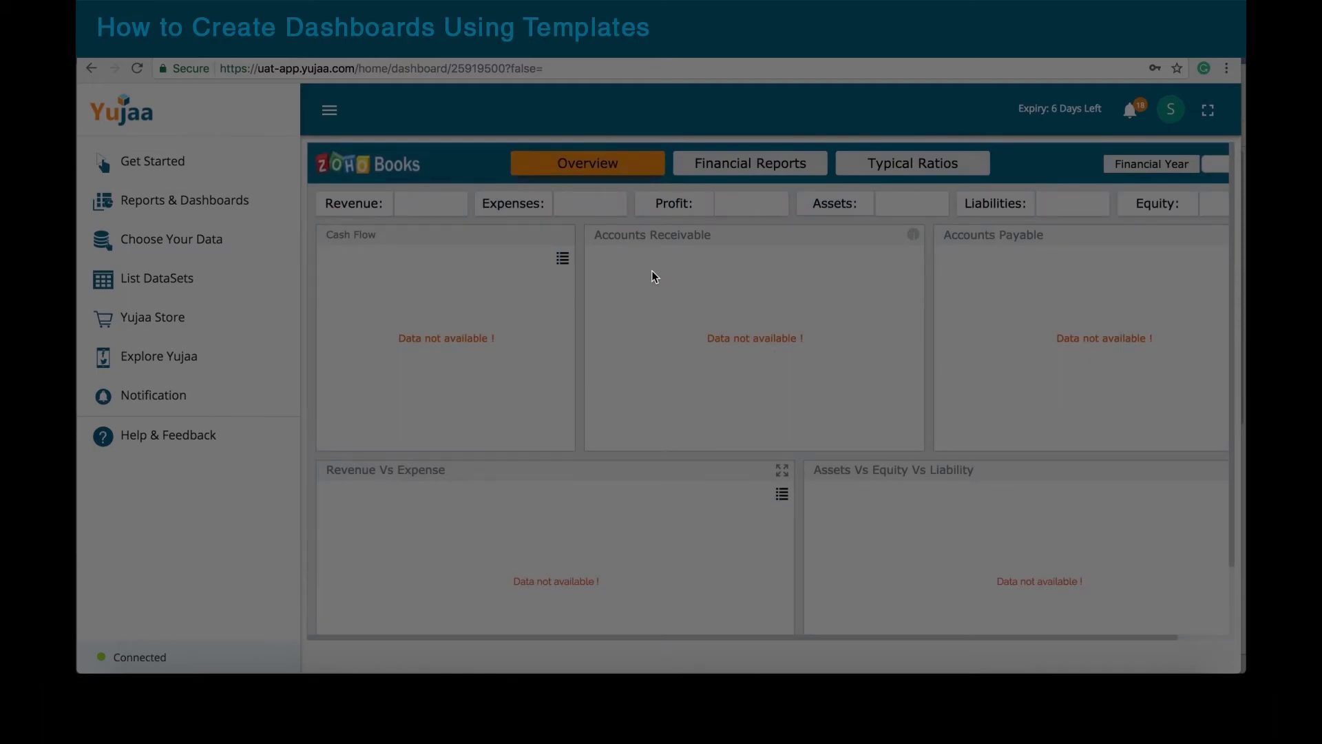
{"action": "left_click", "coordinate": [195, 200]}
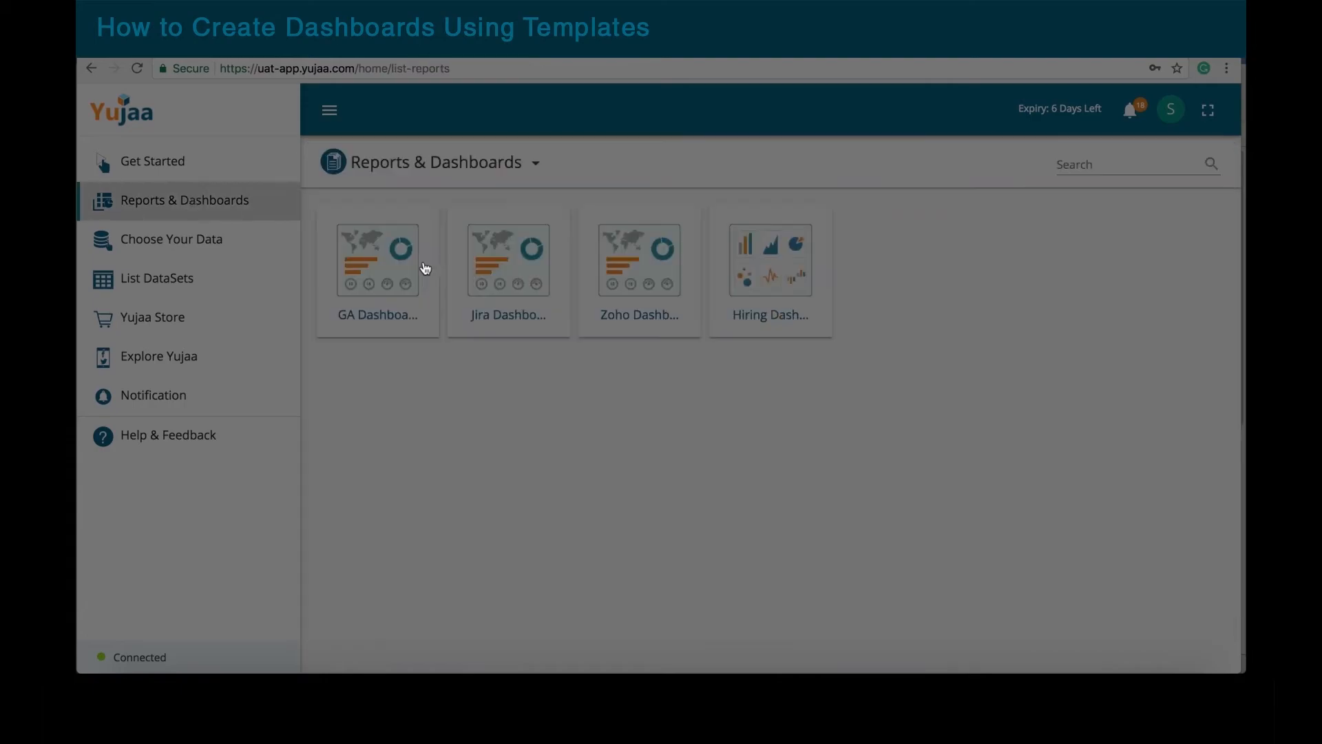
{"action": "left_click", "coordinate": [343, 260]}
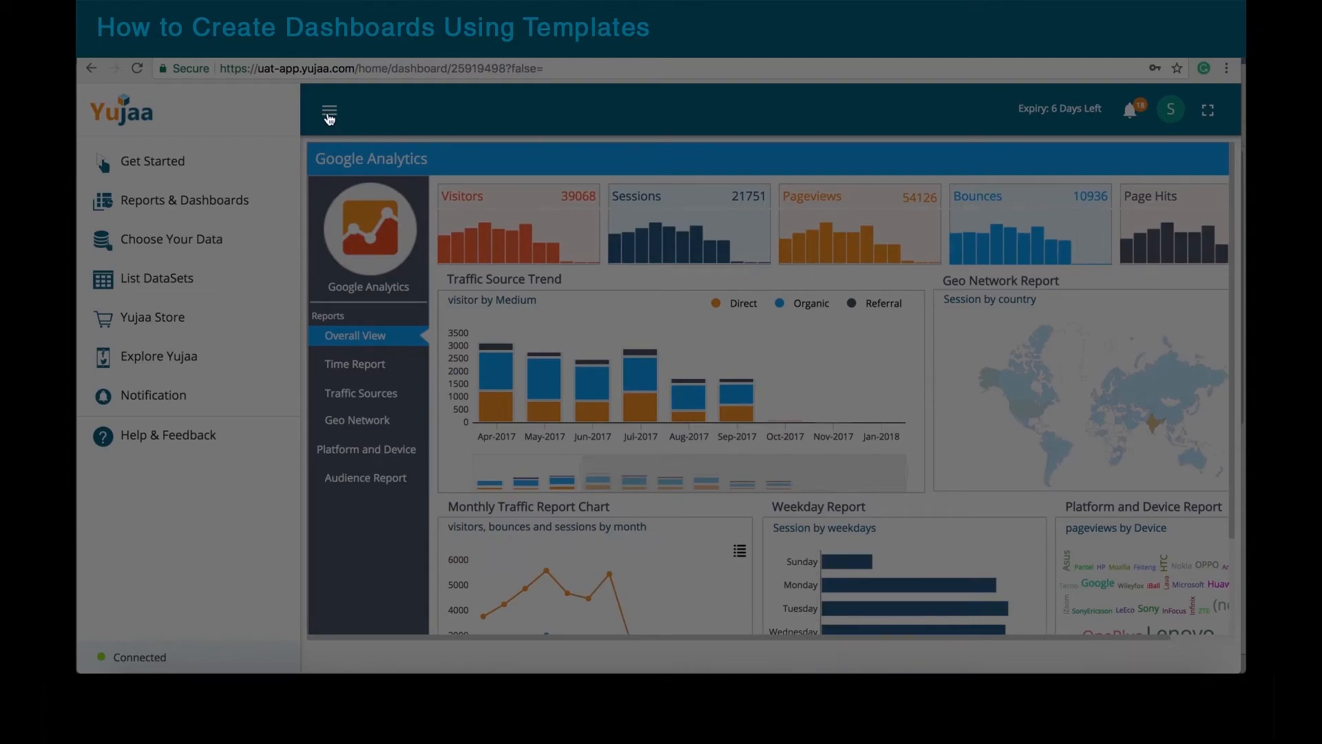
Step: Show the GA dashboard full screen and view the Time Report's weekly, monthly and yearly traffic
{"action": "left_click", "coordinate": [329, 113]}
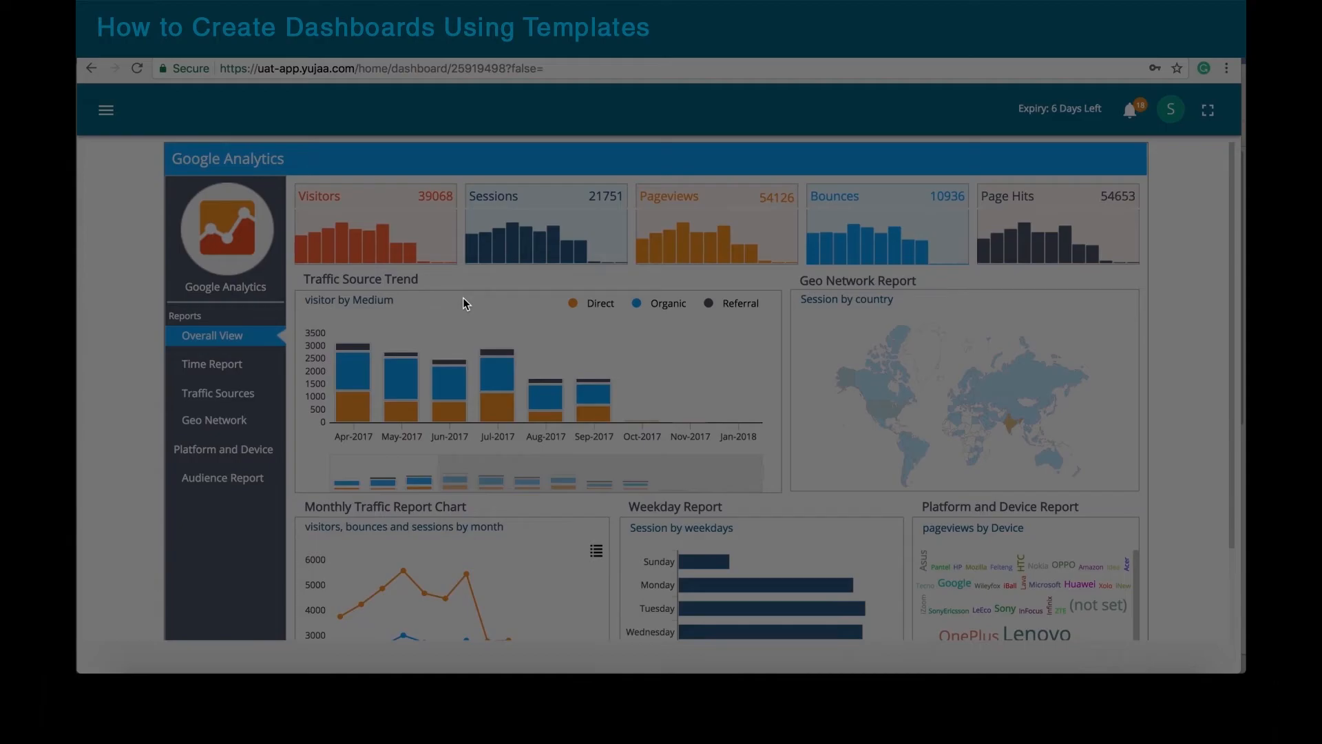
{"action": "scroll", "coordinate": [464, 299], "scroll_direction": "down", "scroll_amount": 1}
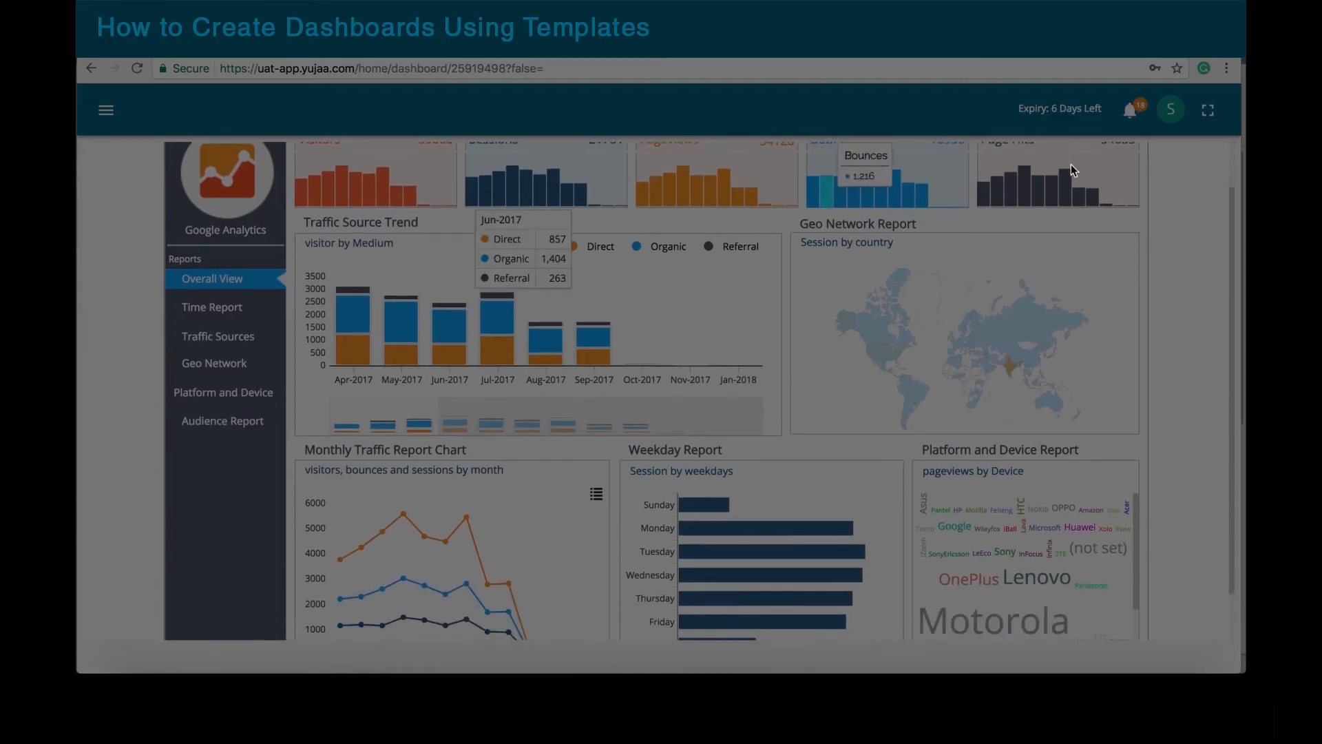
{"action": "left_click", "coordinate": [1208, 111]}
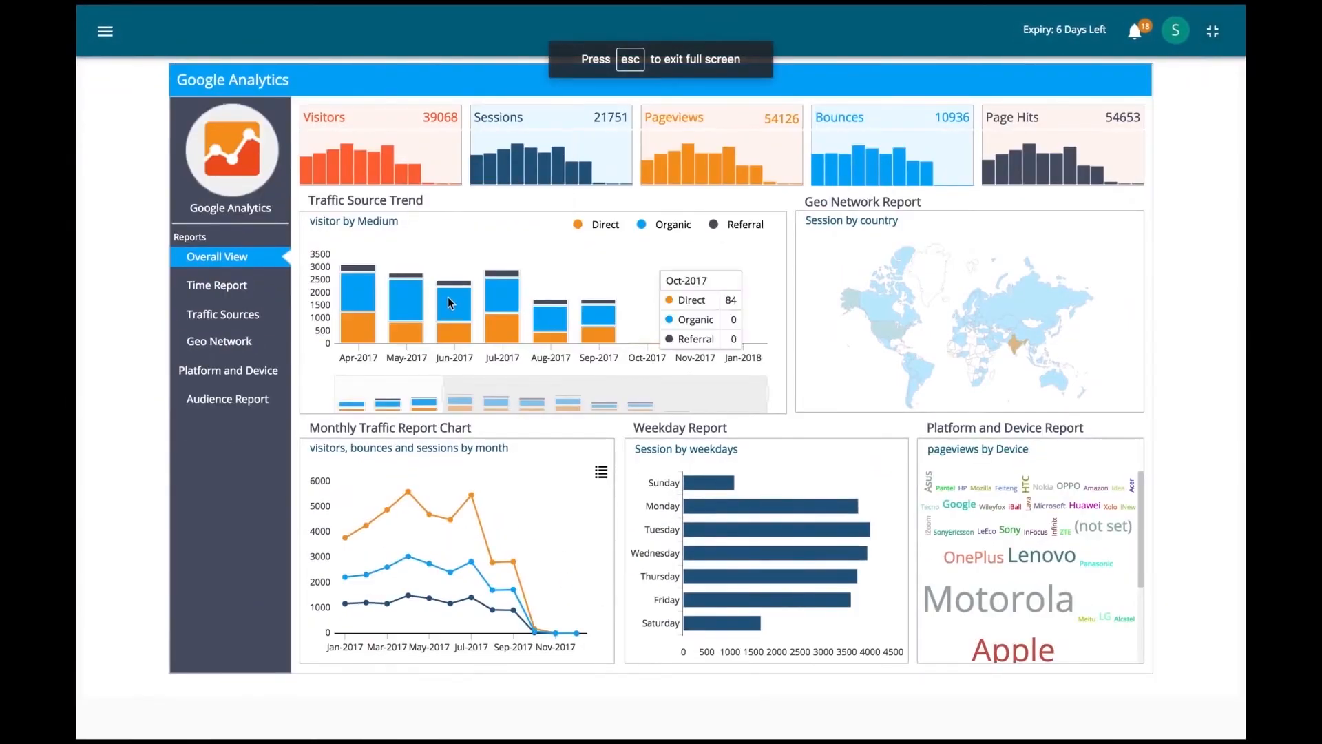
{"action": "left_click", "coordinate": [217, 289]}
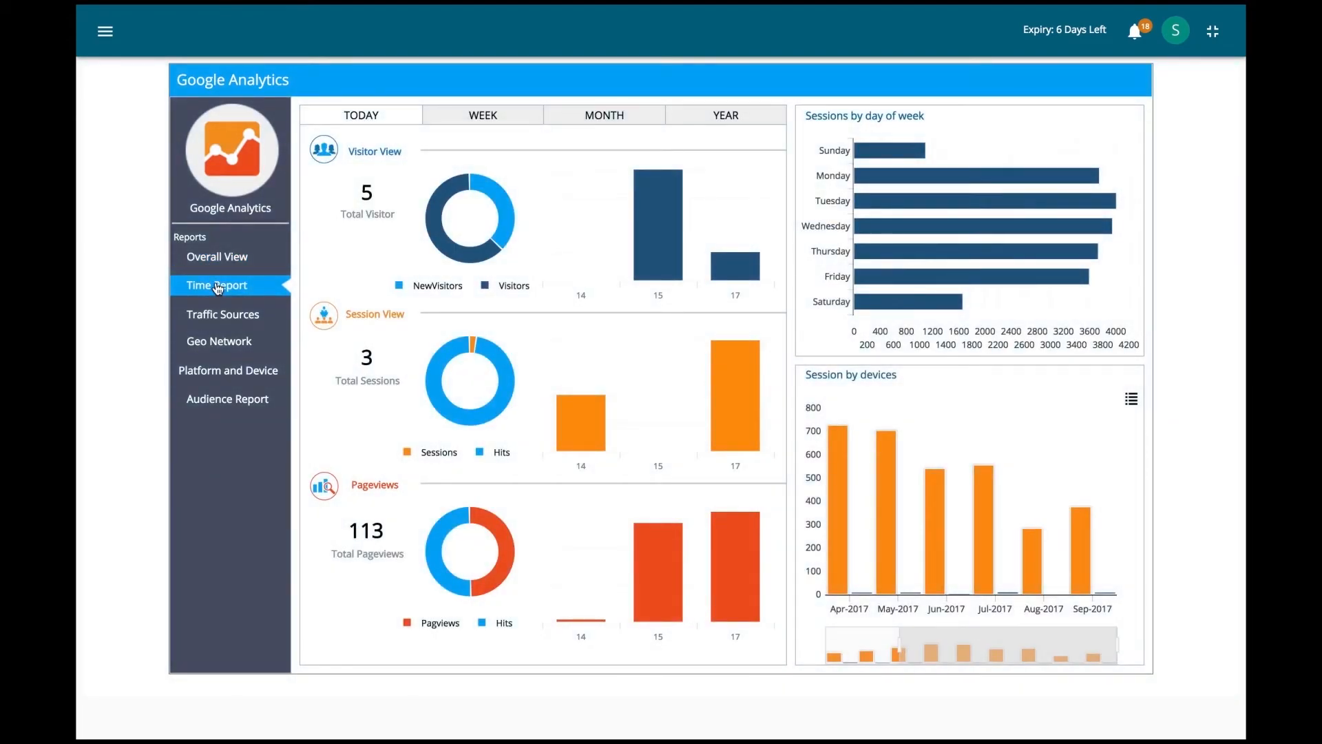
{"action": "left_click", "coordinate": [485, 118]}
{"action": "left_click", "coordinate": [617, 120]}
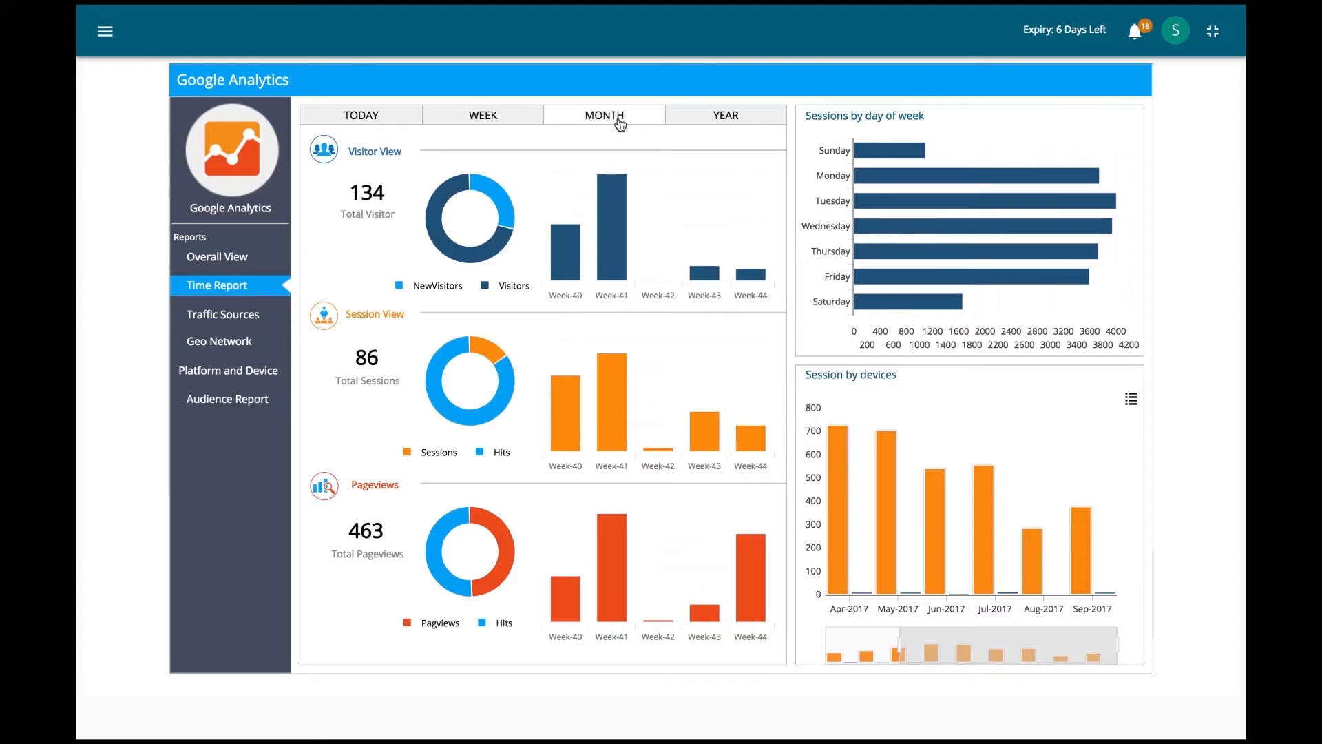
{"action": "left_click", "coordinate": [725, 118]}
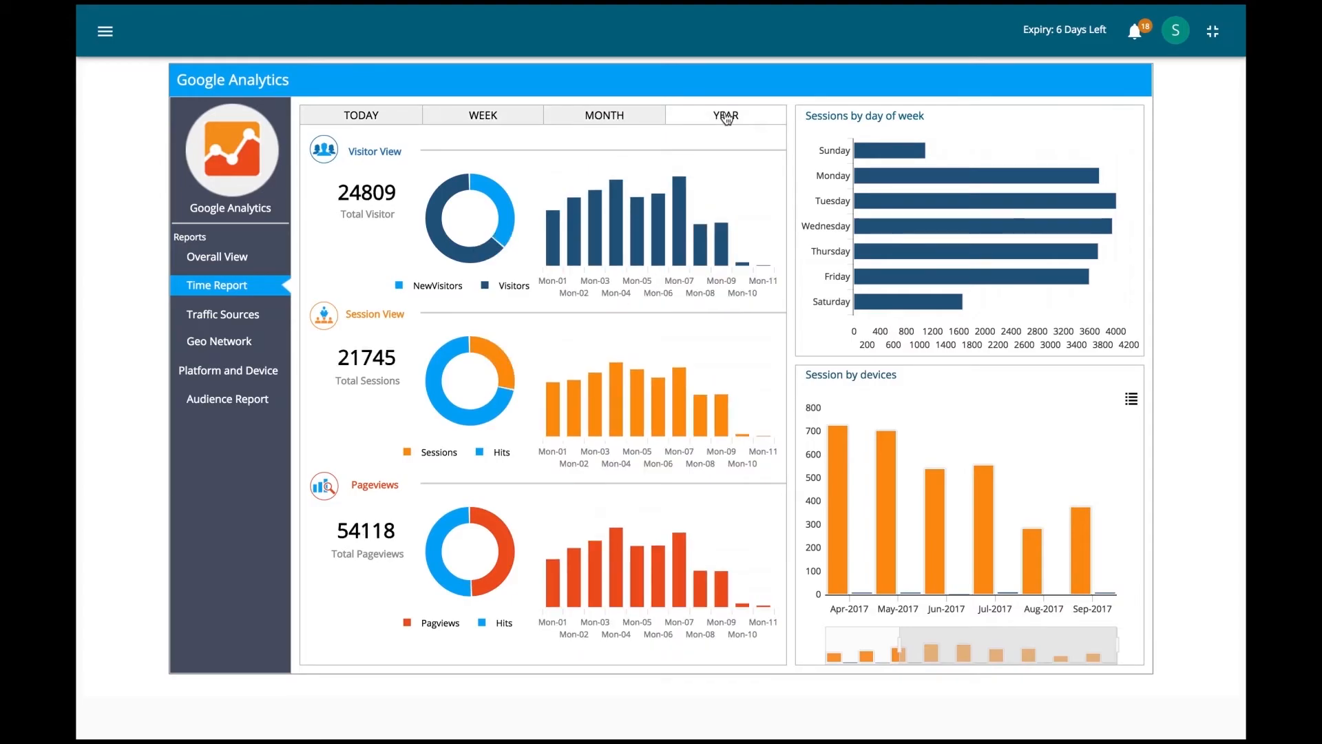
Step: Browse the Traffic Sources, Geo Network, Platform and Device (mobile brands) and Audience reports
{"action": "left_click", "coordinate": [237, 315]}
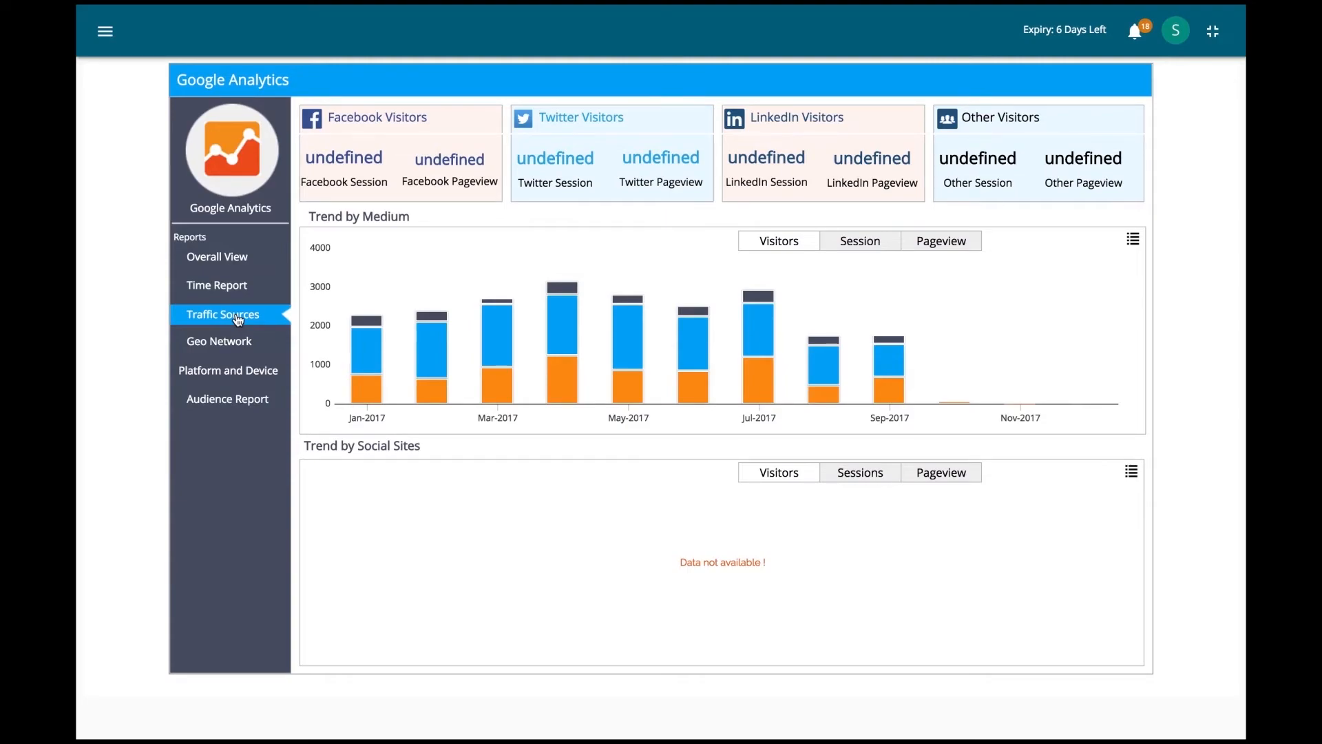
{"action": "left_click", "coordinate": [232, 345]}
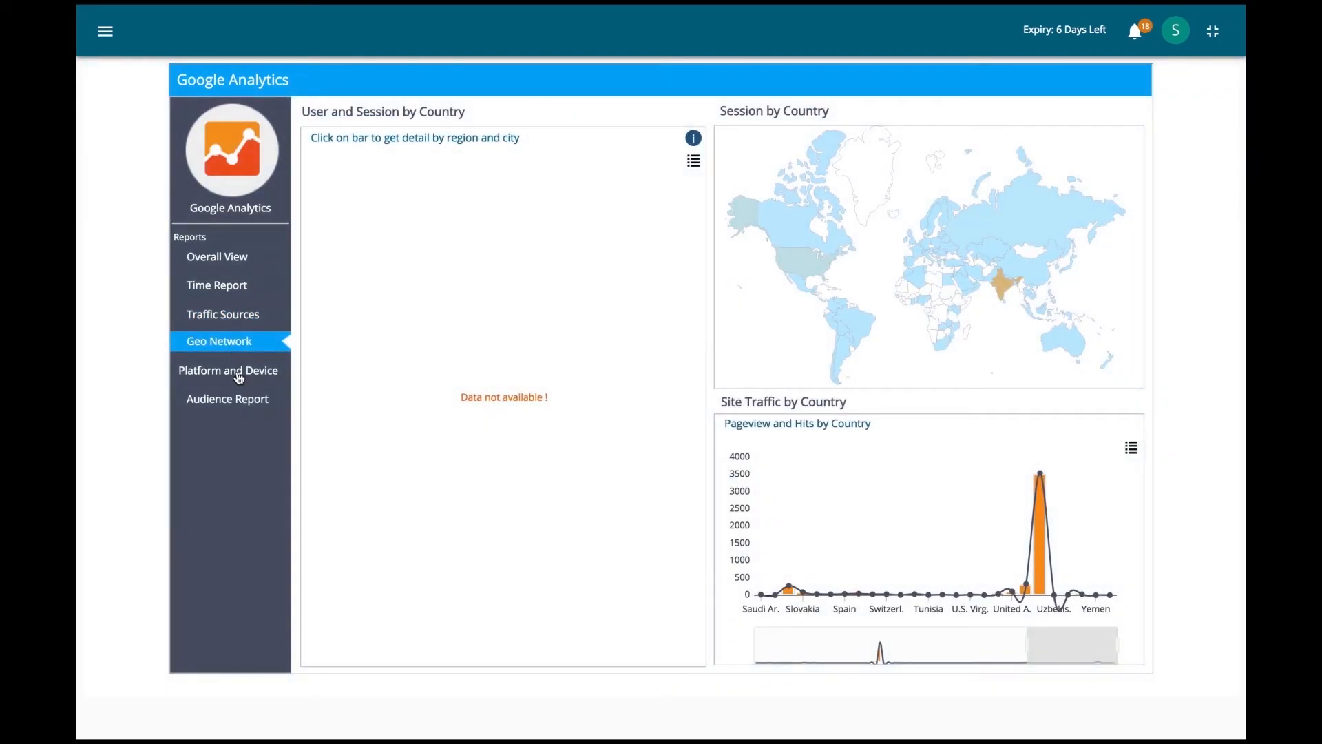
{"action": "left_click", "coordinate": [237, 370]}
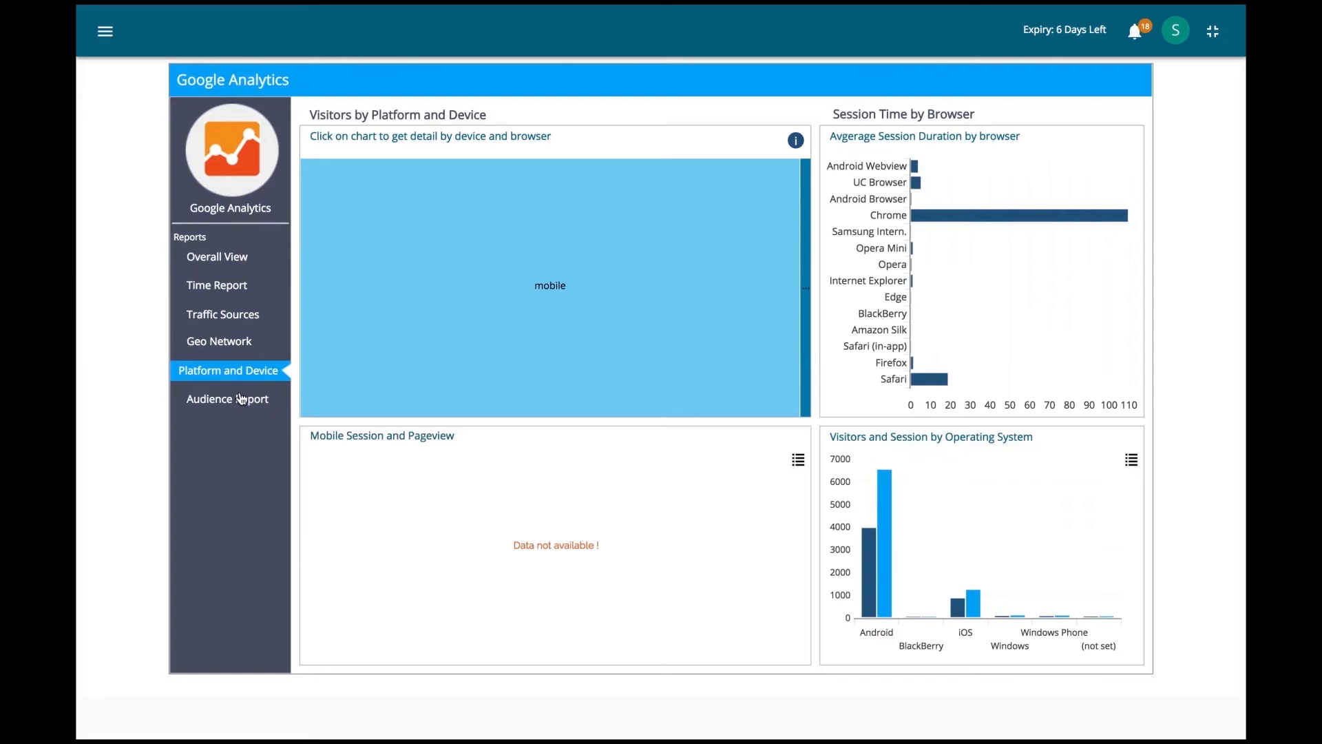
{"action": "left_click", "coordinate": [589, 323]}
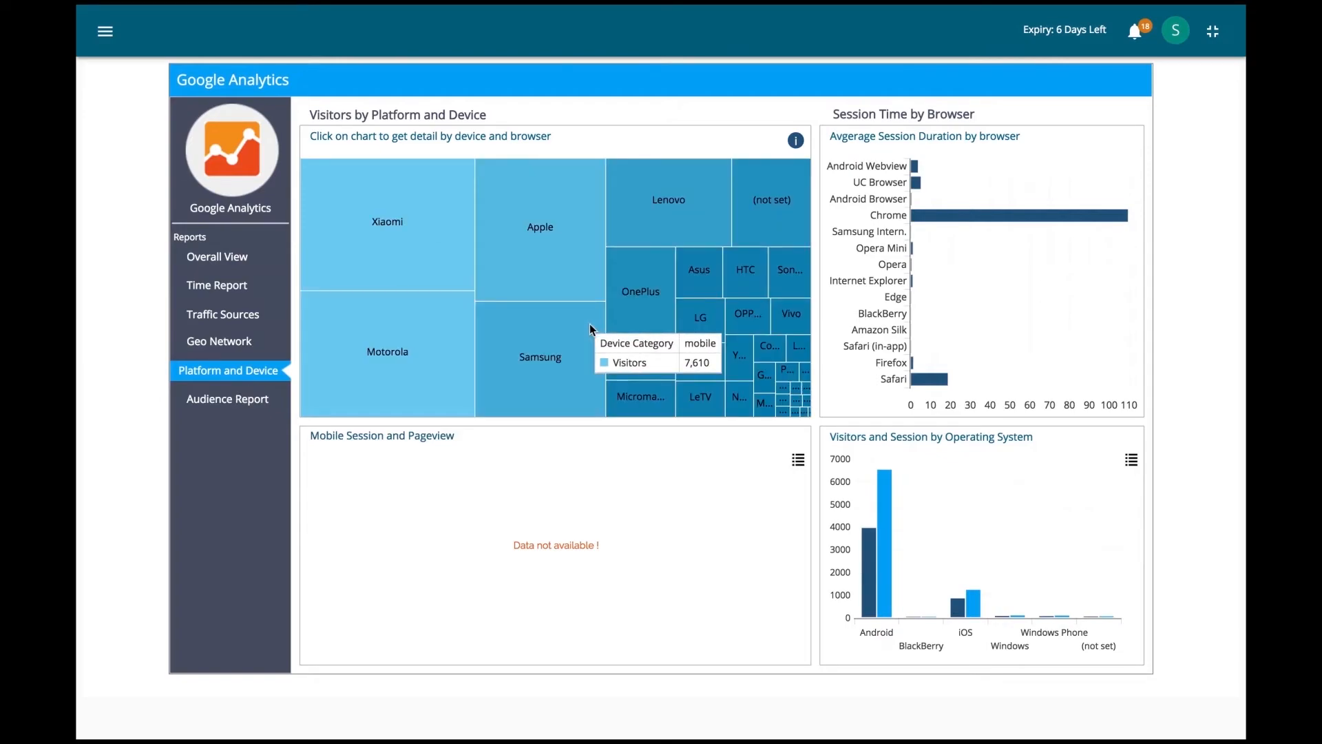
{"action": "left_click", "coordinate": [242, 406]}
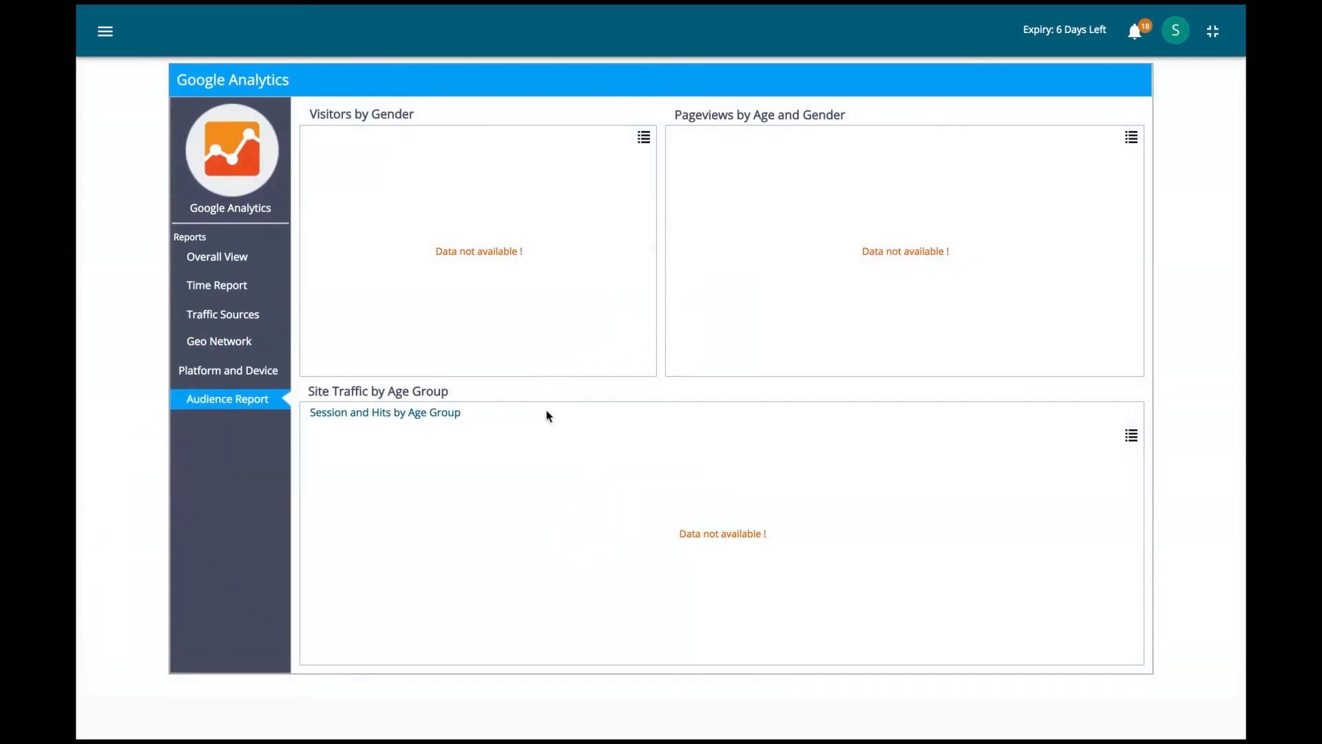
Step: Return to the Reports & Dashboards list
{"action": "mouse_move", "coordinate": [79, 8]}
{"action": "left_click", "coordinate": [106, 33]}
{"action": "left_click", "coordinate": [179, 134]}
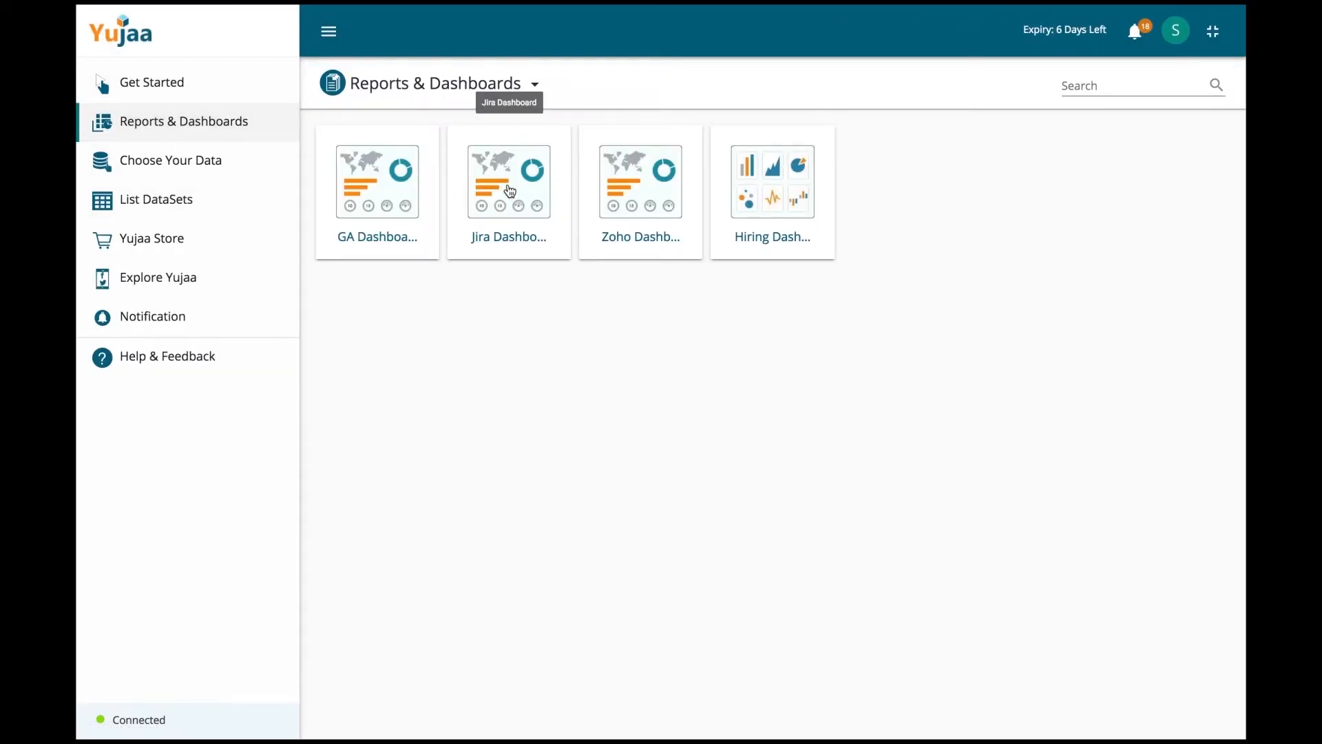
Step: Open the Jira dashboard template with the navigation sidebar hidden
{"action": "left_click", "coordinate": [509, 190]}
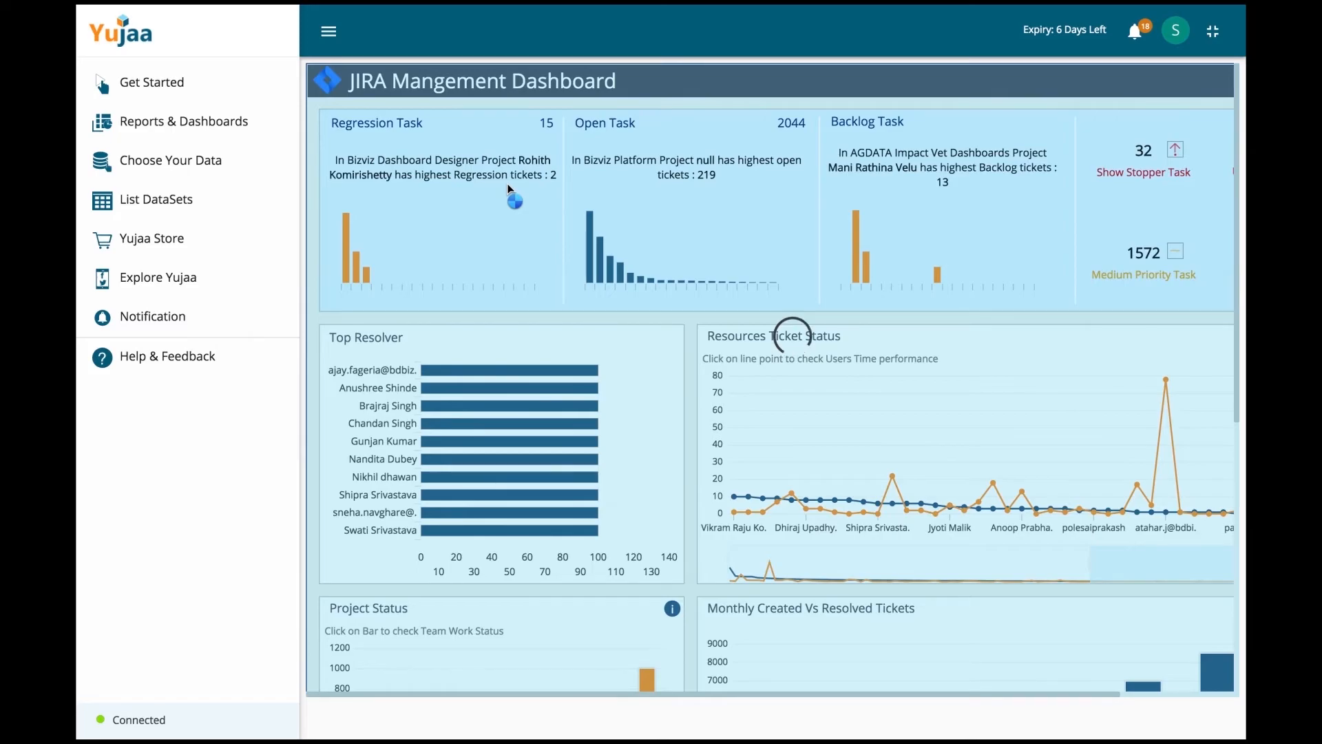
{"action": "left_click", "coordinate": [334, 38]}
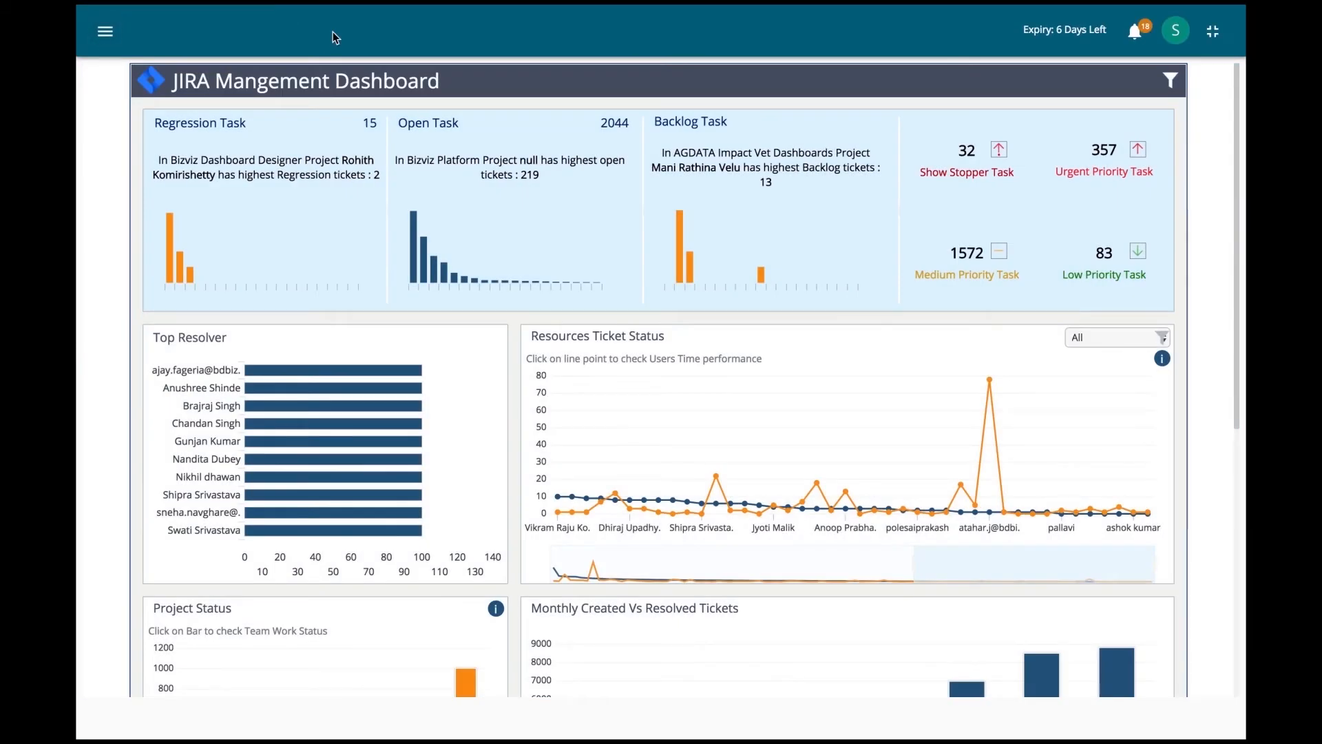
{"action": "scroll", "coordinate": [862, 245], "scroll_direction": "down", "scroll_amount": 2}
{"action": "scroll", "coordinate": [863, 252], "scroll_direction": "down", "scroll_amount": 5}
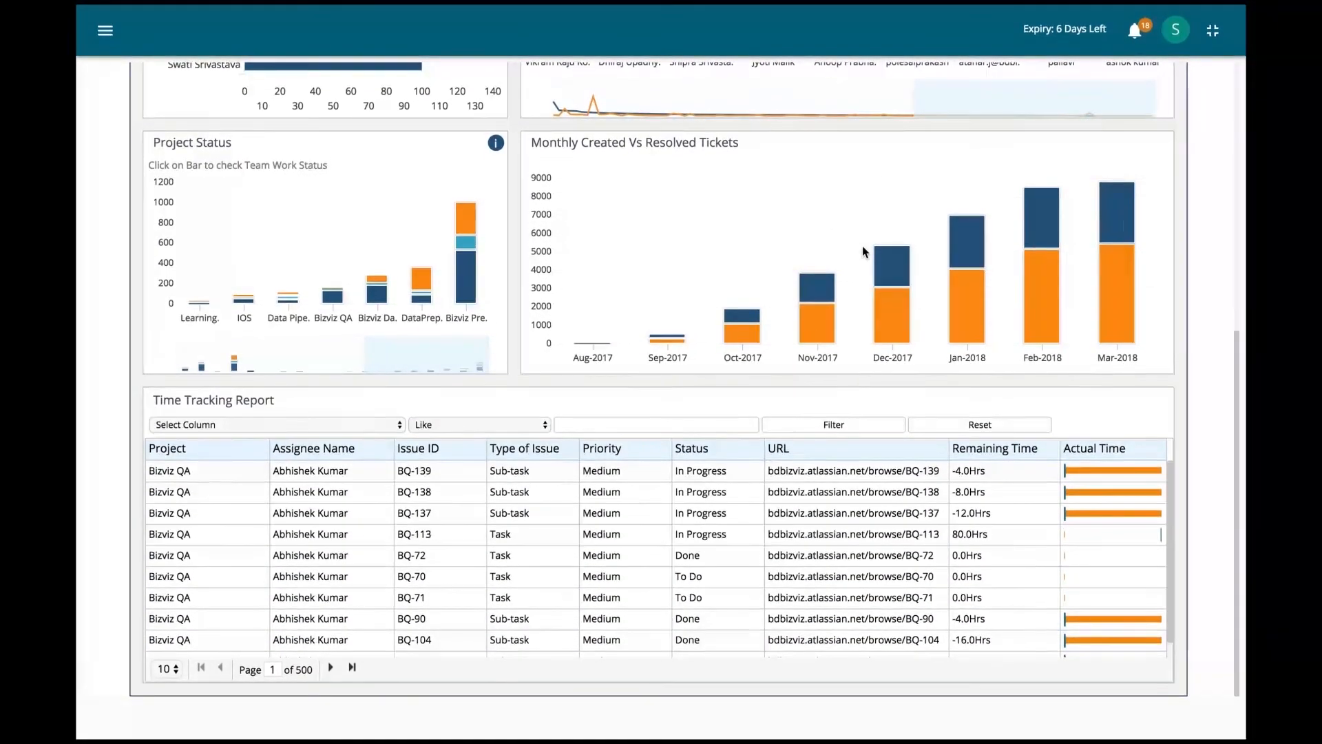
{"action": "scroll", "coordinate": [863, 251], "scroll_direction": "up", "scroll_amount": 5}
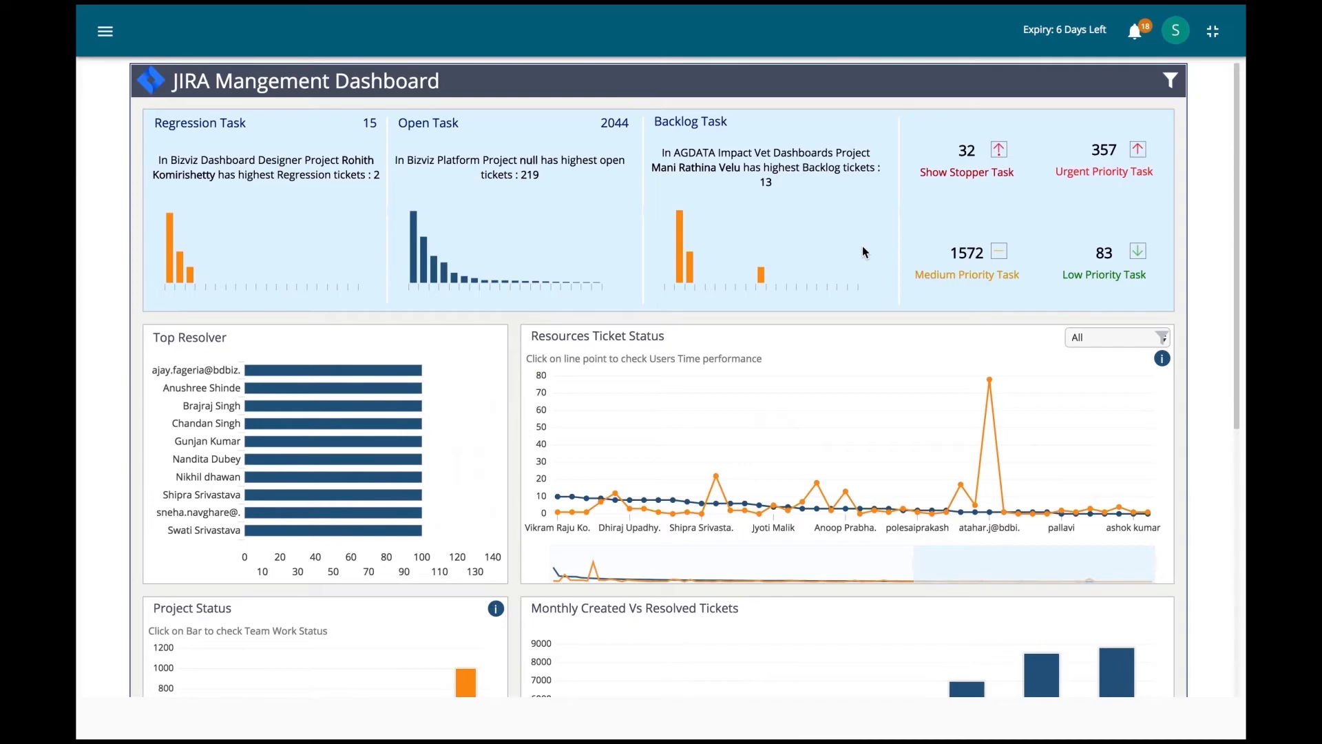
Step: Filter the Jira dashboard to the Yujaa project for 2017
{"action": "left_click", "coordinate": [1170, 83]}
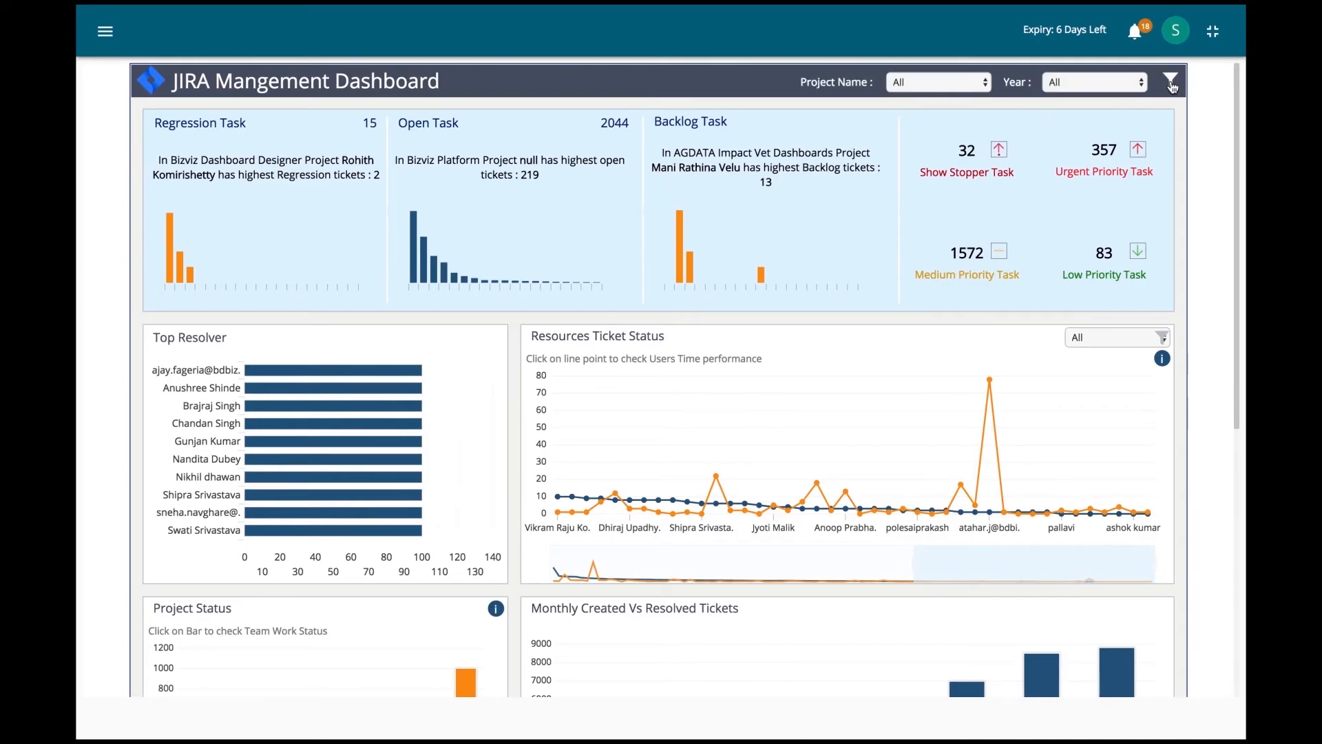
{"action": "left_click", "coordinate": [987, 86]}
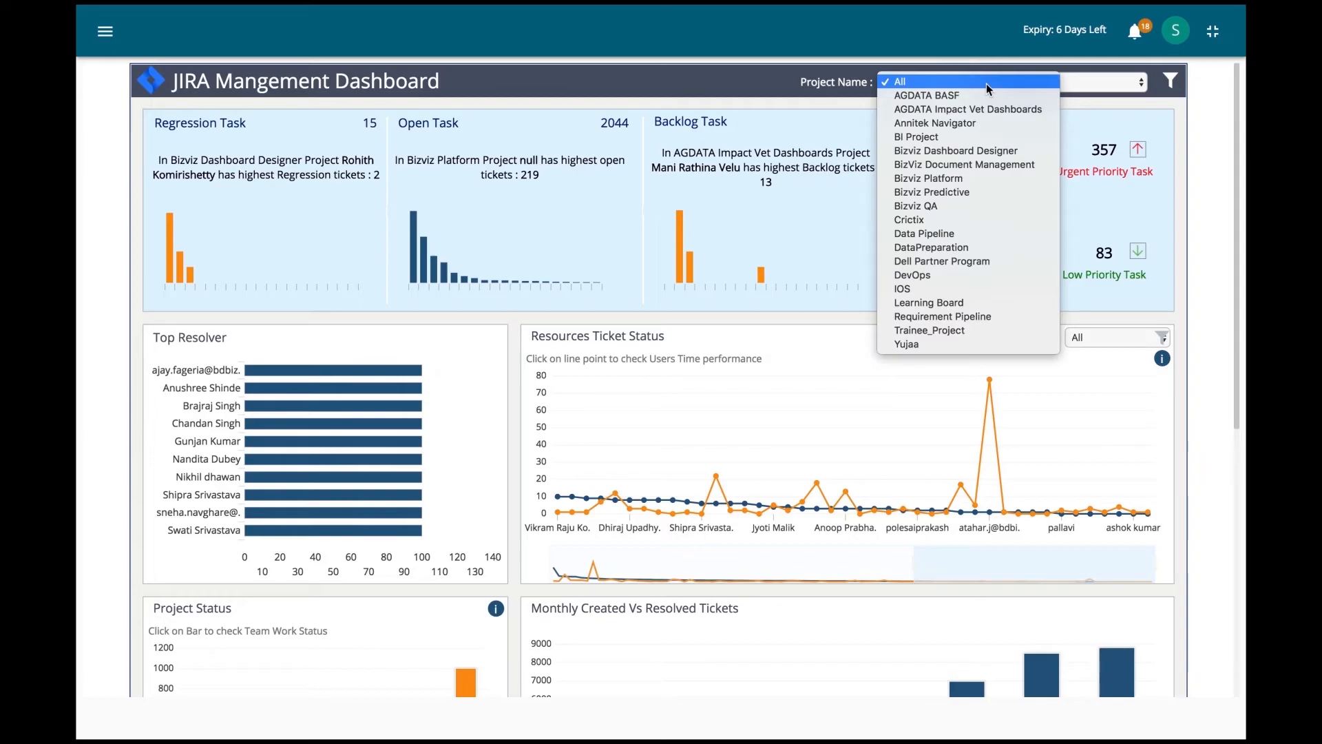
{"action": "left_click", "coordinate": [1105, 89]}
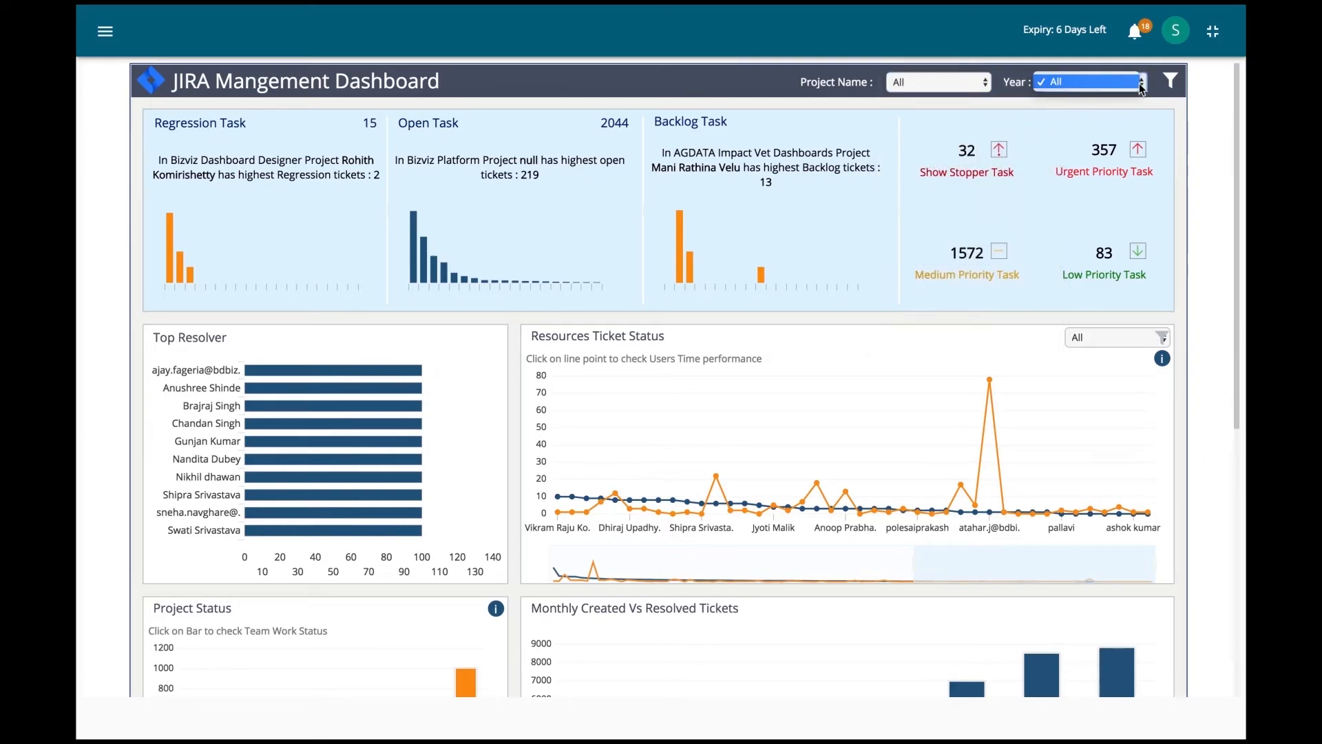
{"action": "left_click", "coordinate": [1139, 84]}
{"action": "left_click", "coordinate": [1143, 87]}
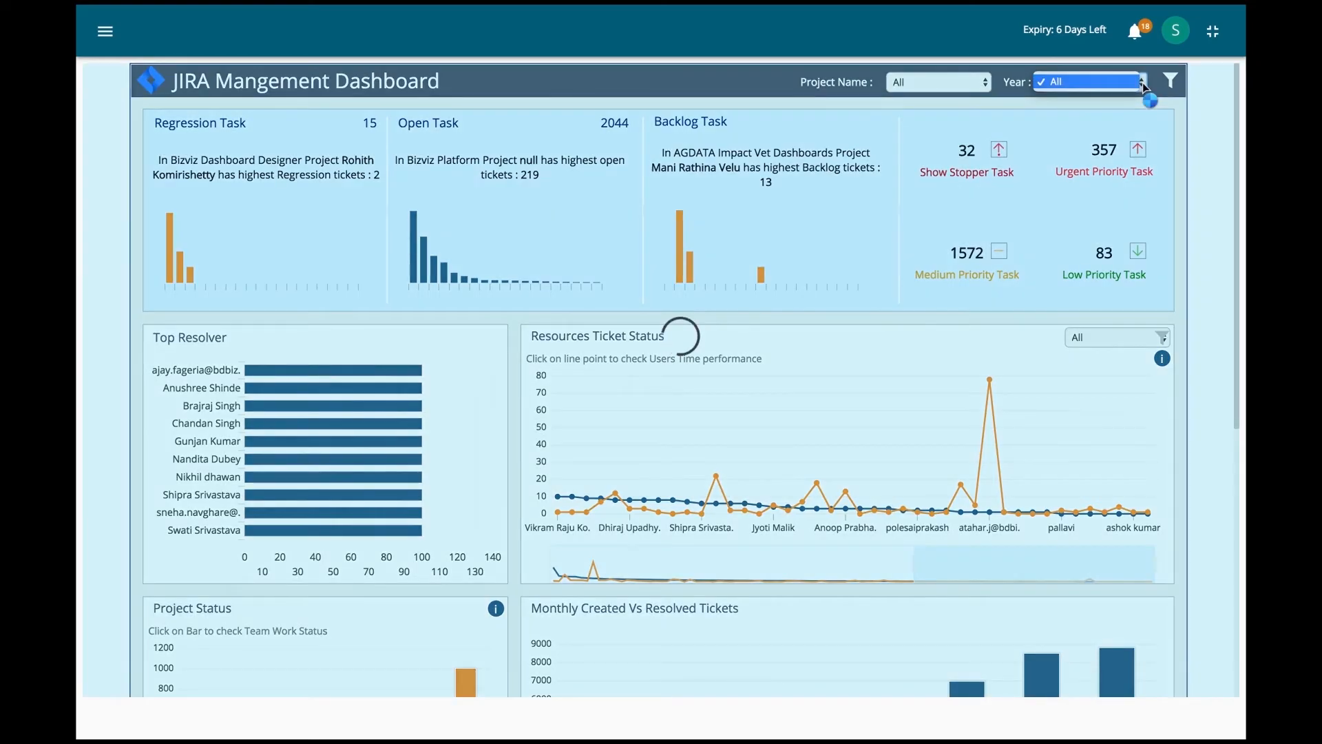
{"action": "left_click", "coordinate": [1009, 125]}
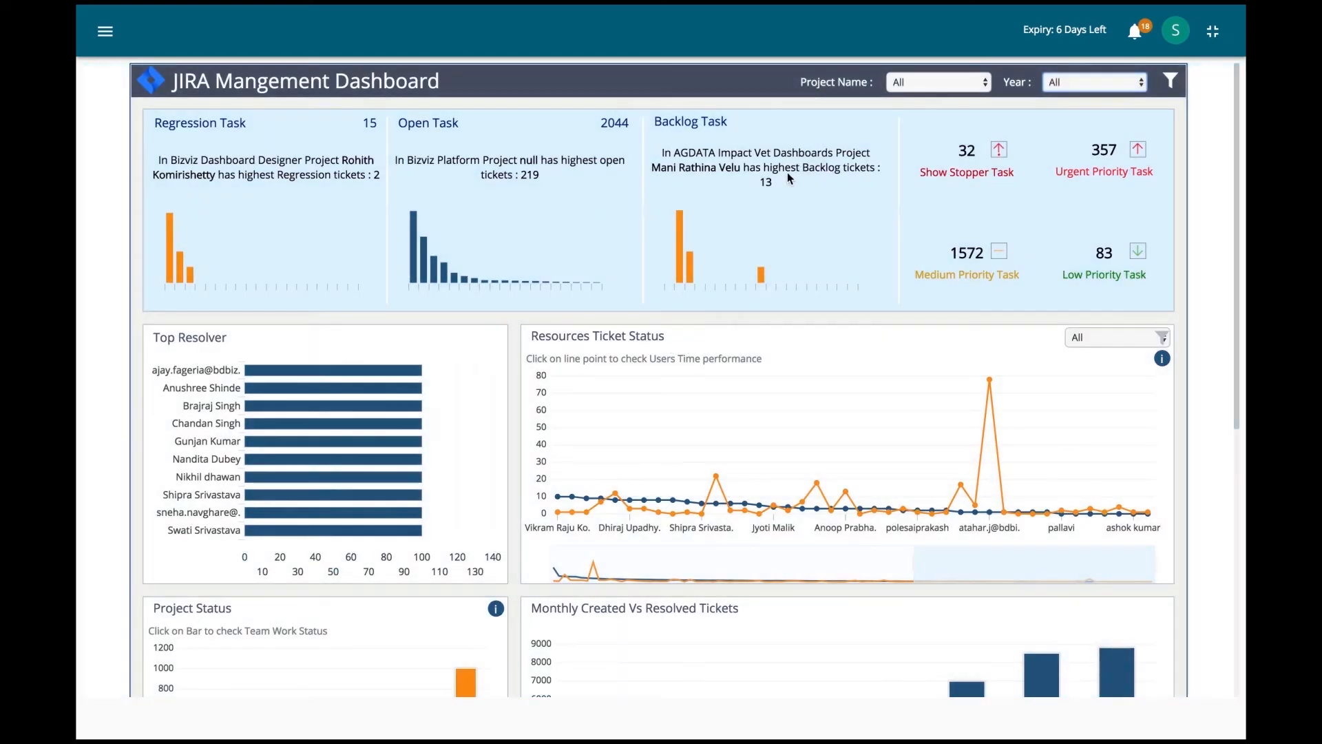
{"action": "left_click", "coordinate": [983, 82]}
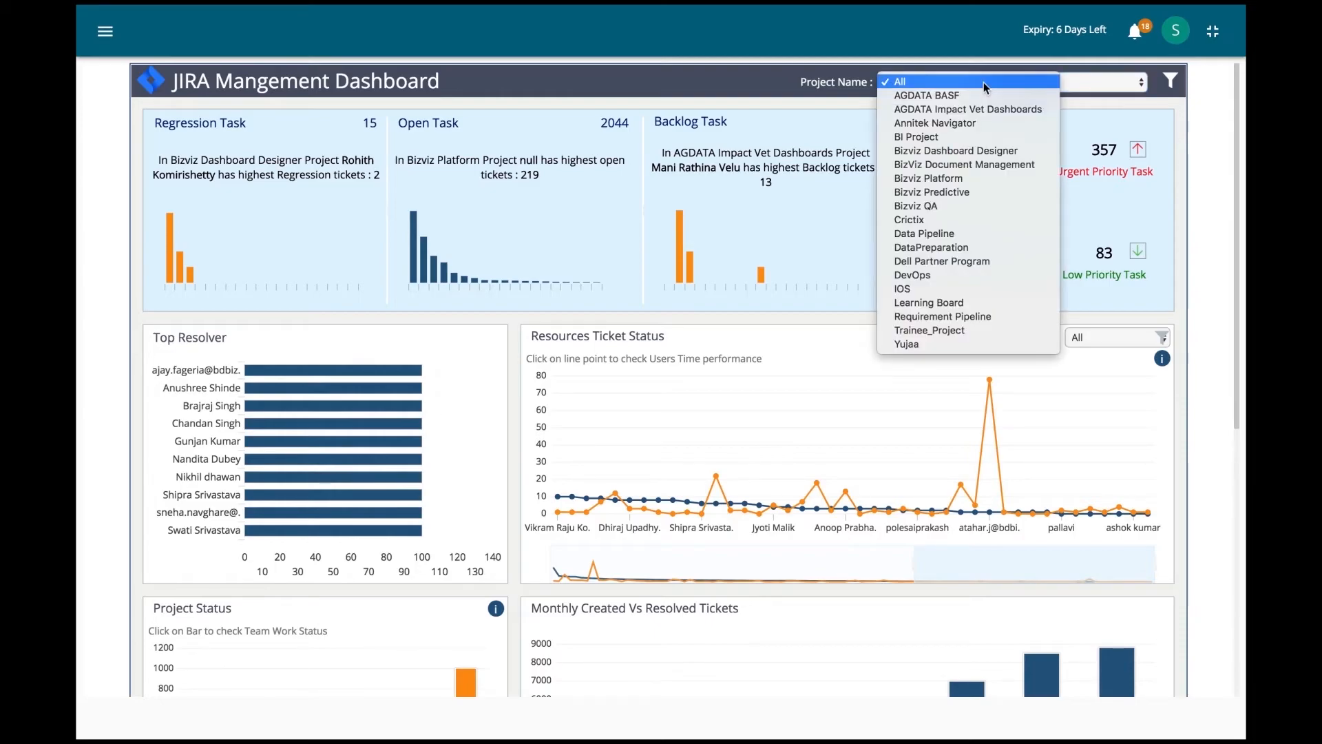
{"action": "left_click", "coordinate": [908, 344]}
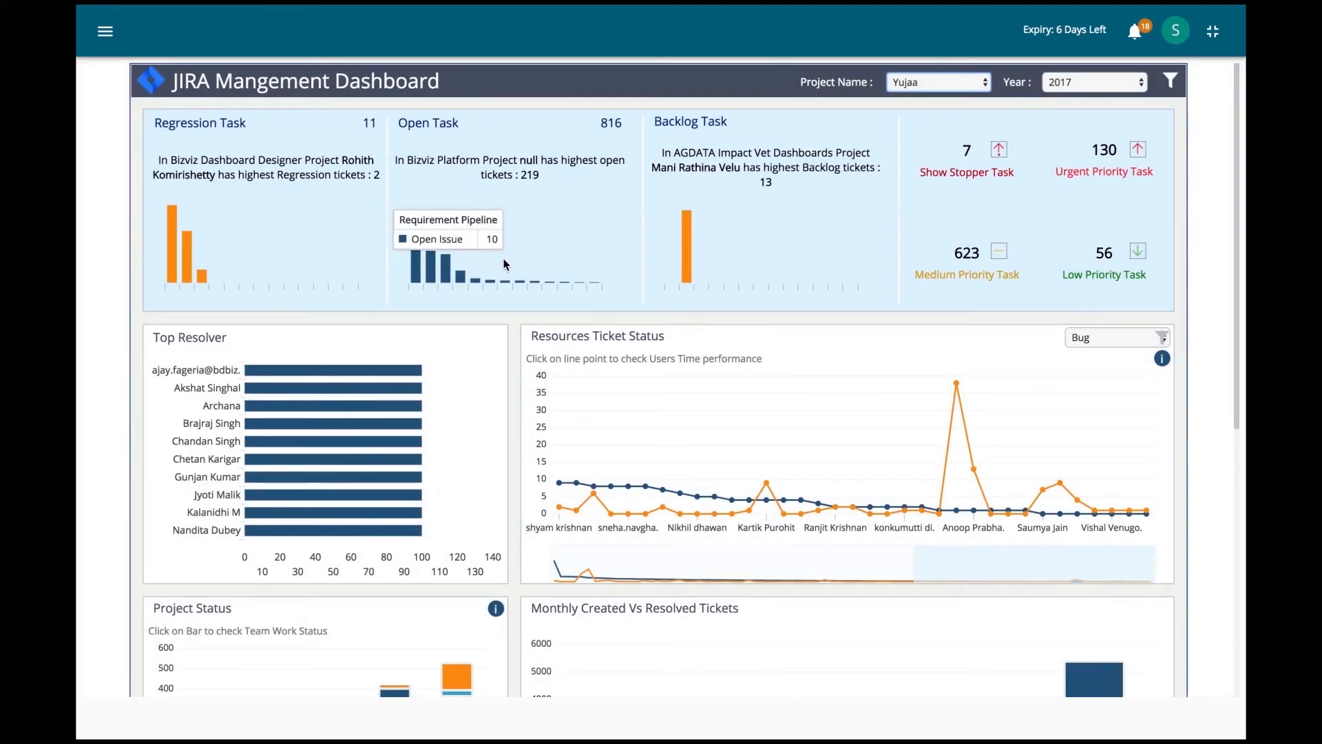
{"action": "scroll", "coordinate": [790, 226], "scroll_direction": "down", "scroll_amount": 1}
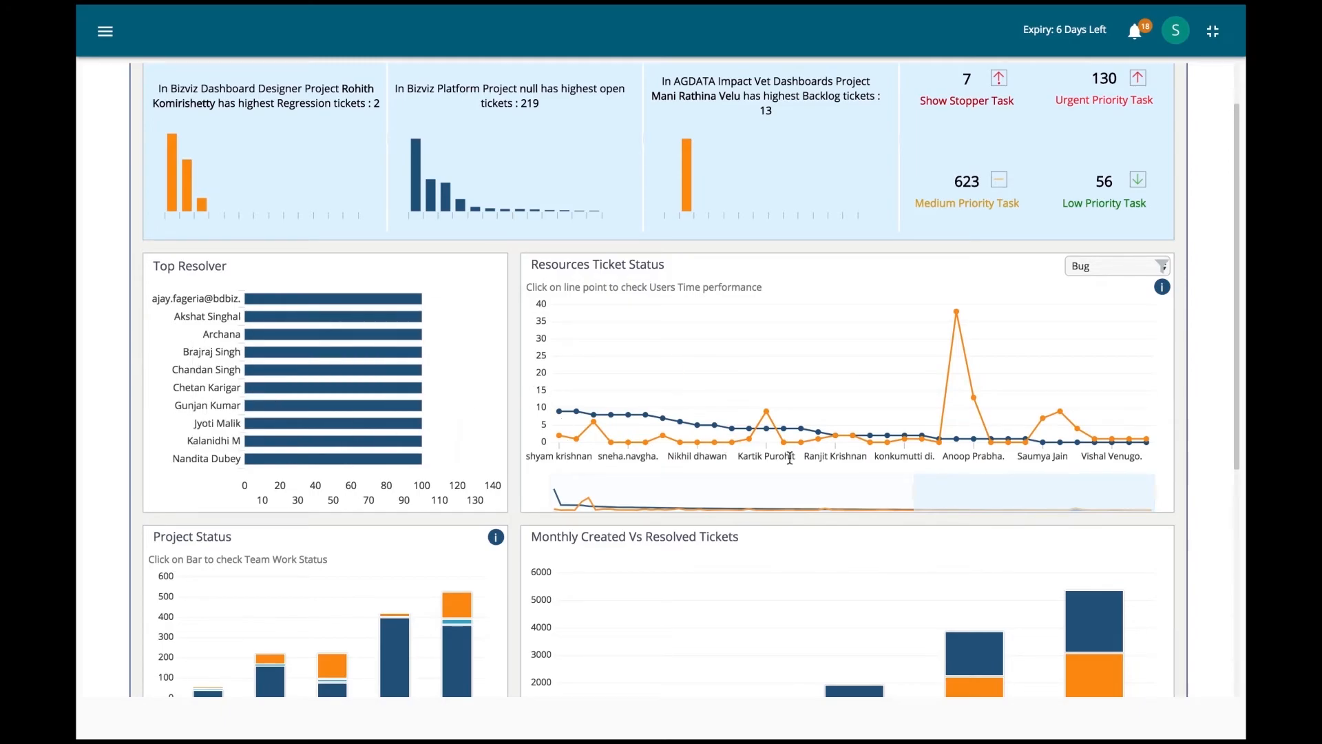
Step: Extend Resources Ticket Status to all users and check two users' spent versus estimated time
{"action": "left_click_drag", "start_coordinate": [914, 490], "coordinate": [527, 500]}
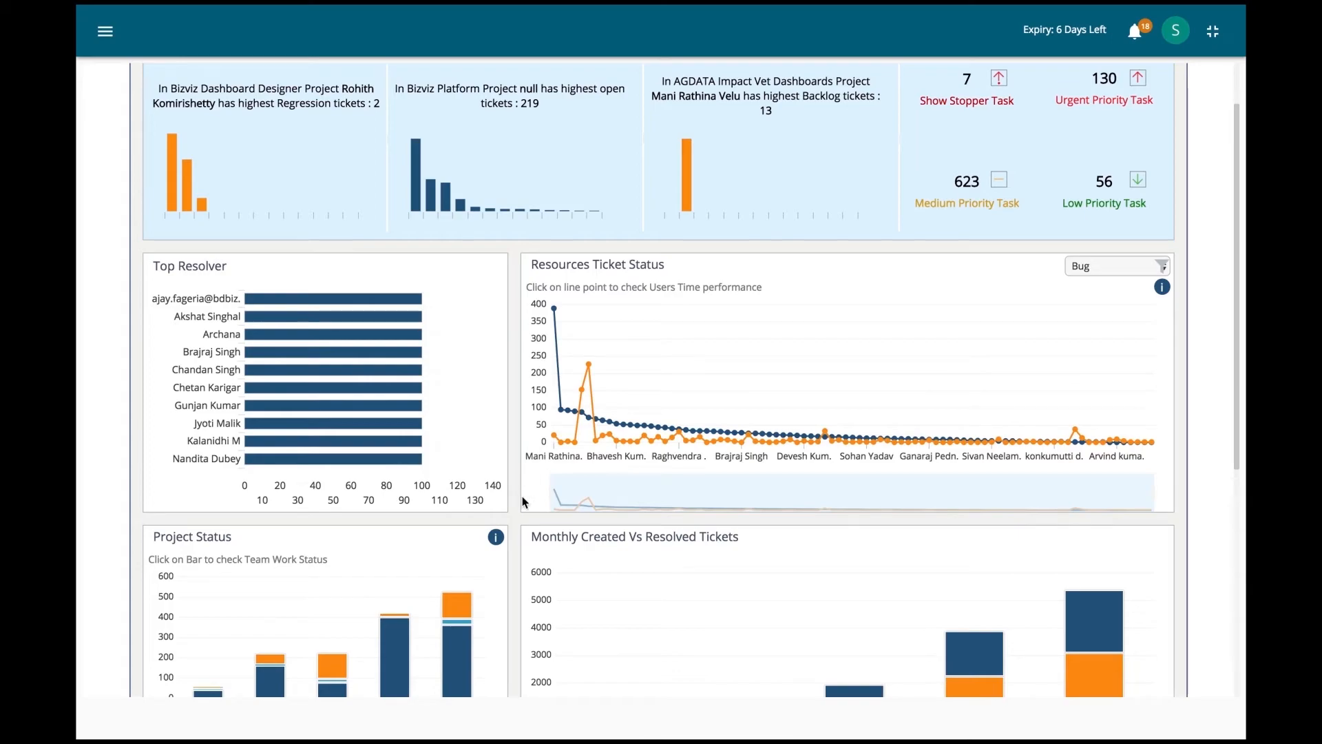
{"action": "left_click", "coordinate": [1161, 287]}
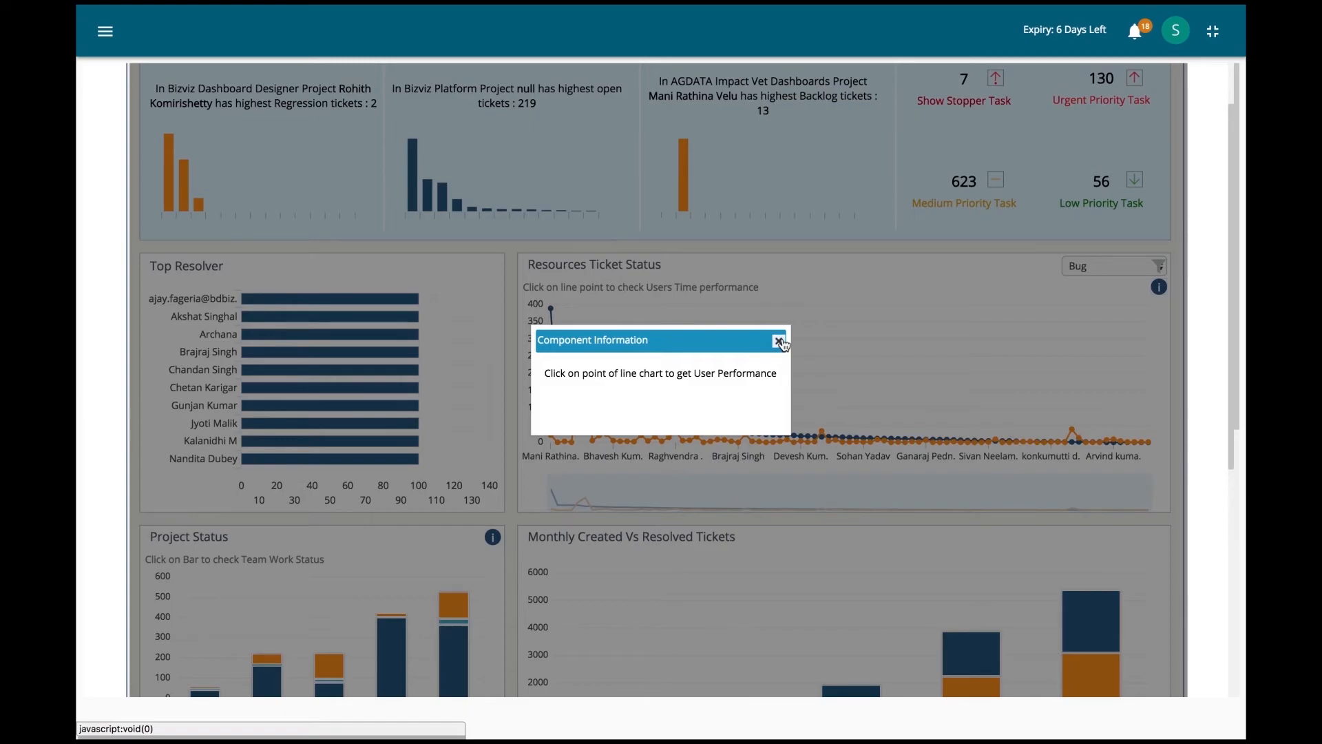
{"action": "left_click", "coordinate": [780, 342]}
{"action": "left_click", "coordinate": [825, 436]}
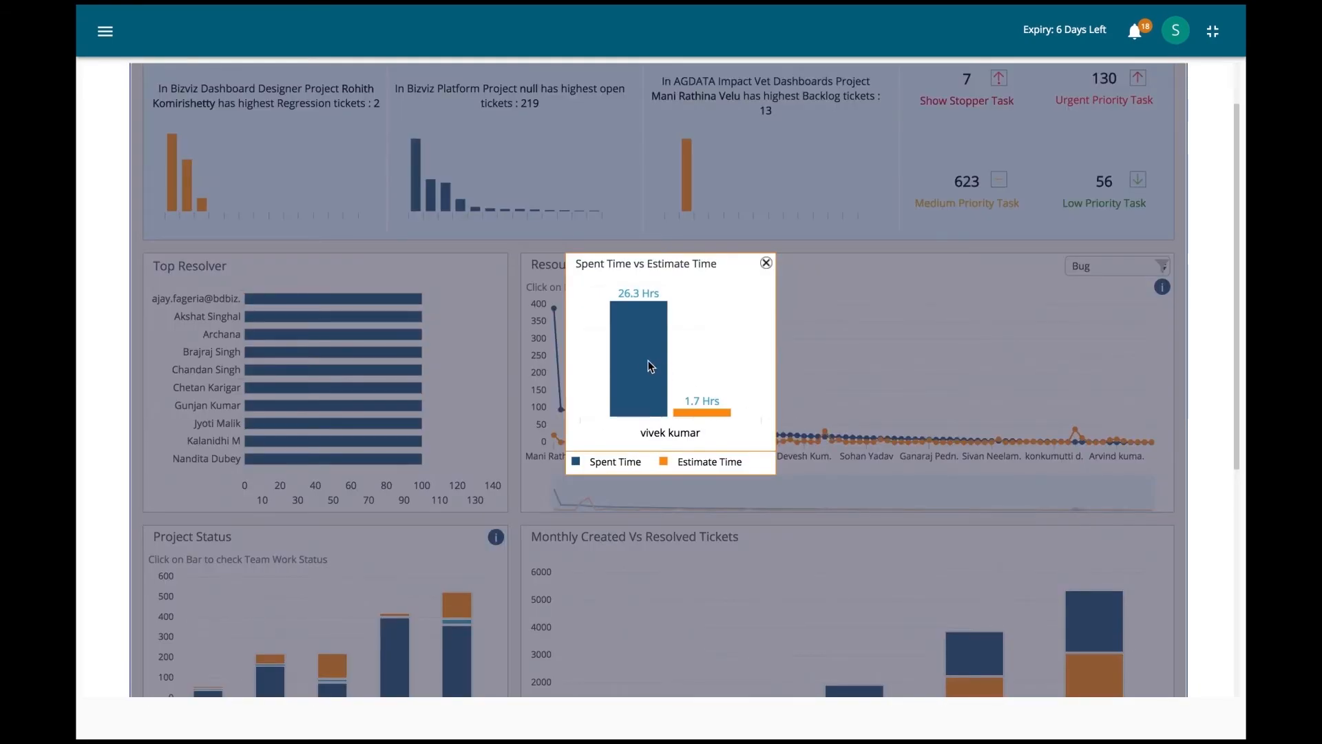
{"action": "left_click", "coordinate": [766, 261]}
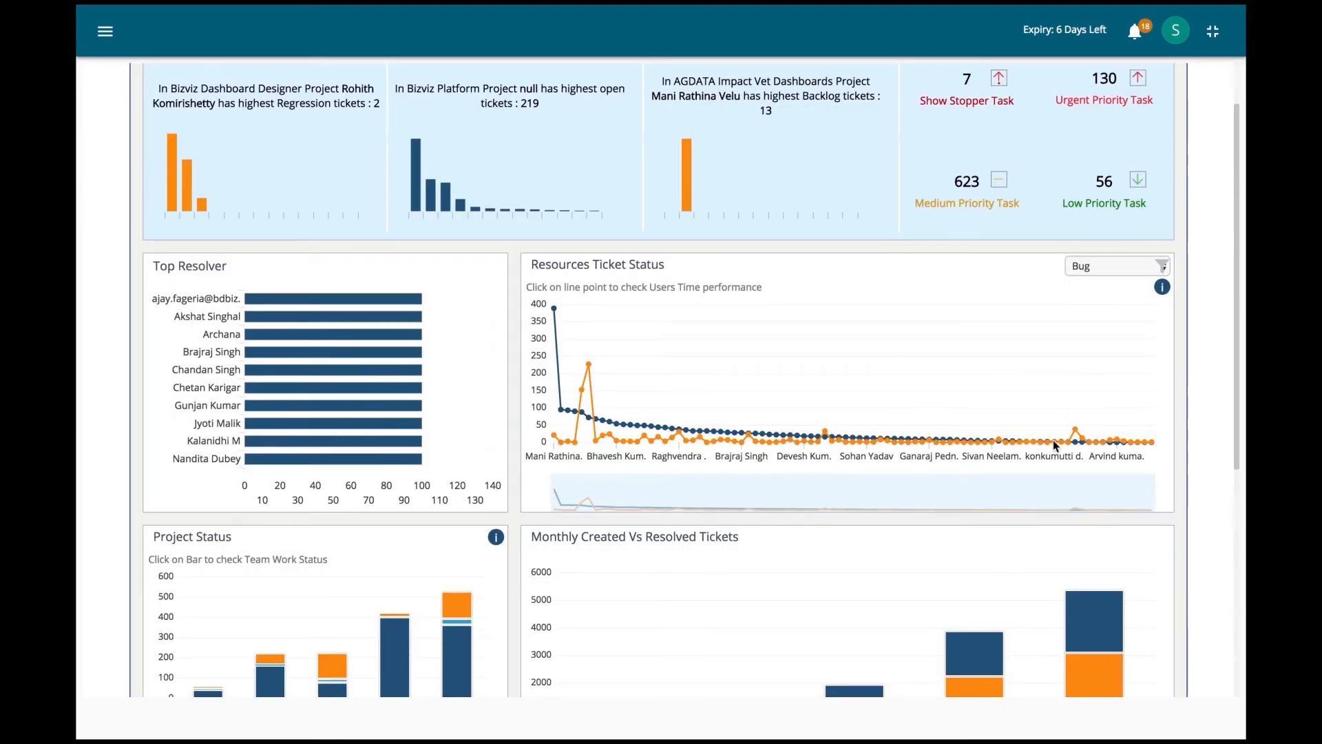
{"action": "left_click", "coordinate": [956, 437]}
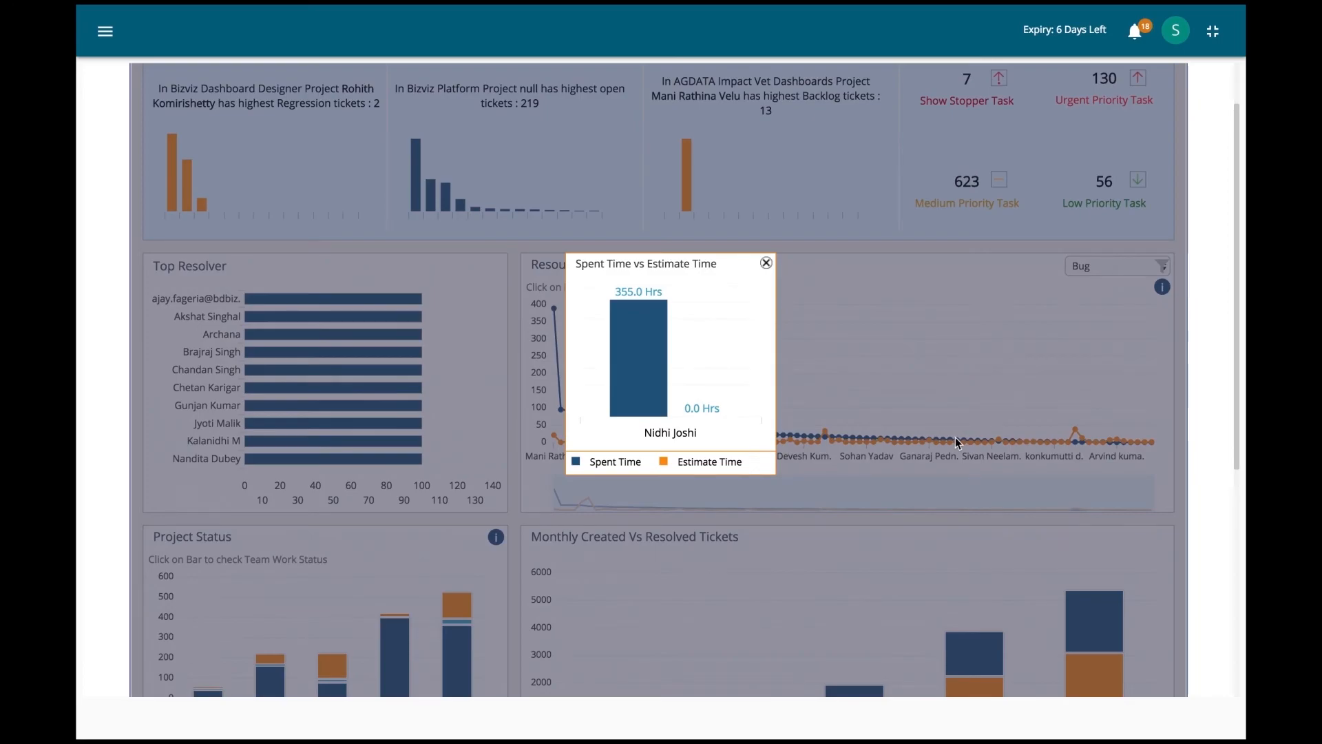
{"action": "left_click", "coordinate": [766, 262]}
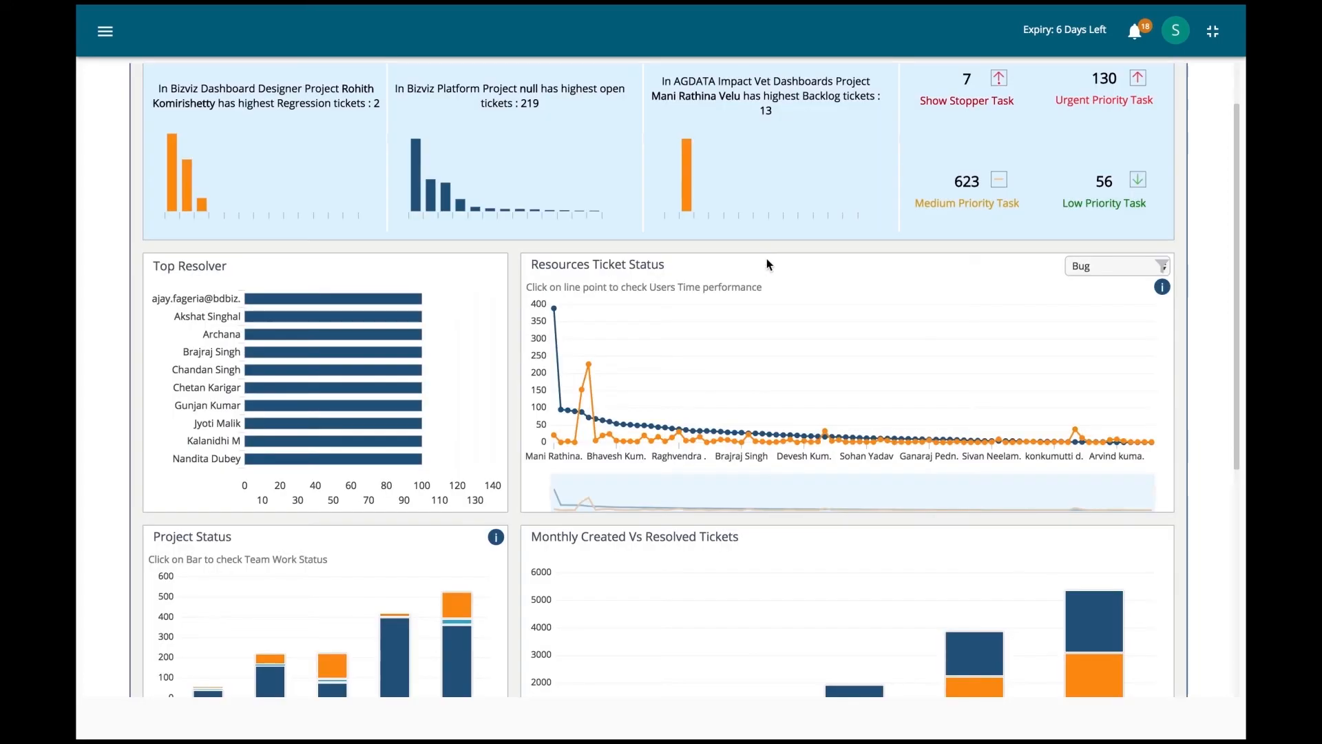
Step: Read the Project Status note and view team status for the tallest project bar
{"action": "scroll", "coordinate": [774, 363], "scroll_direction": "down", "scroll_amount": 3}
{"action": "scroll", "coordinate": [774, 363], "scroll_direction": "down", "scroll_amount": 1}
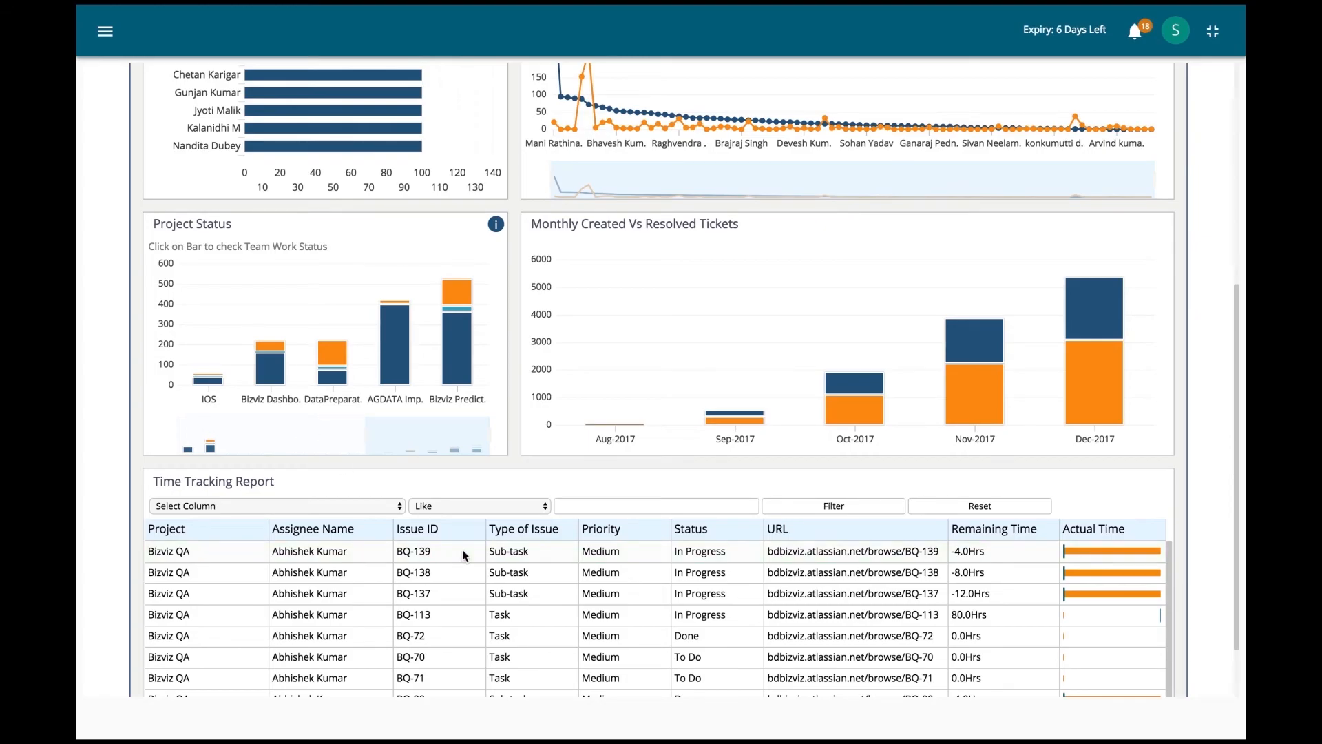
{"action": "scroll", "coordinate": [461, 549], "scroll_direction": "down", "scroll_amount": 3}
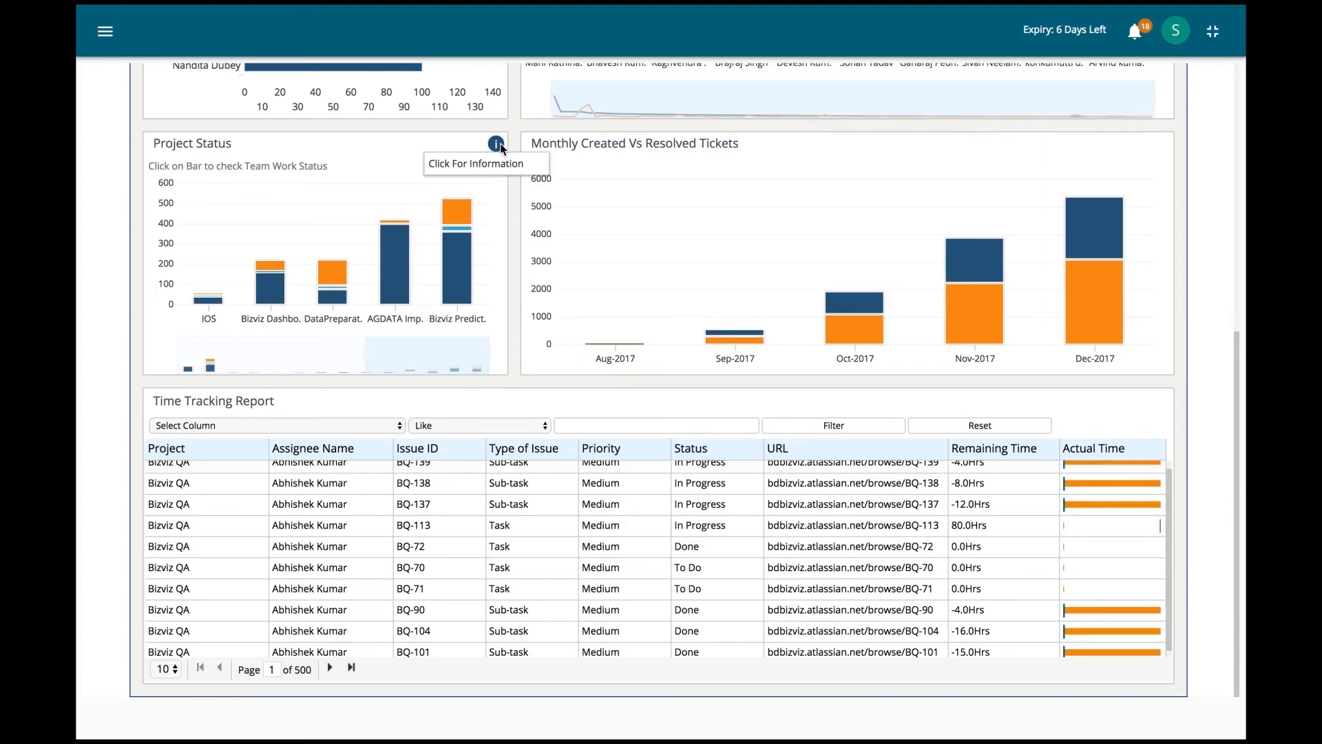
{"action": "left_click", "coordinate": [498, 146]}
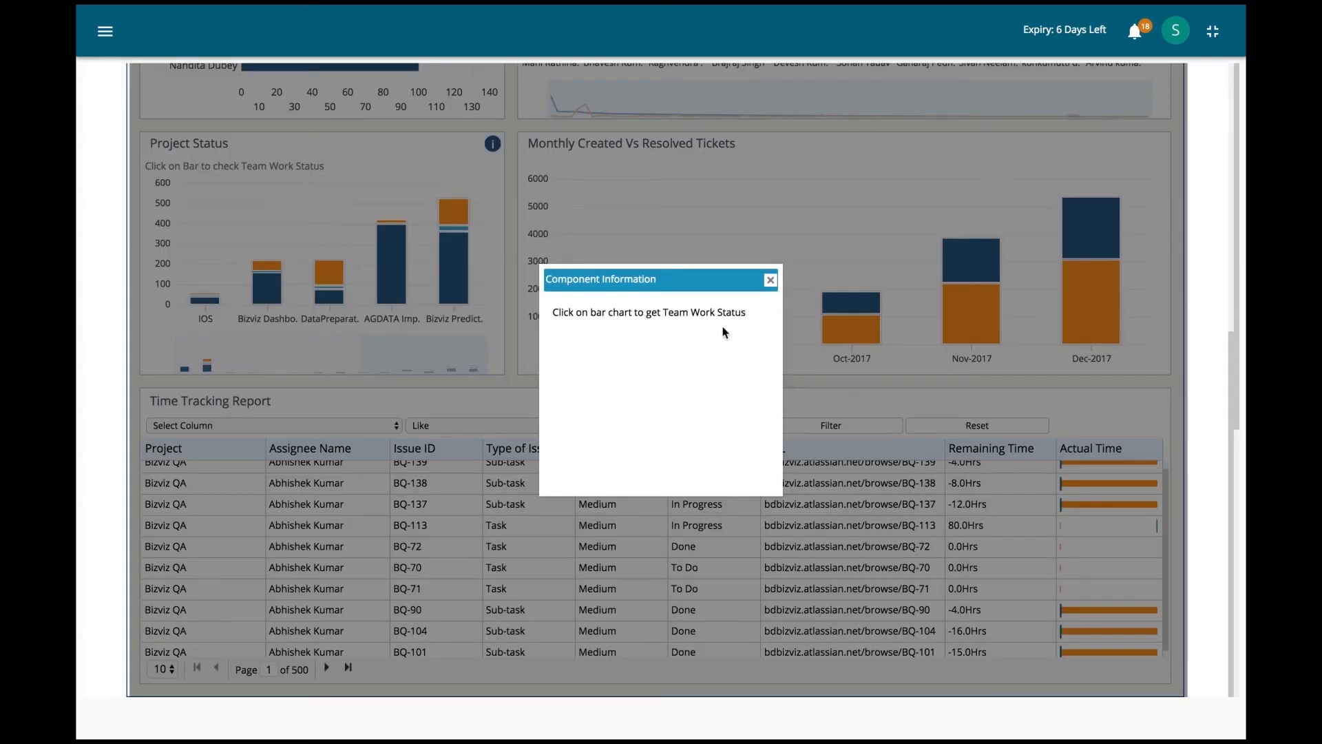
{"action": "left_click", "coordinate": [770, 279]}
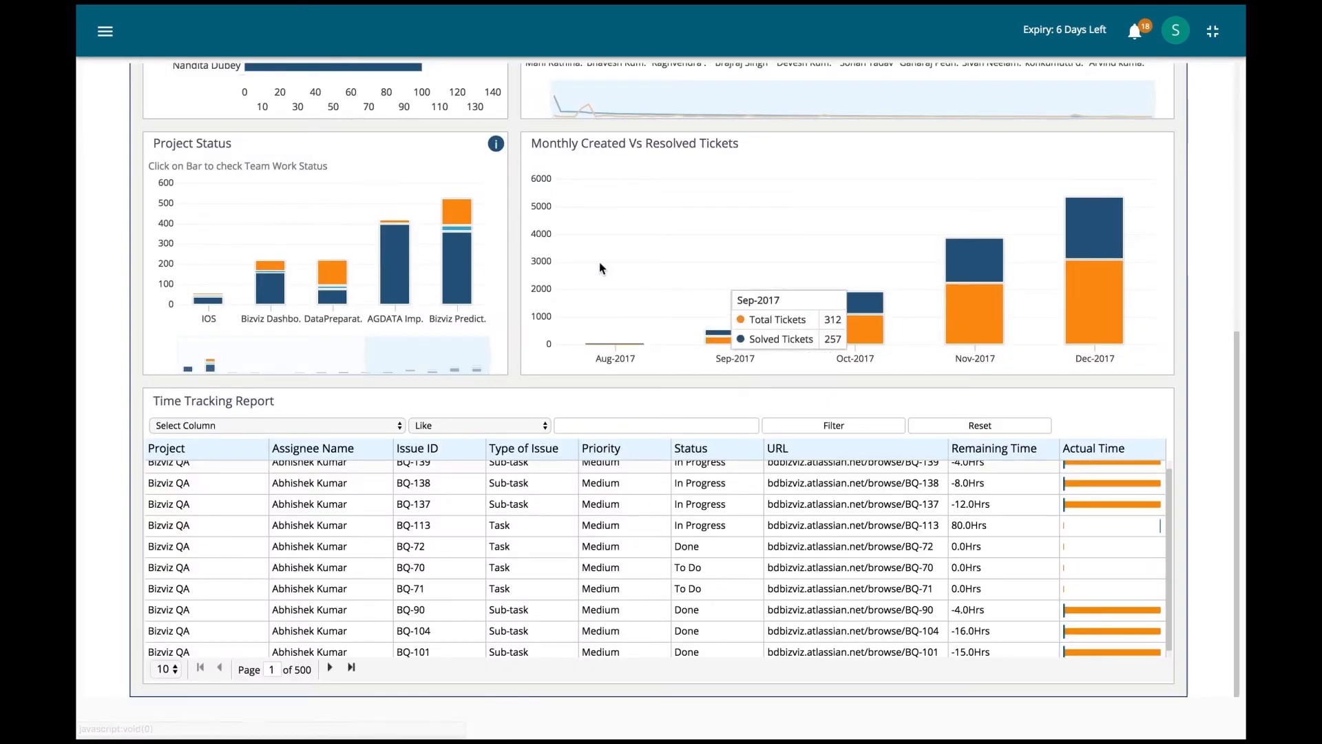
{"action": "left_click", "coordinate": [460, 245]}
{"action": "scroll", "coordinate": [677, 219], "scroll_direction": "up", "scroll_amount": 3}
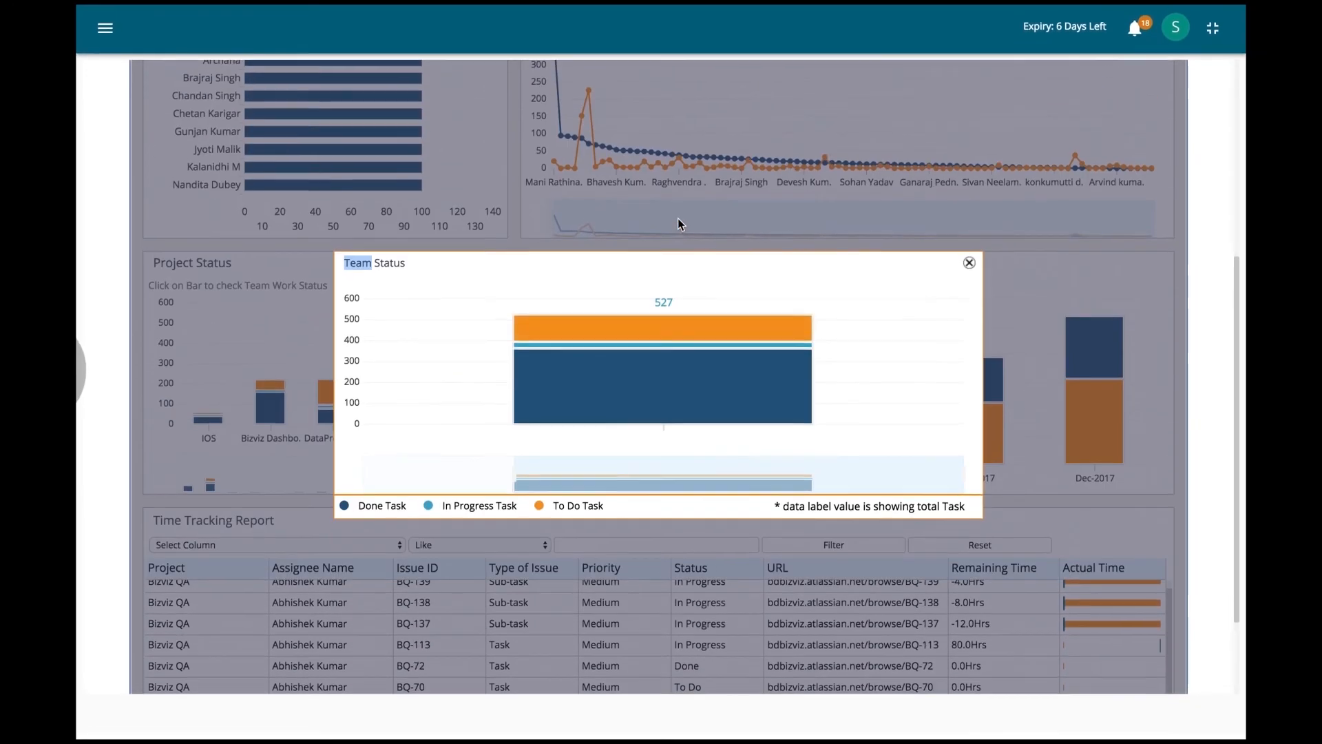
{"action": "left_click", "coordinate": [969, 259]}
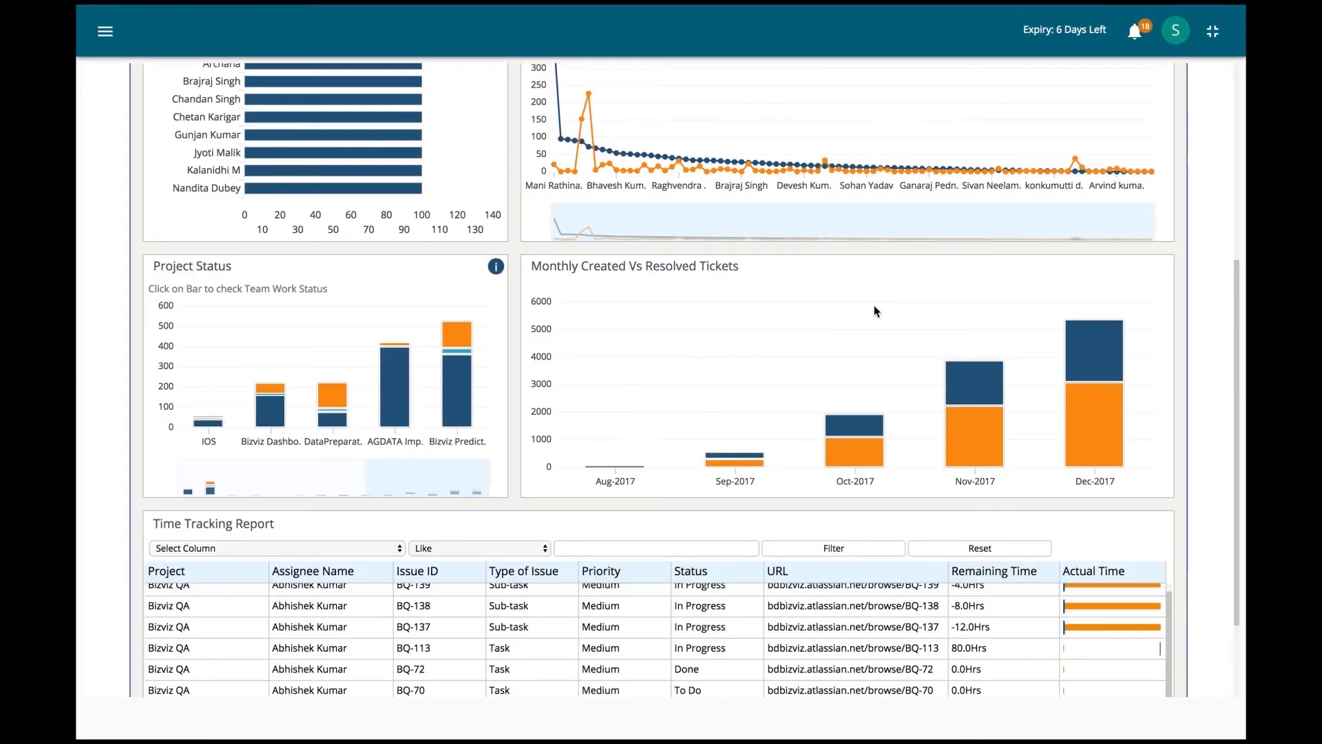
{"action": "scroll", "coordinate": [854, 318], "scroll_direction": "up", "scroll_amount": 9}
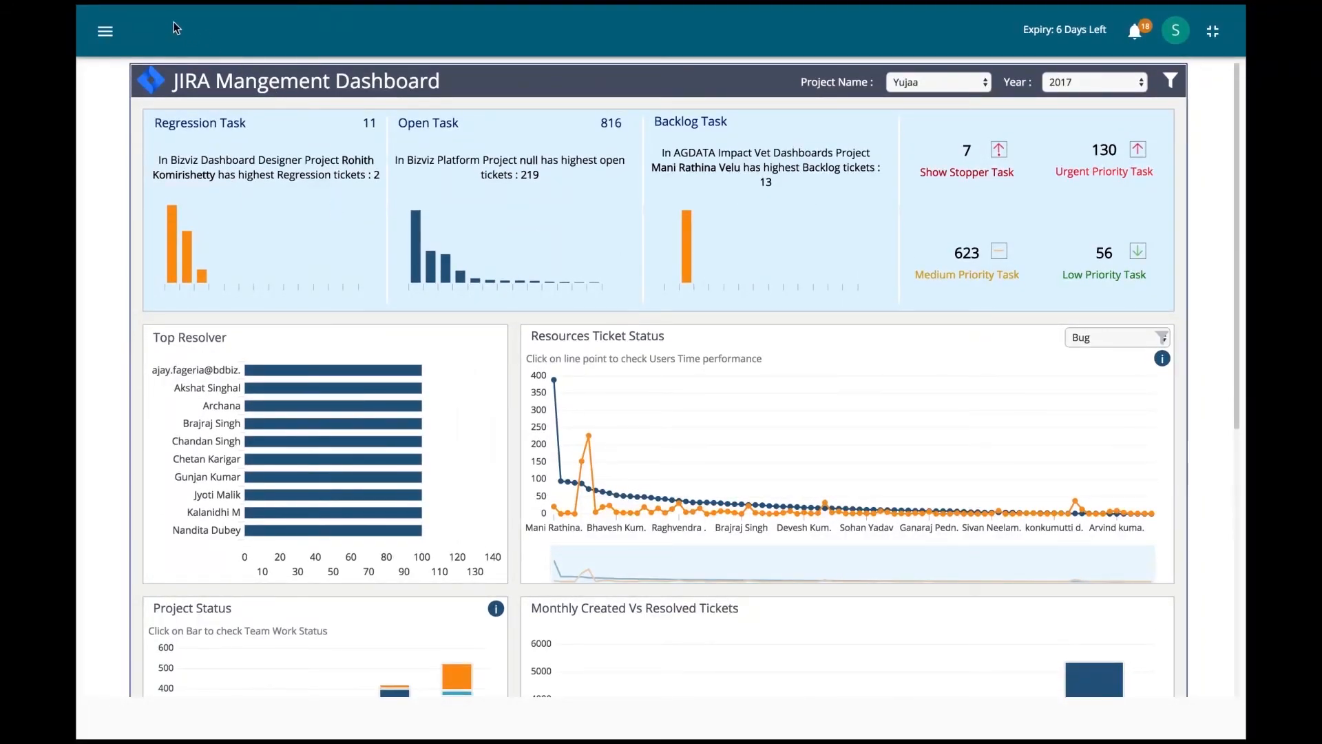
Step: Open the Zoho dashboard from the Reports & Dashboards list
{"action": "left_click", "coordinate": [106, 31]}
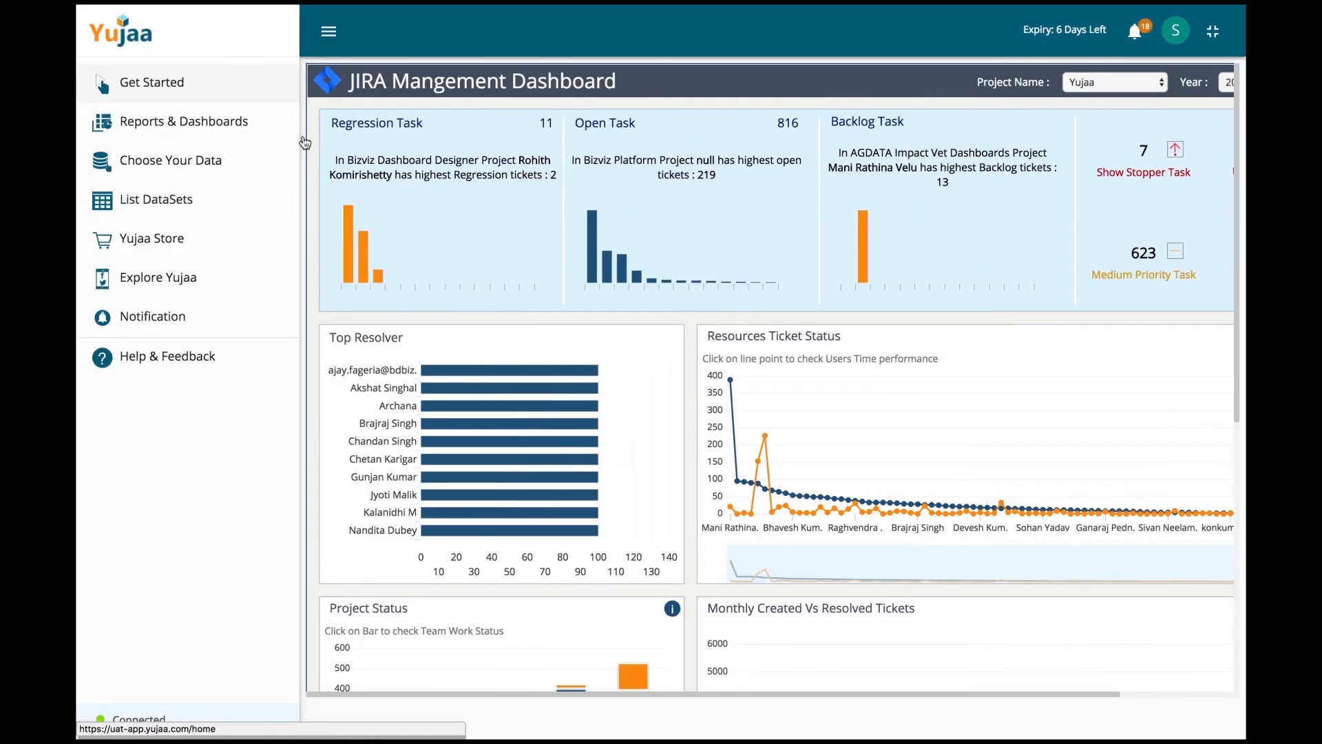
{"action": "scroll", "coordinate": [608, 283], "scroll_direction": "down", "scroll_amount": 7}
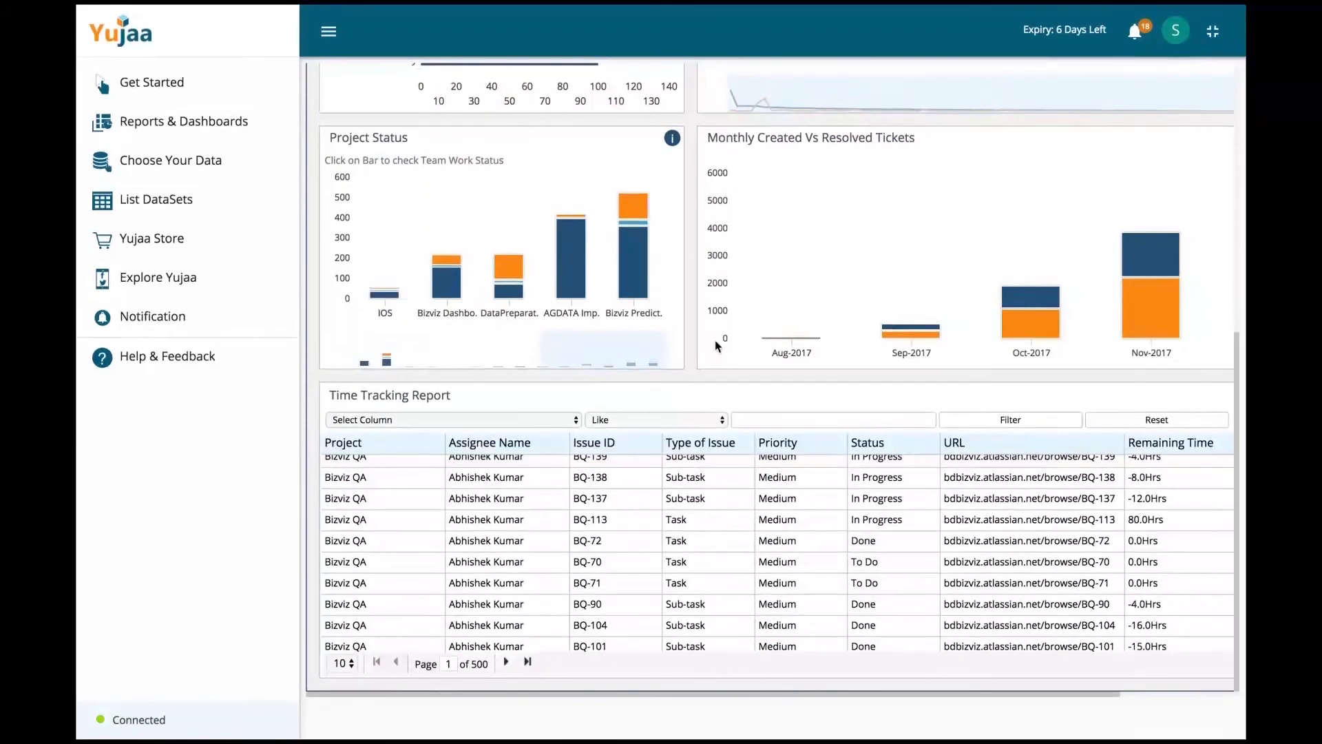
{"action": "left_click", "coordinate": [203, 131]}
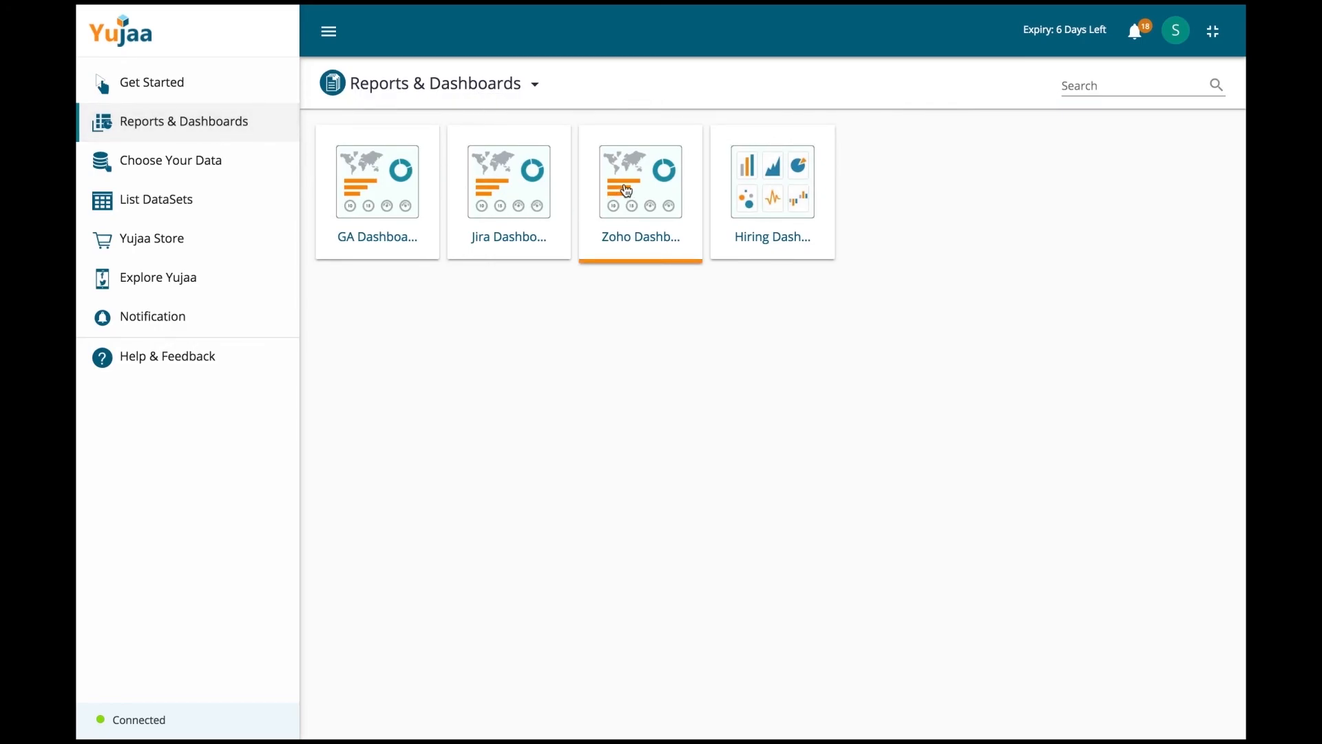
{"action": "left_click", "coordinate": [627, 191]}
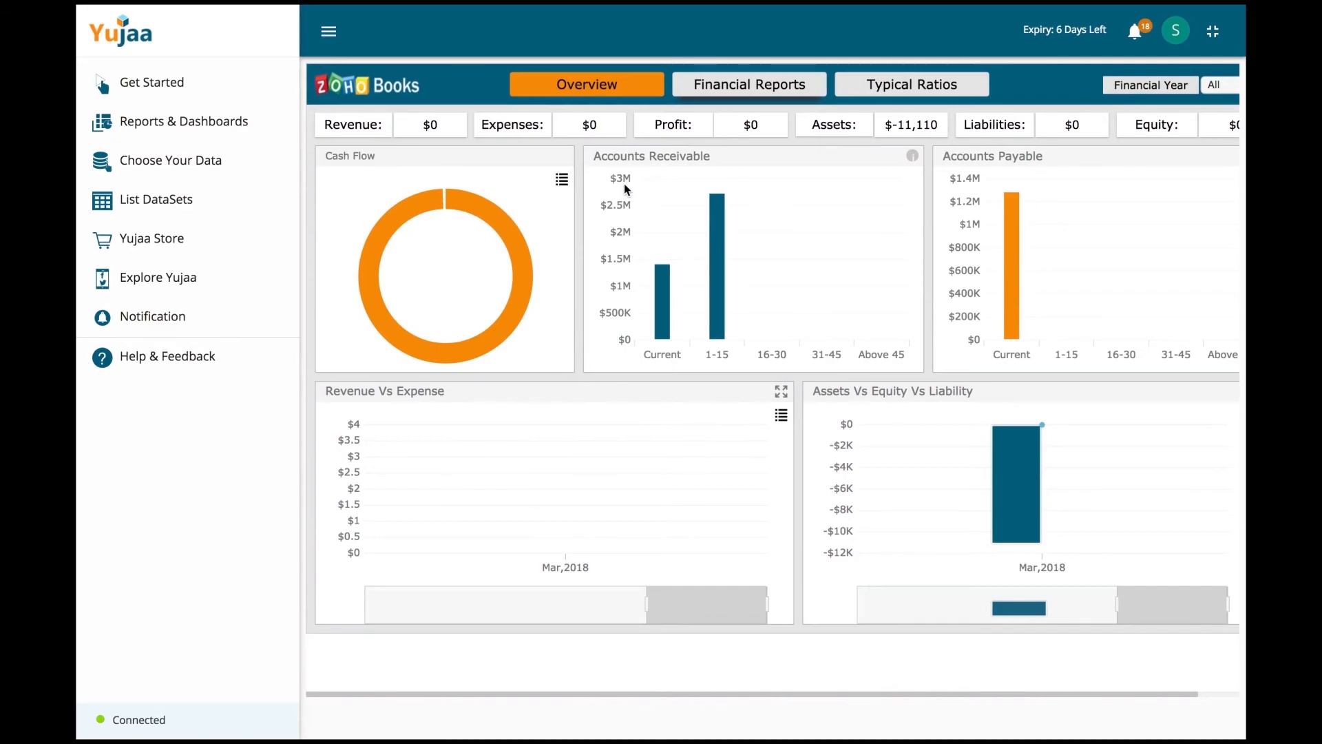
Step: View the Zoho Books financial reports and overview, then return to the dashboards list
{"action": "left_click", "coordinate": [750, 85]}
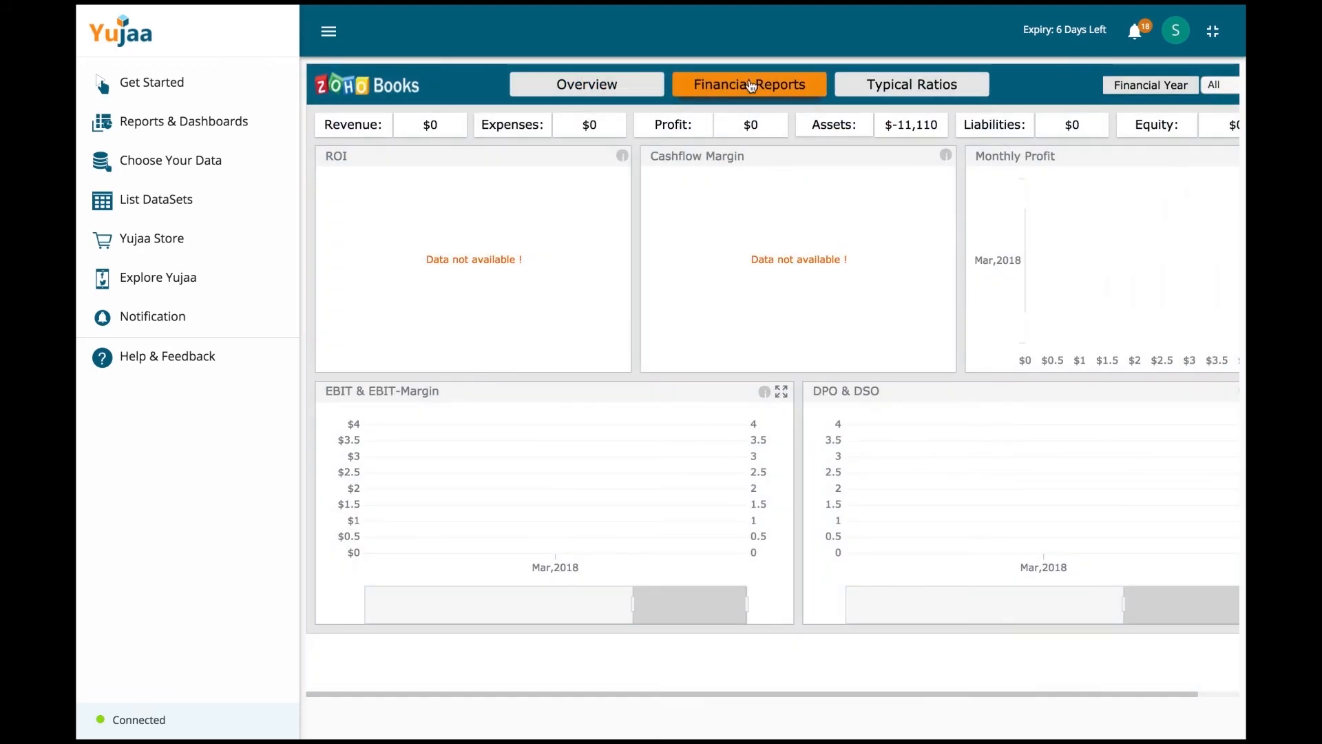
{"action": "left_click", "coordinate": [583, 85]}
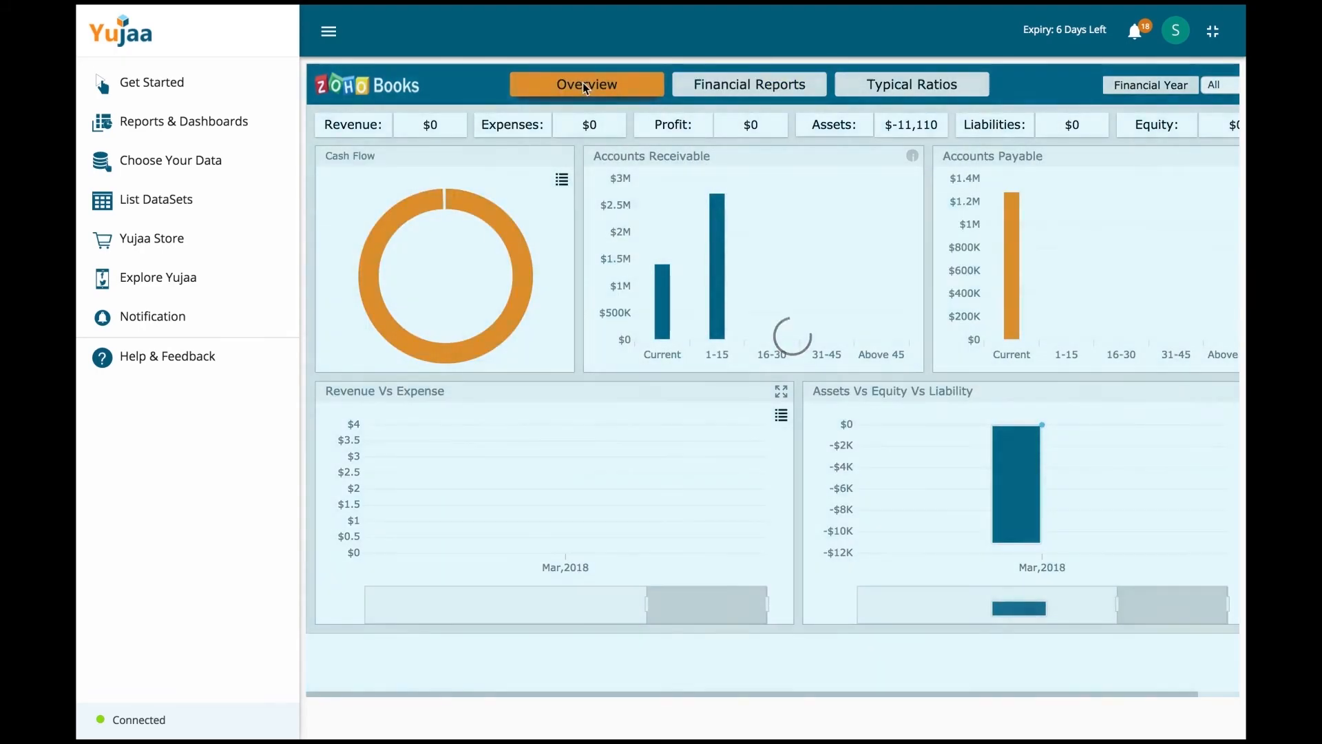
{"action": "left_click", "coordinate": [181, 131]}
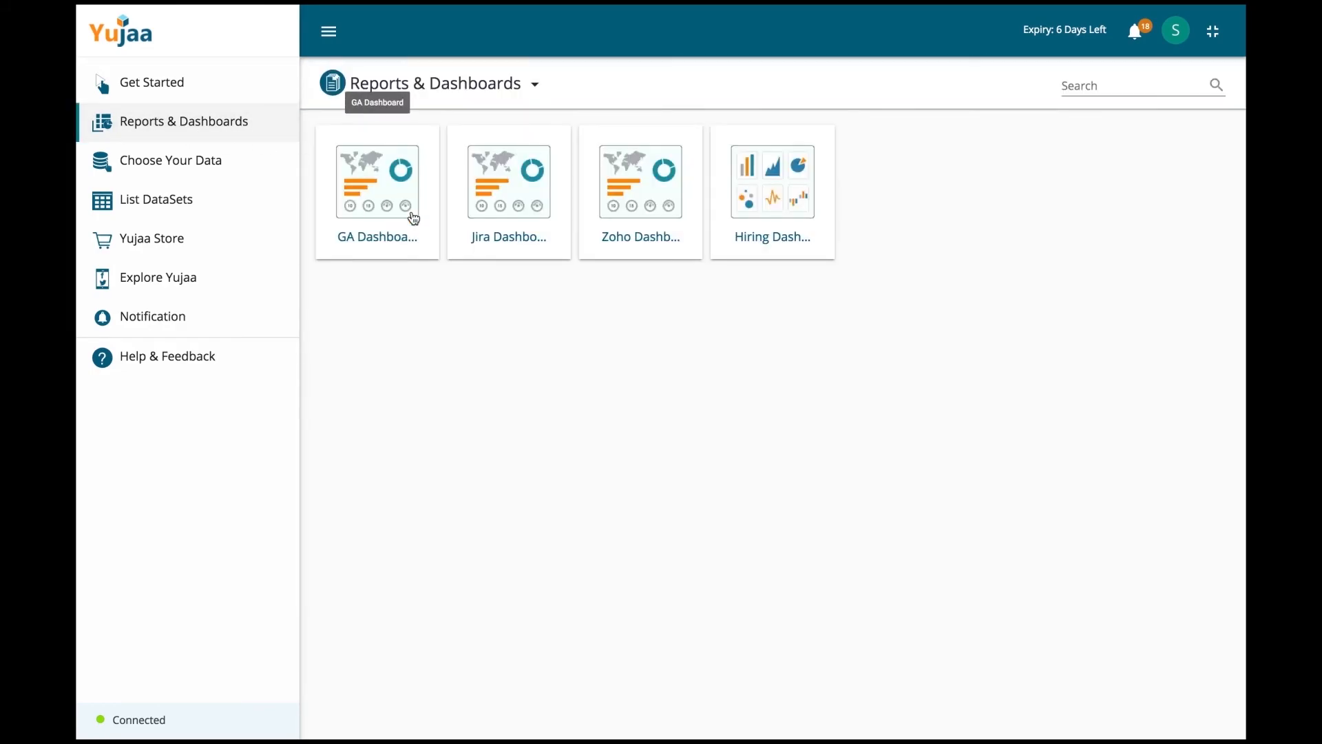
{"action": "left_click", "coordinate": [396, 203]}
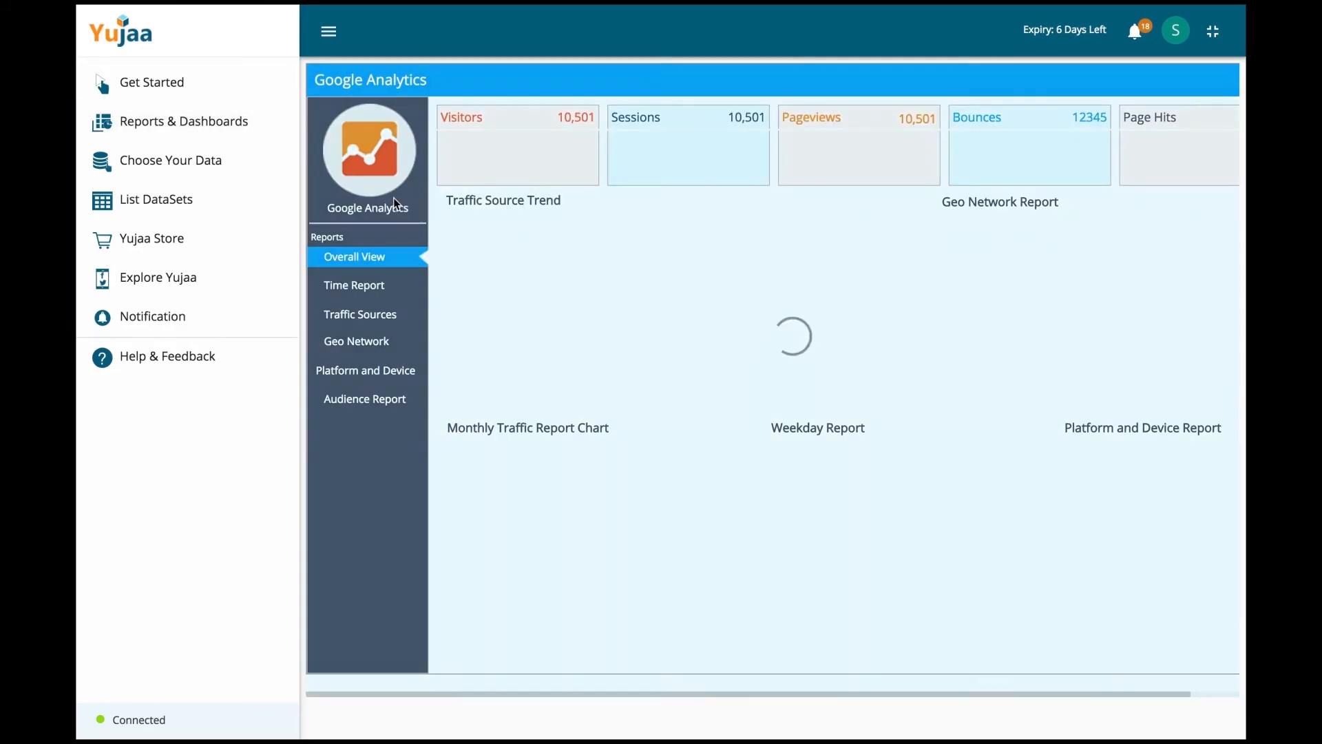
{"action": "left_click", "coordinate": [379, 317]}
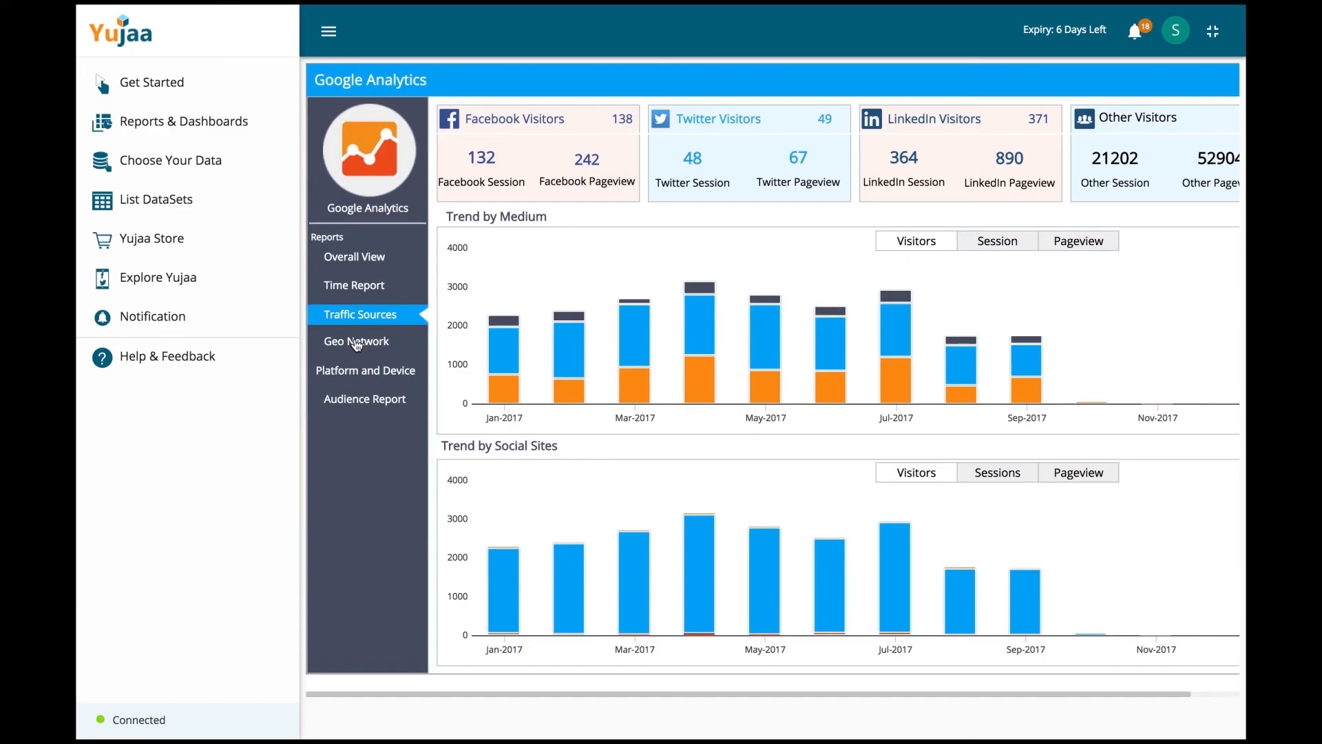
{"action": "left_click", "coordinate": [359, 338]}
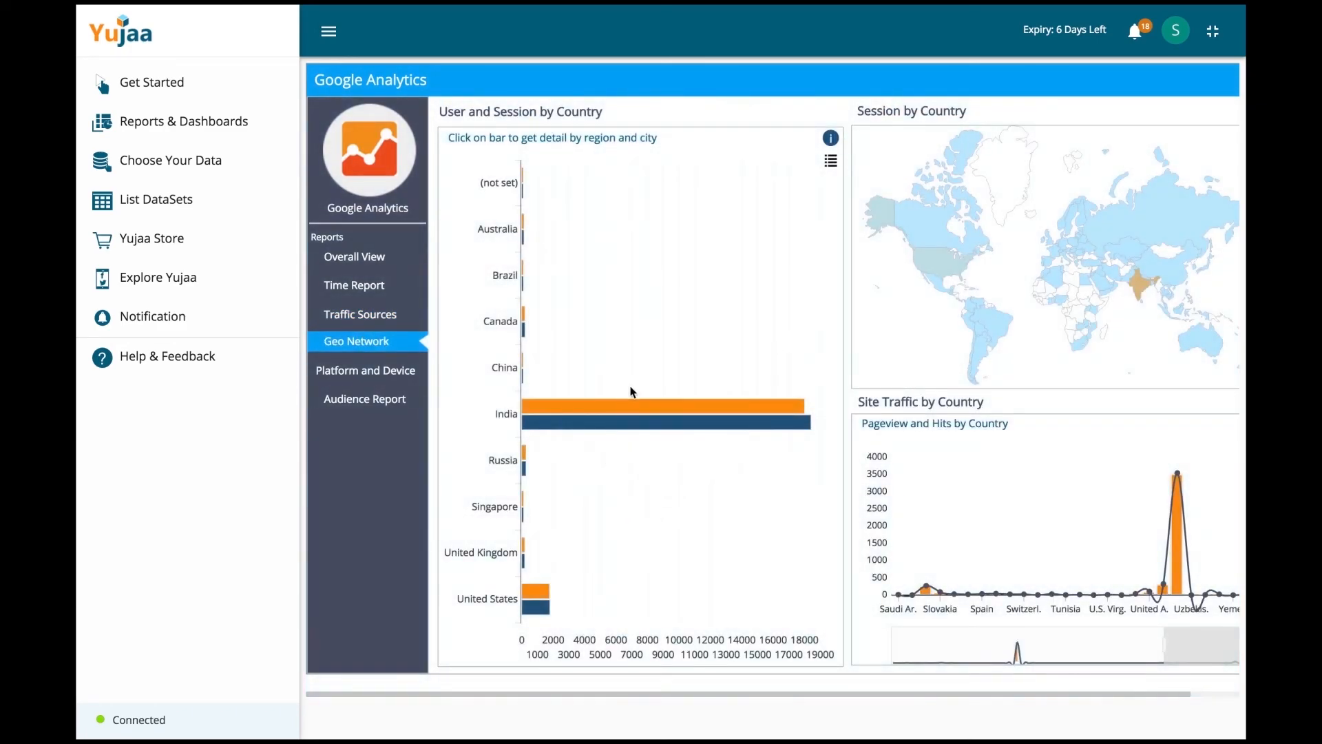
{"action": "left_click", "coordinate": [620, 404]}
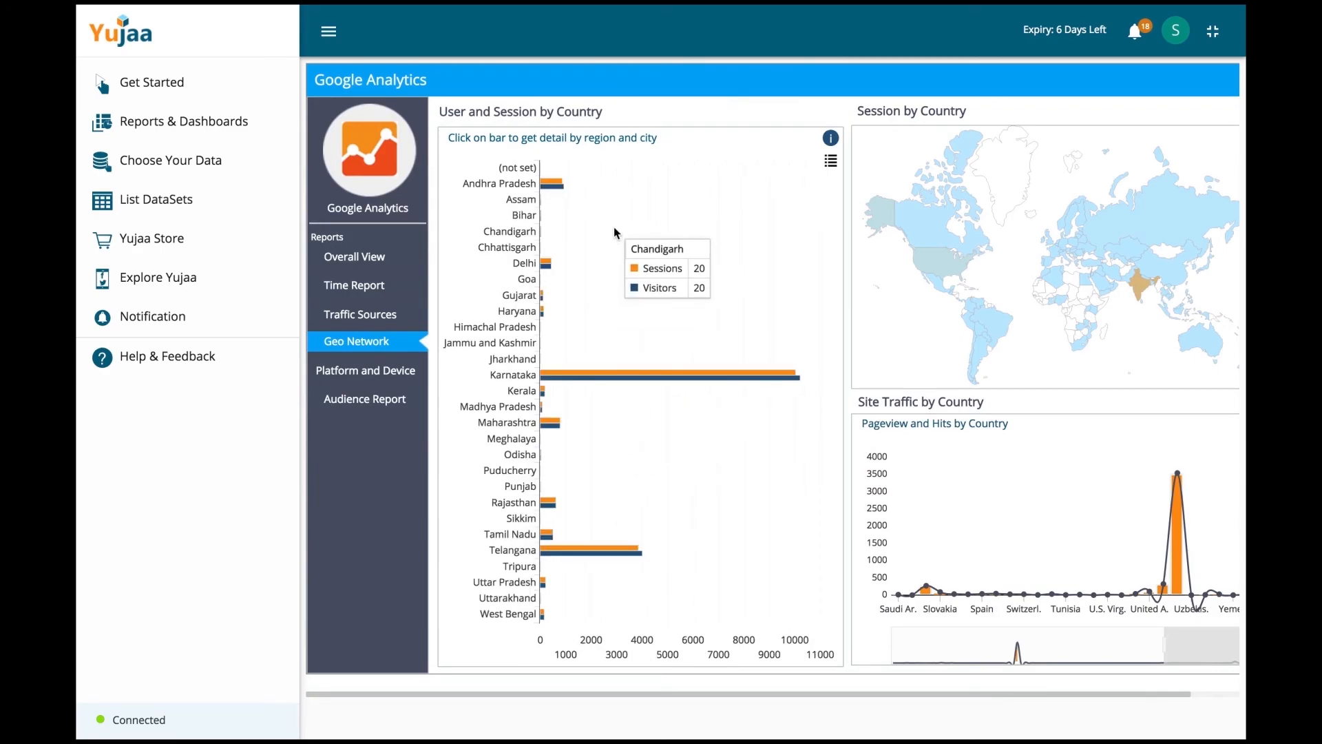
{"action": "scroll", "coordinate": [604, 380], "scroll_direction": "down", "scroll_amount": 1}
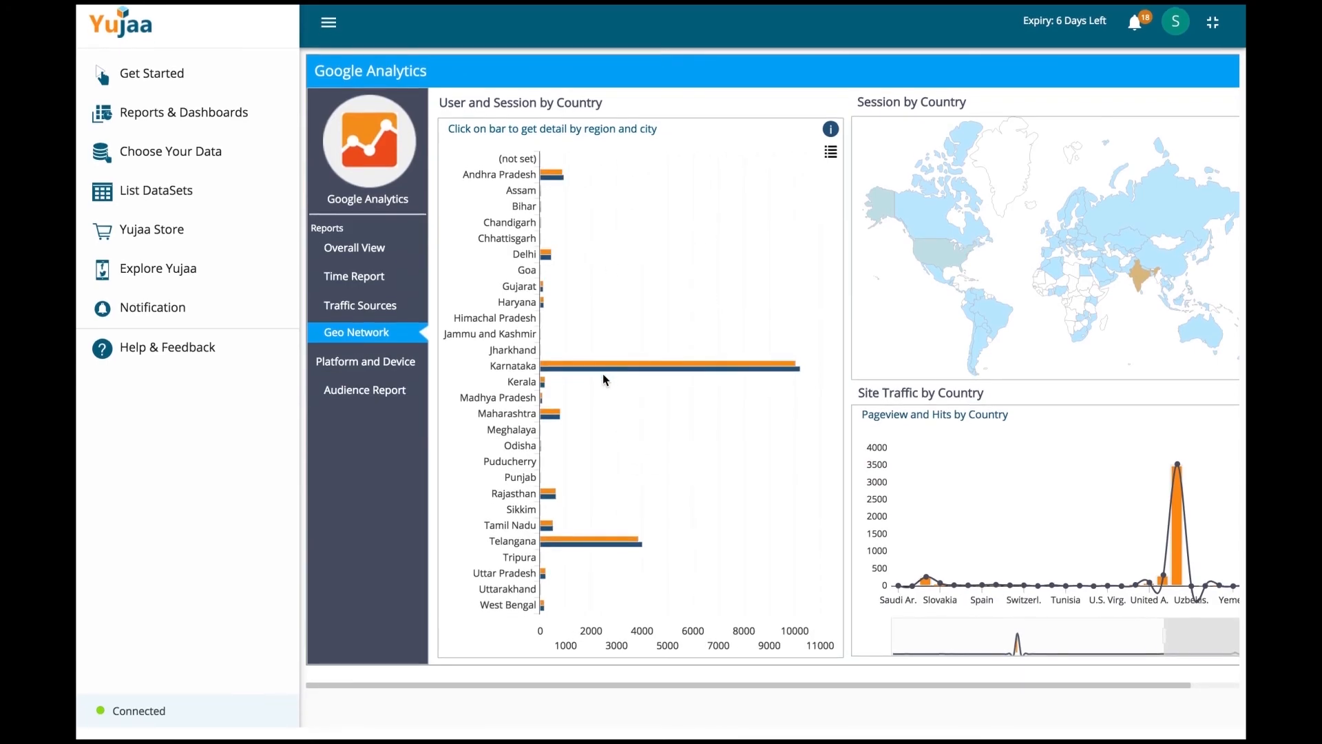
{"action": "scroll", "coordinate": [603, 379], "scroll_direction": "up", "scroll_amount": 1}
{"action": "left_click", "coordinate": [368, 371]}
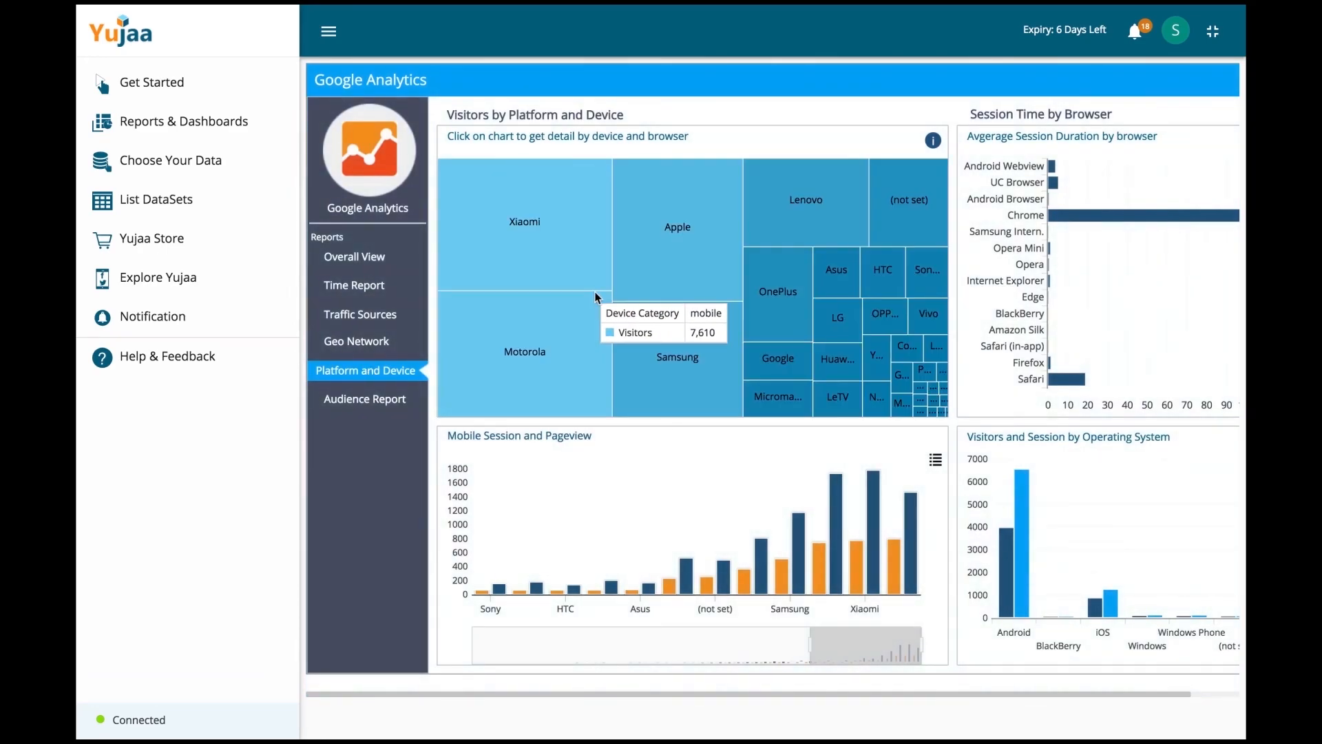
{"action": "left_click", "coordinate": [337, 401]}
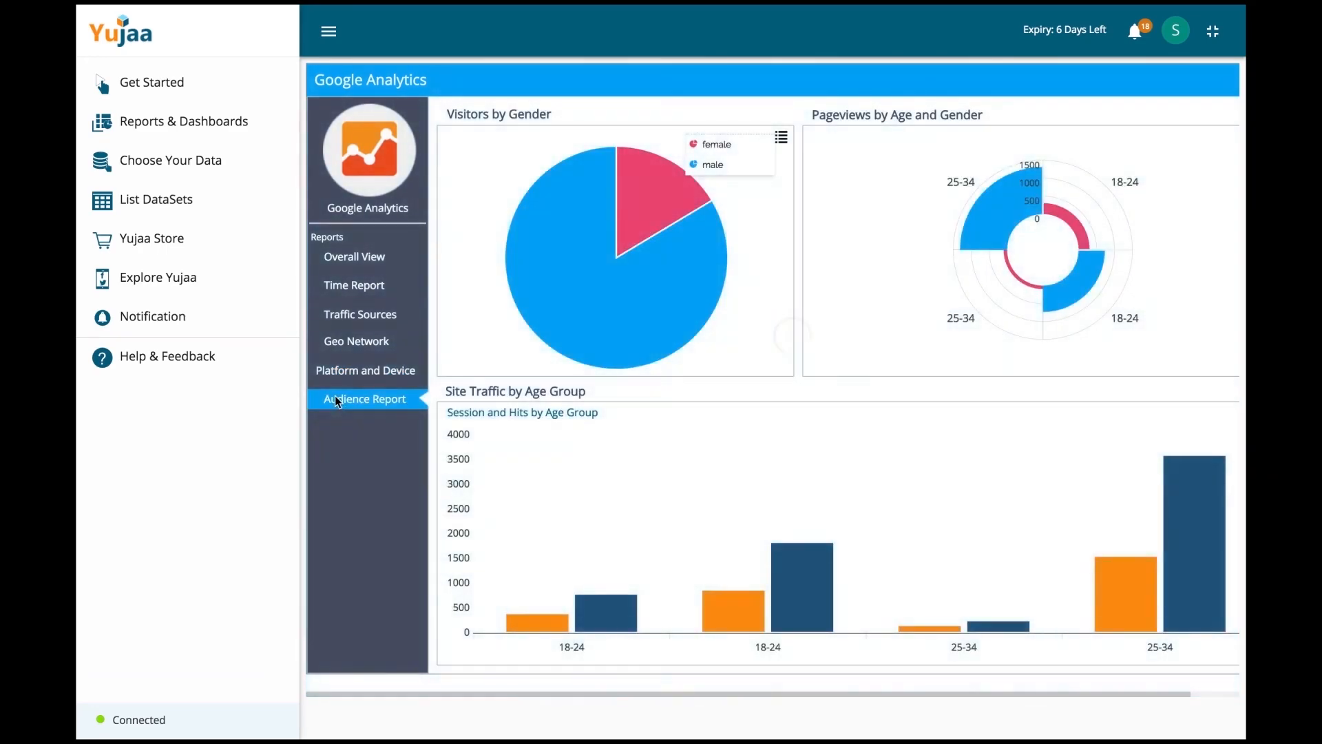
{"action": "mouse_move", "coordinate": [654, 205]}
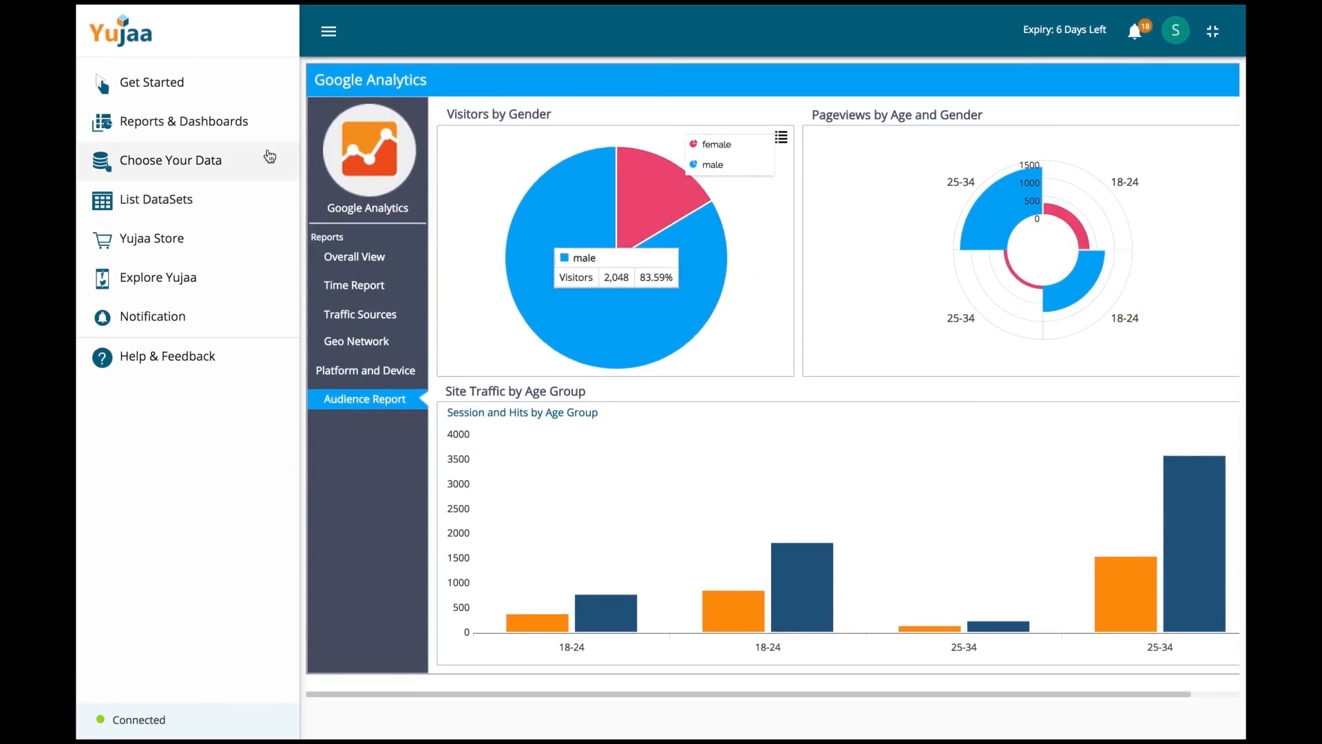
{"action": "left_click", "coordinate": [175, 120]}
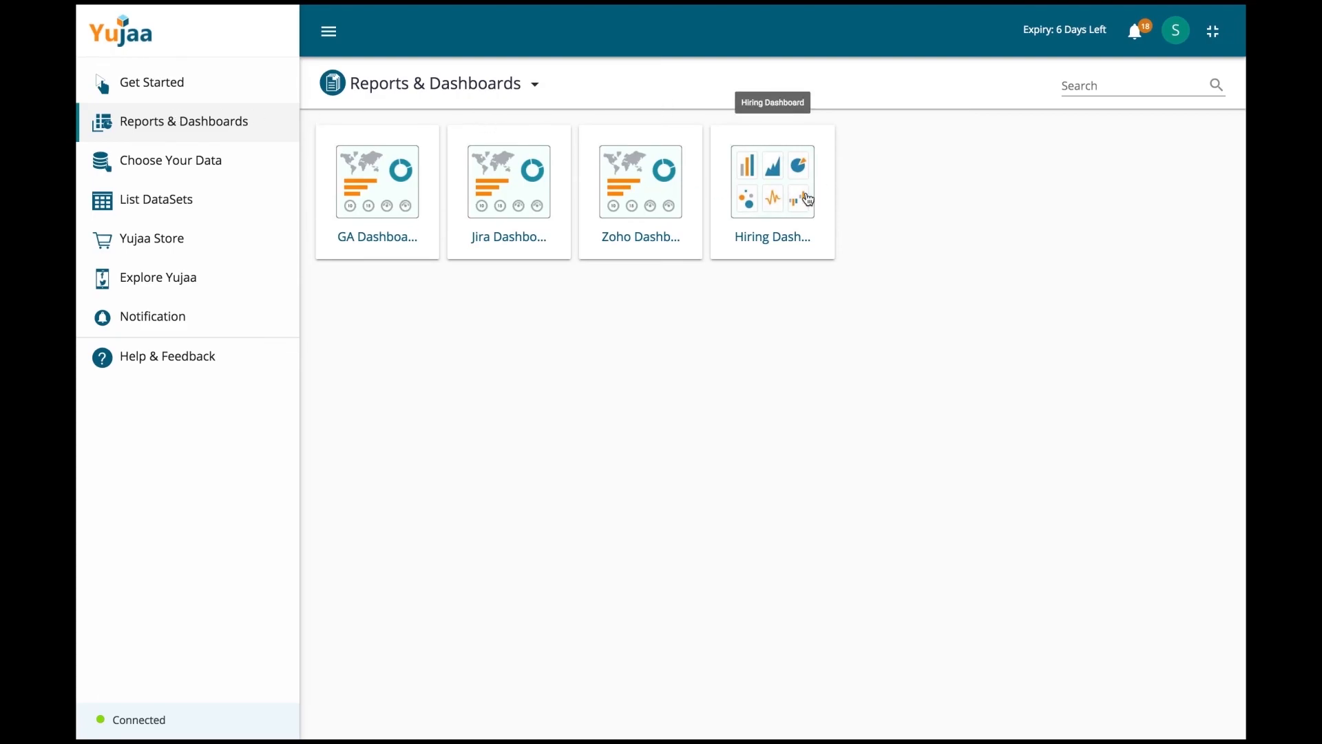
Step: Reopen the Hiring Dashboard with its usd_billing, offered_ctc, isjoined and keyskills pie widgets
{"action": "left_click", "coordinate": [786, 201]}
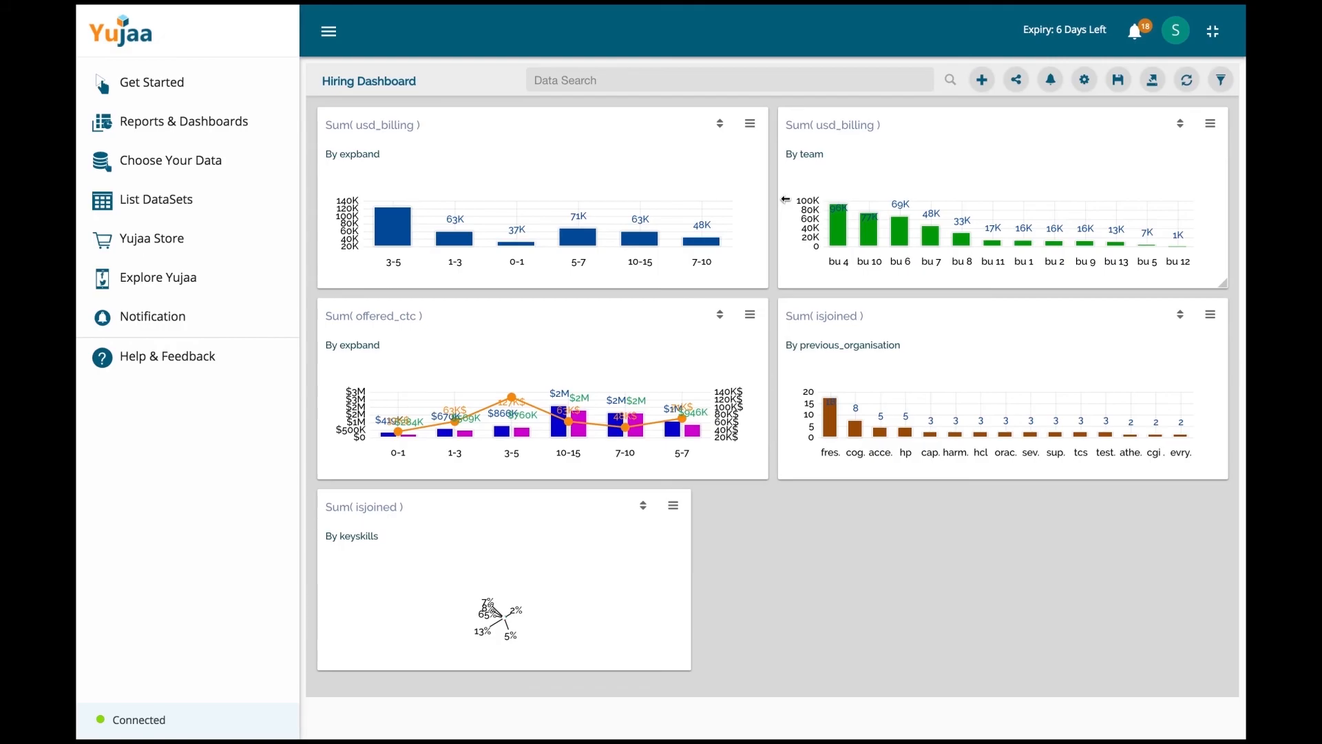
{"action": "left_click", "coordinate": [329, 31]}
{"action": "left_click", "coordinate": [495, 74]}
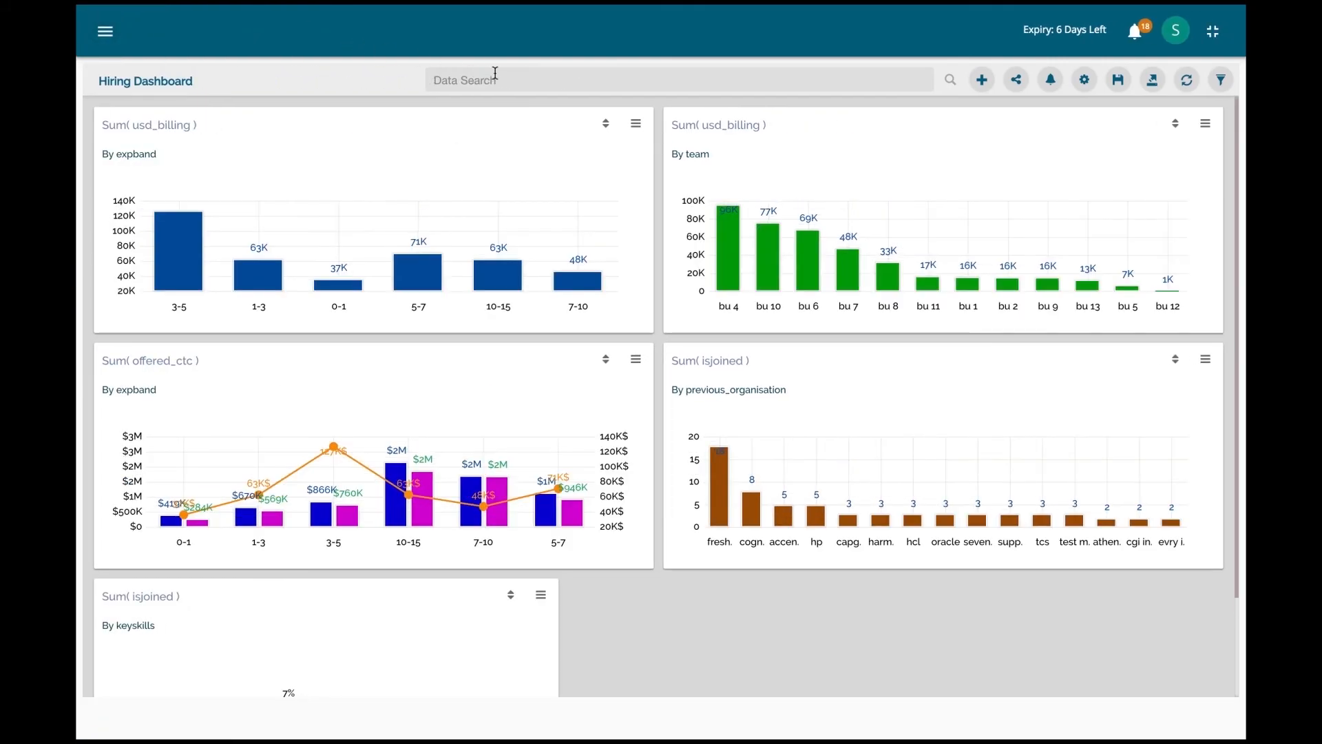
{"action": "left_click", "coordinate": [105, 31]}
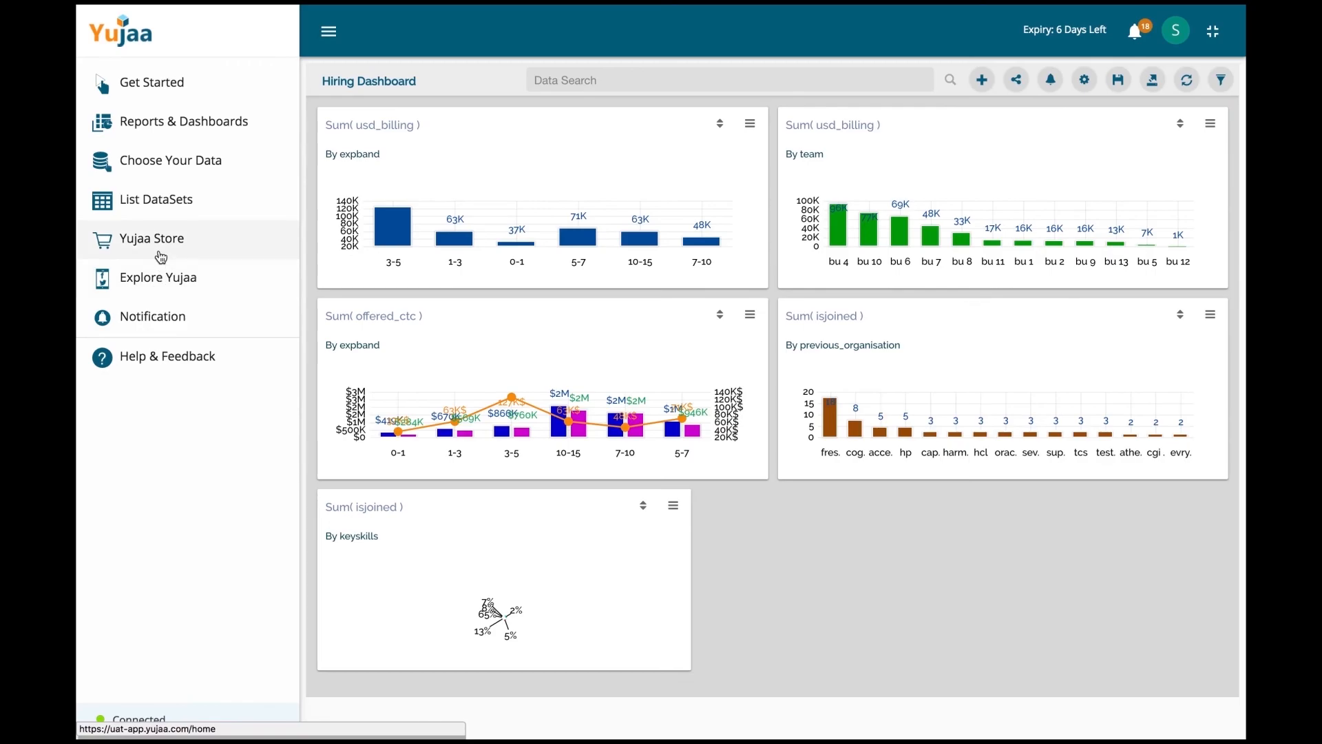
Step: Browse the Yujaa Store apps and the Explore Yujaa overview
{"action": "left_click", "coordinate": [163, 255]}
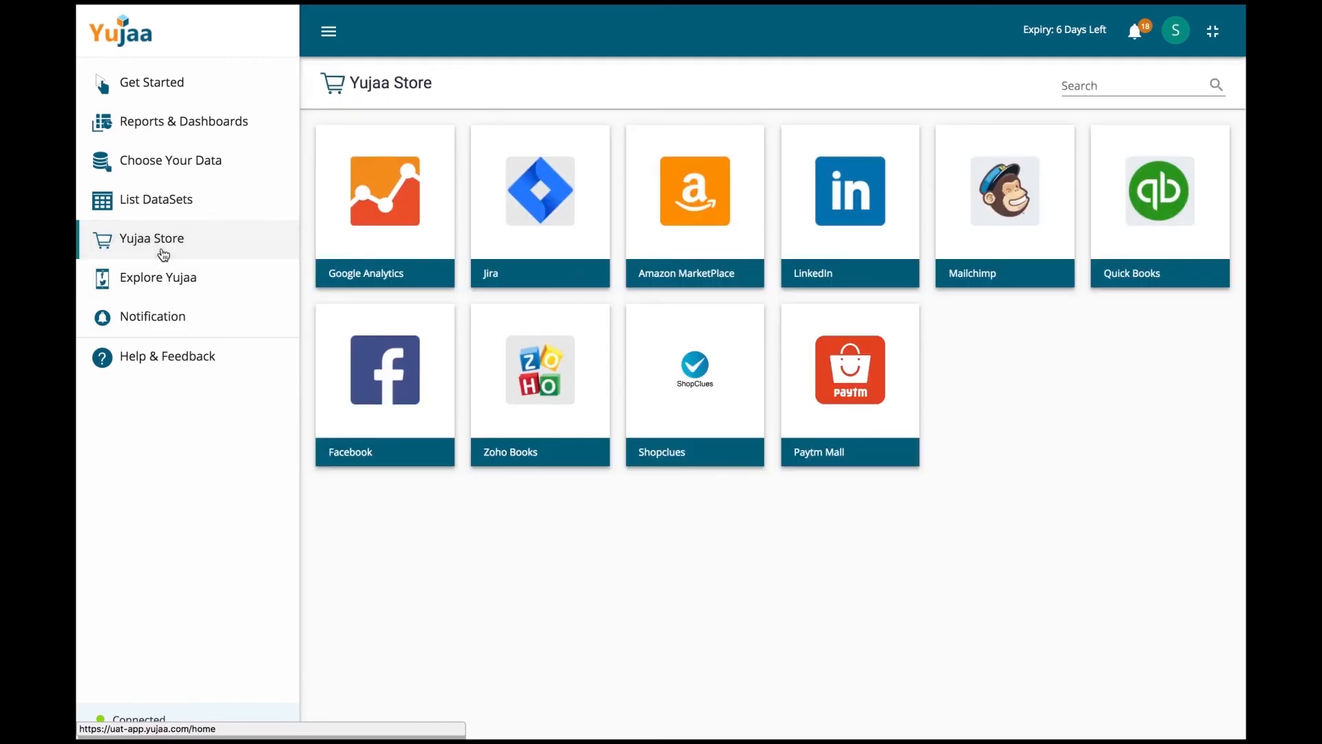
{"action": "mouse_move", "coordinate": [703, 263]}
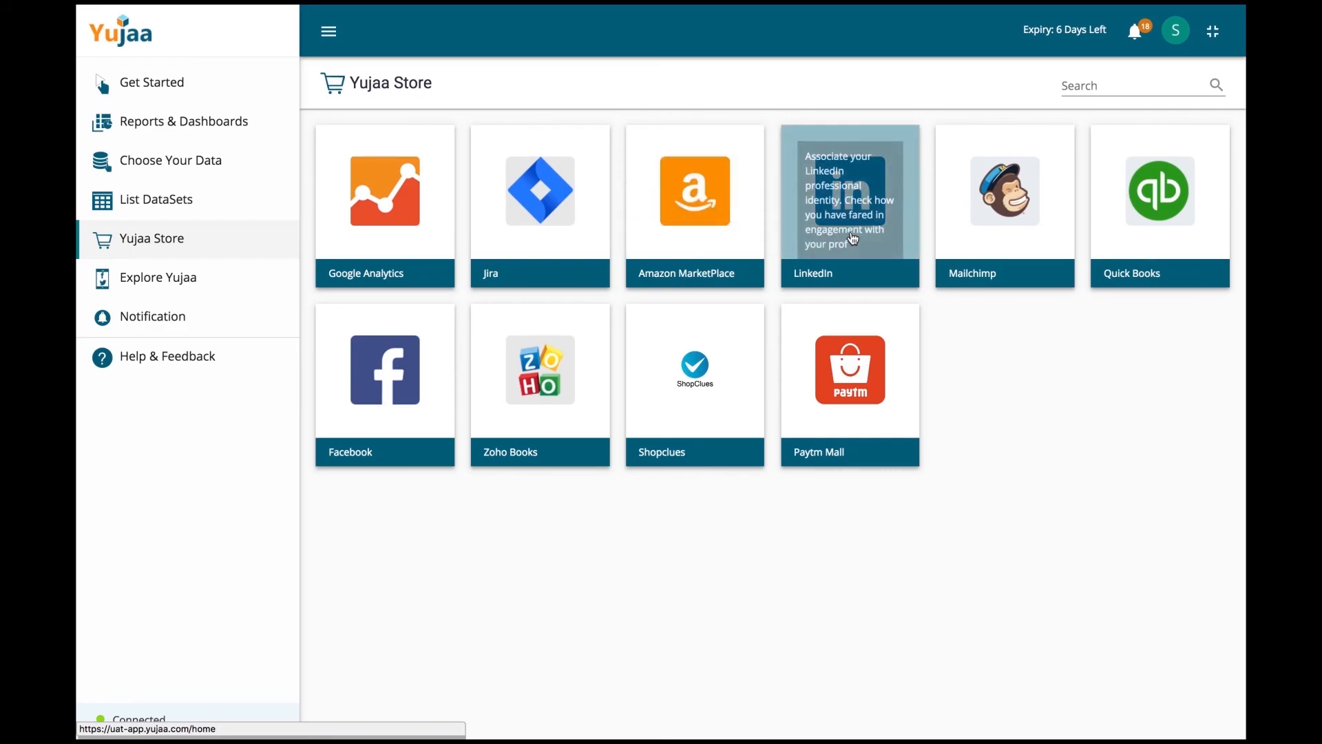
{"action": "mouse_move", "coordinate": [1044, 255]}
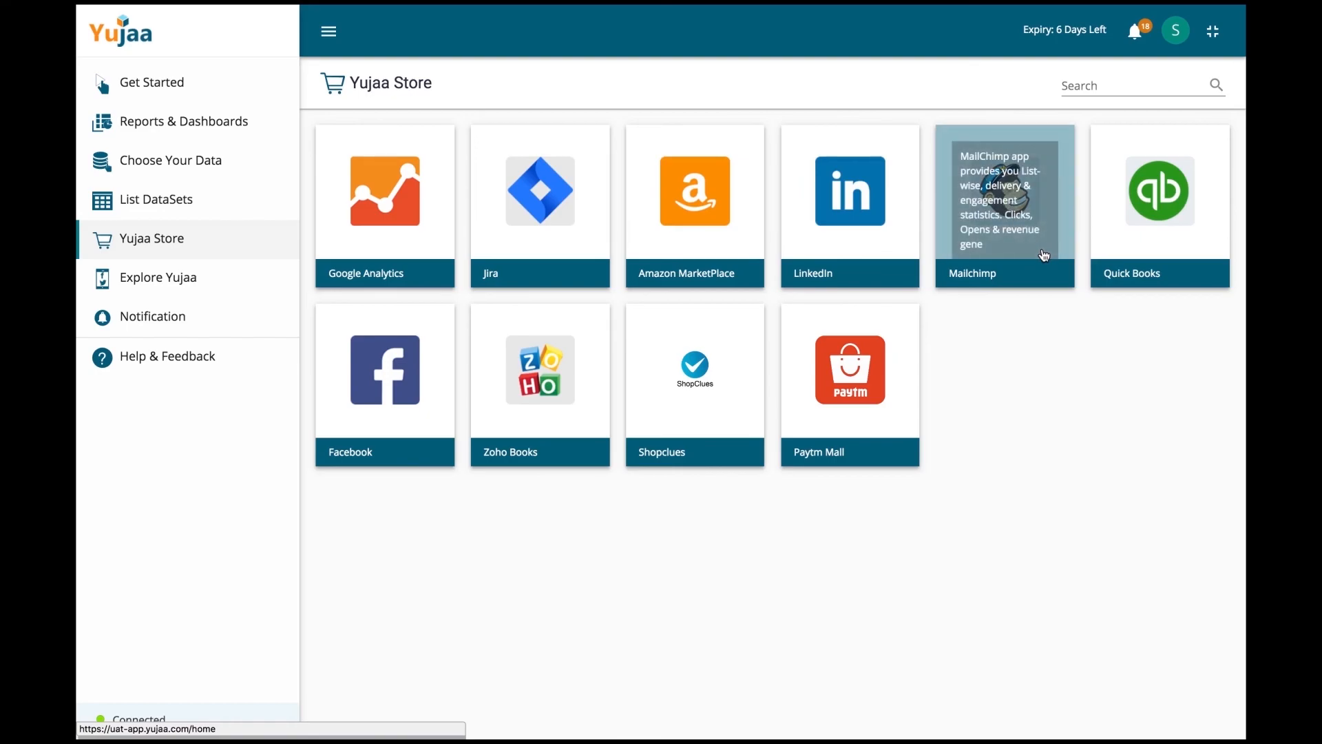
{"action": "left_click", "coordinate": [172, 288]}
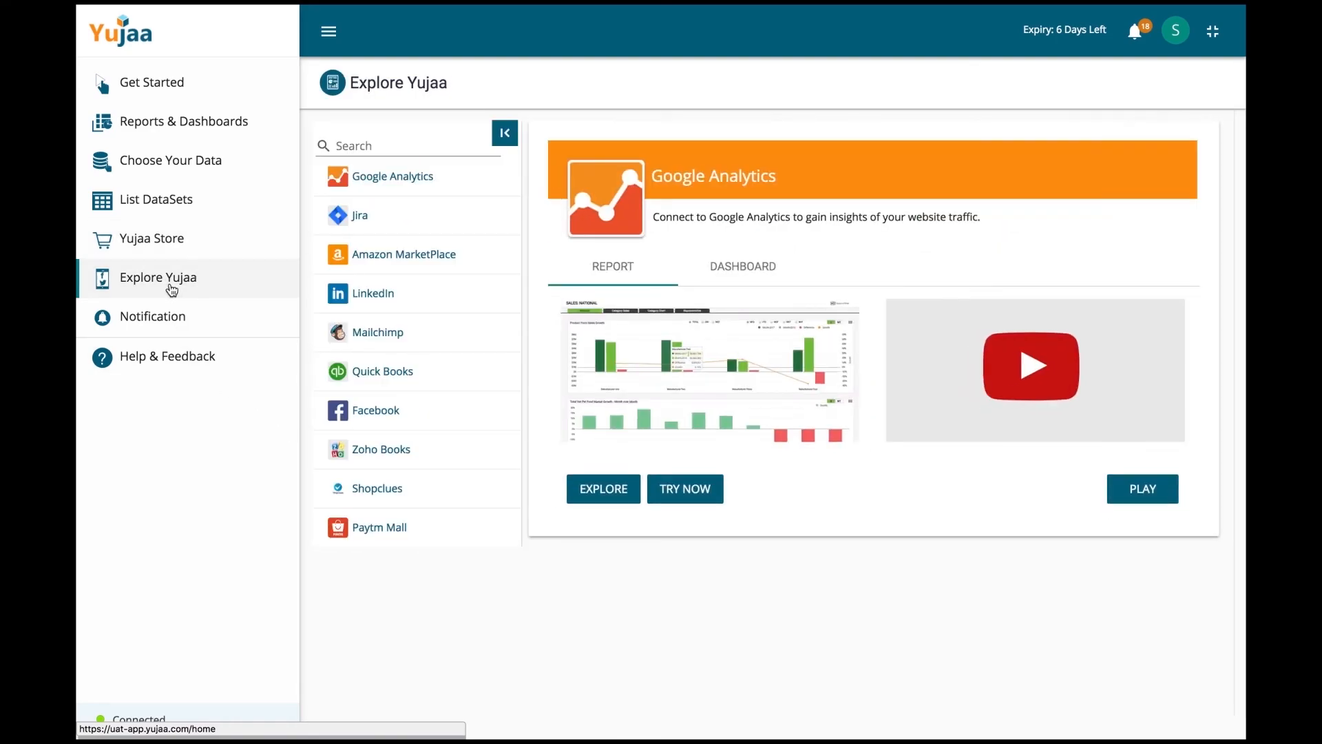
{"action": "left_click", "coordinate": [504, 133]}
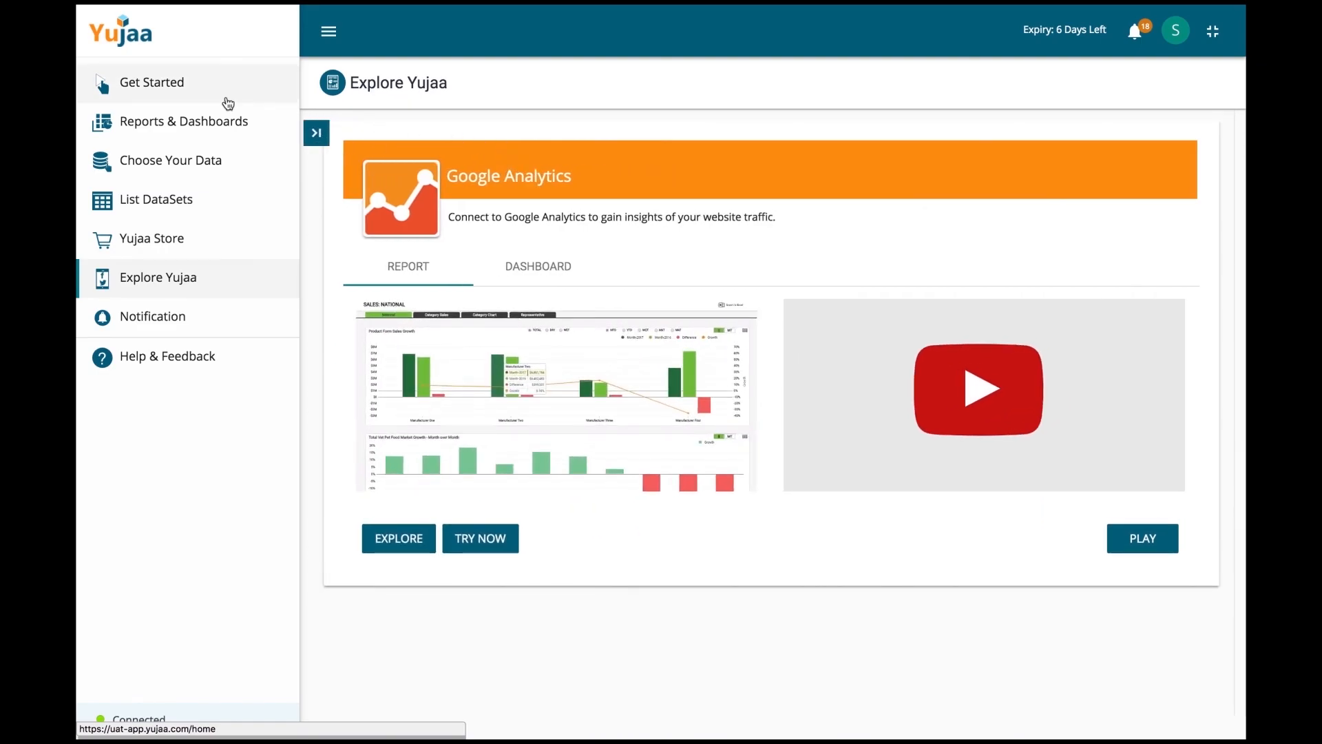
Step: View the datasets list, then scroll the Data Connector grid of Google Analytics, JIRA, Excel and FTP-Server connectors
{"action": "left_click", "coordinate": [179, 214]}
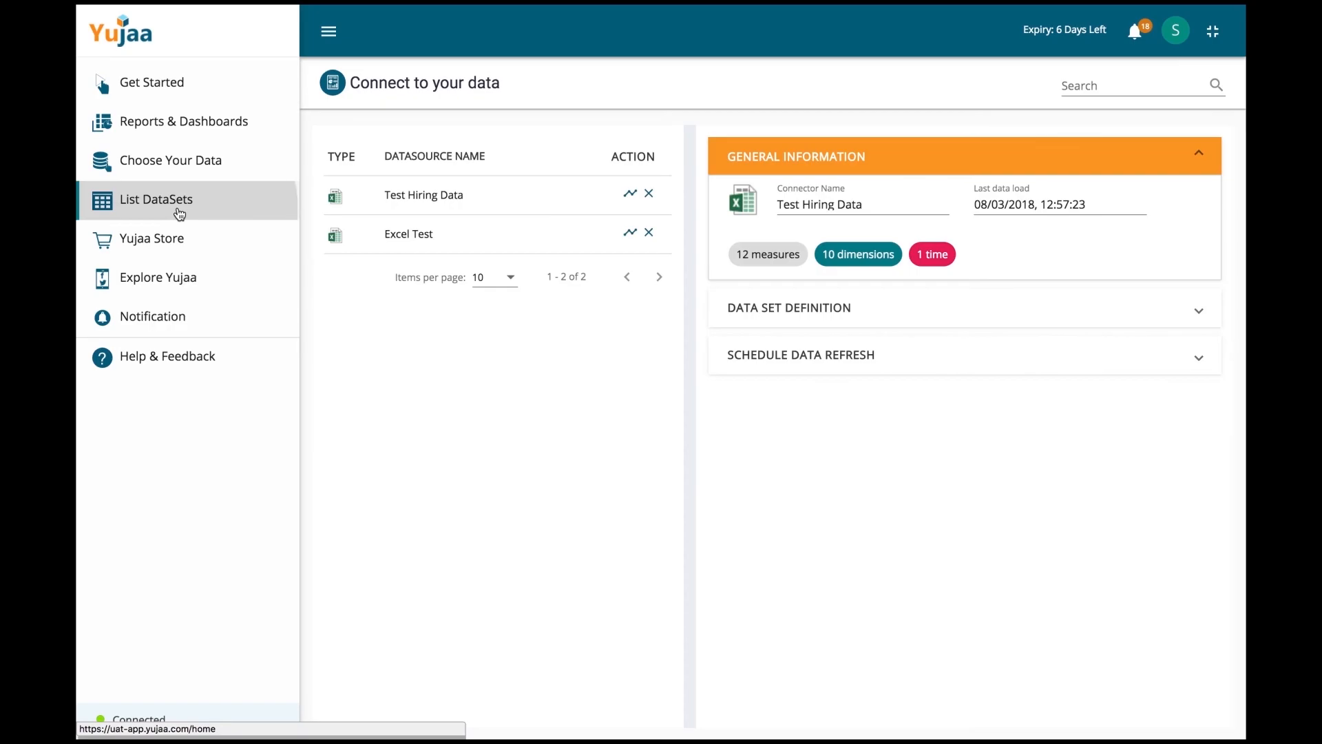
{"action": "left_click", "coordinate": [201, 163]}
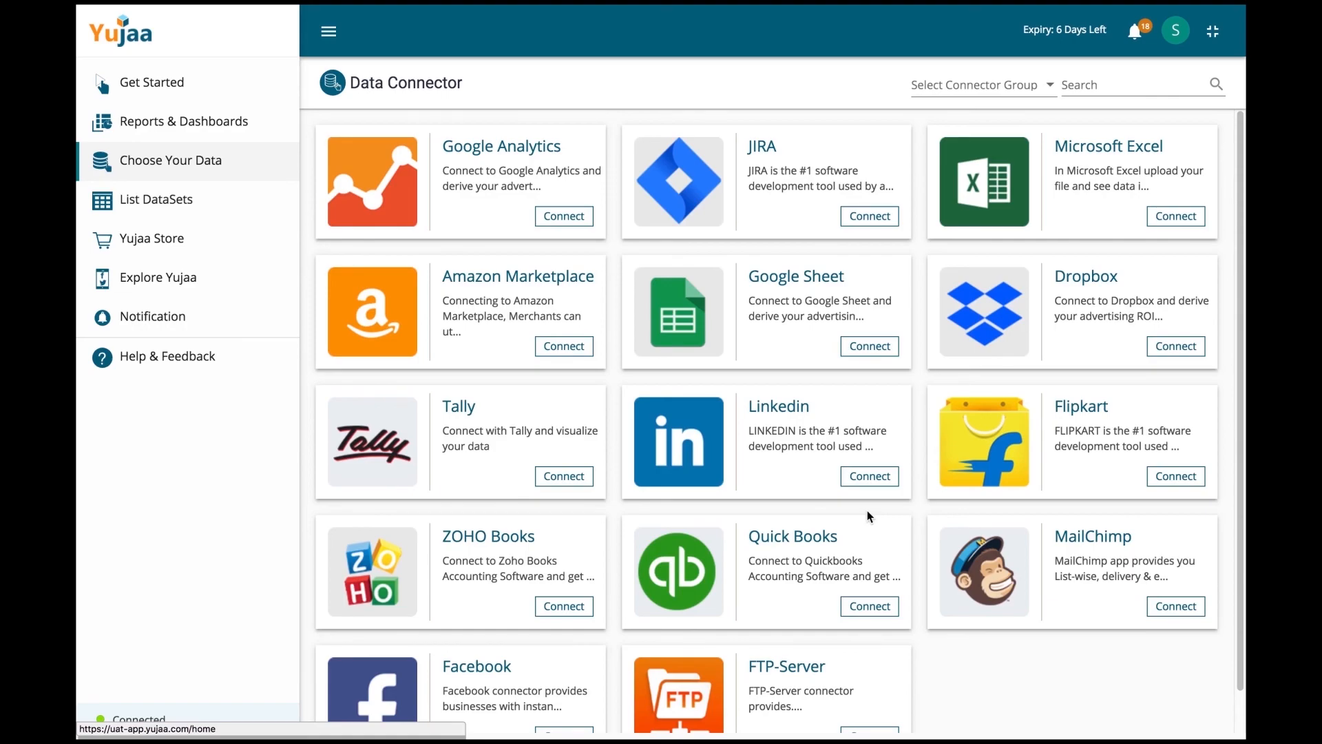
{"action": "scroll", "coordinate": [866, 511], "scroll_direction": "down", "scroll_amount": 1}
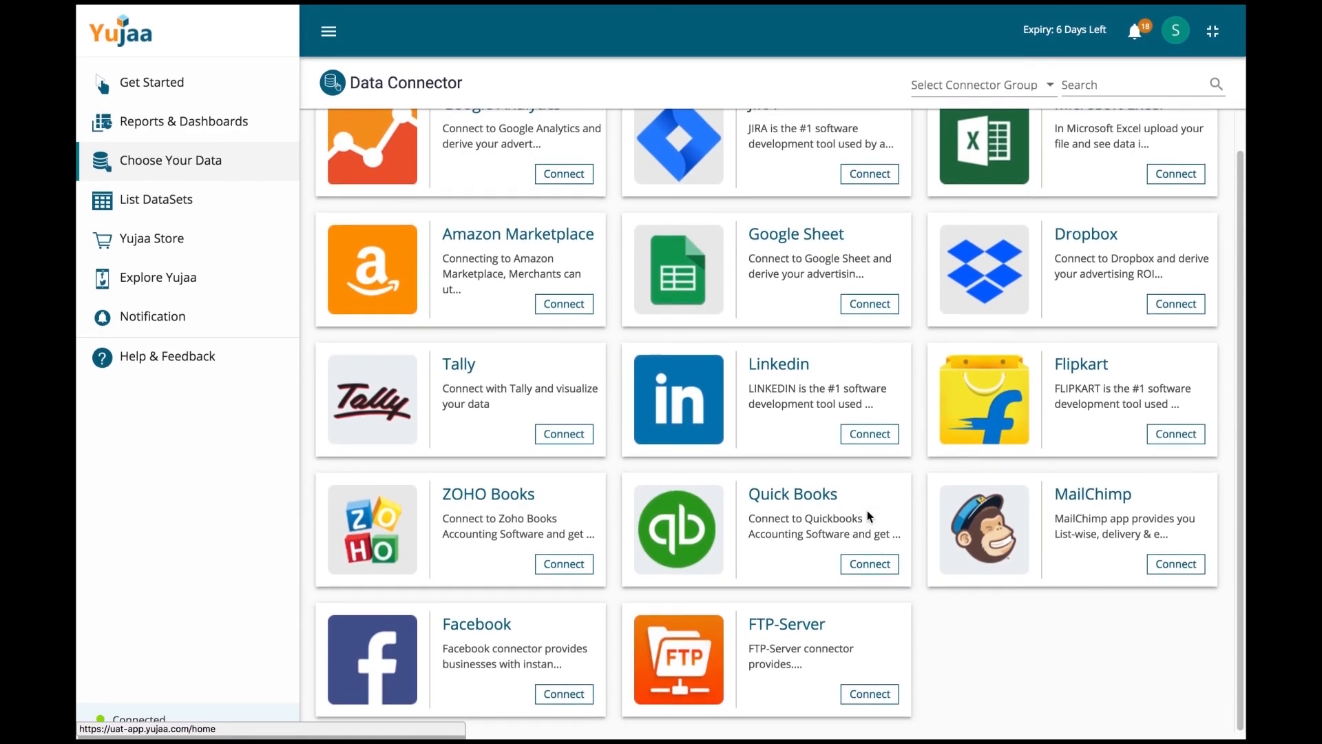